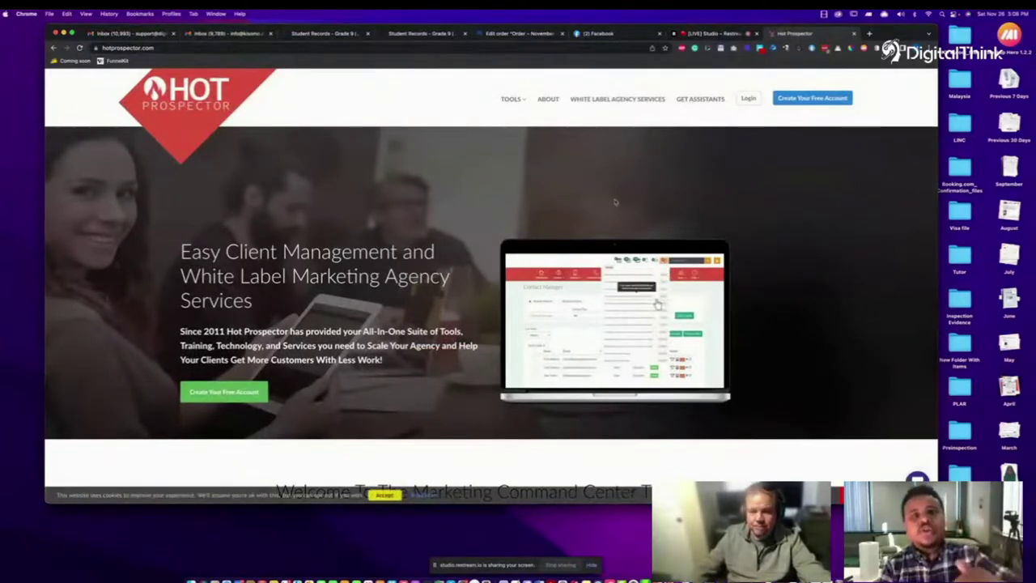
Step: Load the hotprospector.com/digitalthink code-entry page in a new Chrome tab
left_click(190, 49)
type("d")
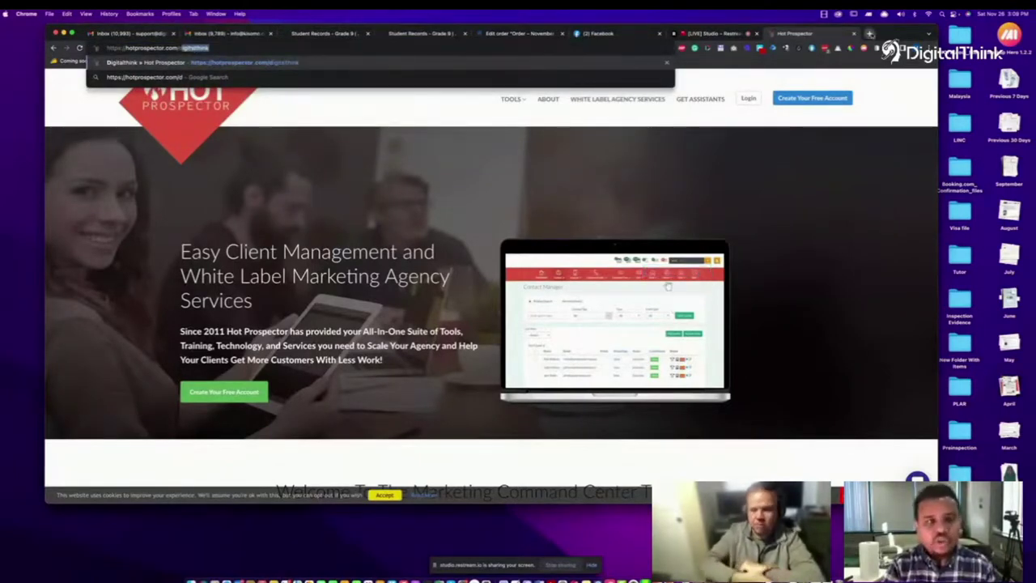
left_click(870, 33)
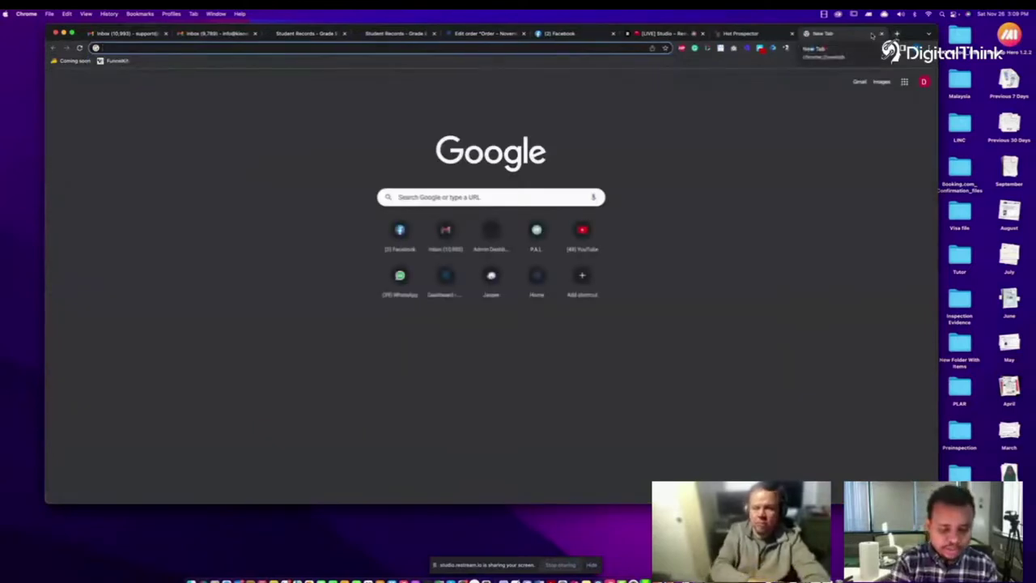
type("hot")
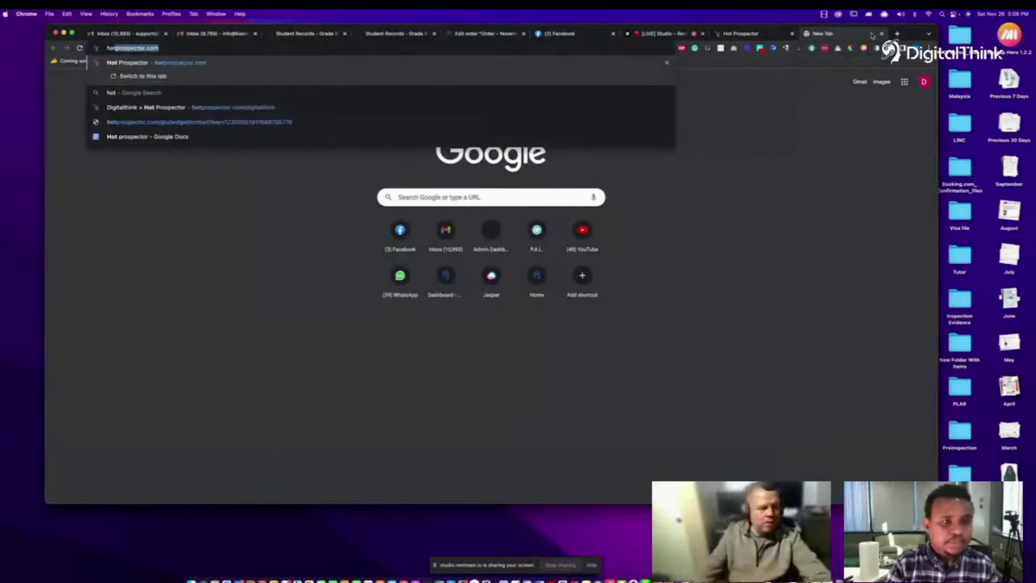
left_click(202, 110)
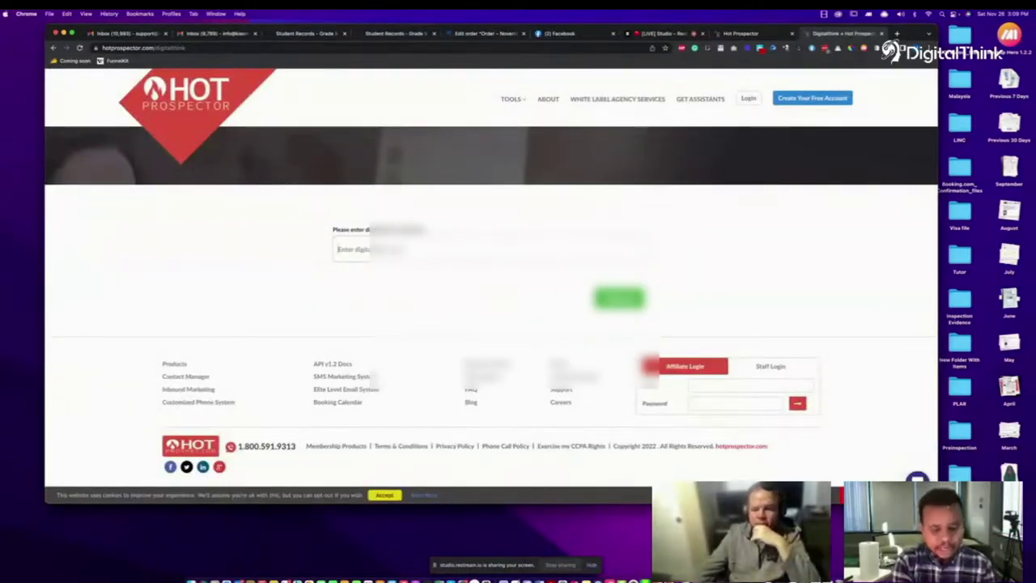
Step: Paste and submit the DigitalThink access code, then replace the email with a support address
key("super+v")
left_click(628, 303)
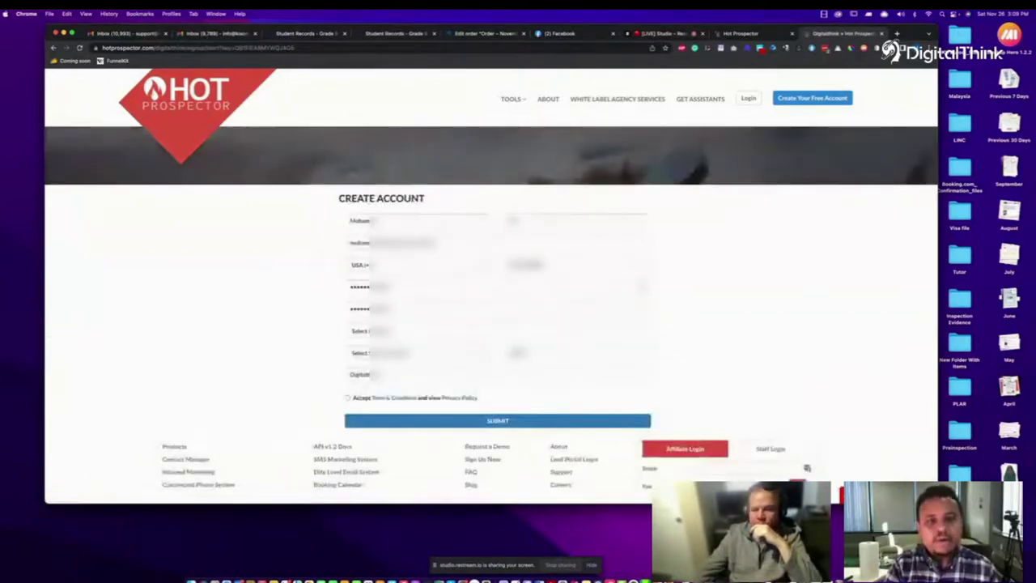
key("super+a")
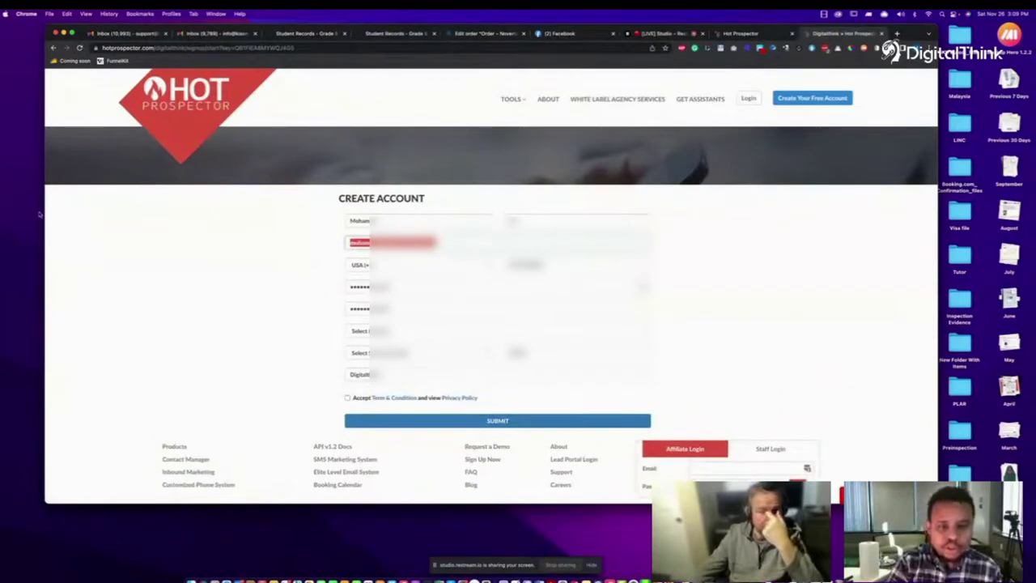
type("Mohammed")
key("super+a")
type("support")
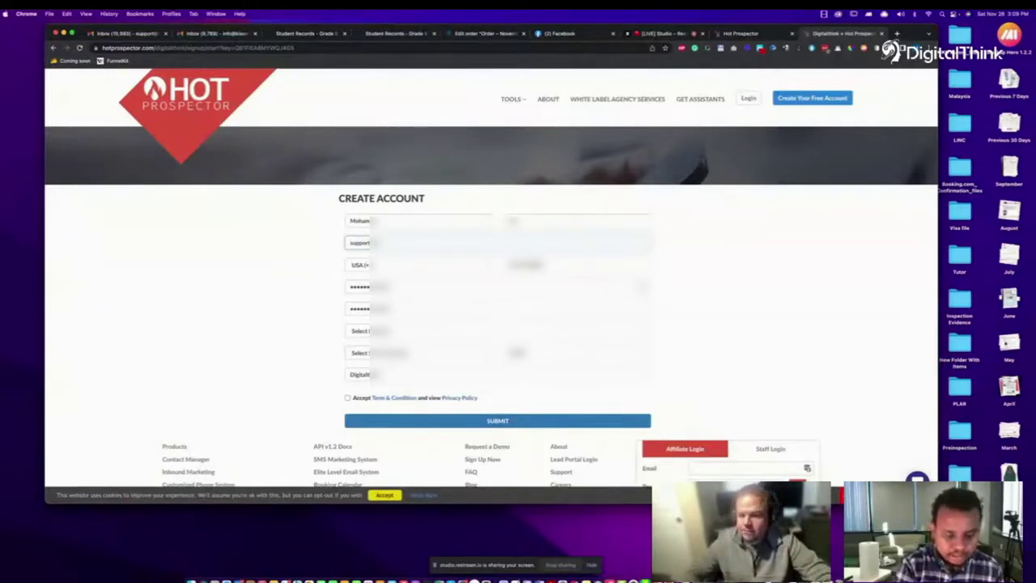
type("thi")
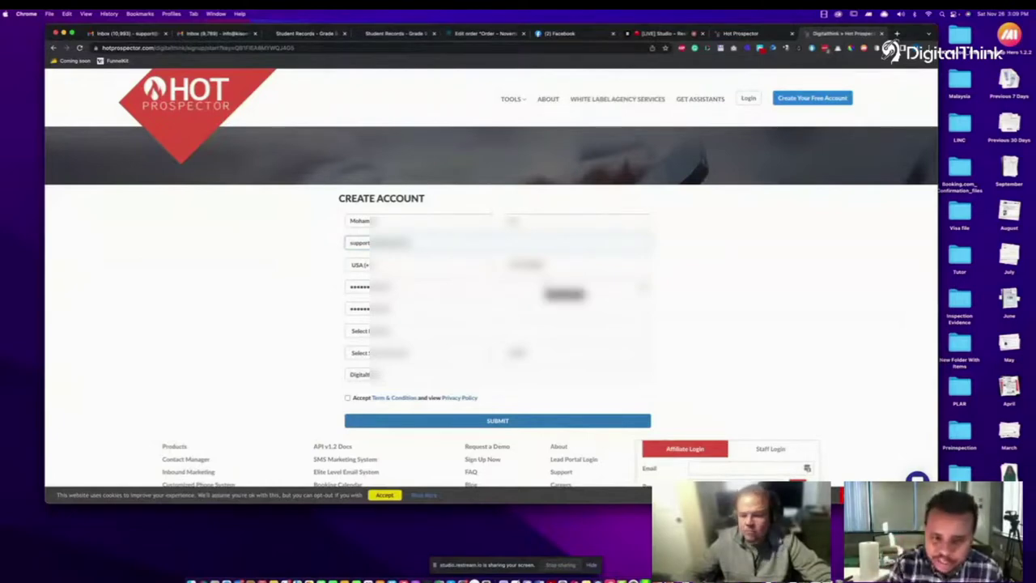
Step: Accept the terms, set industry to Other and company size to 1-2
scroll(491, 275, "down", 1)
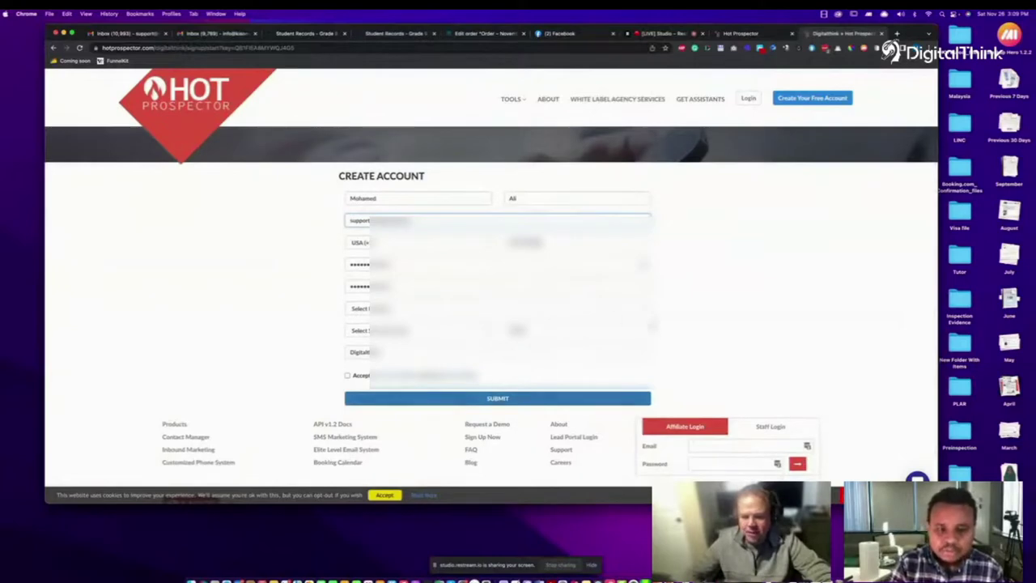
left_click(346, 375)
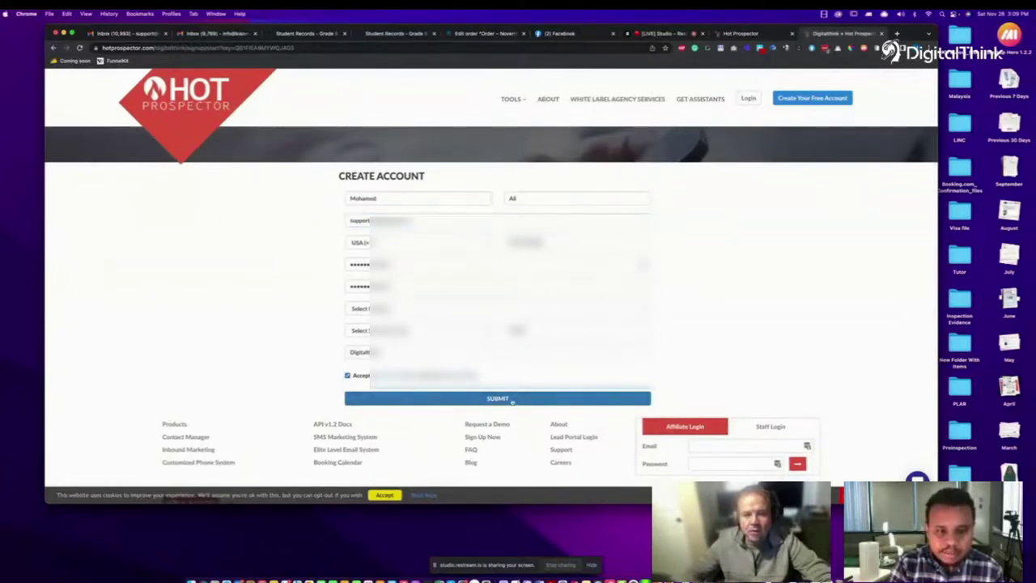
left_click(407, 309)
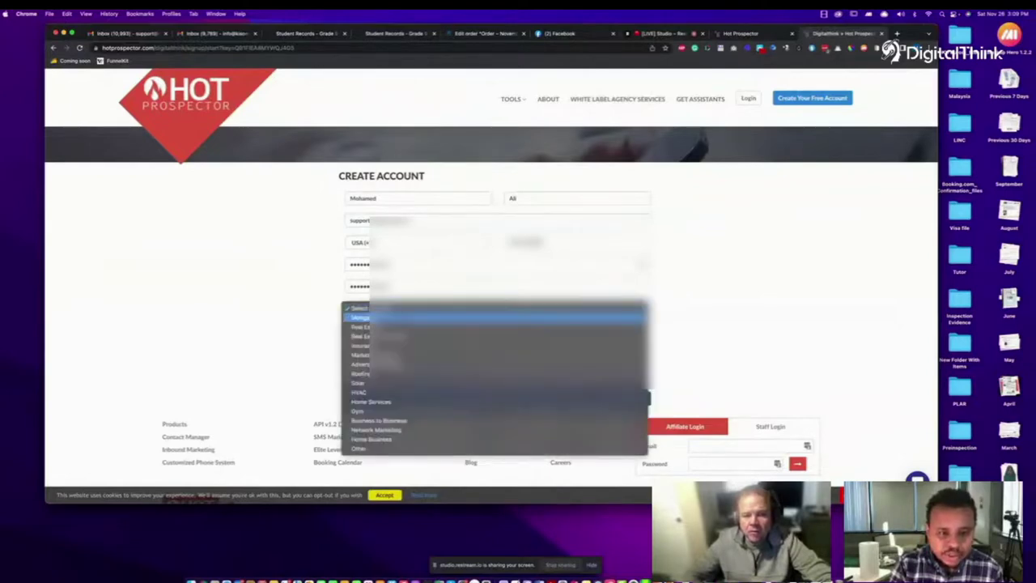
left_click(407, 448)
left_click(436, 337)
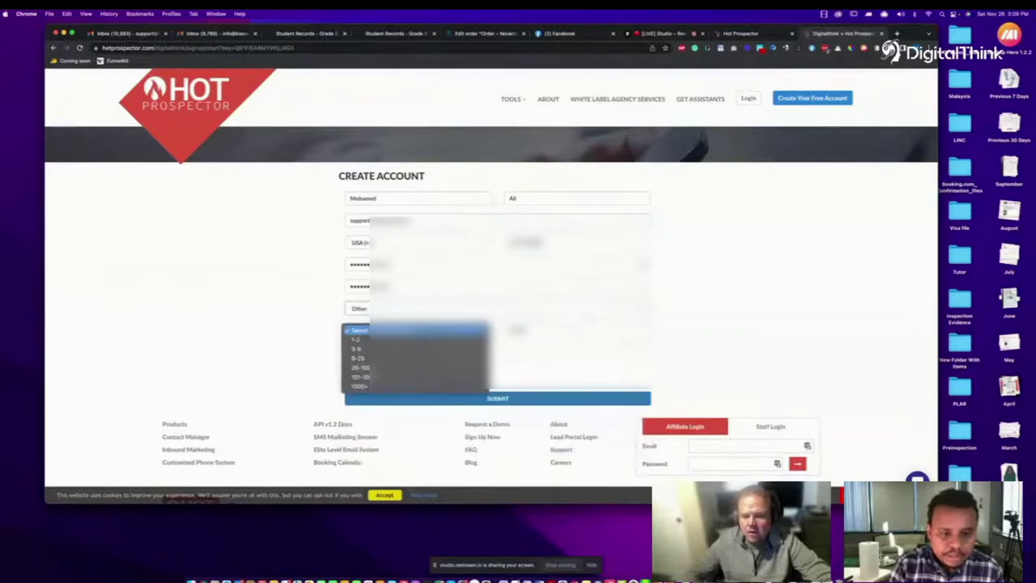
left_click(442, 340)
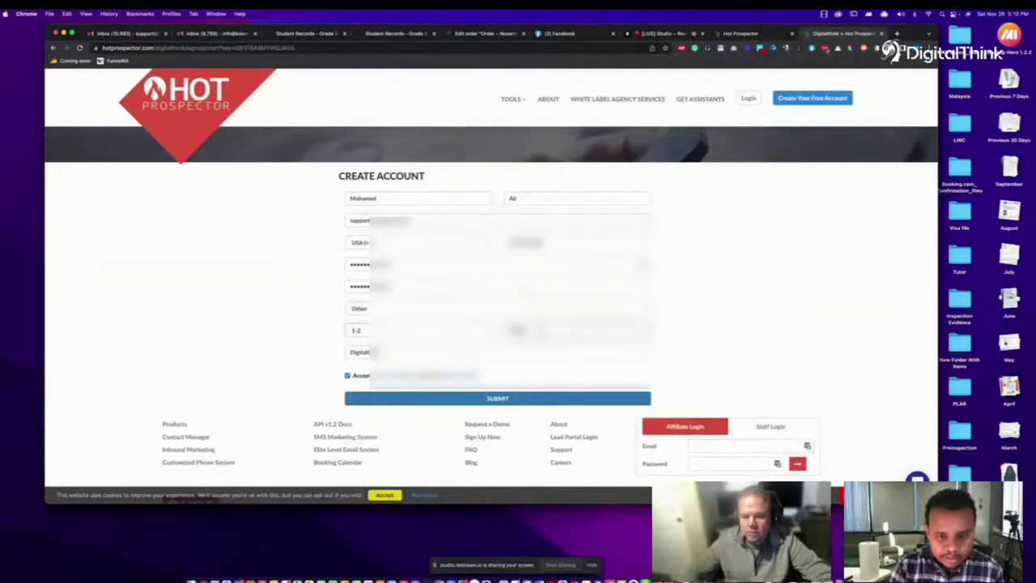
scroll(724, 336, "down", 1)
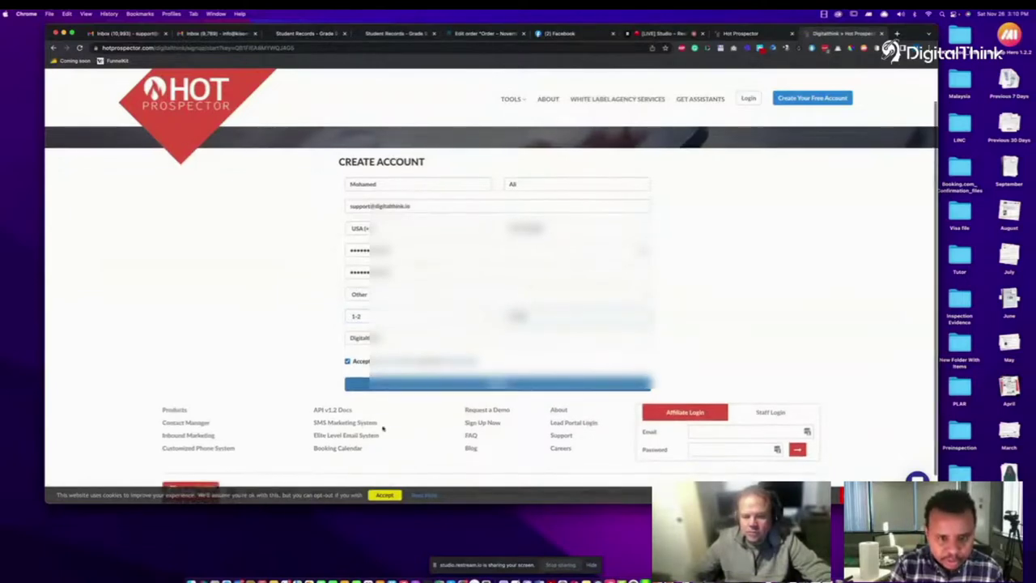
Step: Submit the form and, after the phone-already-exists error, enter a different support email address
left_click(489, 386)
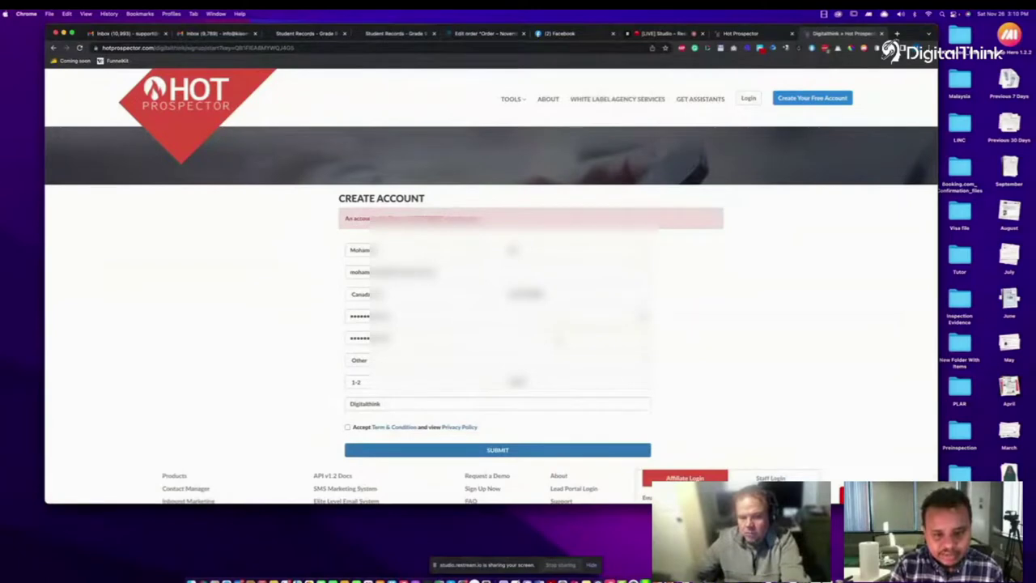
triple_click(389, 272)
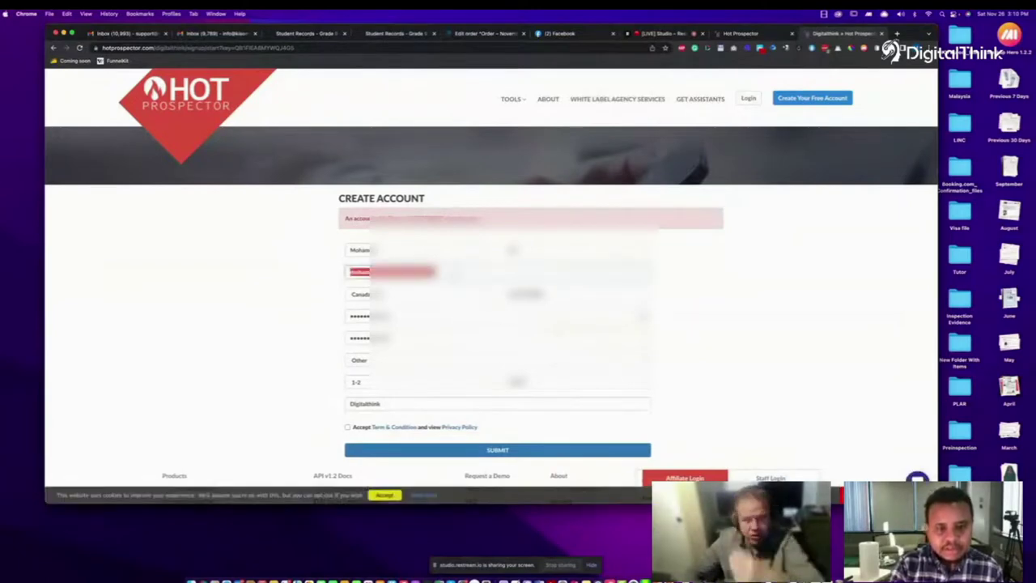
type("moham")
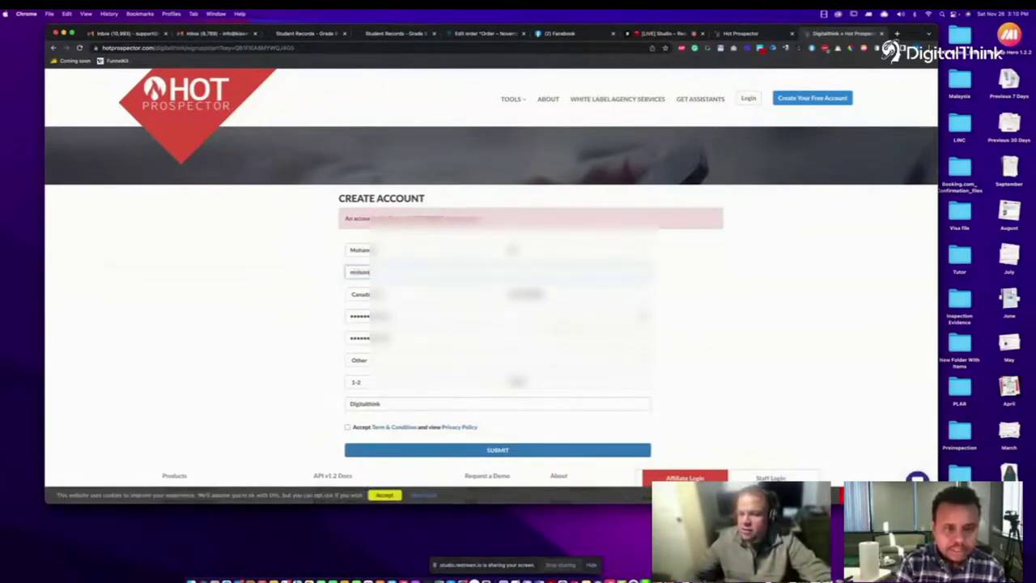
key("super+a")
type("inf")
key("super+a")
type("suppor")
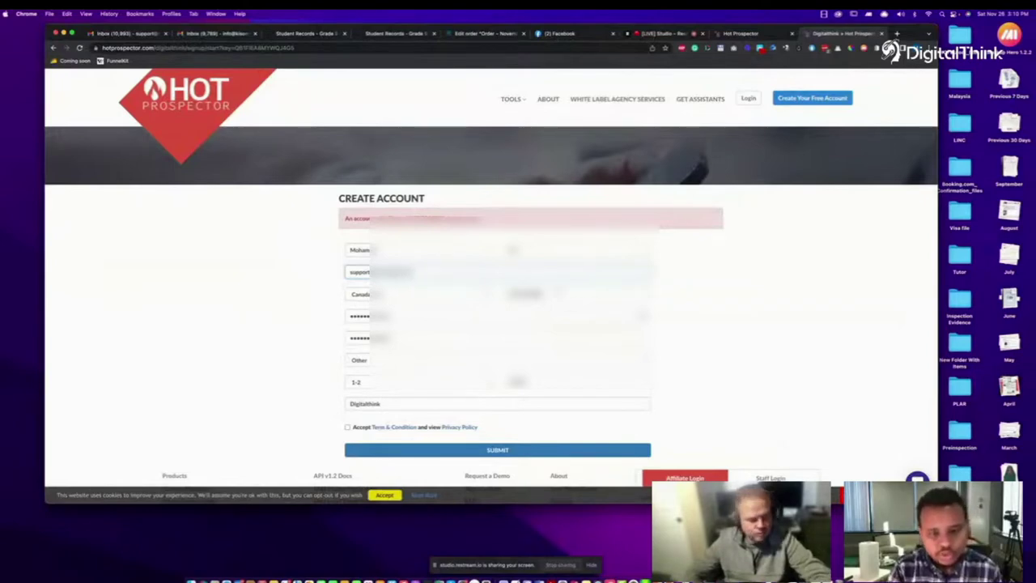
scroll(664, 299, "down", 2)
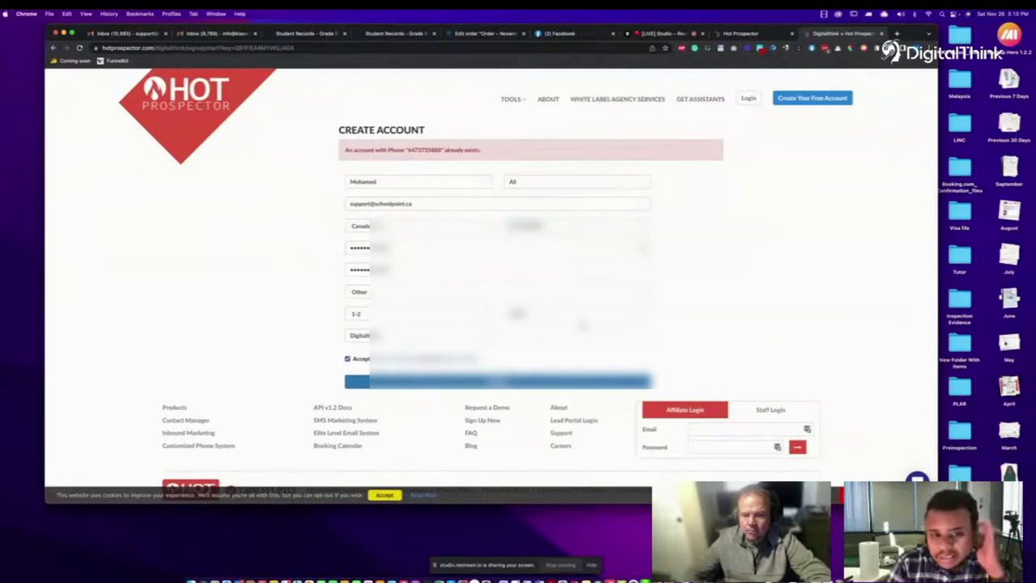
Step: Resubmit, fix the email's mail.co domain, re-accept the terms and submit the signup again
left_click(488, 387)
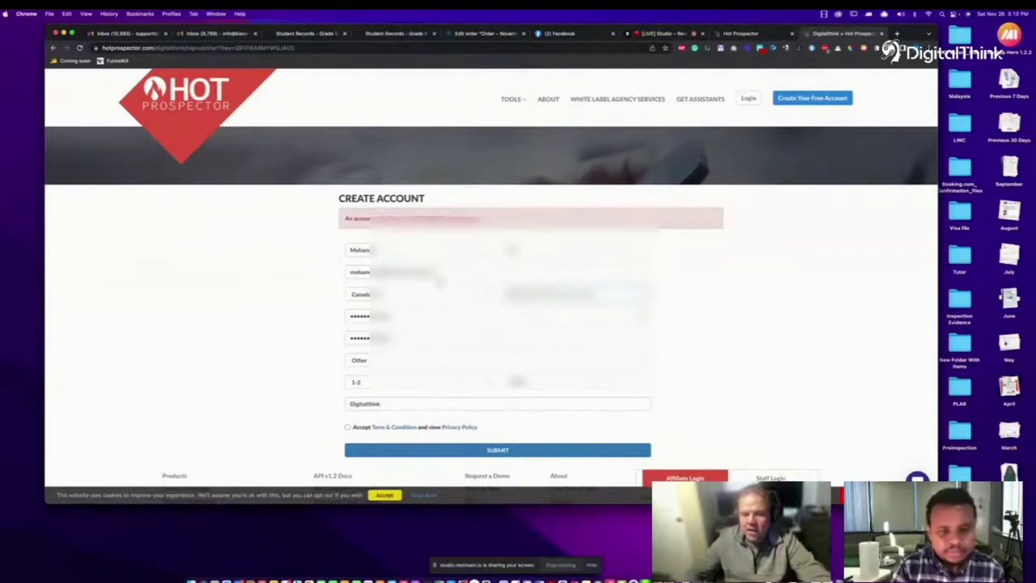
triple_click(433, 272)
type("mobil")
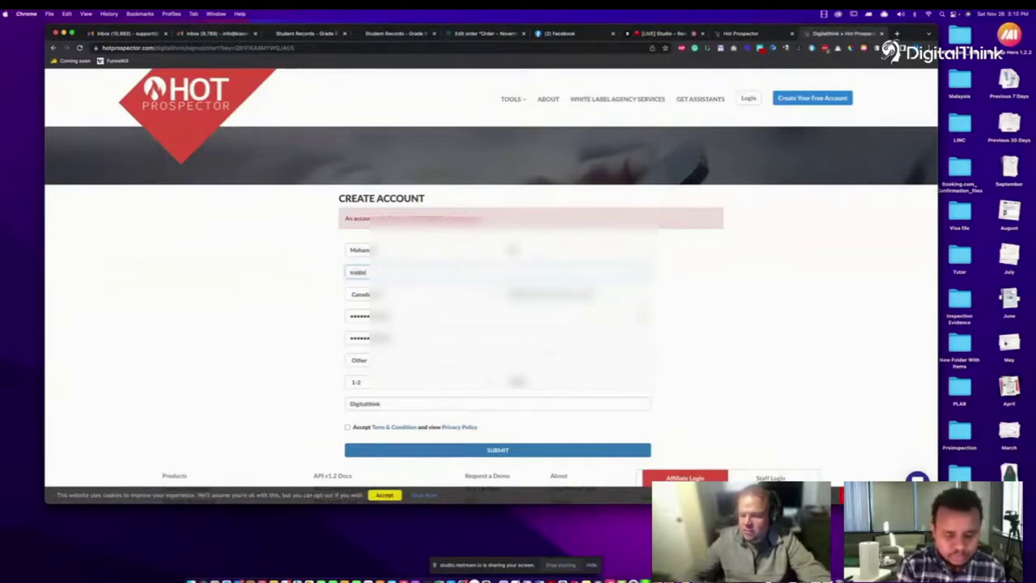
type("ail.co")
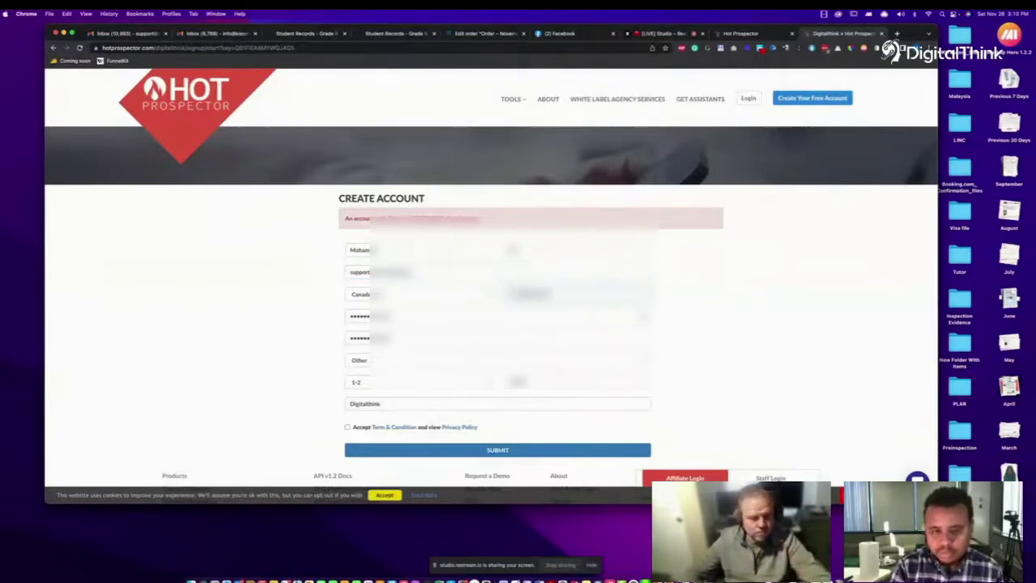
scroll(495, 361, "down", 1)
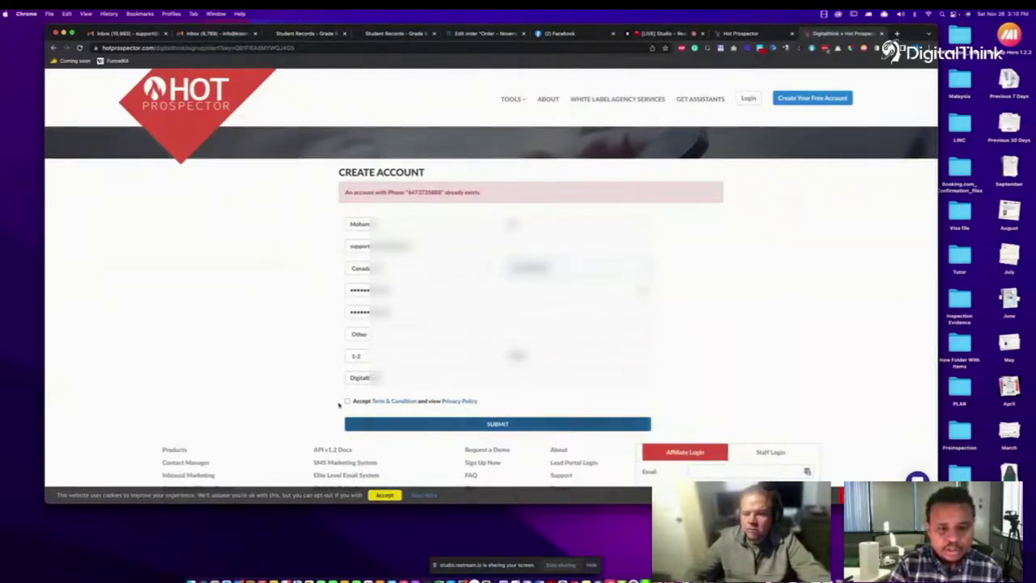
left_click(347, 401)
left_click(467, 422)
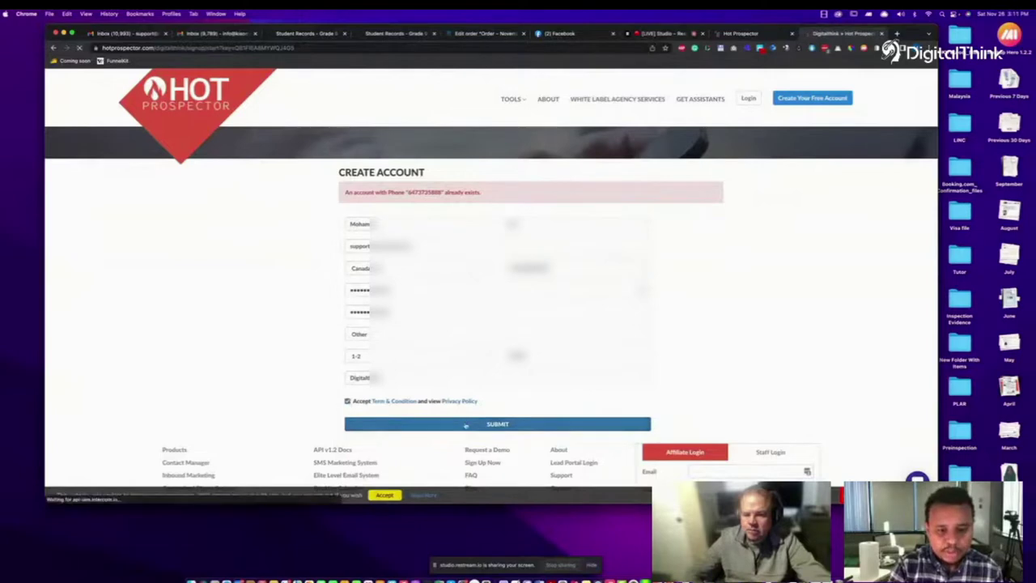
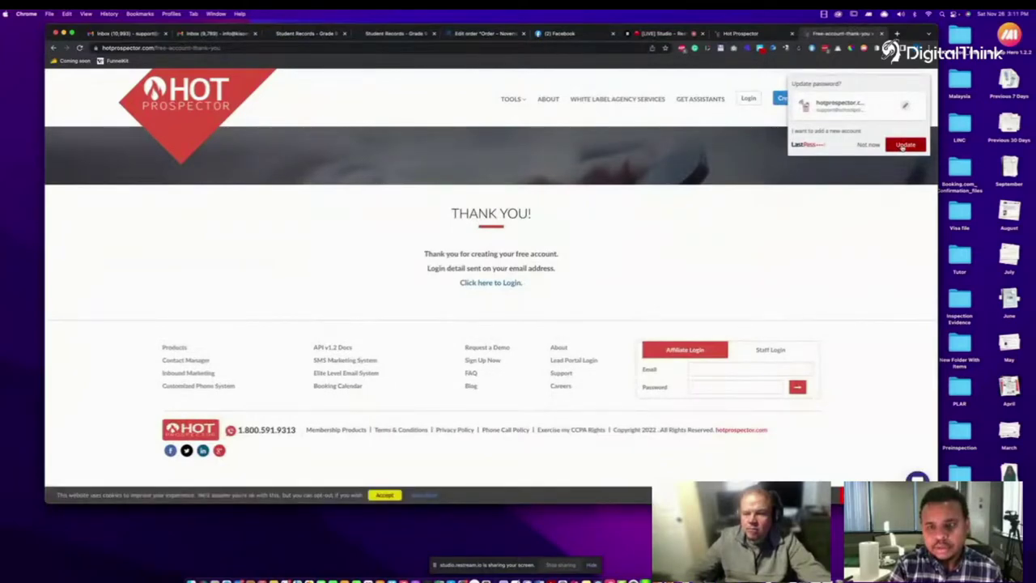
Step: Update the saved login in LastPass and highlight the 'Thank you for creating your free account' message
left_click(904, 146)
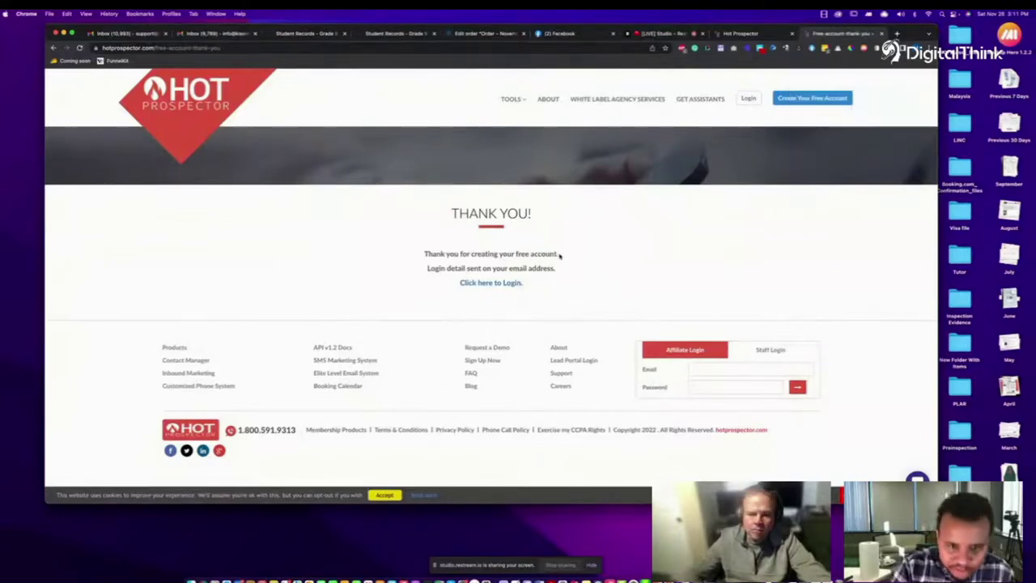
left_click_drag(560, 258, 408, 253)
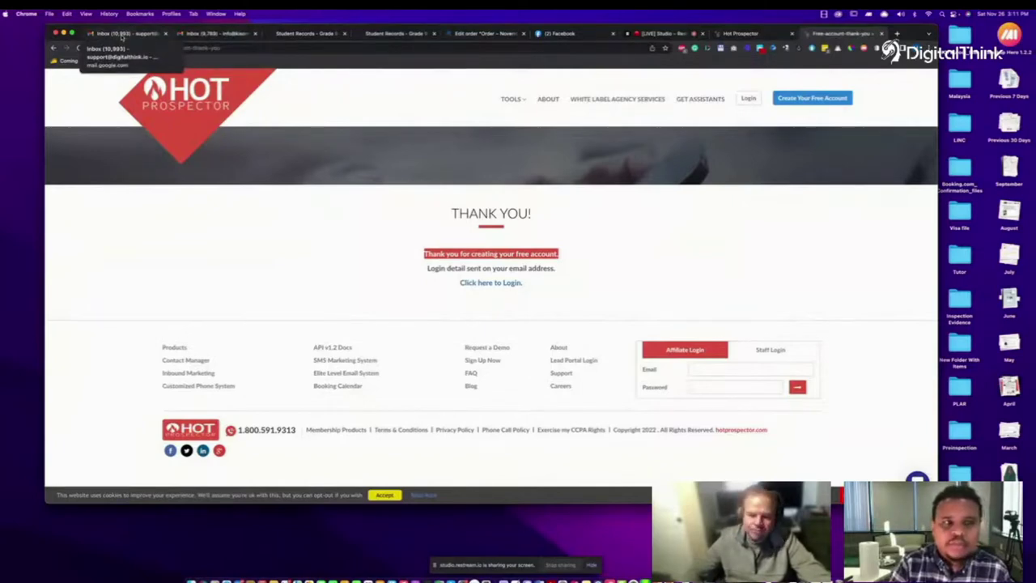
Step: In the Gmail tab, add another Google account and enter its email address
left_click(122, 34)
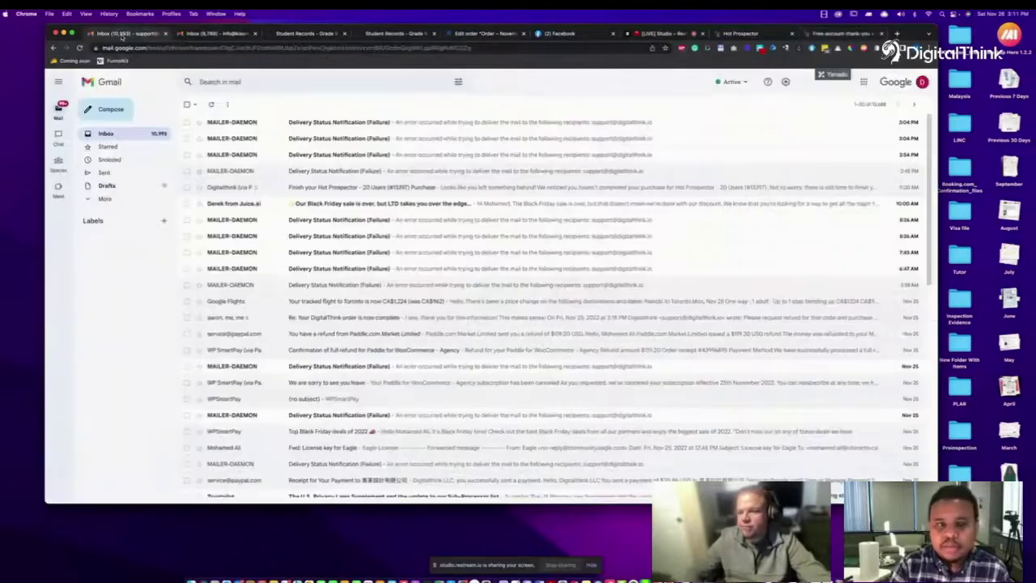
left_click(922, 81)
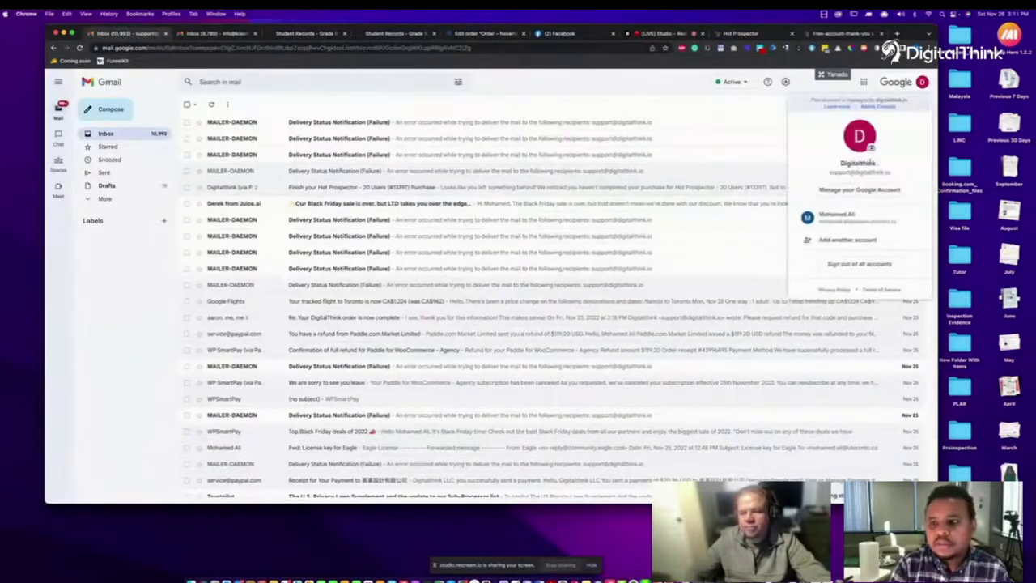
left_click(843, 241)
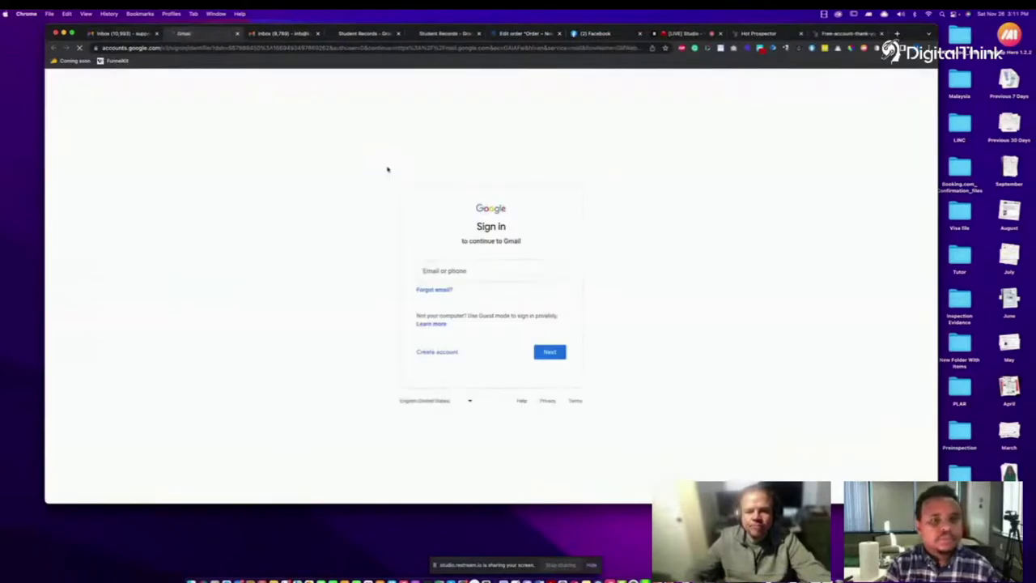
left_click(456, 270)
key("Return")
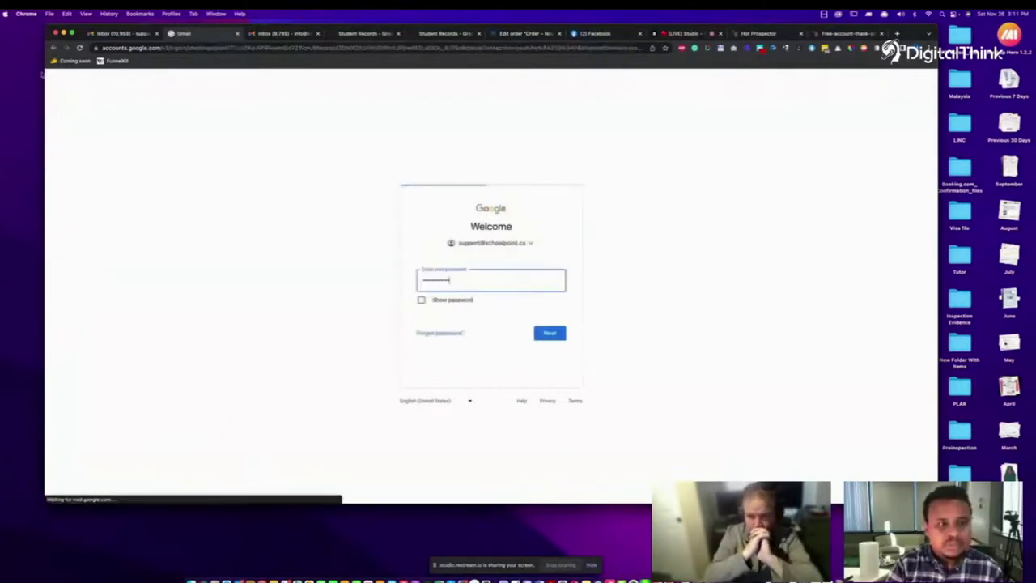
Step: Enter the account password and the 2-Step Verification code to reach the inbox
key("ctrl+super+f")
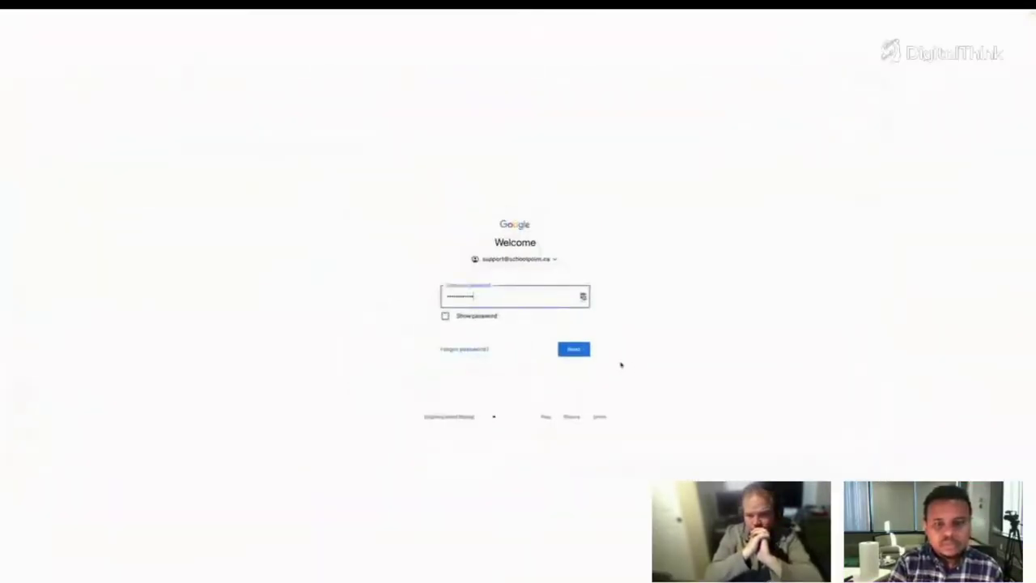
left_click(572, 352)
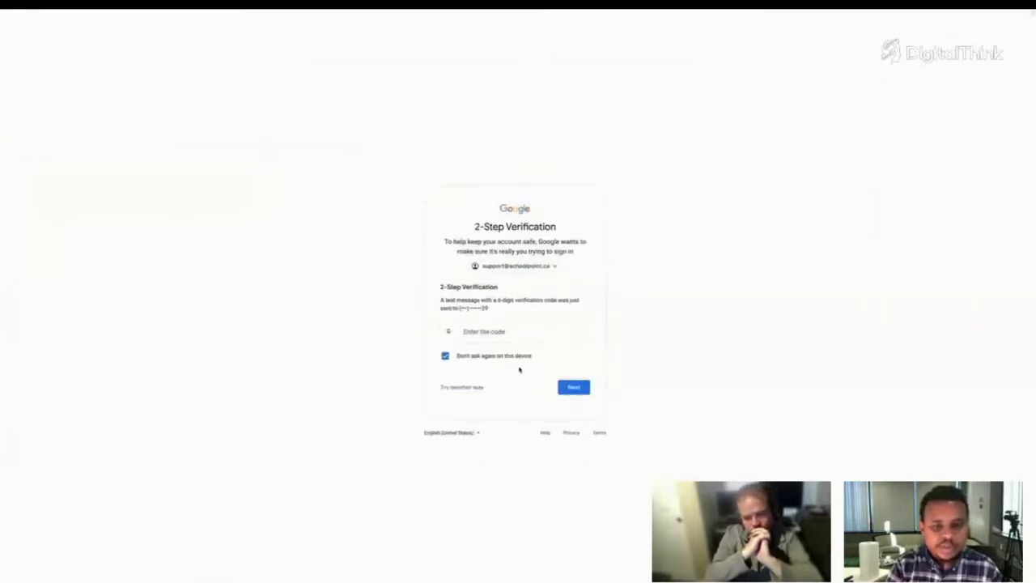
left_click(508, 332)
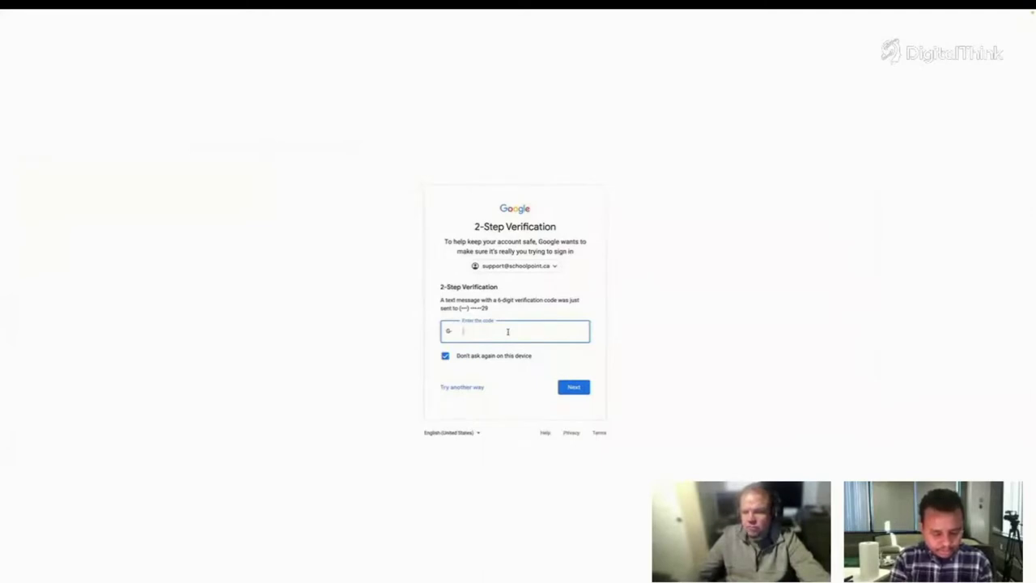
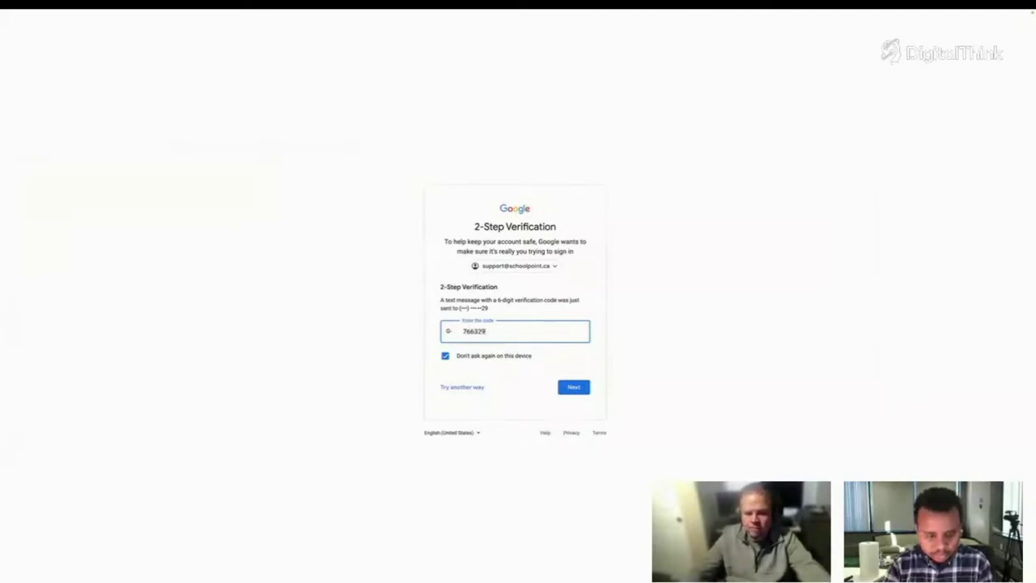
left_click(580, 391)
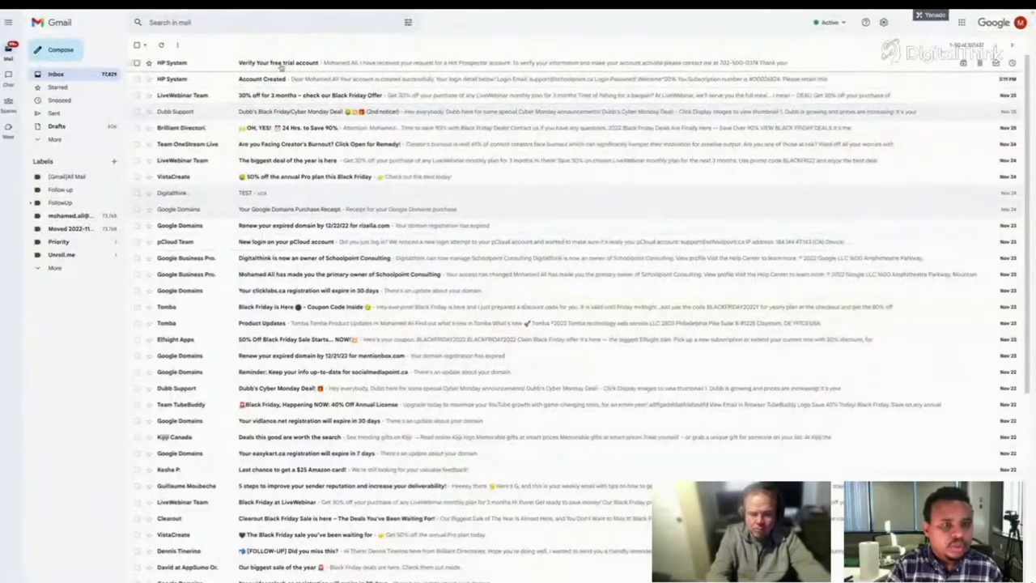
Step: Read HP System's 'Account Created' email, return to the inbox, then switch to the Hot Prospector tab
left_click(264, 78)
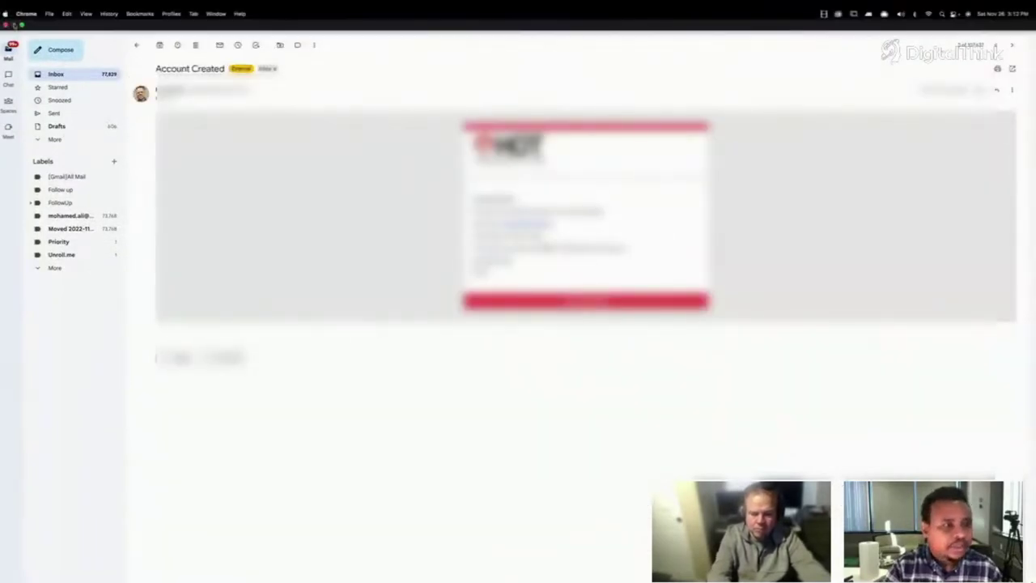
key("super+ctrl+f")
left_click(53, 49)
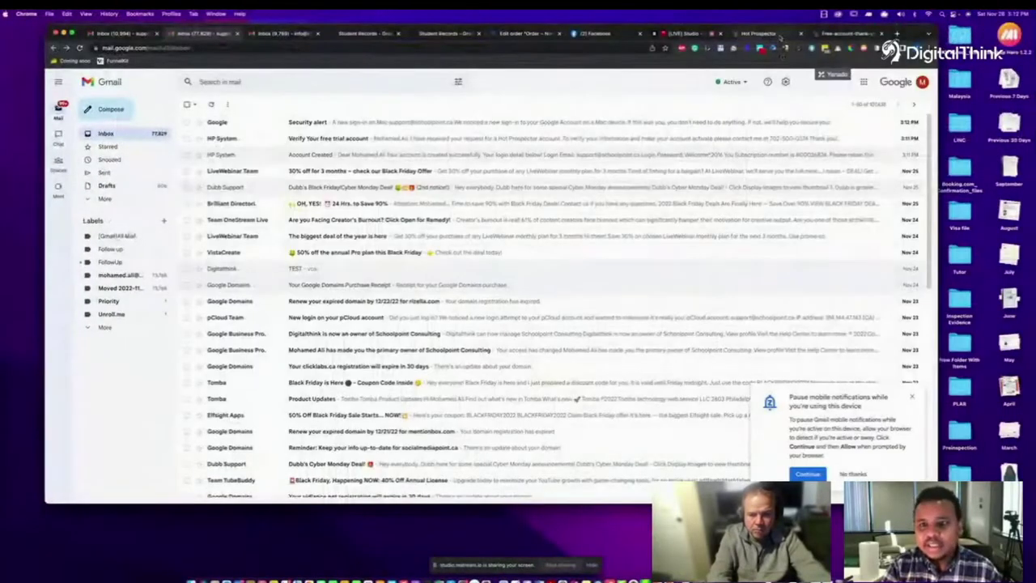
left_click(741, 34)
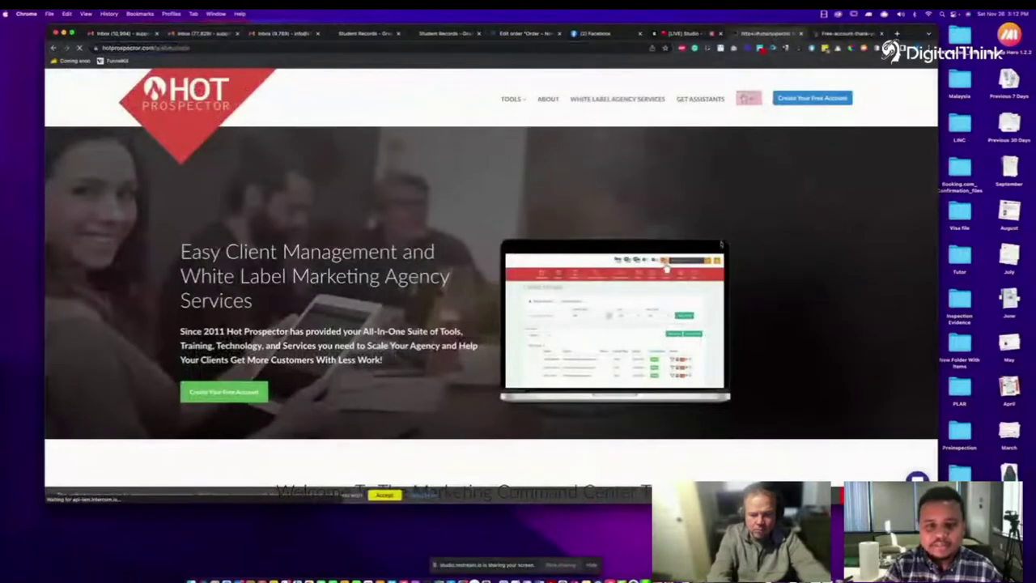
Step: Log in to the new account using the second saved LastPass login with the password retyped
left_click(749, 98)
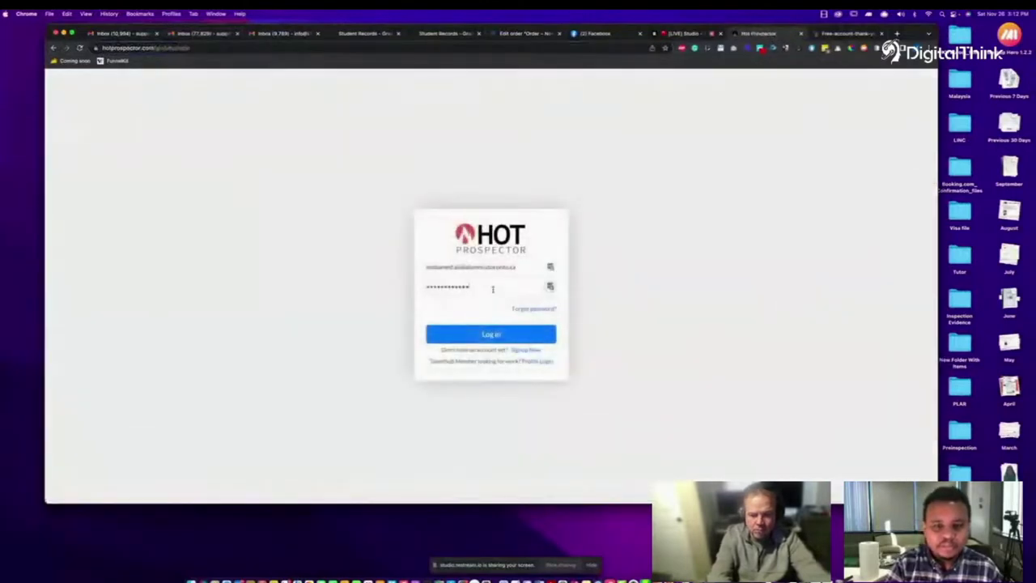
left_click(552, 268)
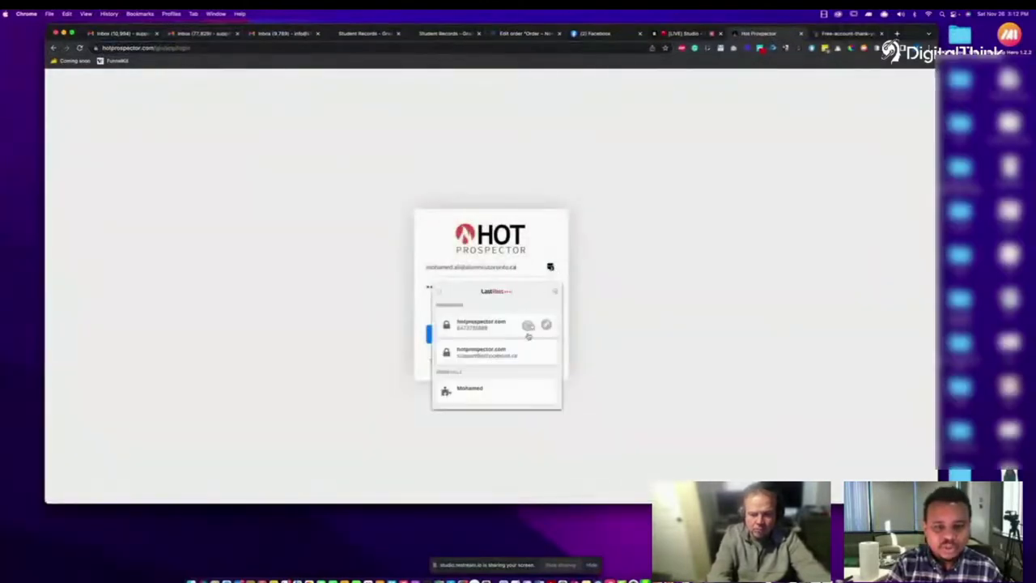
left_click(483, 353)
double_click(488, 294)
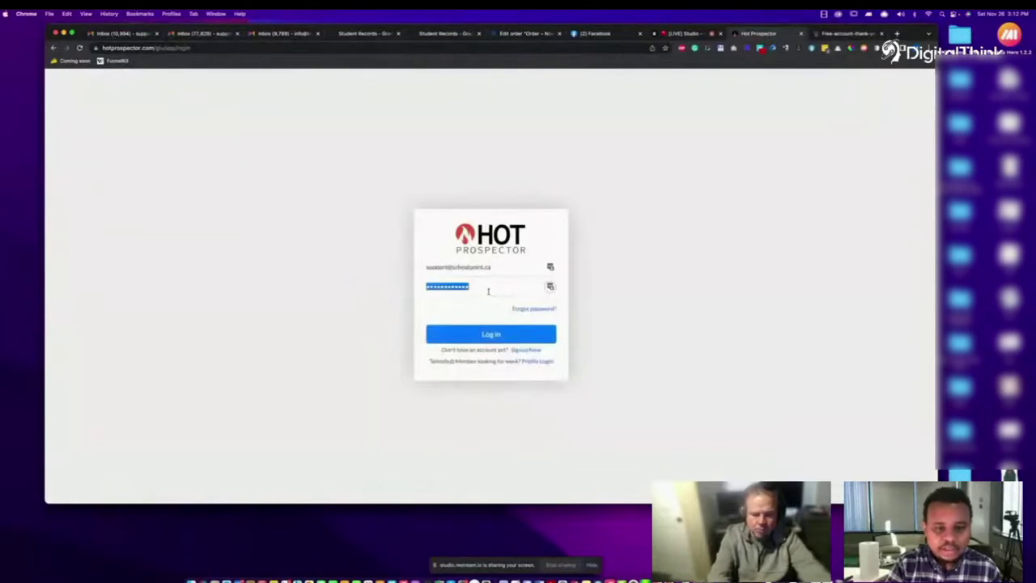
type("*************")
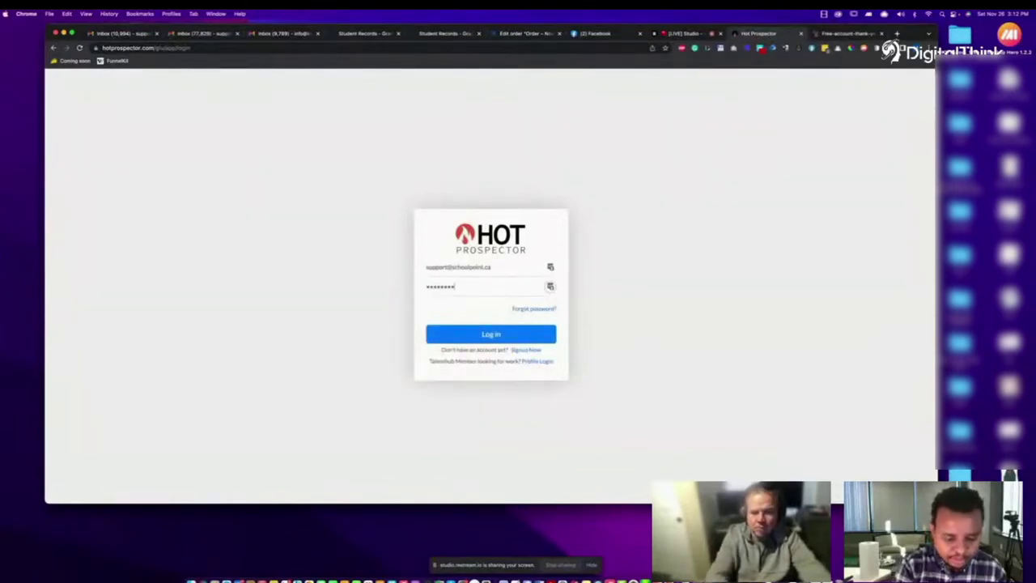
left_click(492, 335)
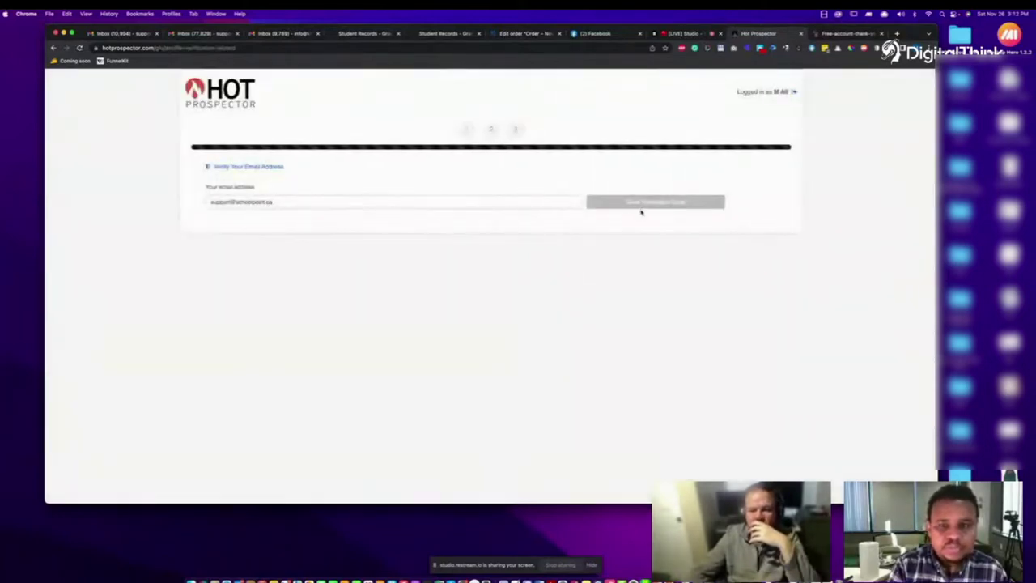
Step: Verify the email address with the emailed code, then send an SMS code to the mobile number
left_click(655, 204)
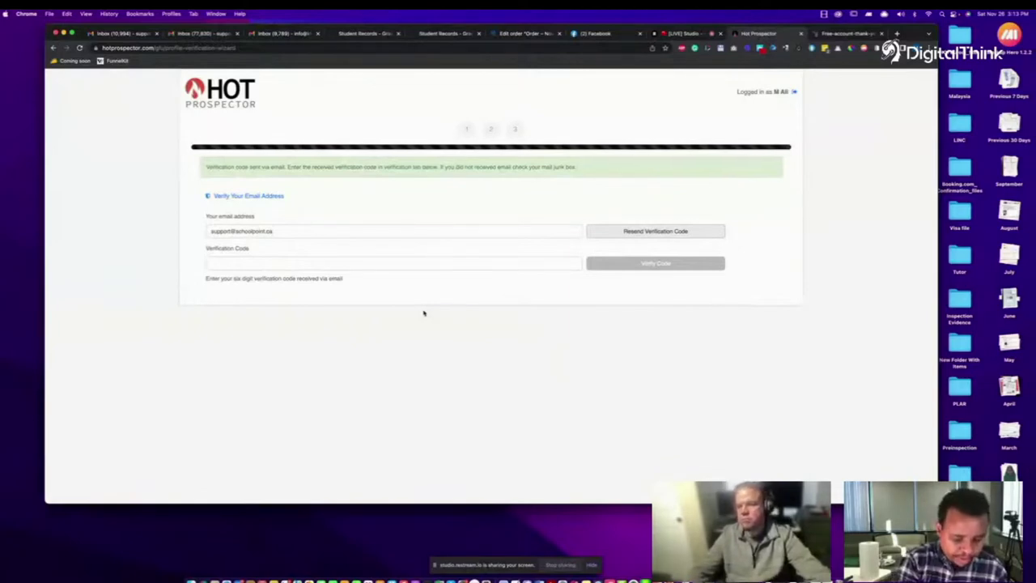
left_click(225, 261)
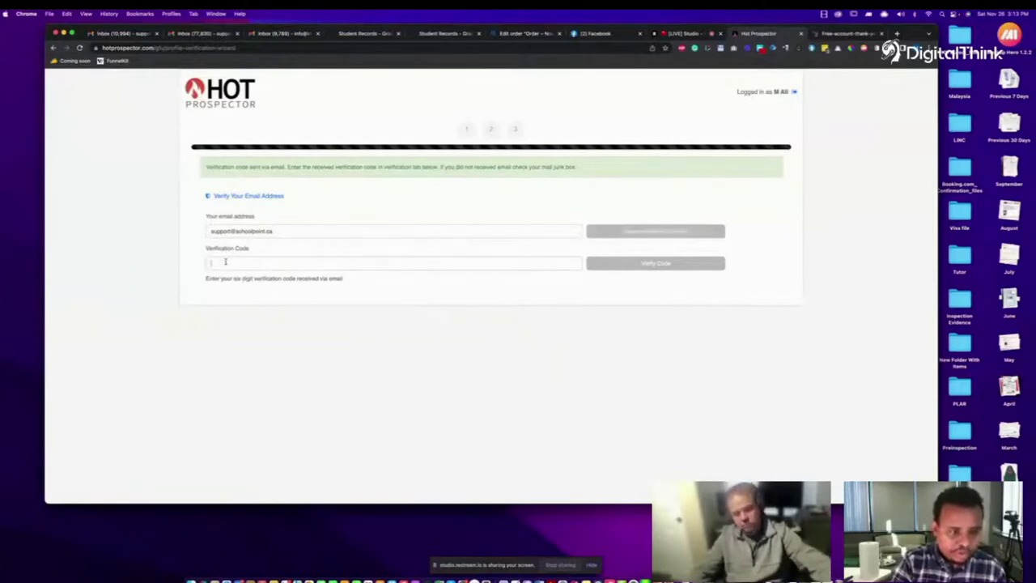
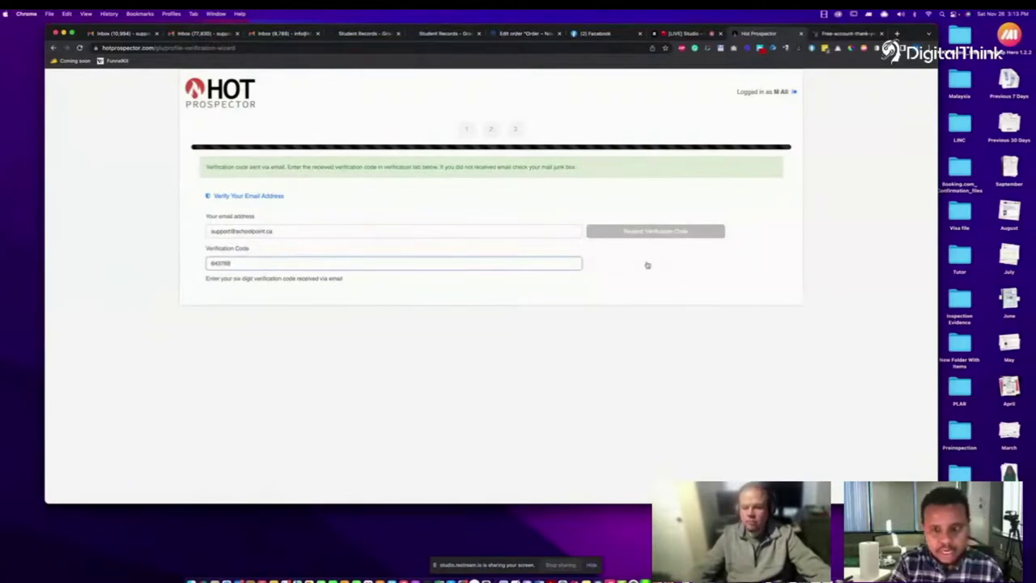
left_click(648, 264)
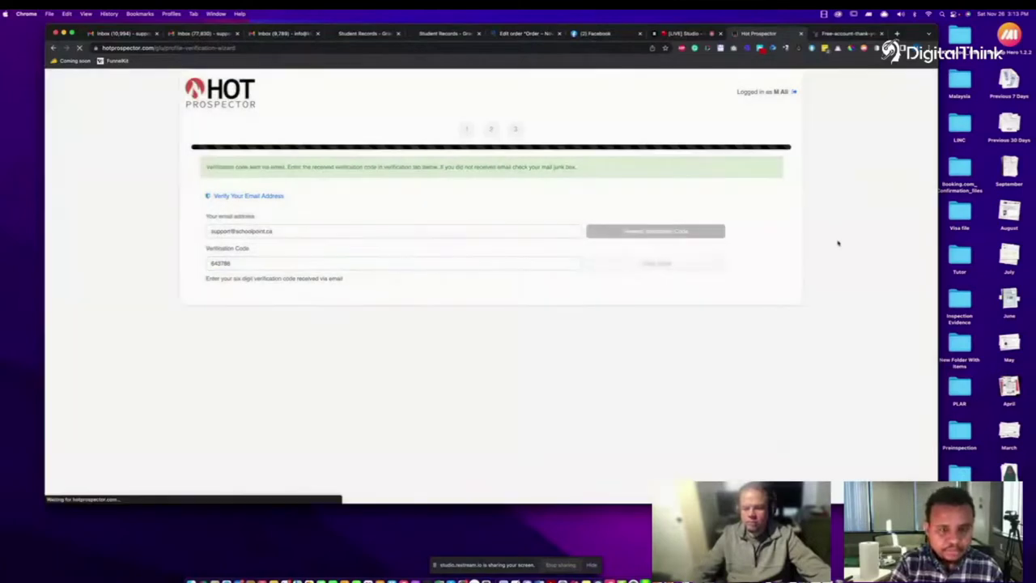
left_click(647, 208)
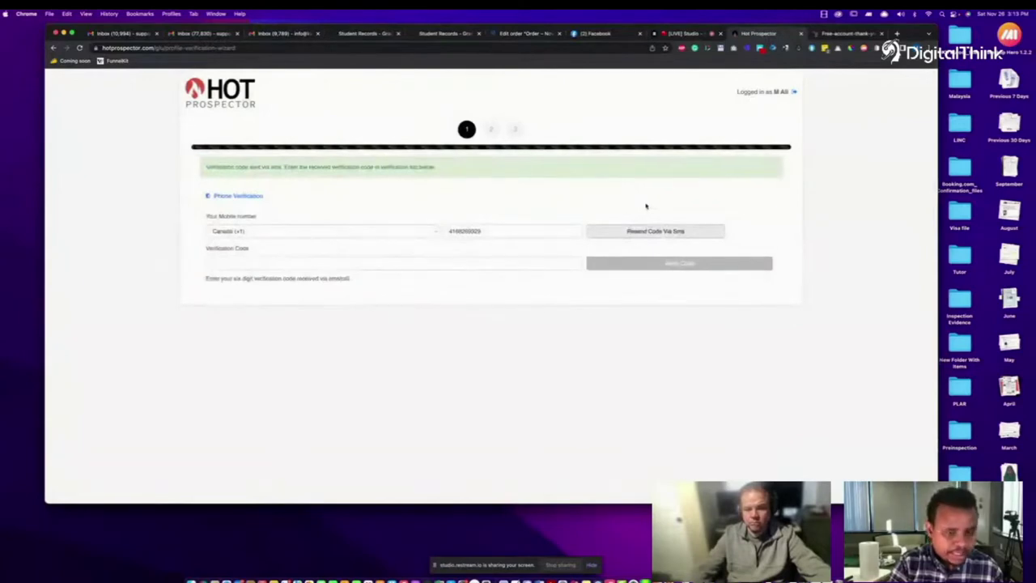
Step: Enter the SMS code into the Verification Code field and verify the mobile number
left_click(313, 266)
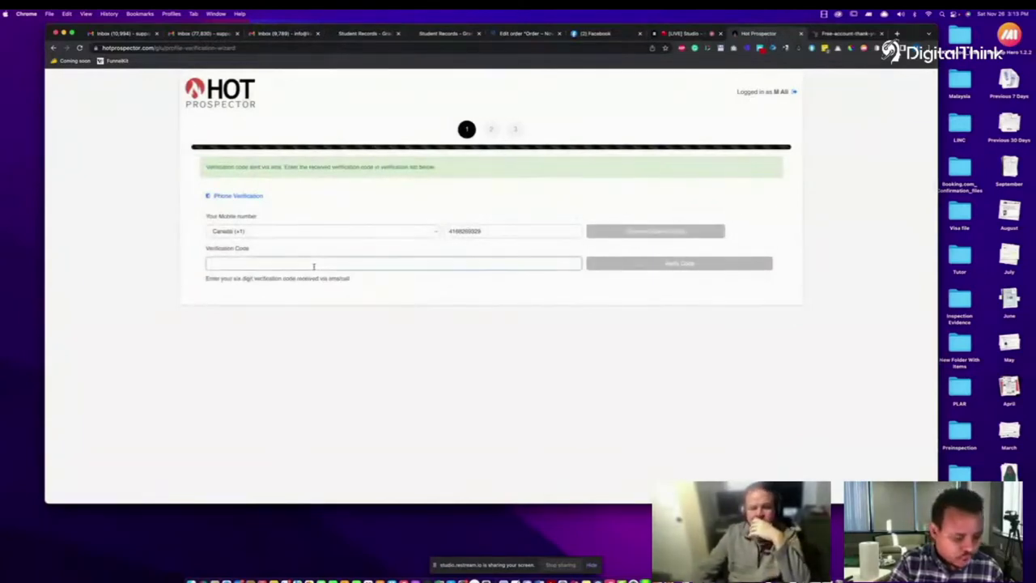
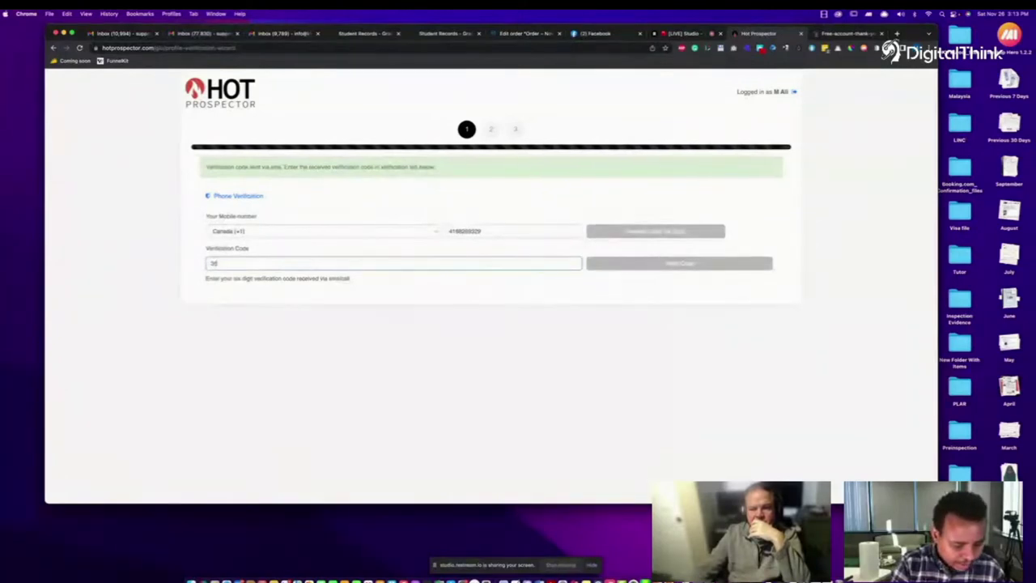
left_click(694, 266)
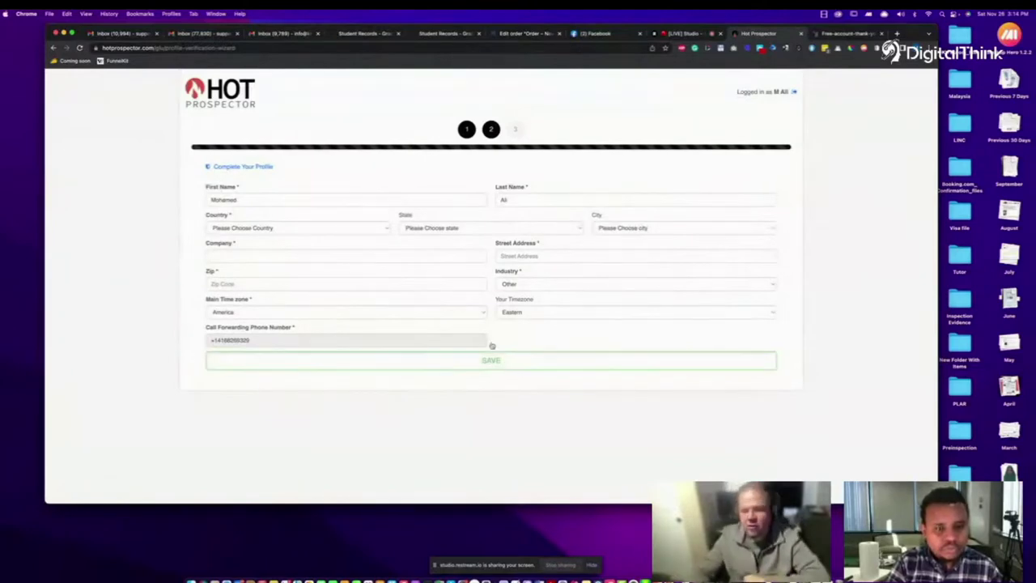
Step: Enter 'Biz' as the company name and set the country to Canada
left_click(286, 255)
type("Biz")
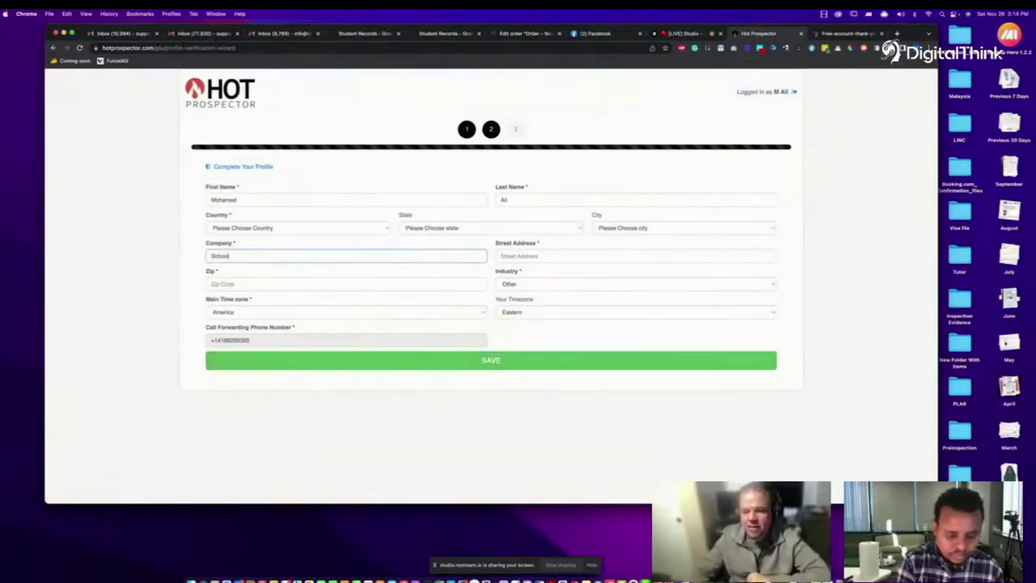
left_click(463, 365)
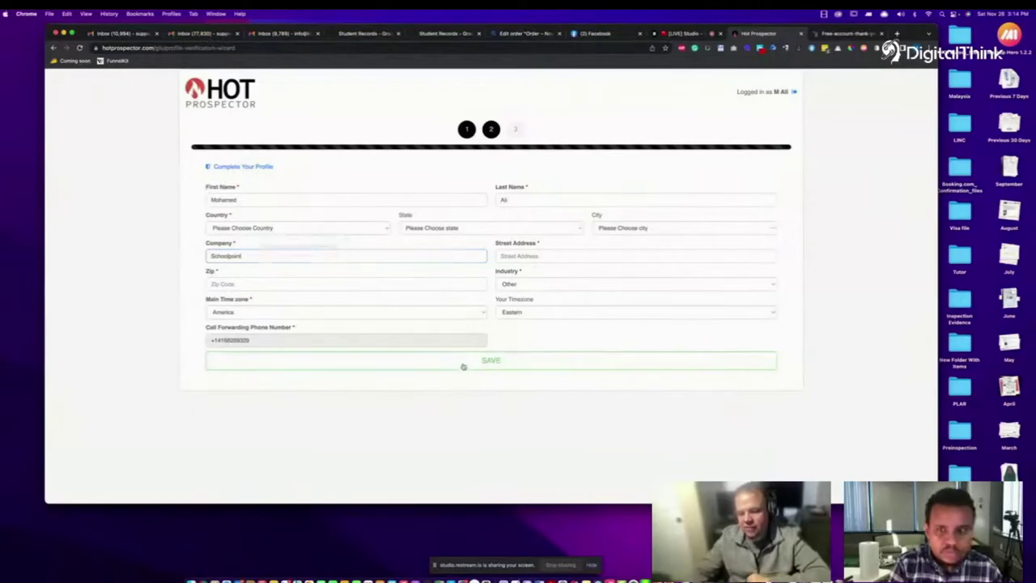
left_click(332, 231)
left_click(312, 246)
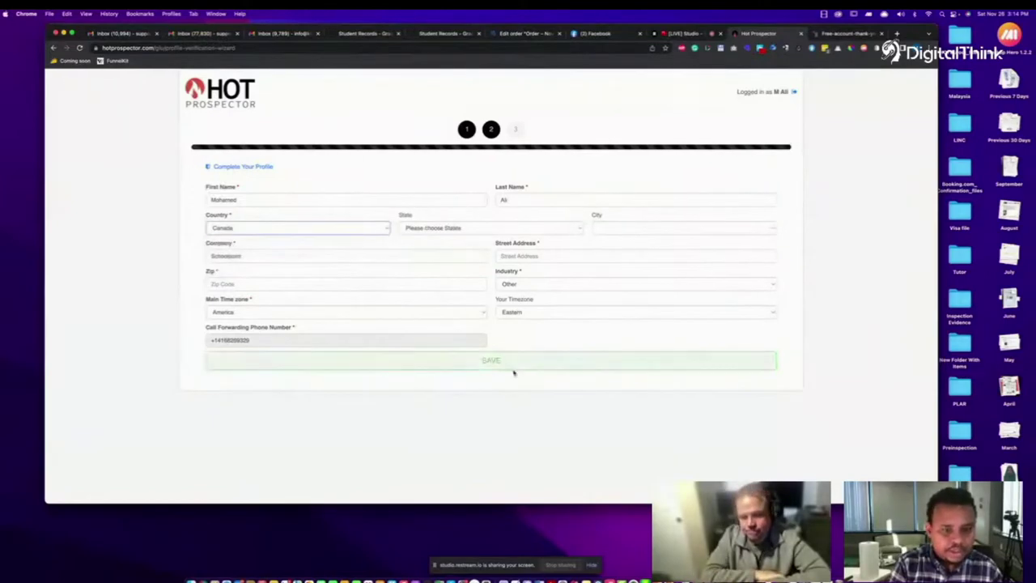
Step: Choose Ontario as the state and Toronto as the city
left_click(612, 231)
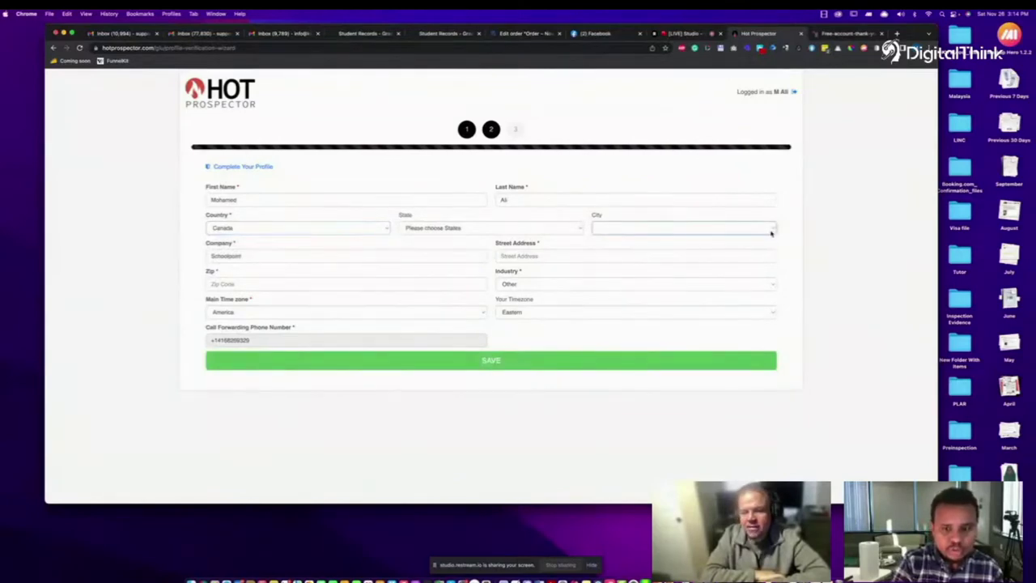
left_click(442, 229)
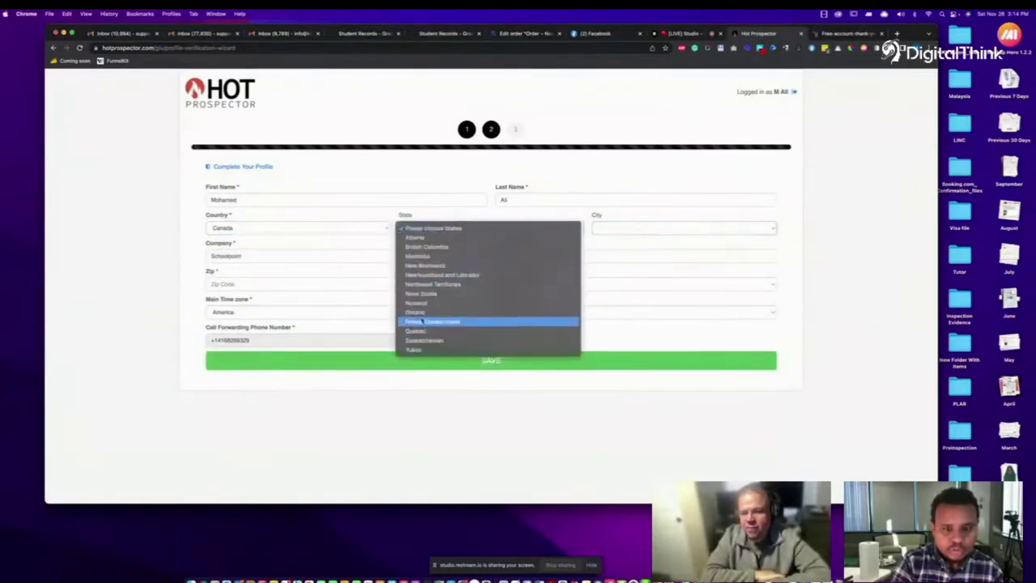
left_click(444, 312)
left_click(650, 229)
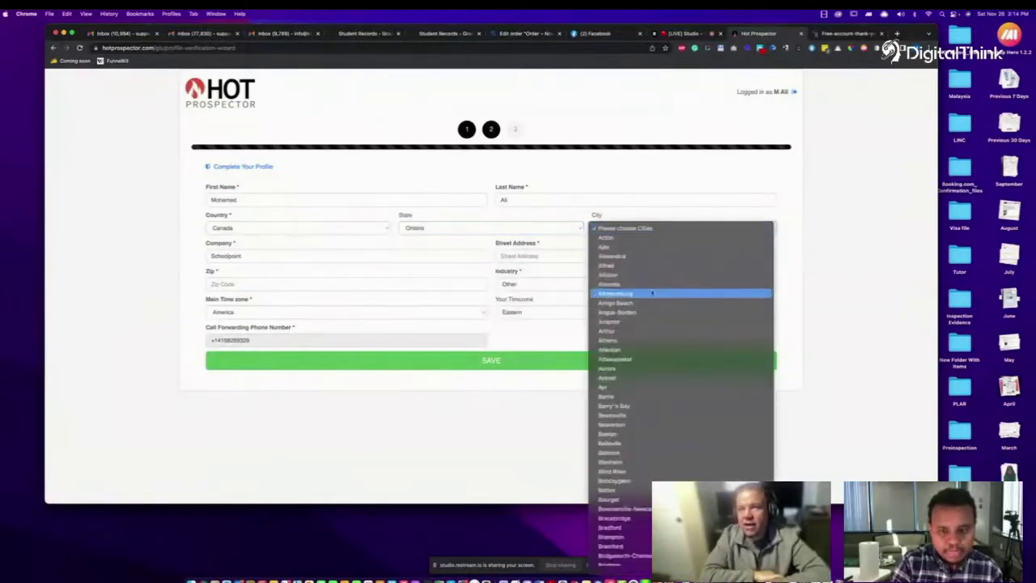
scroll(624, 463, "down", 4)
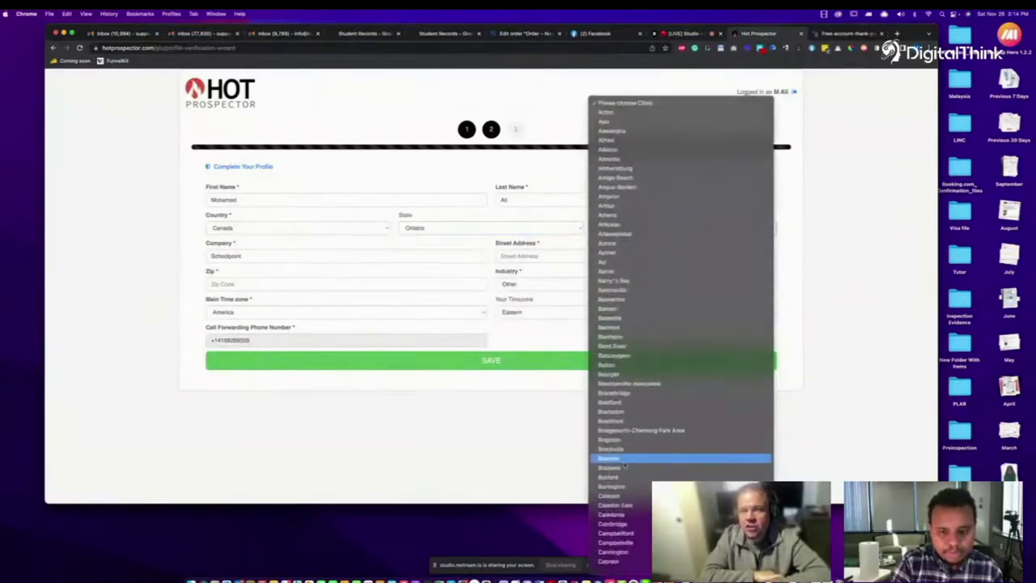
scroll(624, 464, "down", 3)
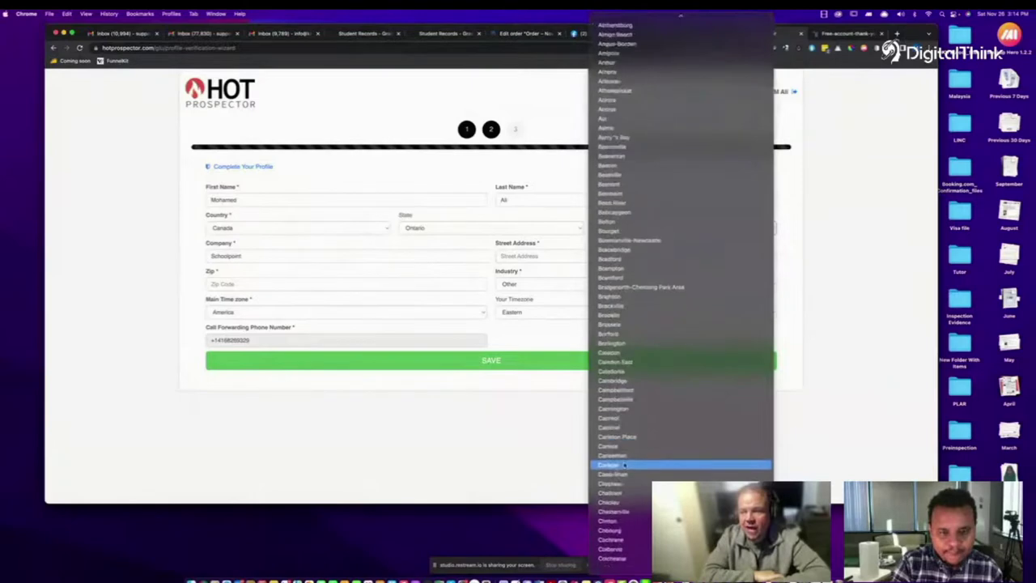
scroll(624, 464, "down", 4)
scroll(625, 461, "down", 10)
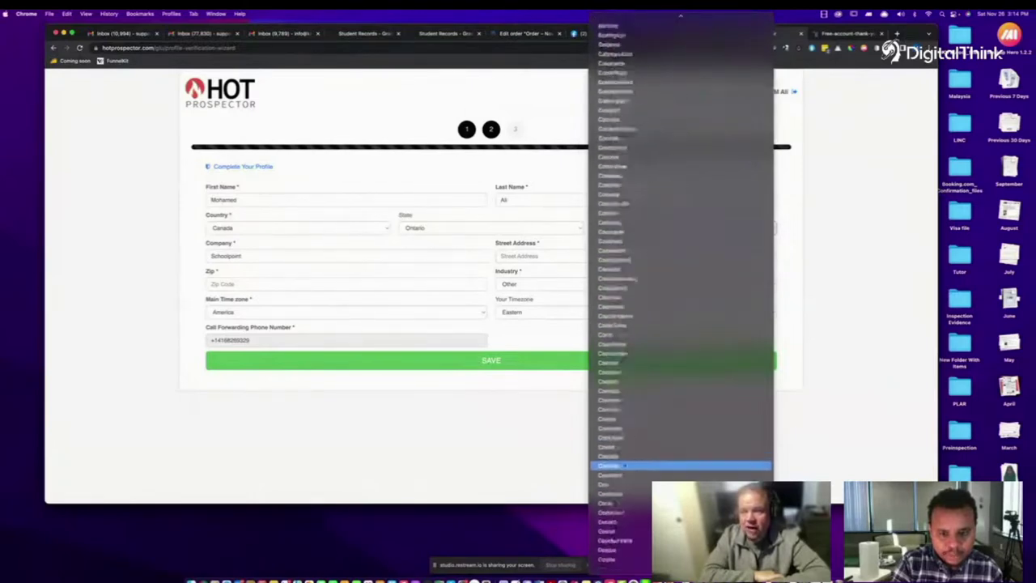
left_click(865, 284)
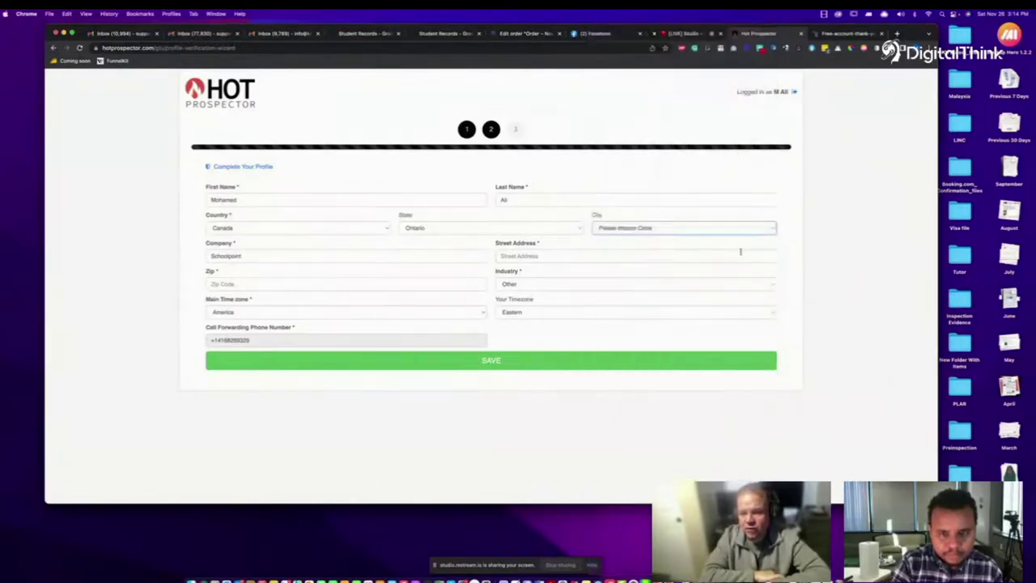
left_click(650, 230)
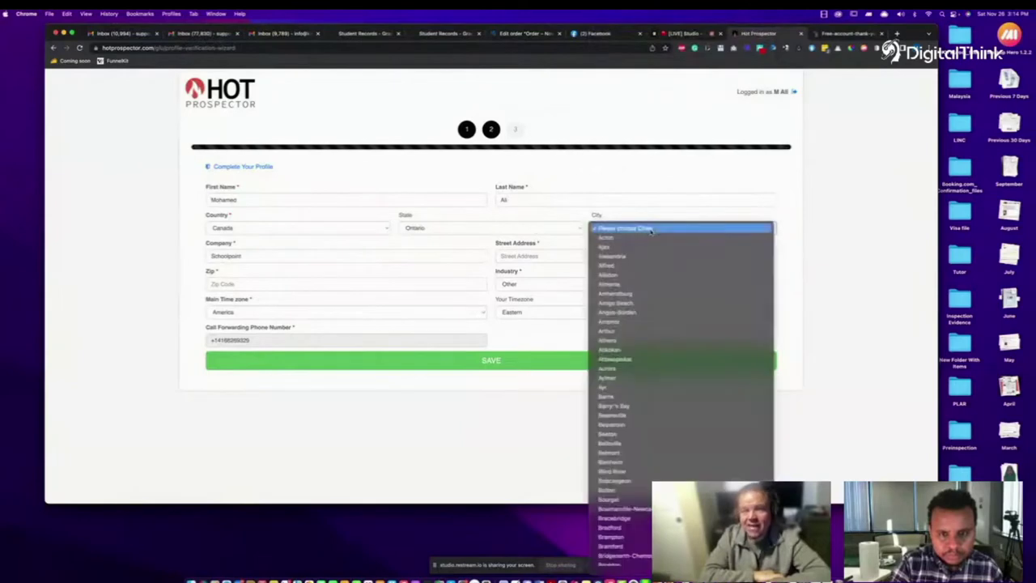
scroll(639, 314, "down", 15)
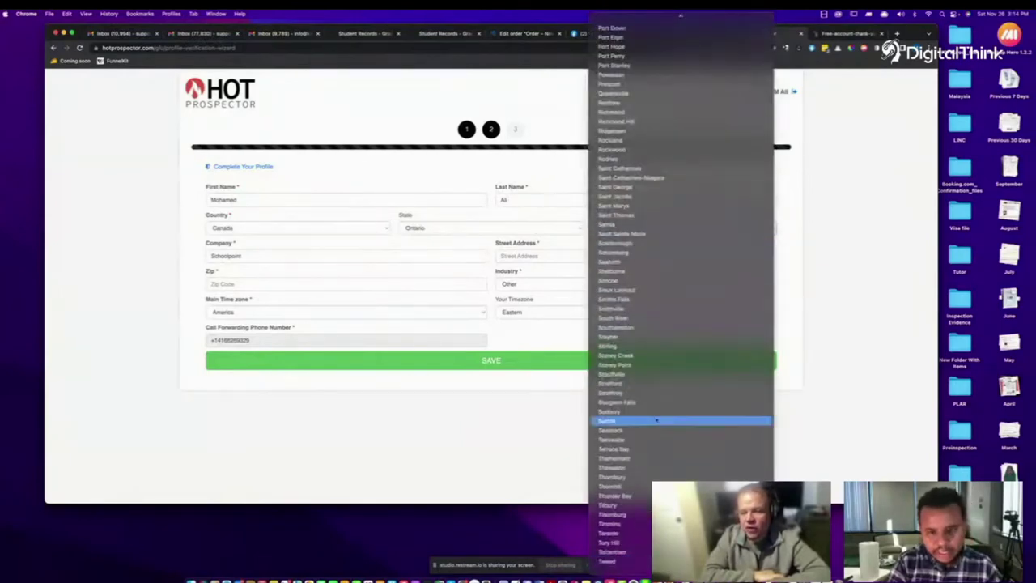
scroll(644, 553, "down", 5)
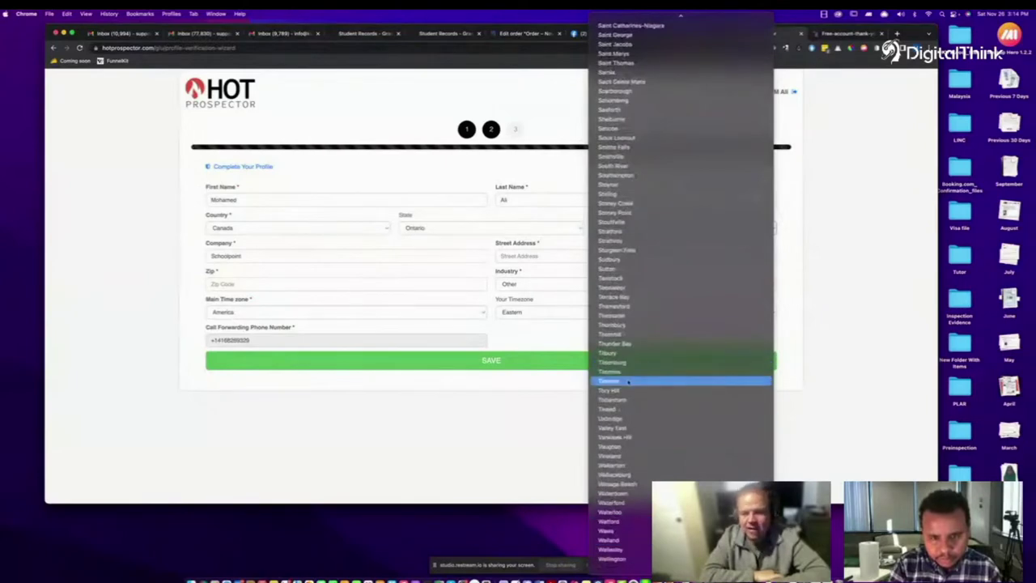
left_click(630, 380)
Step: Fill in the zip code and street address, keeping Other as the industry
left_click(249, 285)
type("M8W 6L8")
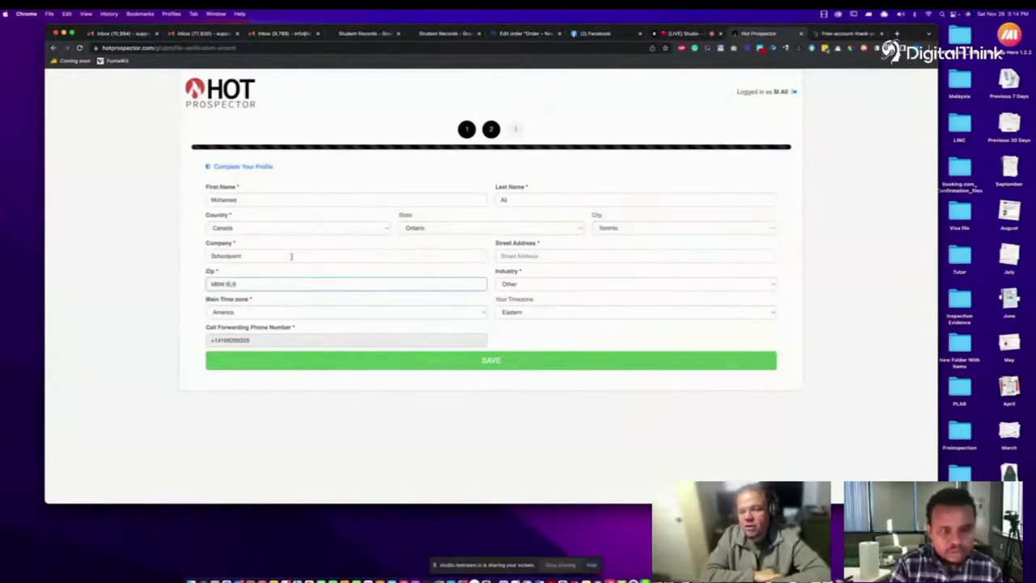
left_click(522, 257)
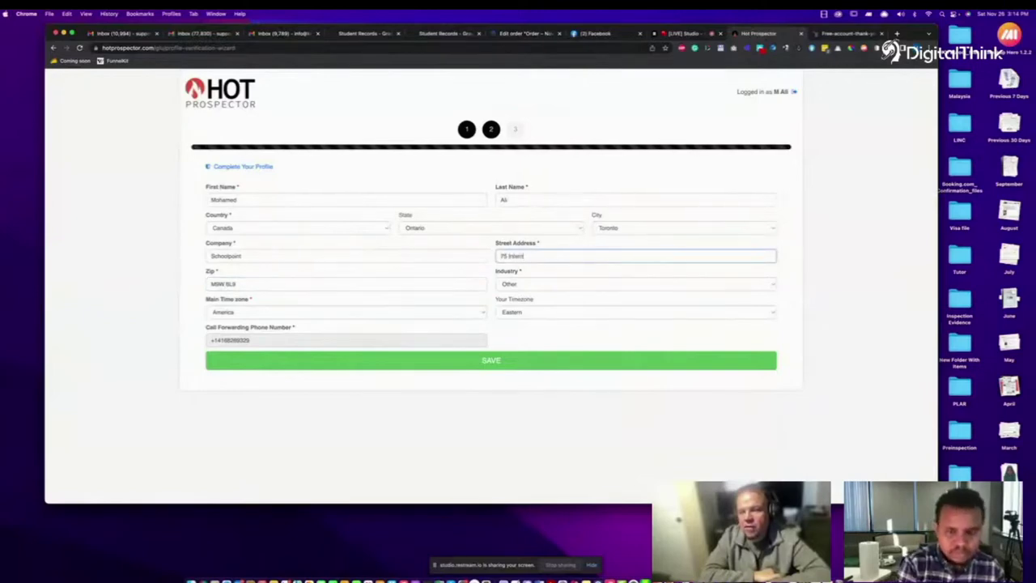
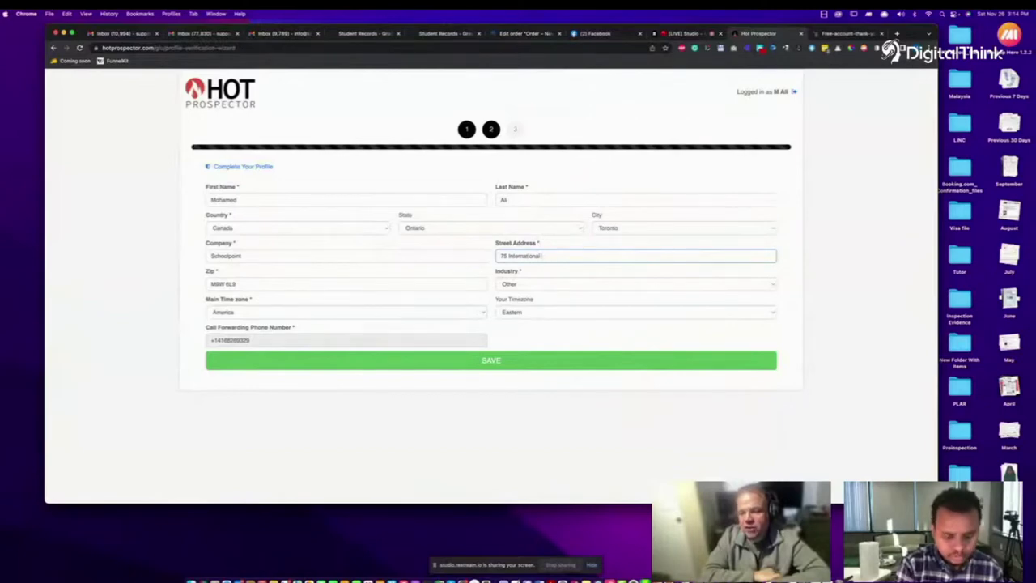
left_click(522, 282)
left_click(520, 285)
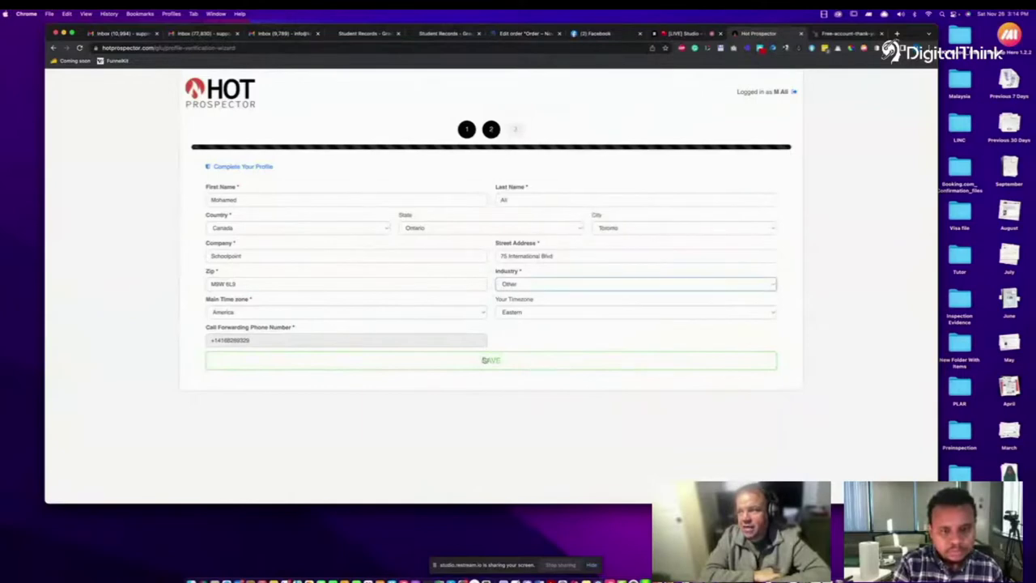
Step: Save the profile, tick 'I have read and agreed' on the Terms page, and submit
left_click(439, 366)
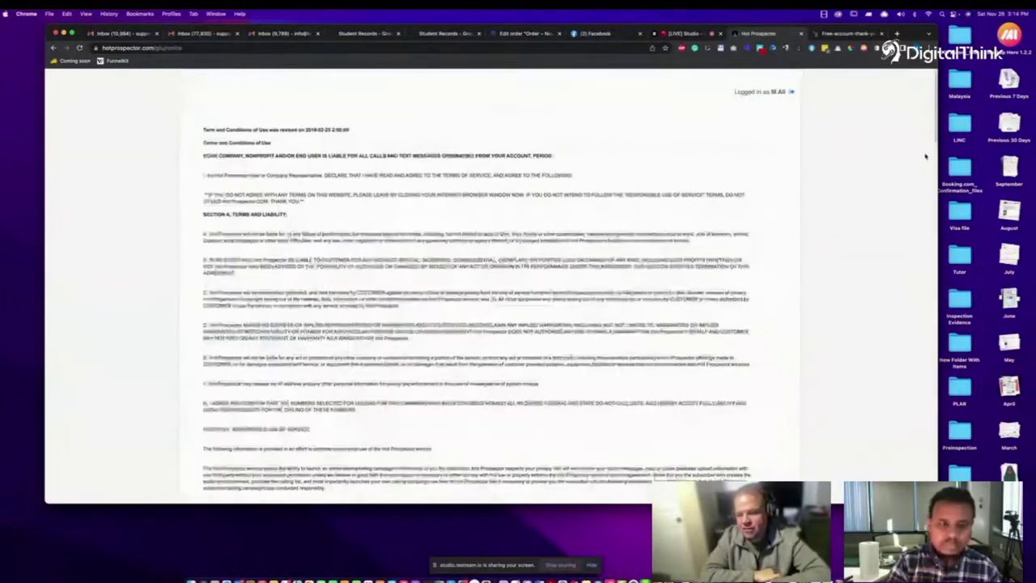
scroll(612, 232, "down", 1)
scroll(614, 229, "down", 15)
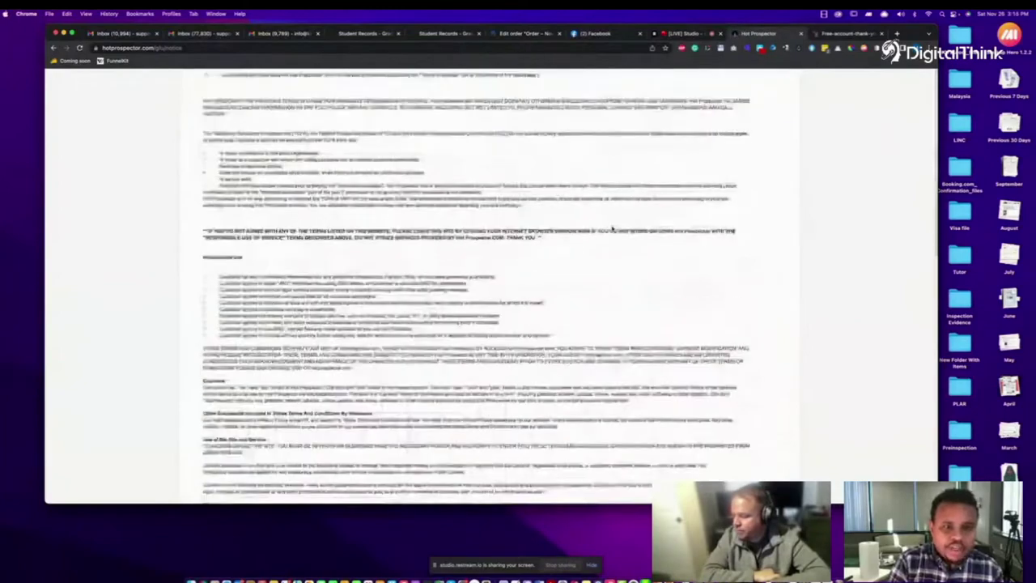
left_click(202, 443)
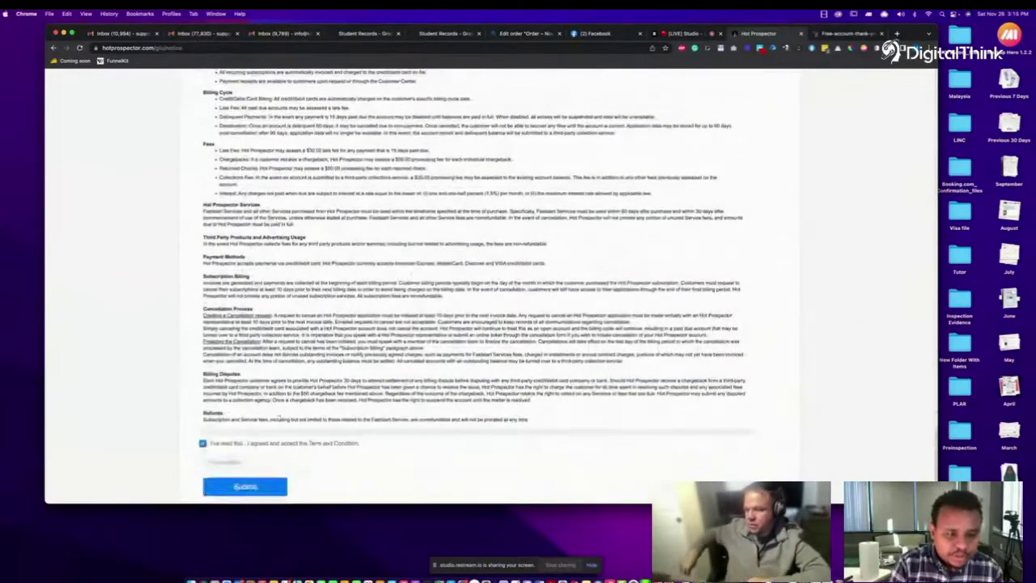
scroll(238, 453, "down", 1)
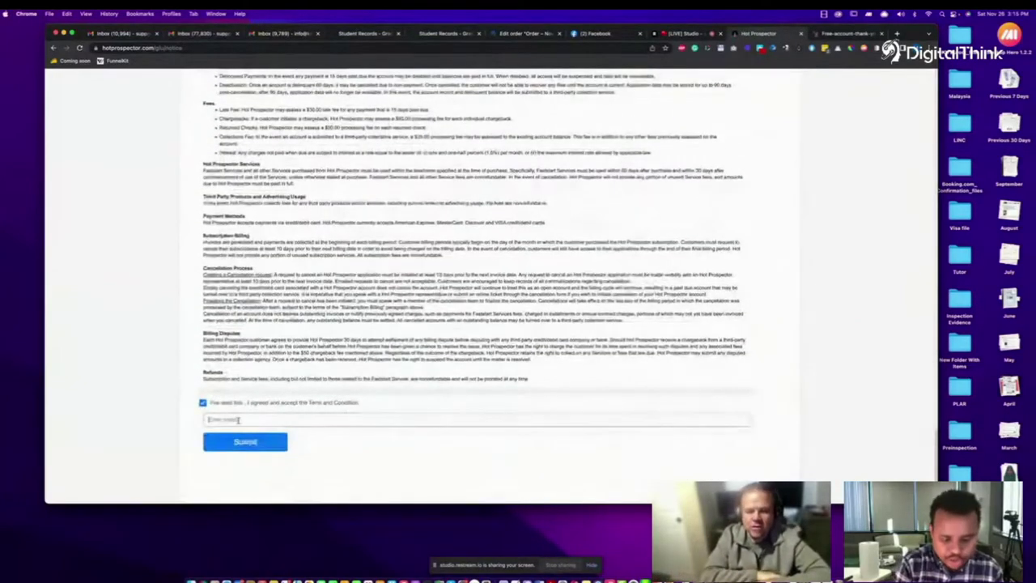
key("Return")
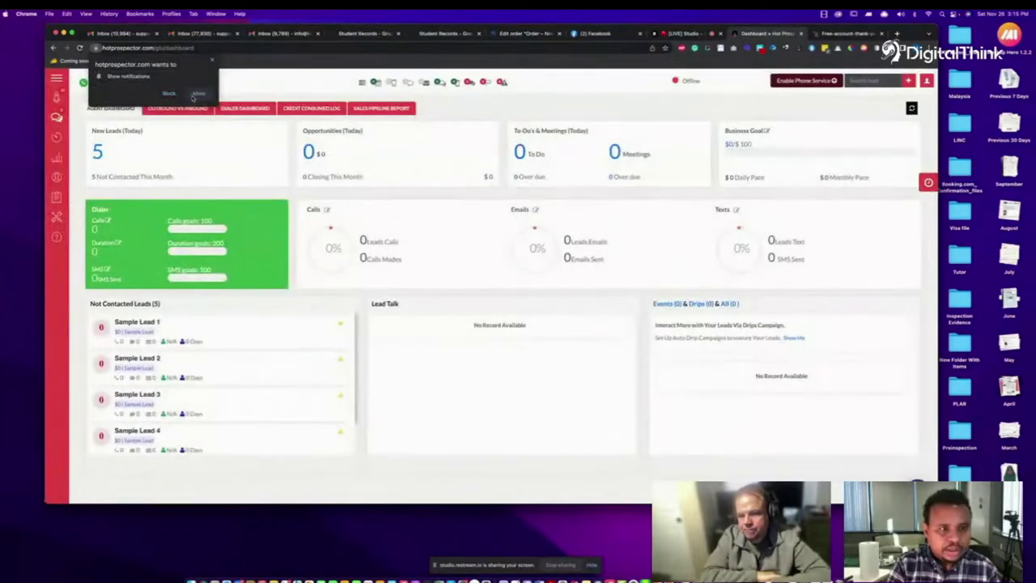
Step: Close Chrome's Show notifications prompt and open the user dropdown at the top right
left_click(213, 62)
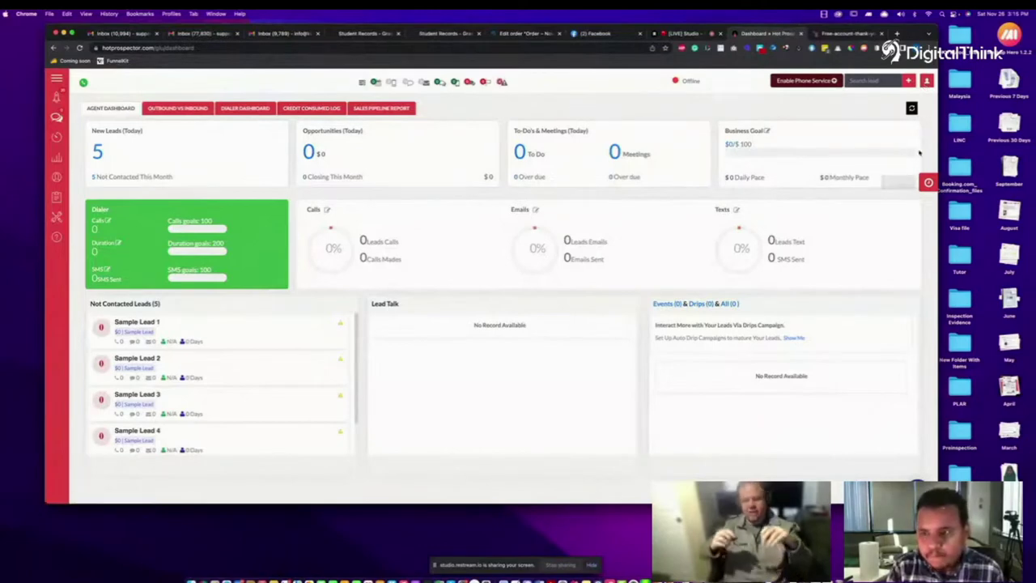
left_click(927, 82)
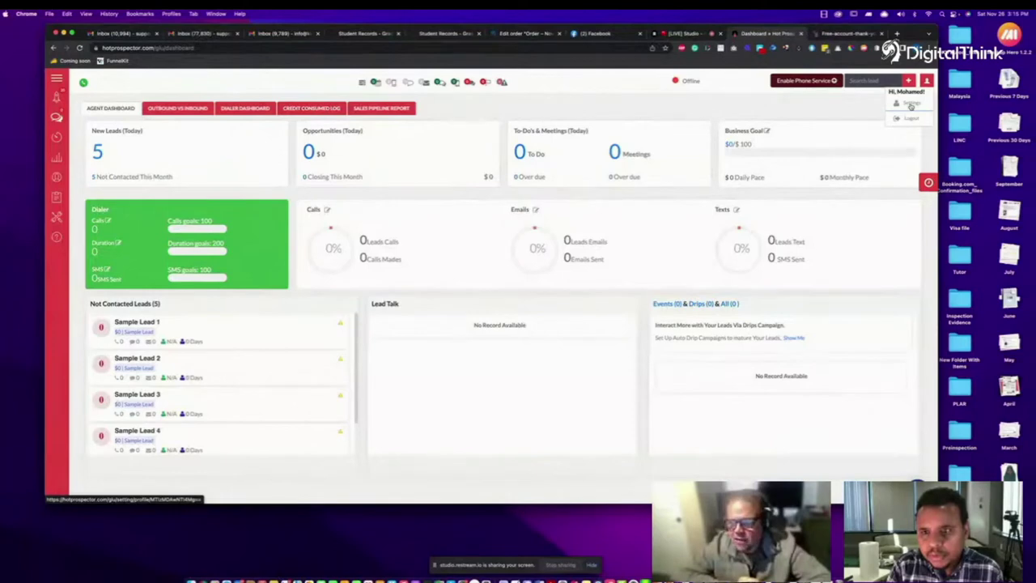
Step: Open Settings from the user dropdown and switch to the TEAM tab
left_click(911, 104)
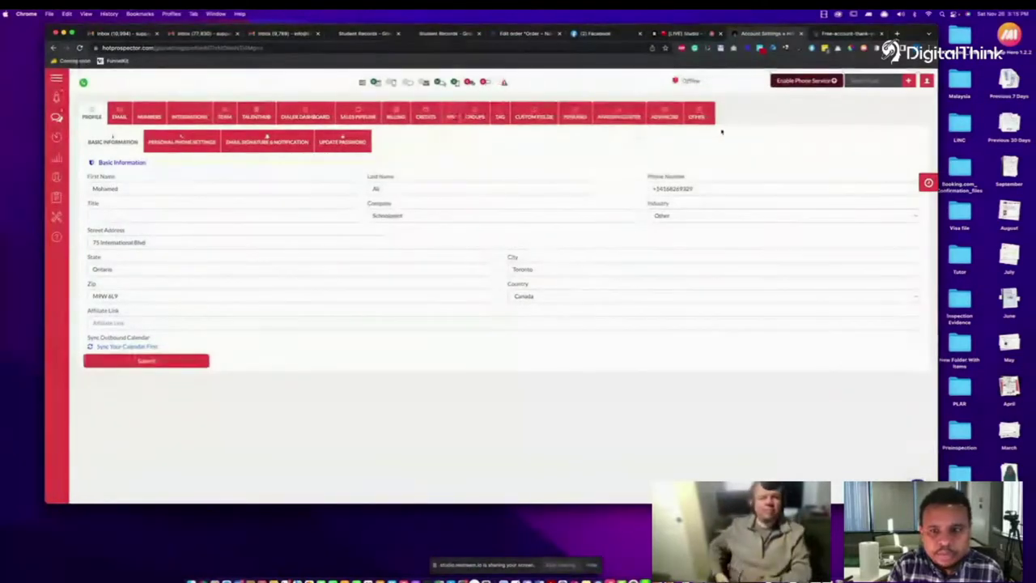
left_click(227, 116)
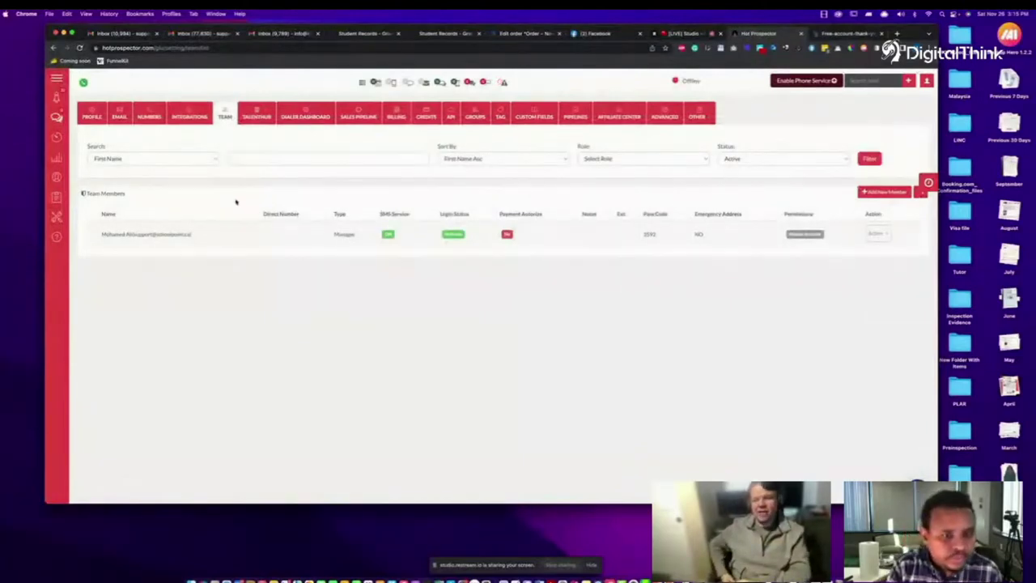
left_click(886, 192)
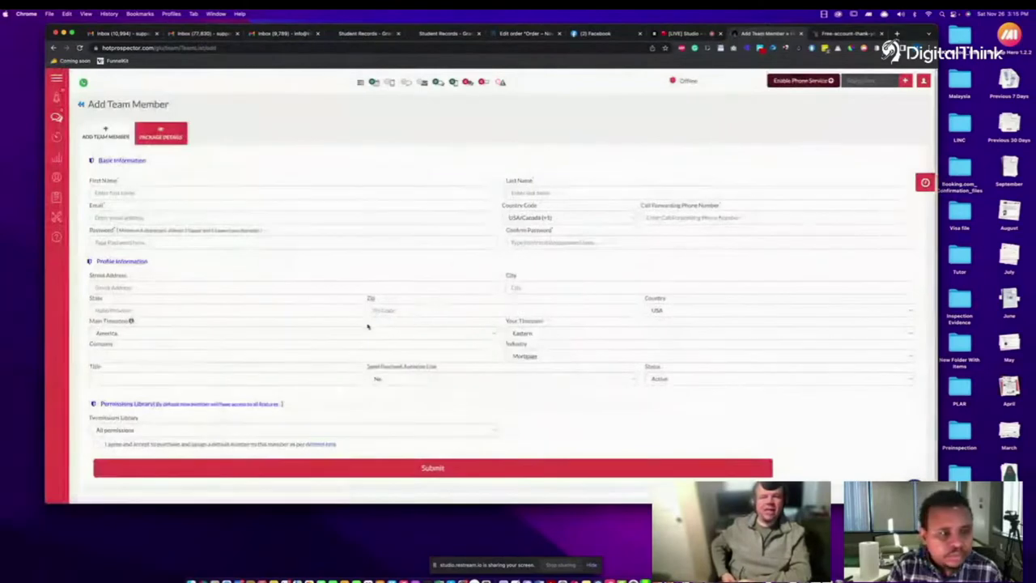
left_click(162, 132)
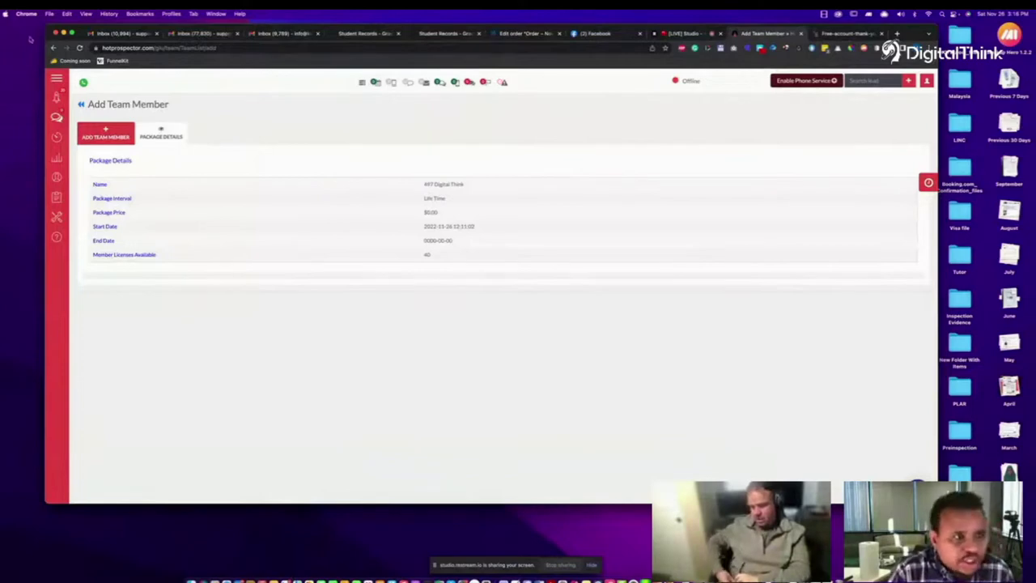
left_click(55, 48)
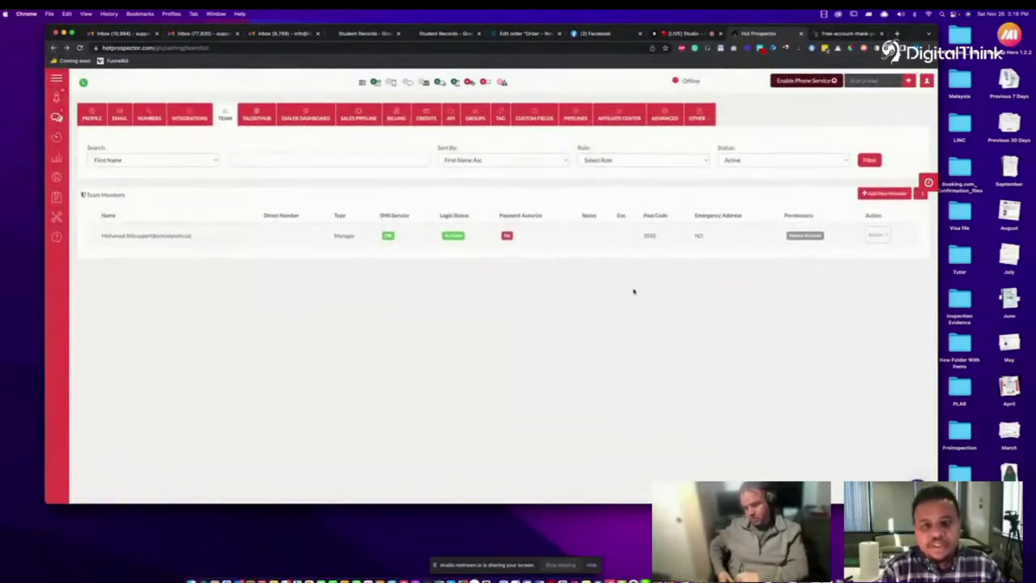
Step: Review the Add New Member form and 40-licence package details, then open the Setup your account checklist
left_click(231, 118)
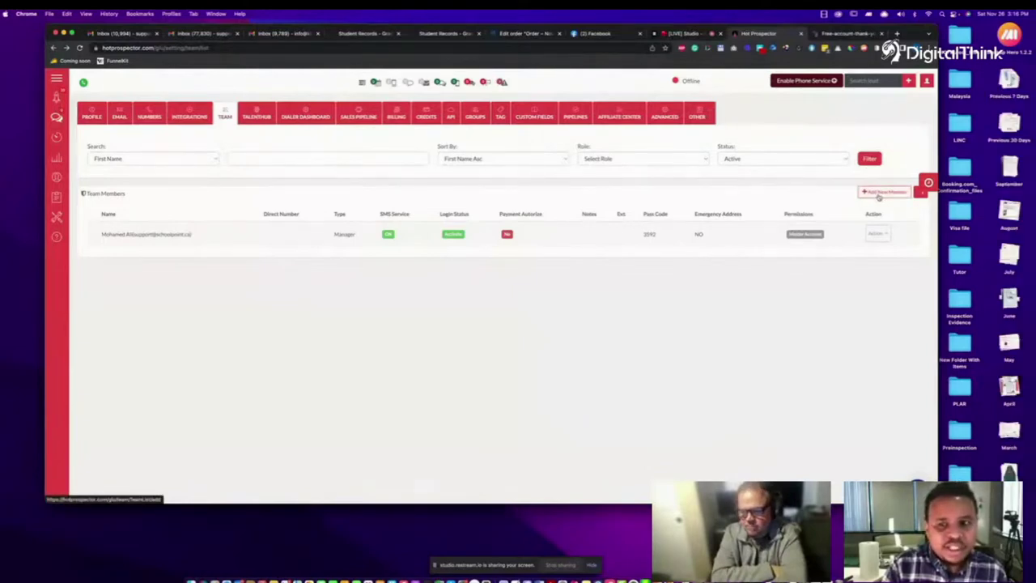
left_click(879, 194)
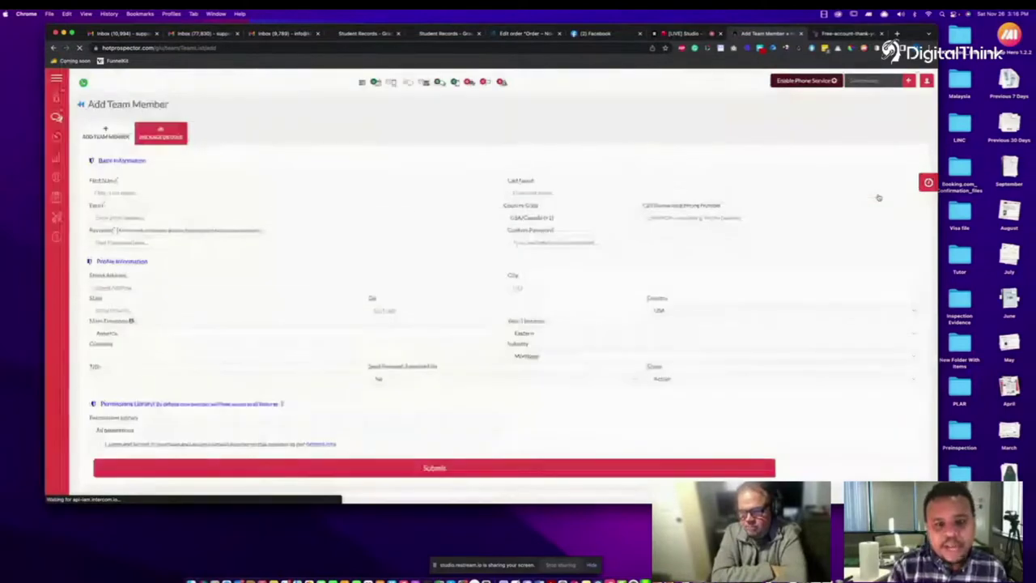
left_click(160, 134)
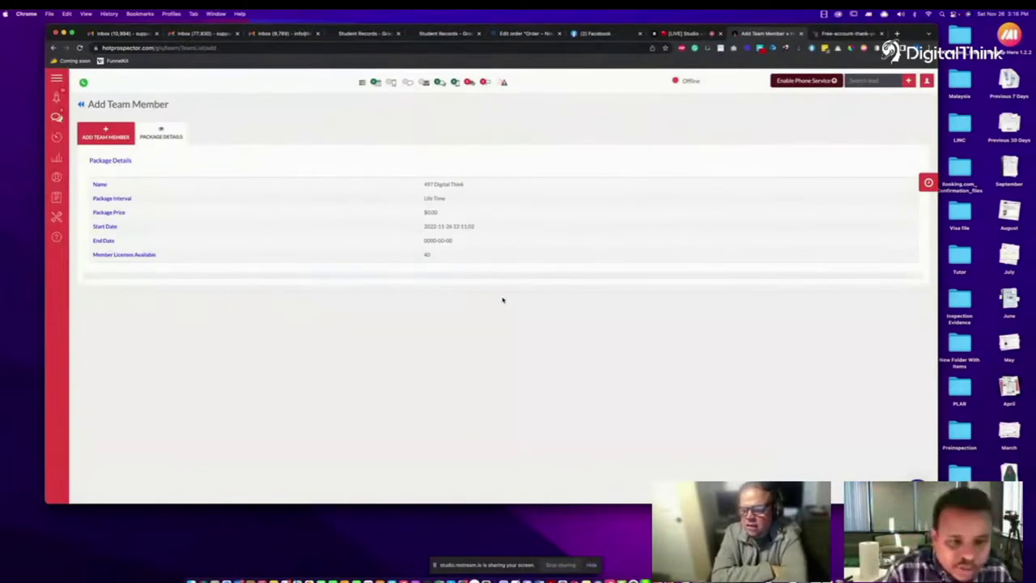
left_click(55, 47)
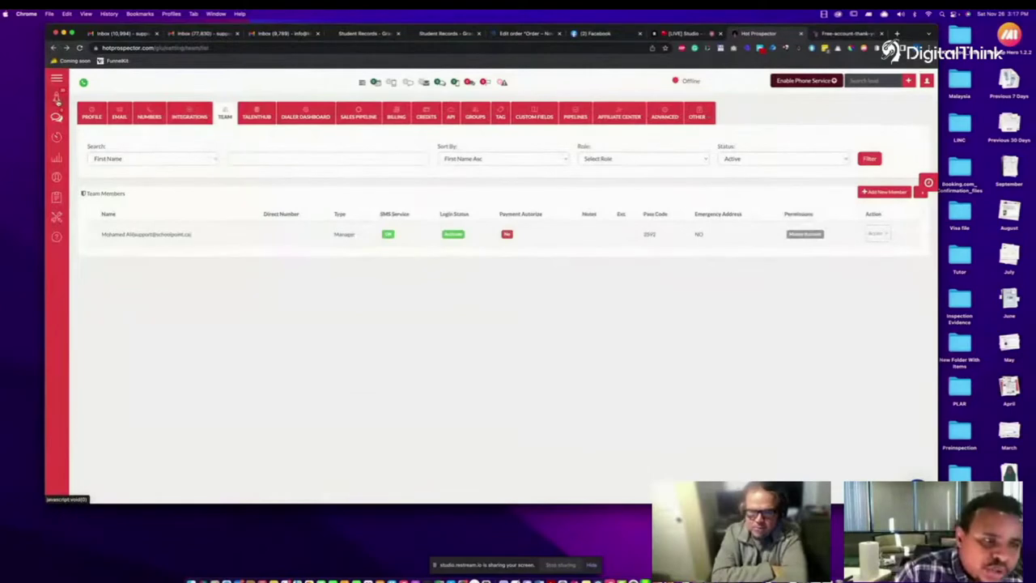
left_click(57, 97)
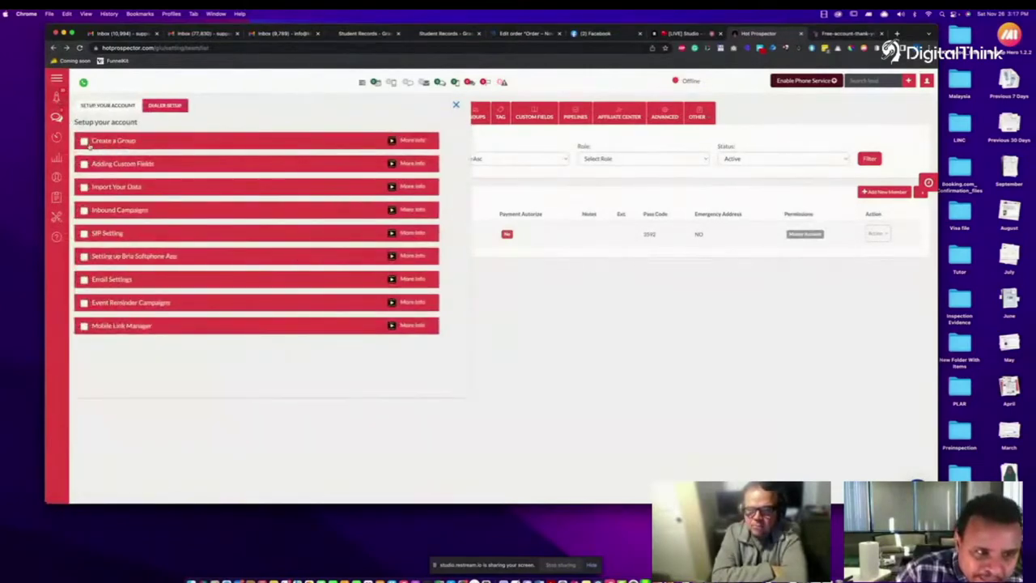
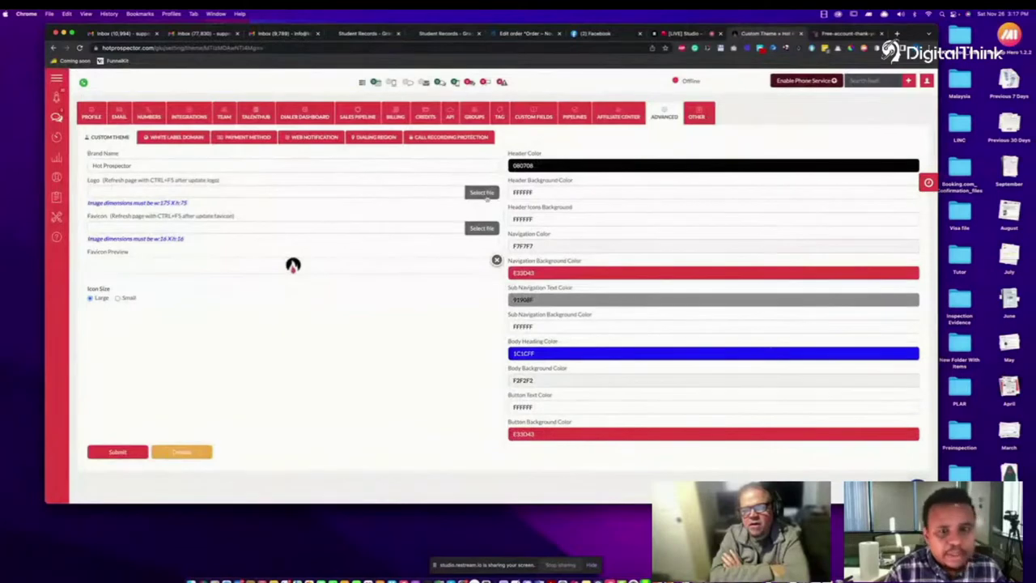
Step: Search Finder for 'digitalthink logo' and choose Blue Logo.png from the DigitalThink Logo folder
left_click(481, 193)
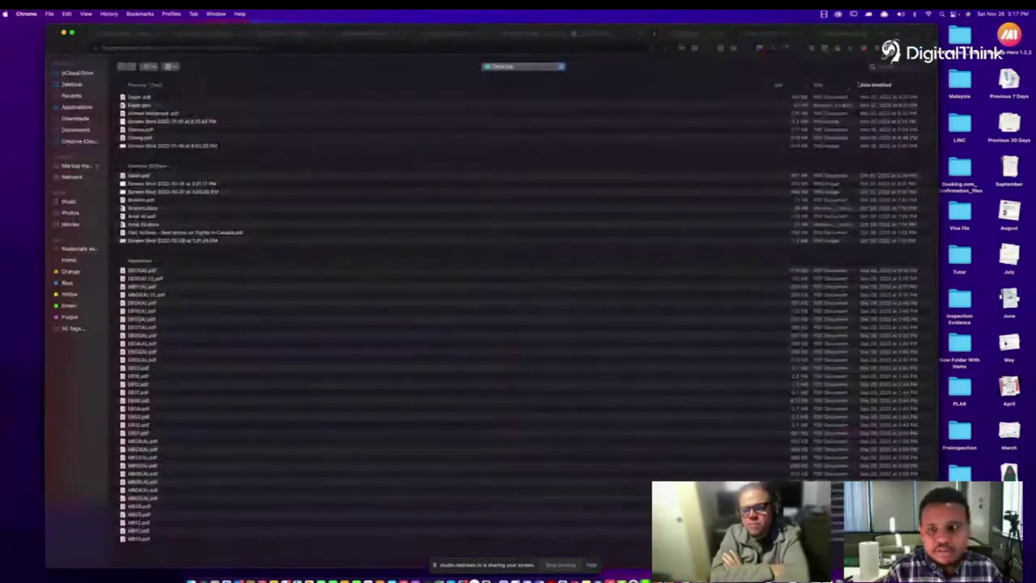
left_click(909, 66)
type("dig")
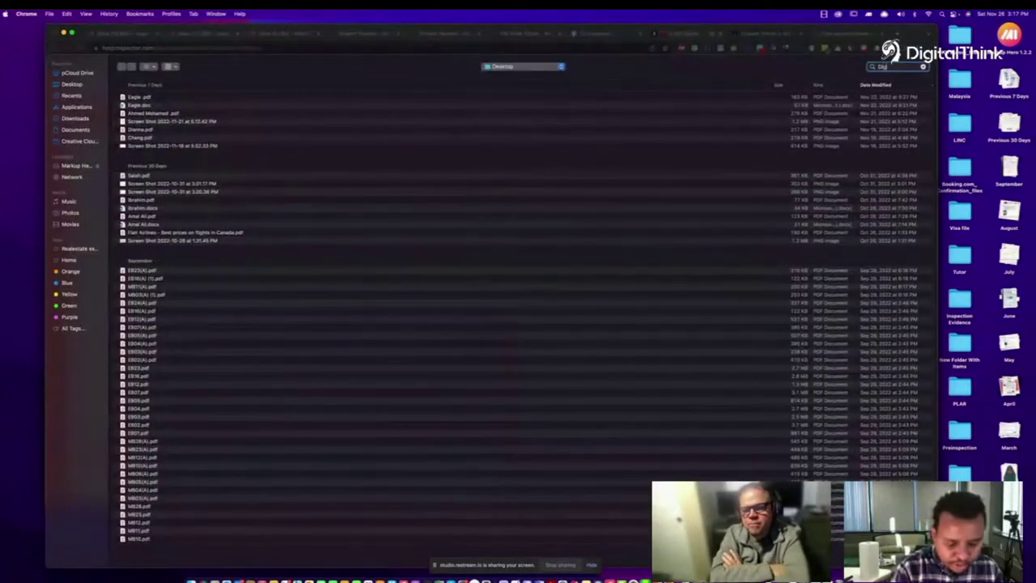
type("ital")
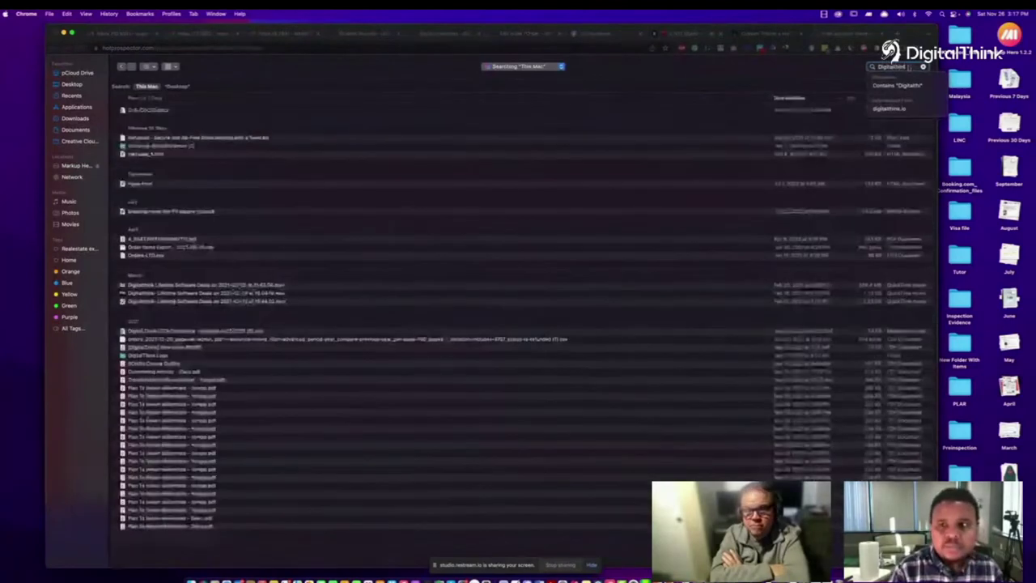
type("think logo")
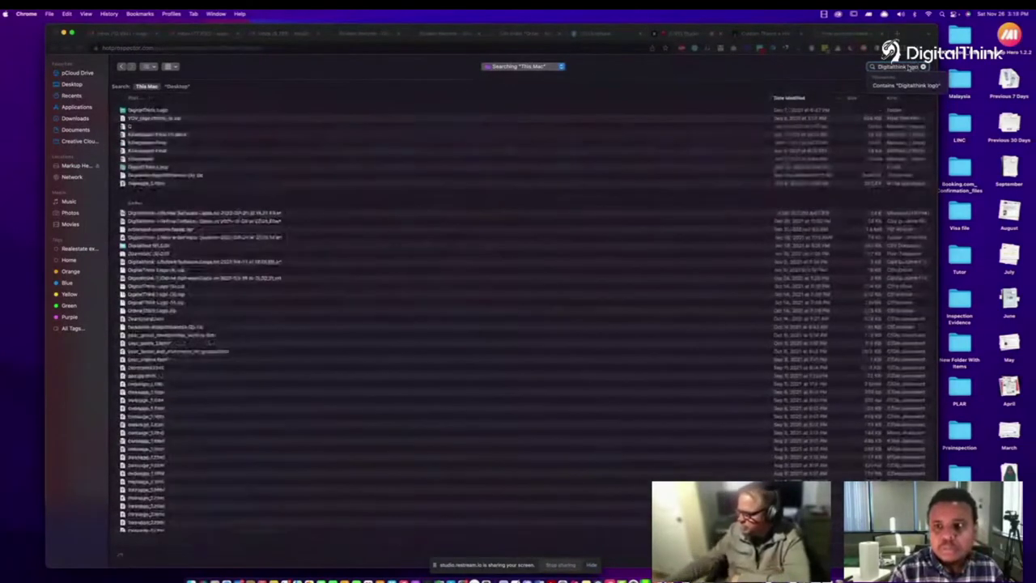
key("Return")
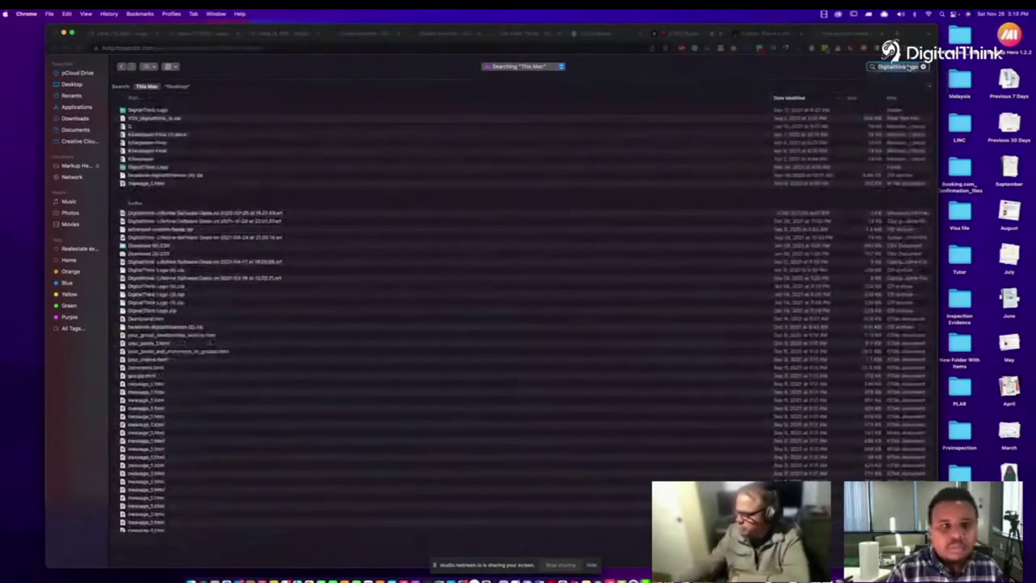
key("Down")
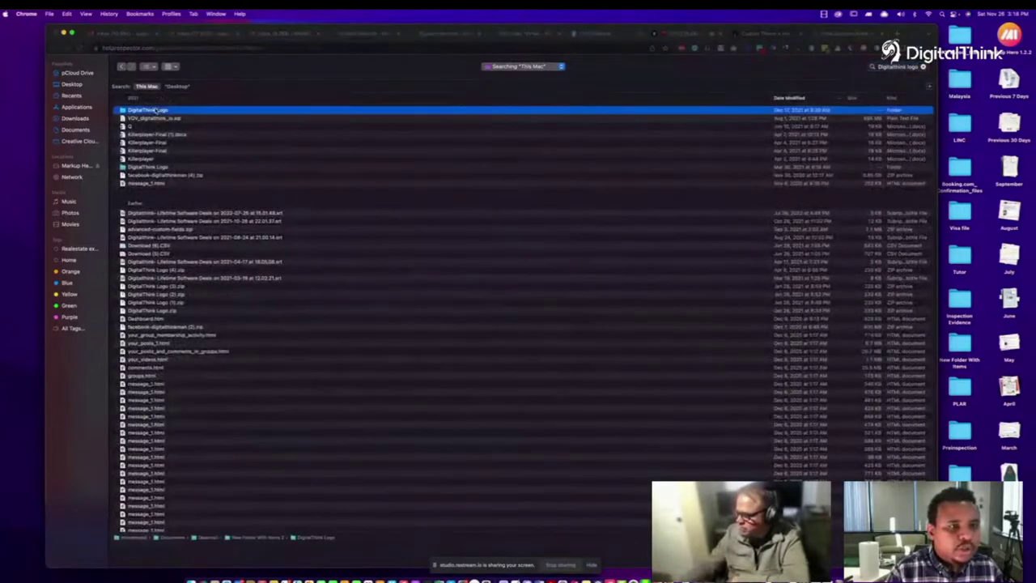
key("super+Down")
left_click(154, 154)
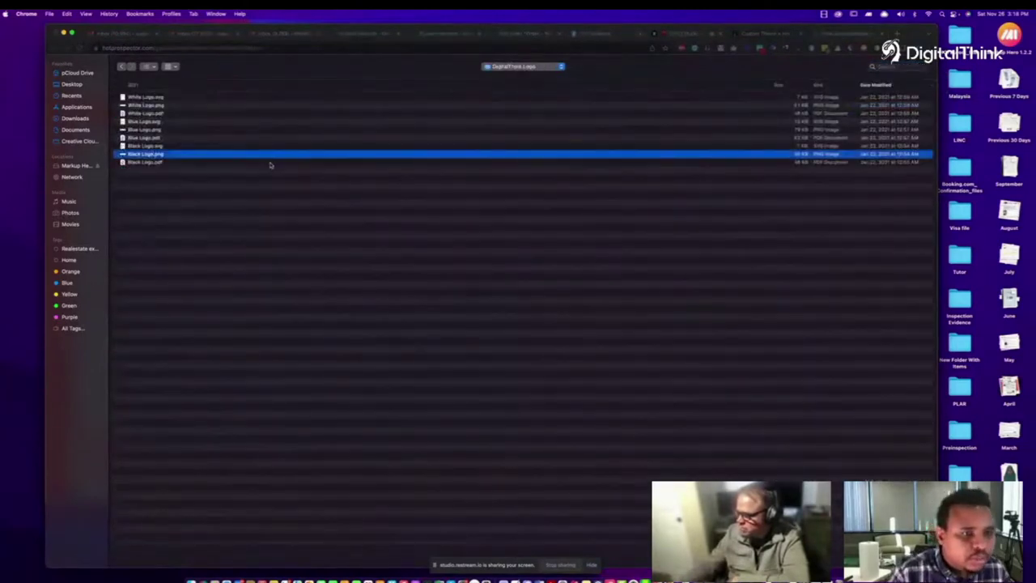
left_click(136, 130)
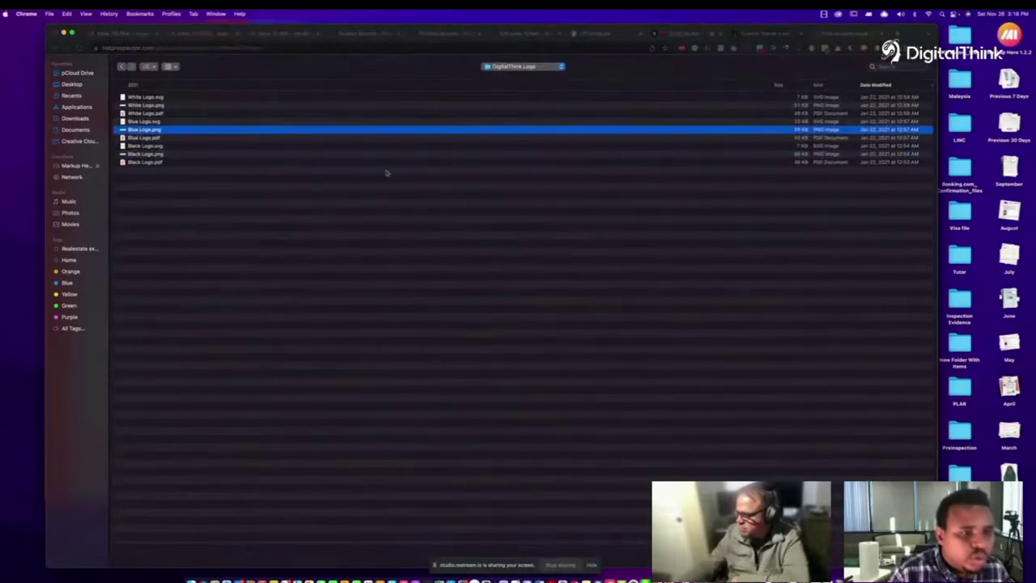
key("Return")
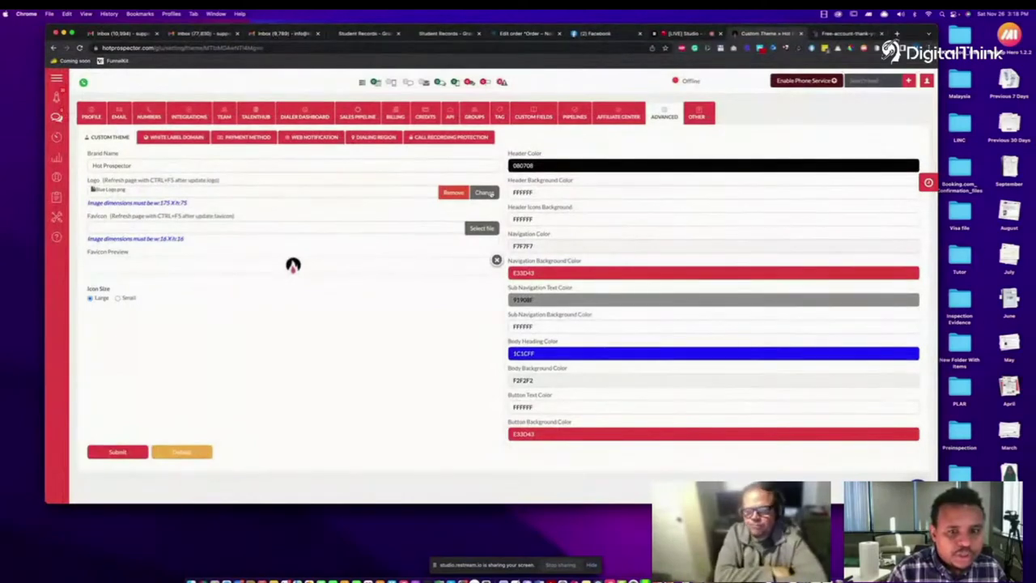
Step: Submit the Custom Theme settings with Blue Logo.png as the new logo
left_click(488, 194)
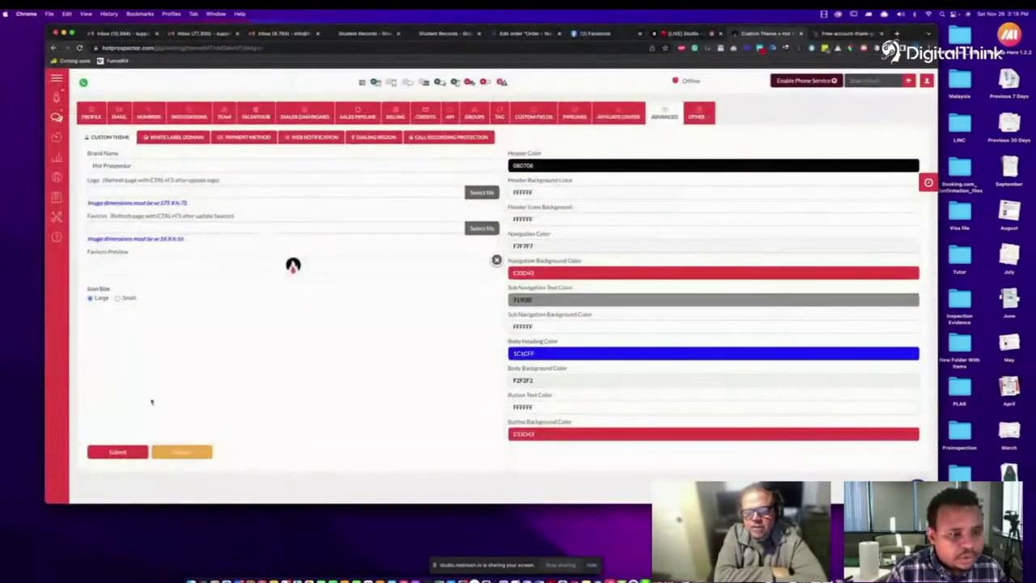
left_click(102, 451)
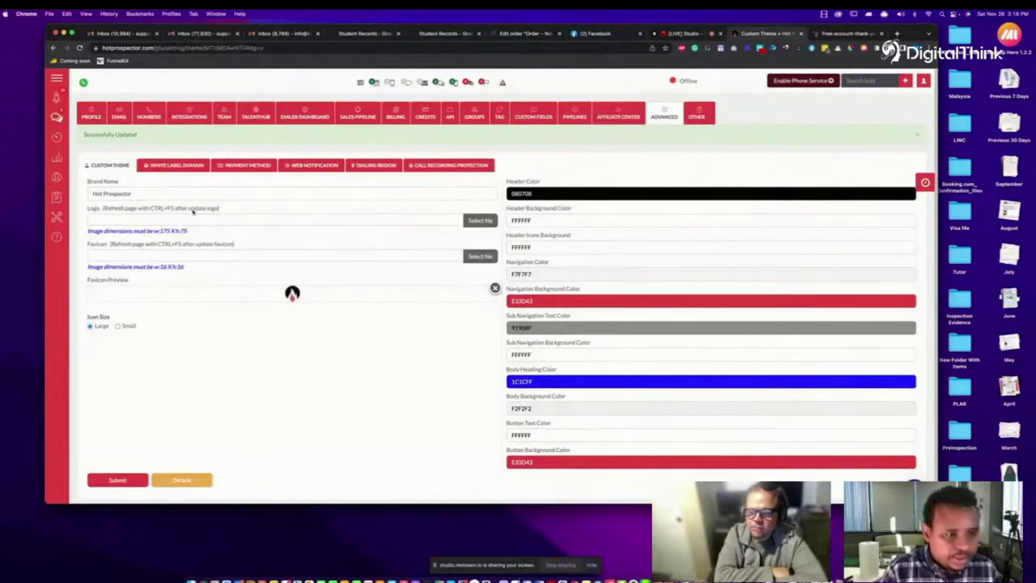
Step: Replace the brand name with Digitalthink and save the theme
double_click(152, 194)
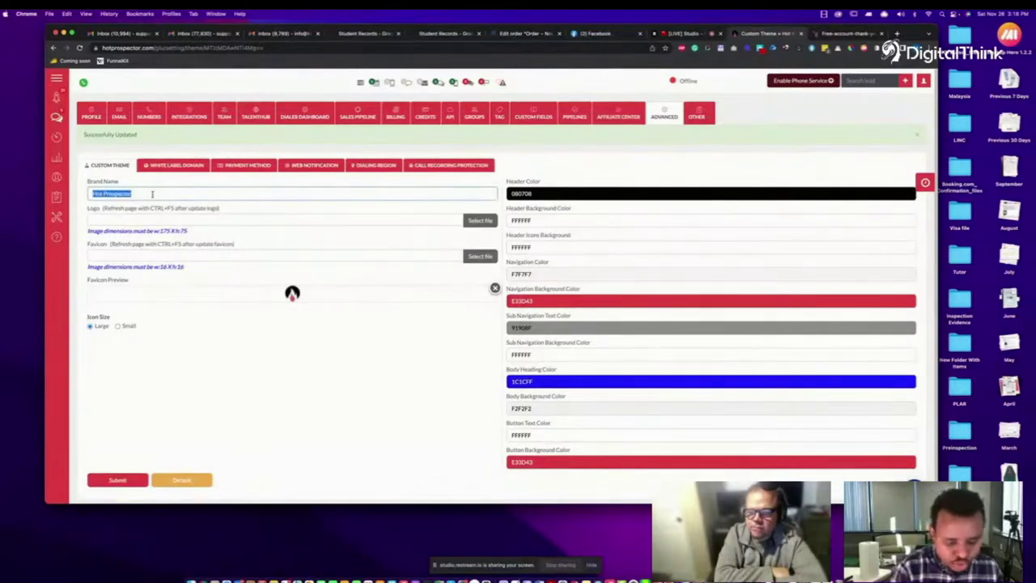
type("Digitalthink")
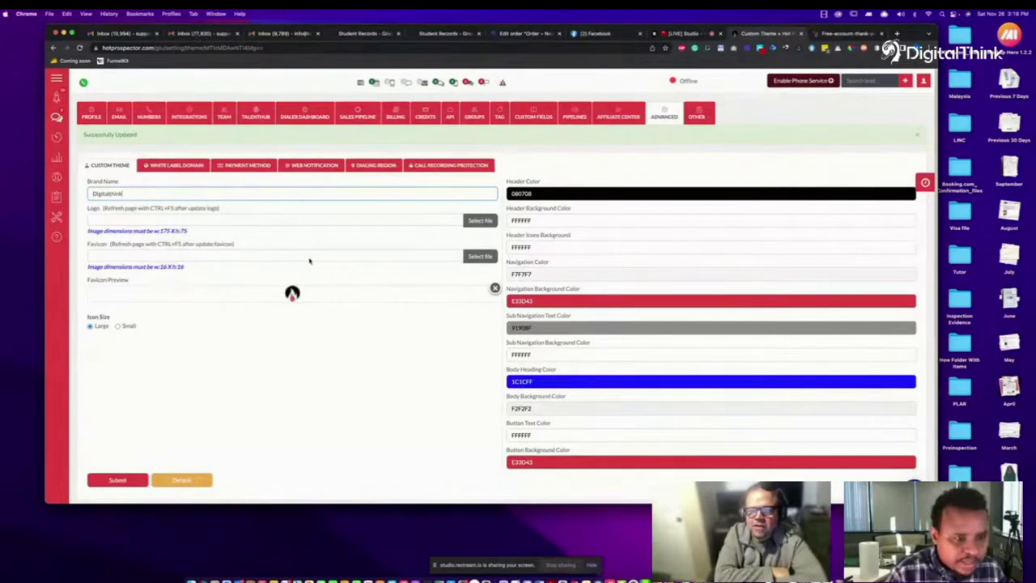
left_click(113, 481)
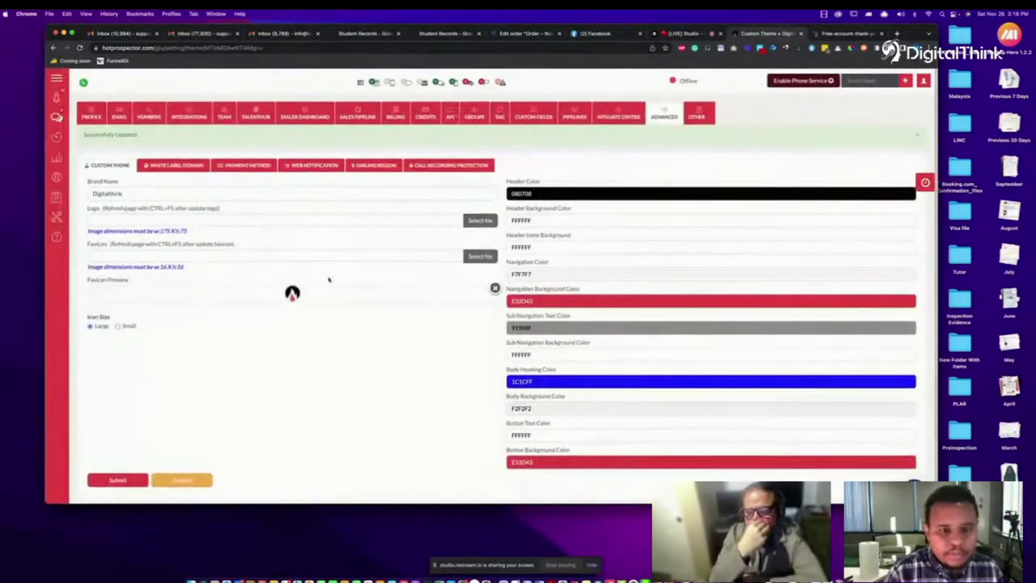
Step: Select the navigation background colour field and open a new Chrome tab
scroll(659, 377, "down", 1)
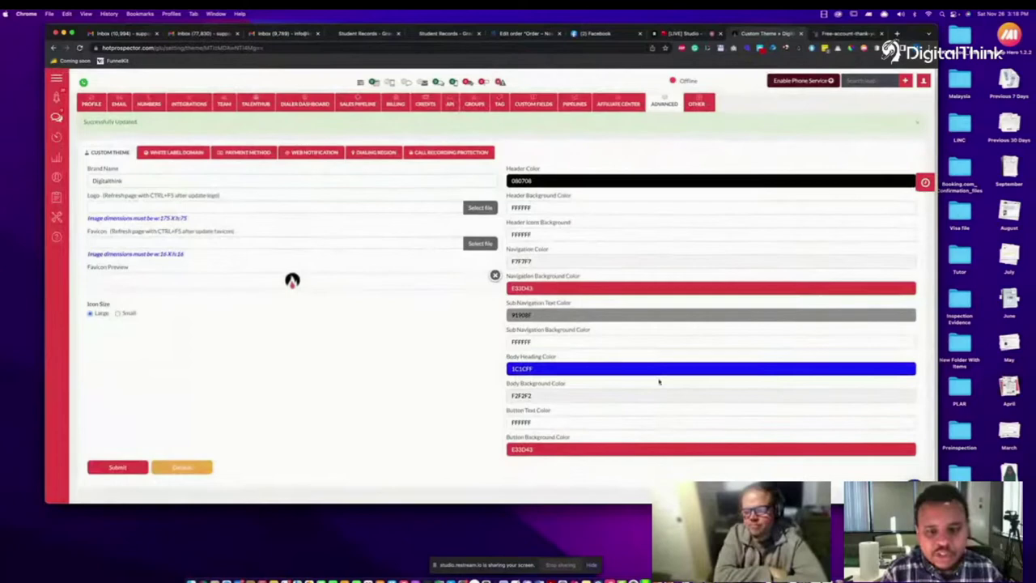
left_click(609, 291)
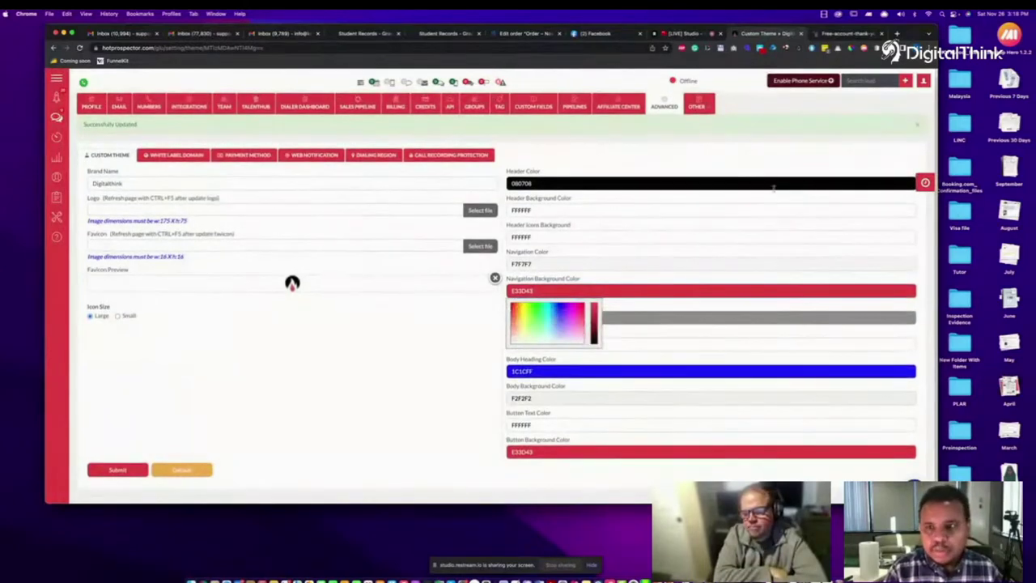
left_click(897, 34)
Step: Load digitalthink.ie and sample its header blue with ColorPick Eyedropper
type("digitalthink.ie")
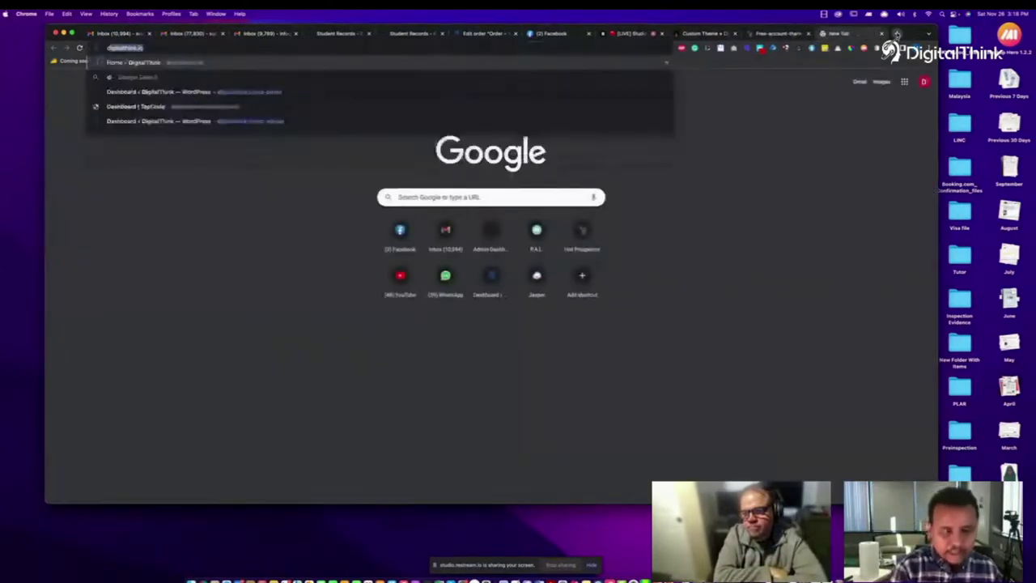
key("Return")
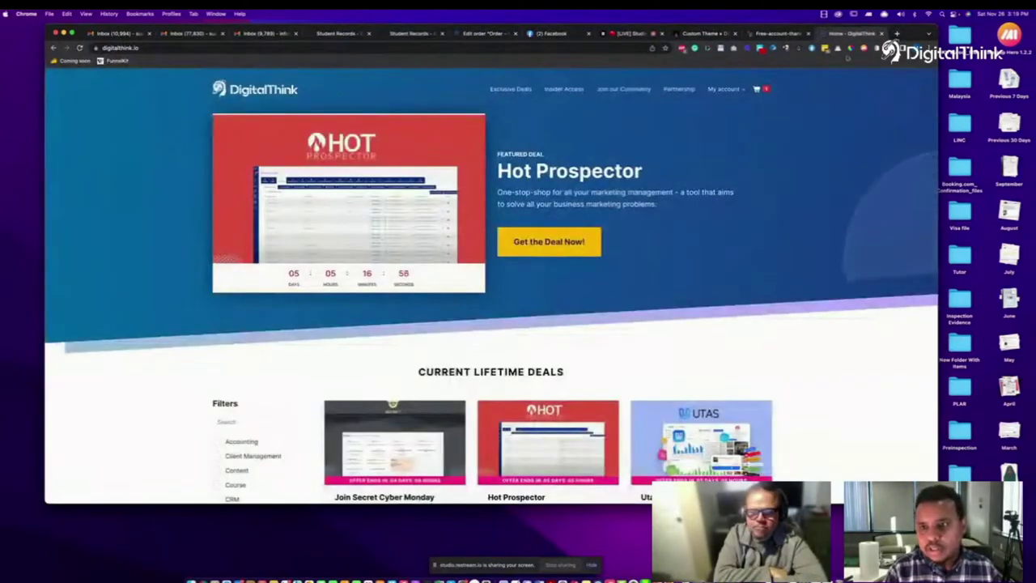
left_click(852, 48)
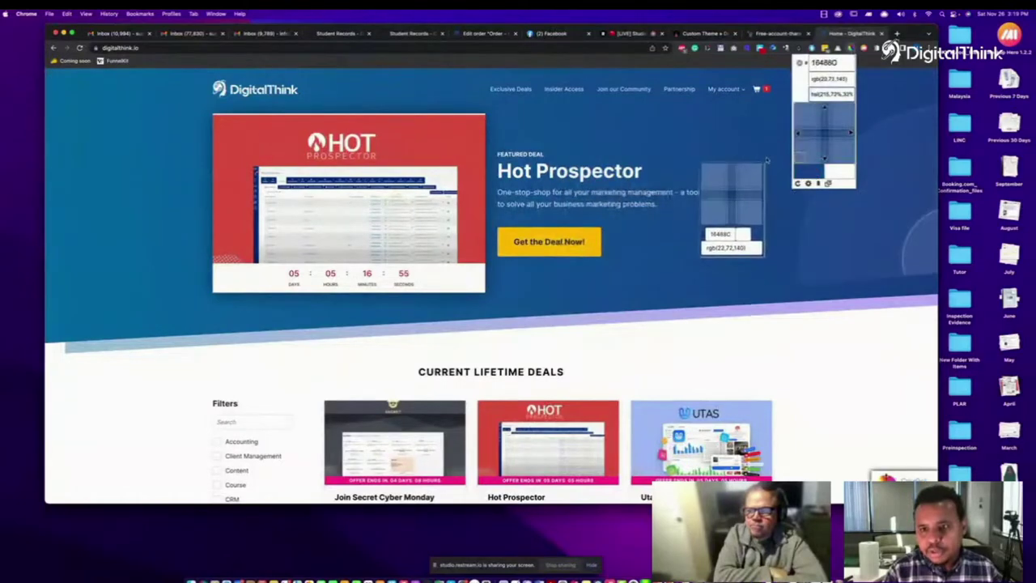
left_click(729, 171)
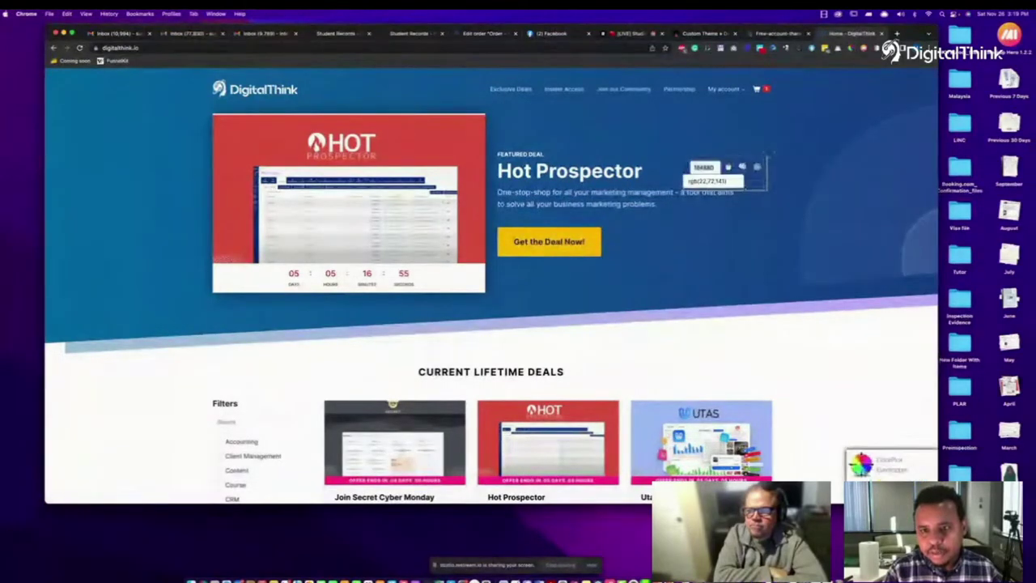
Step: Copy the sampled hex code 16488D and return to the Custom Theme tab
right_click(703, 167)
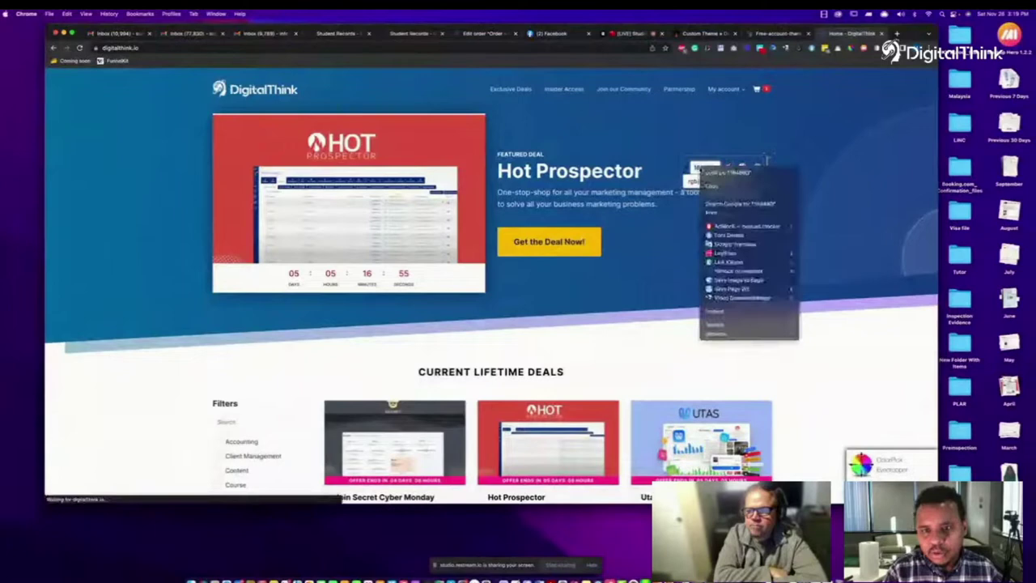
left_click(722, 187)
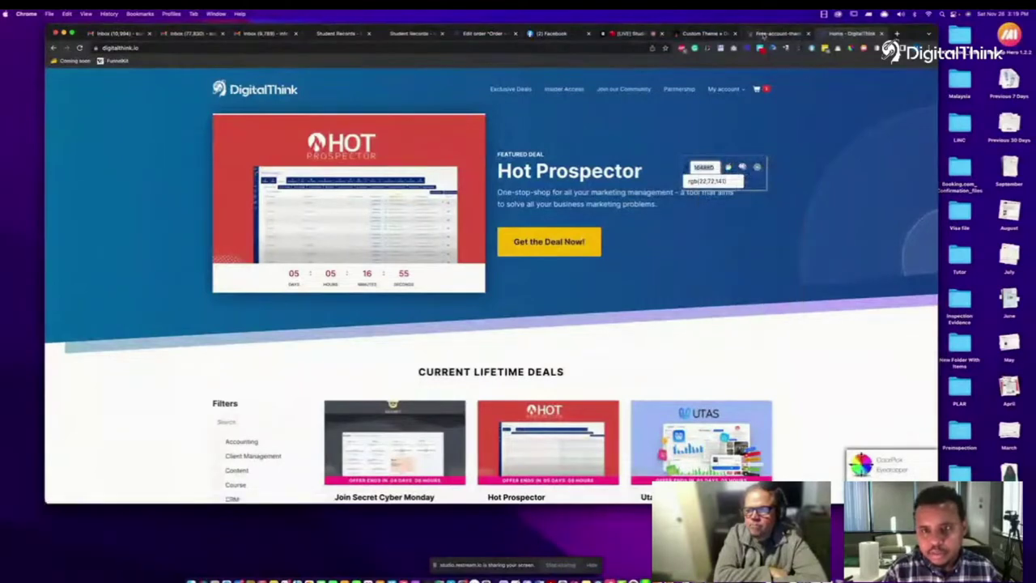
left_click(702, 34)
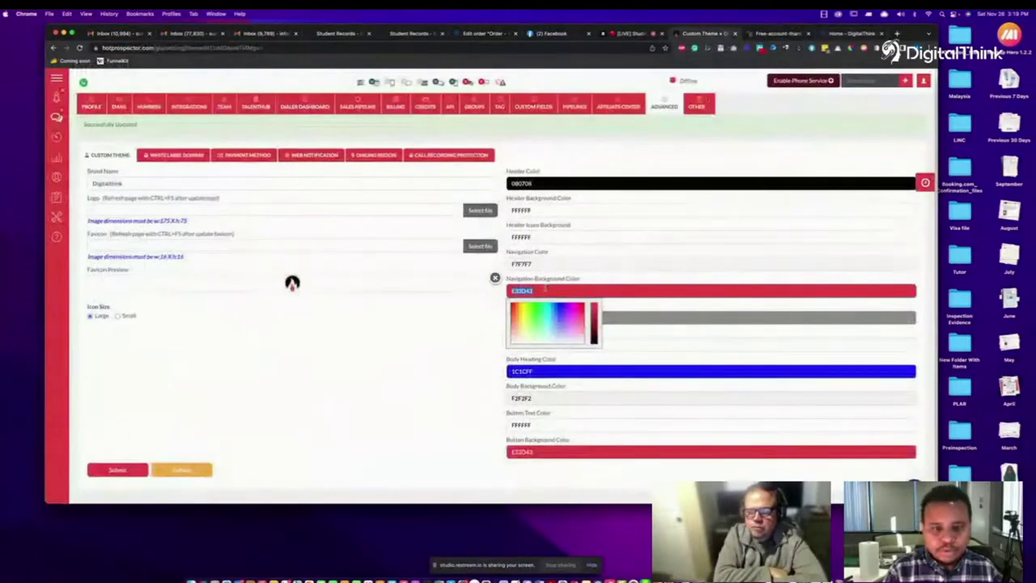
Step: Paste blue 16488D into the navigation background and body heading colour fields
key("super+a")
key("super+v")
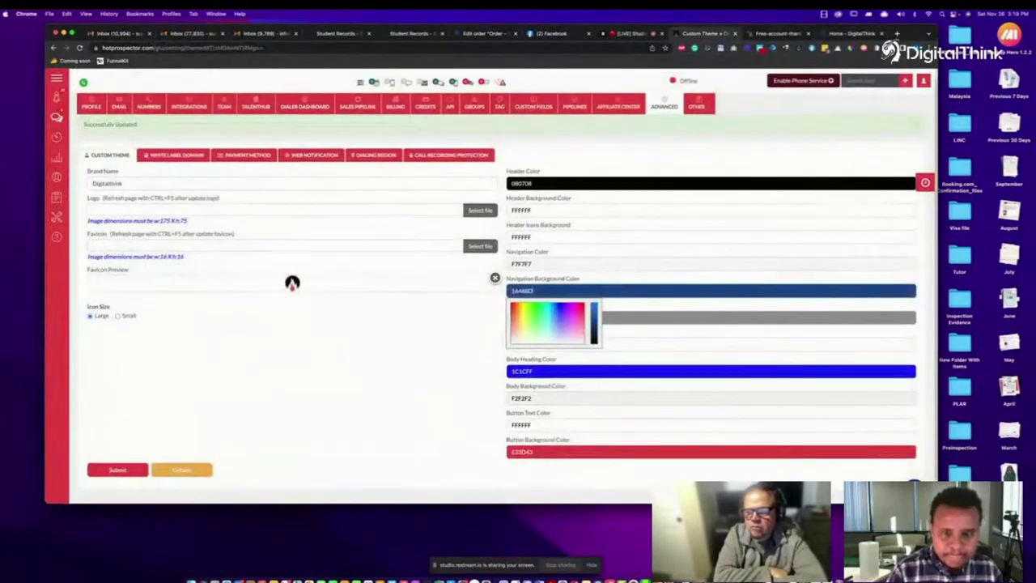
left_click(537, 369)
key("super+a")
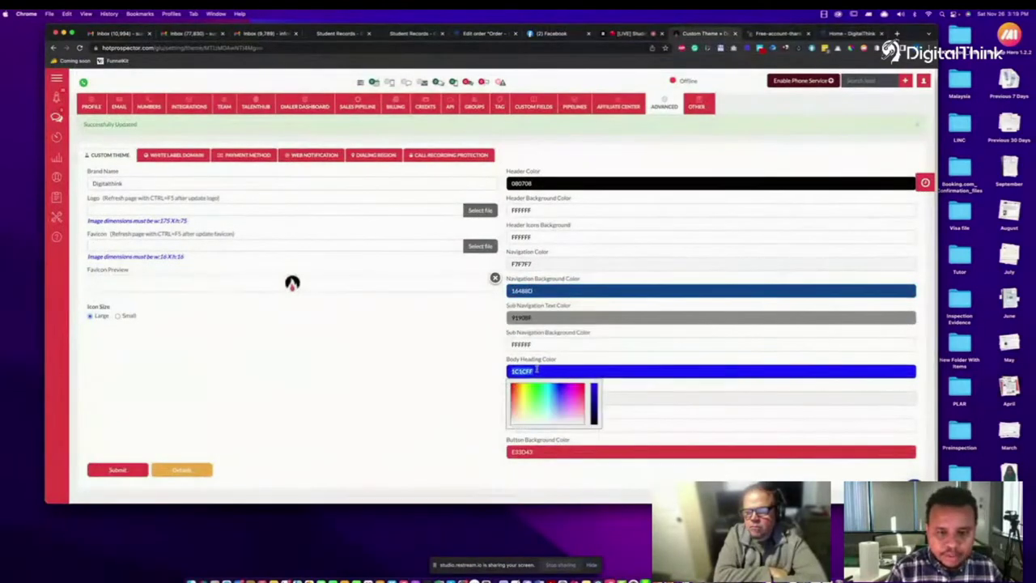
key("BackSpace")
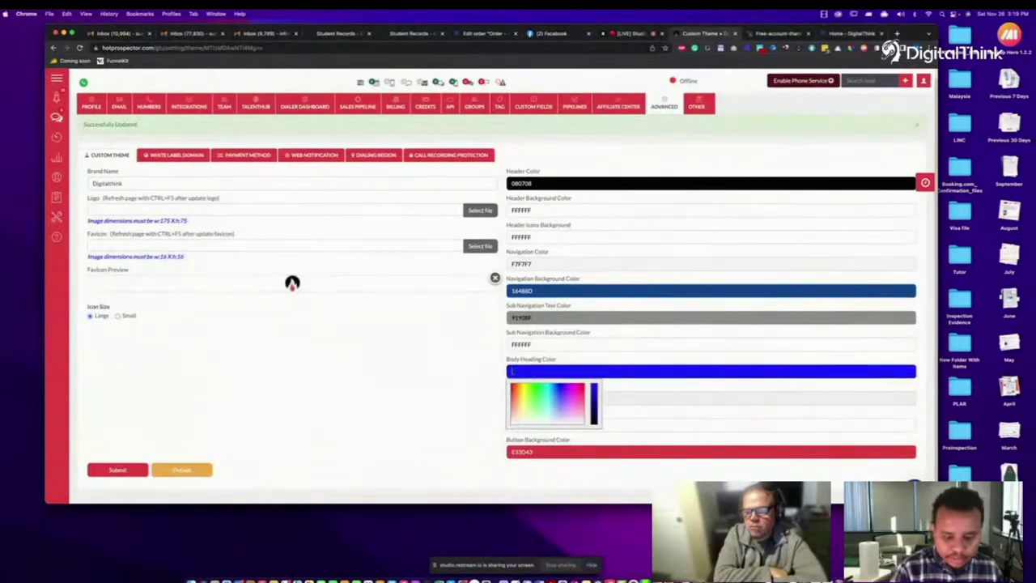
key("super+v")
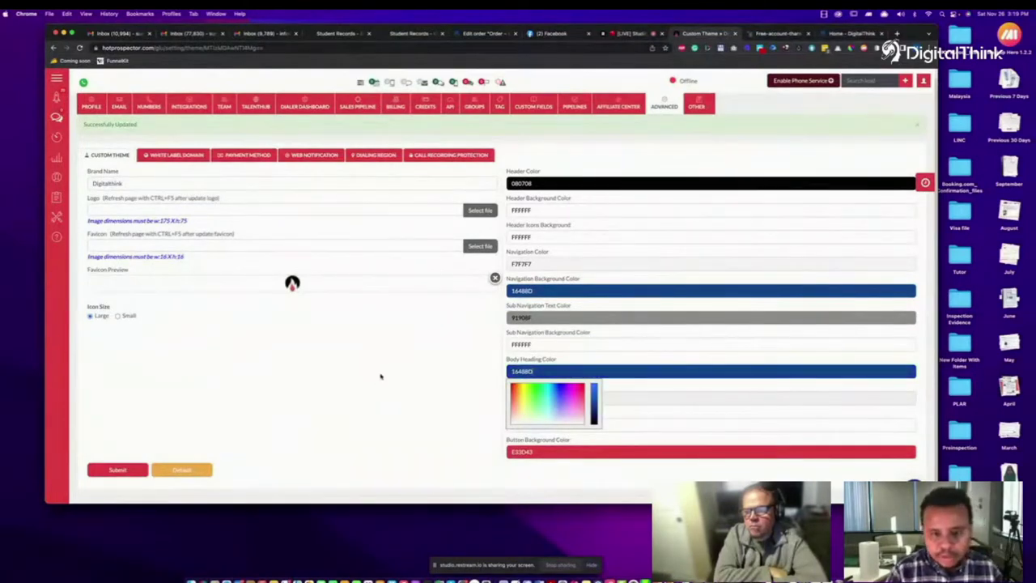
Step: Change the button background colour from E33D43 to 16488D and save the theme
left_click(539, 452)
key("super+a")
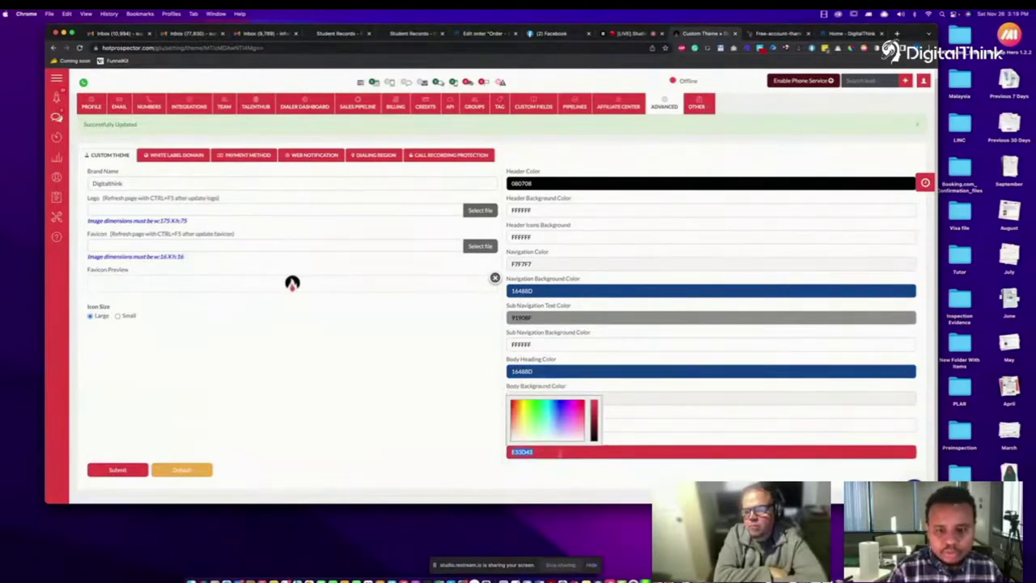
left_click(539, 371)
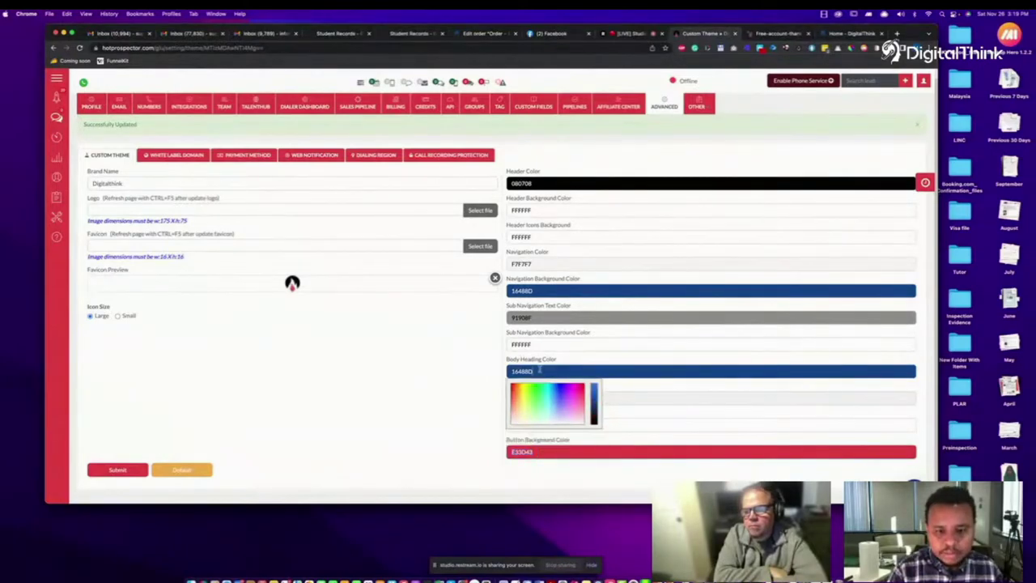
left_click(431, 404)
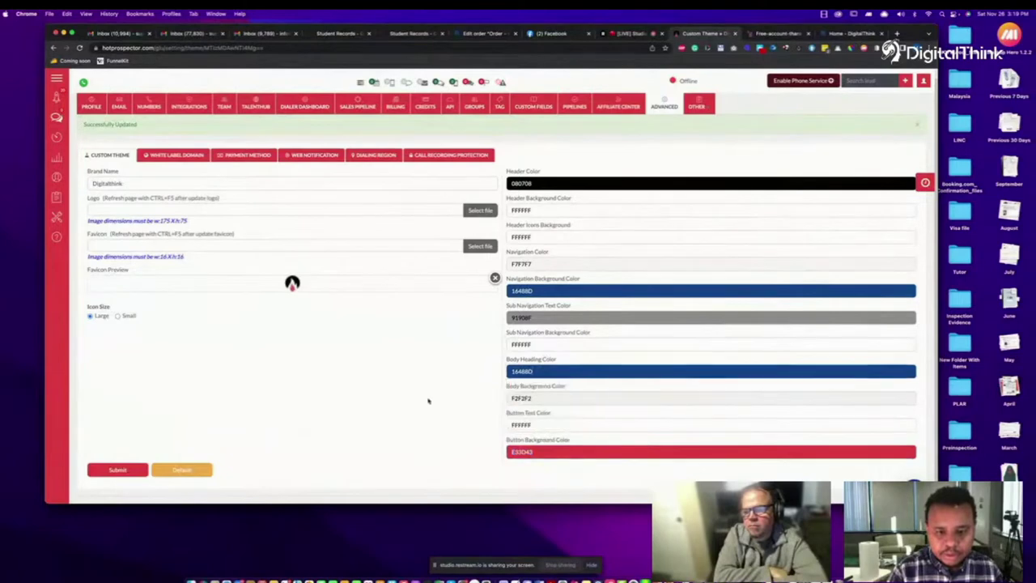
left_click(536, 455)
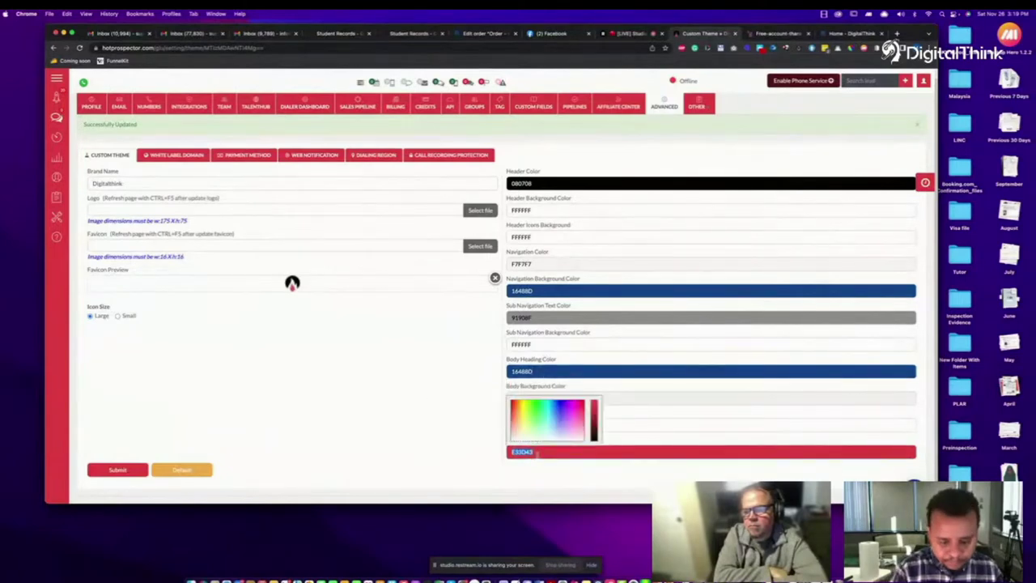
key("super+v")
left_click(287, 374)
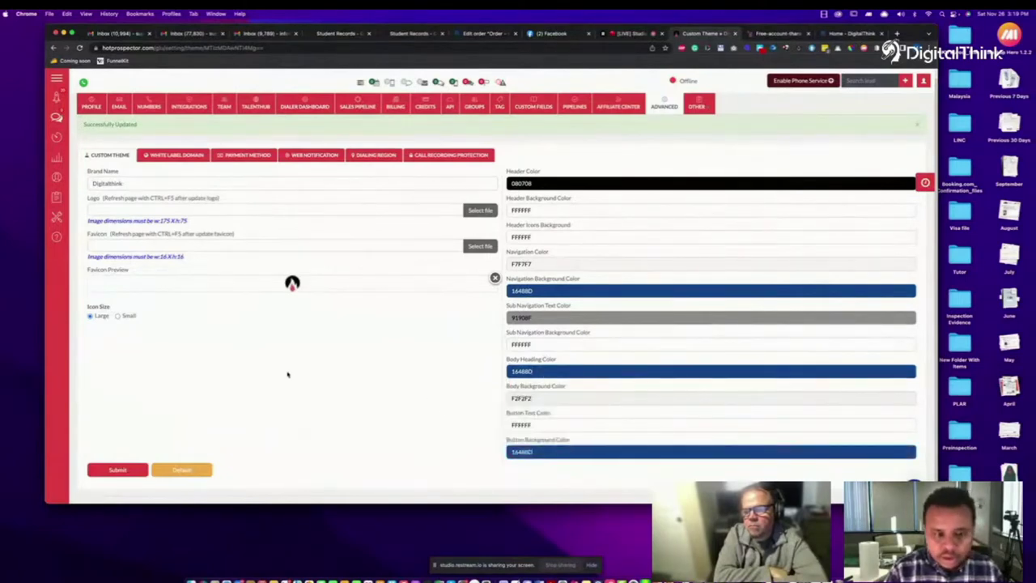
left_click(118, 470)
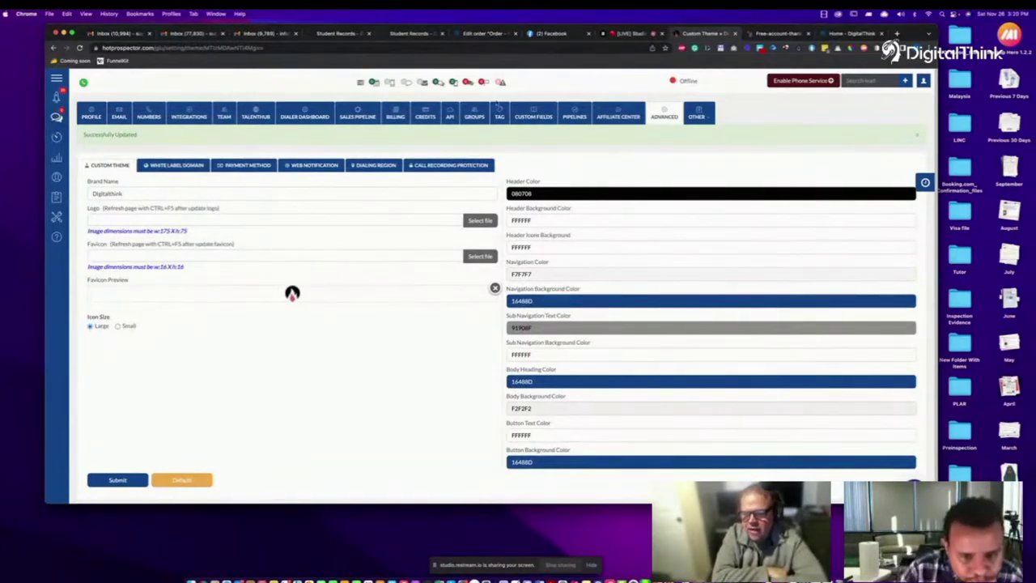
Step: Remove the favicon from the custom theme and go to the Integrations page
left_click(495, 288)
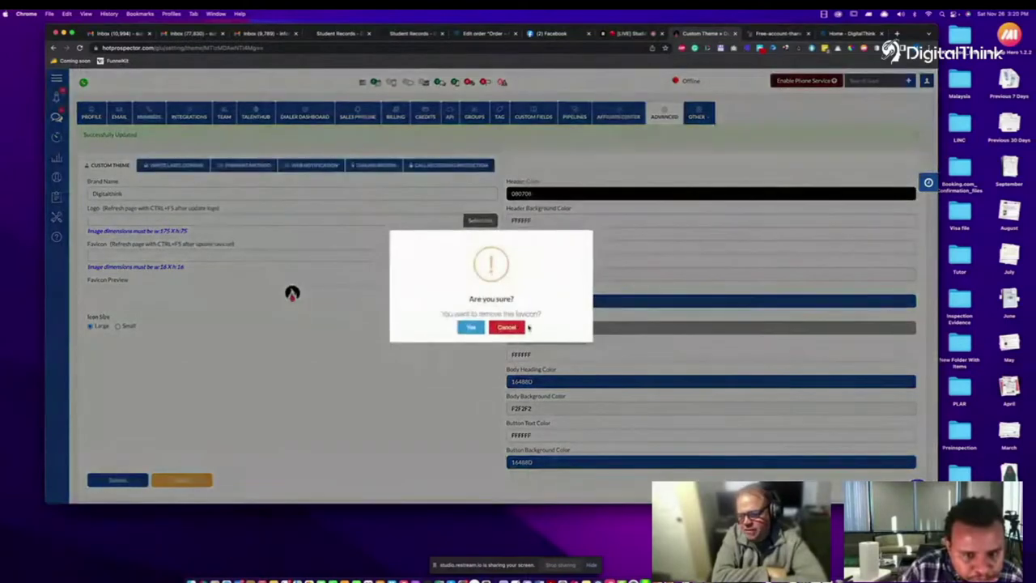
left_click(473, 328)
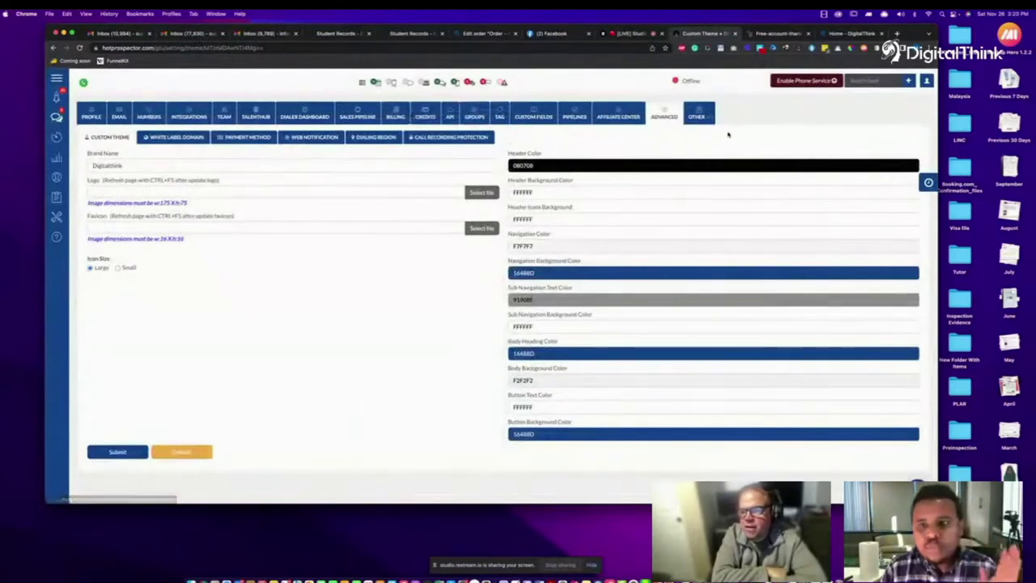
left_click(789, 84)
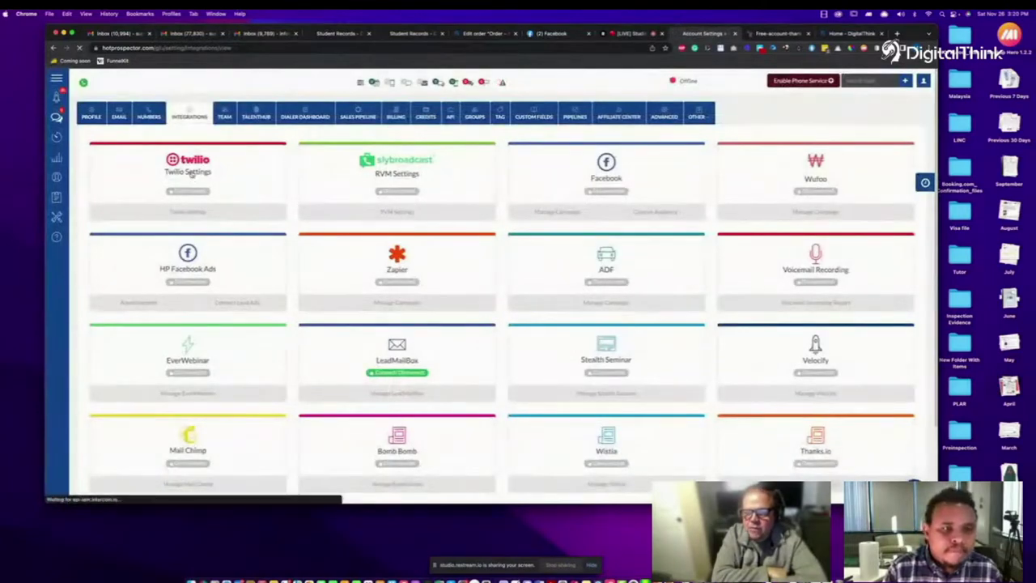
Step: Open Twilio Settings, with Twilio's signup and login page in a separate tab
left_click(562, 216)
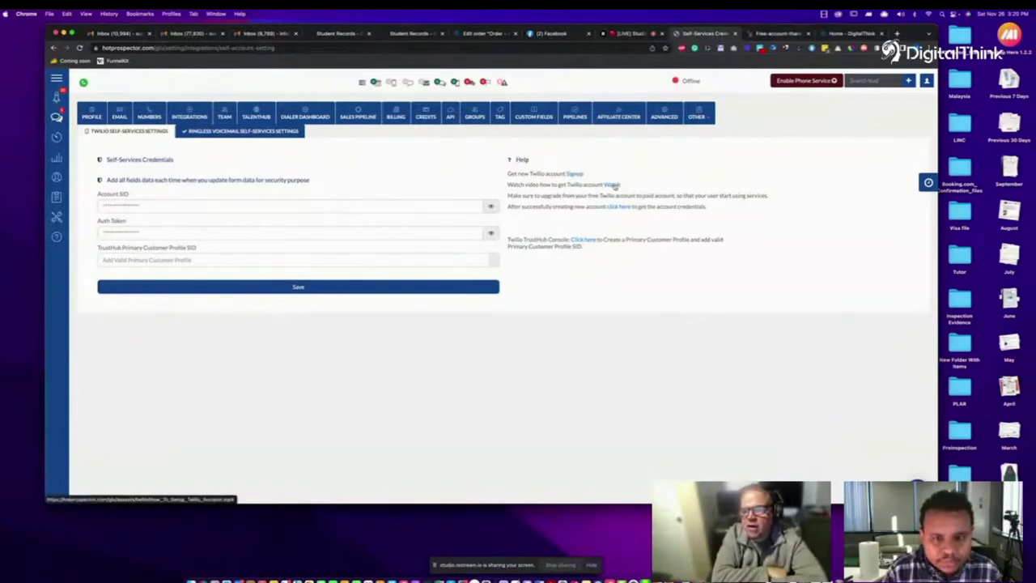
right_click(576, 175)
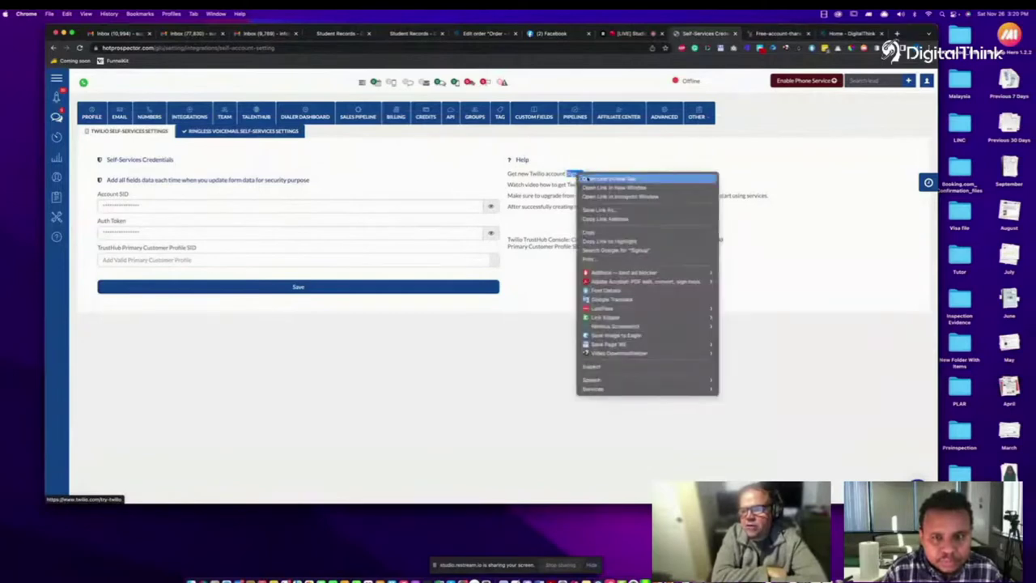
left_click(608, 178)
key("super+alt+Right")
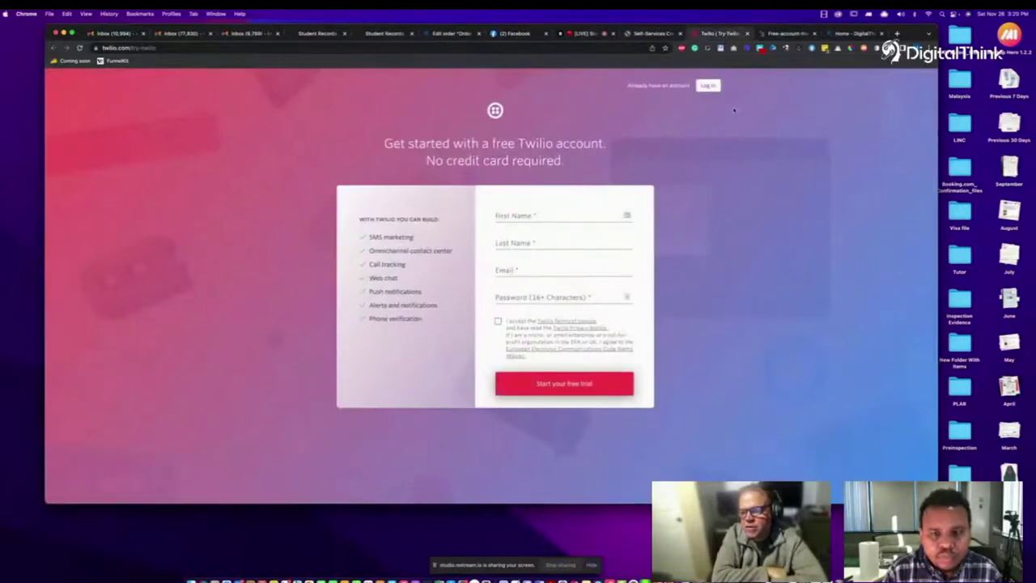
left_click(707, 85)
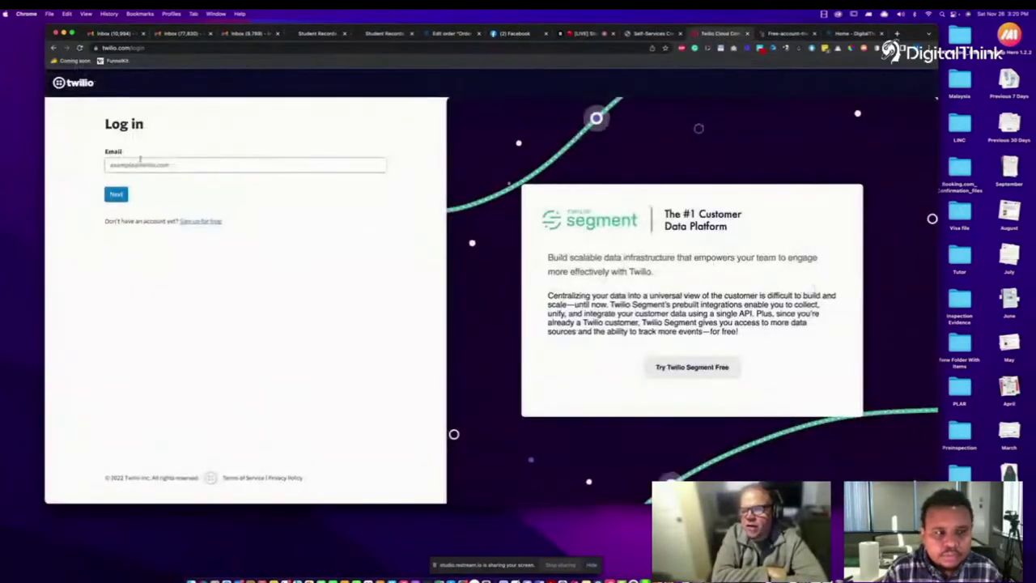
left_click(133, 164)
left_click(644, 33)
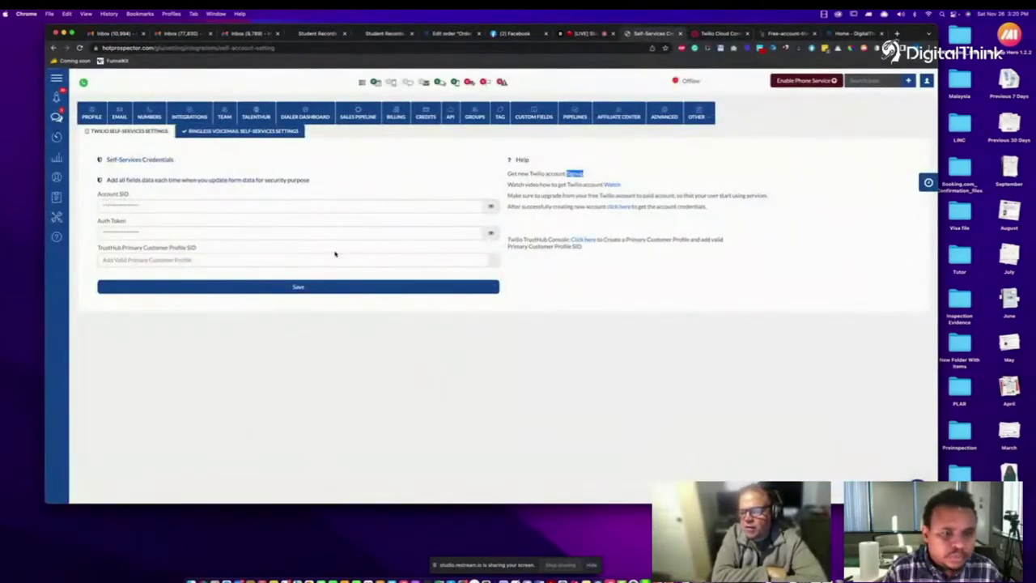
Step: Open the How_To_Setup_Twilio_Account.mp4 tutorial video in its own tab
right_click(612, 185)
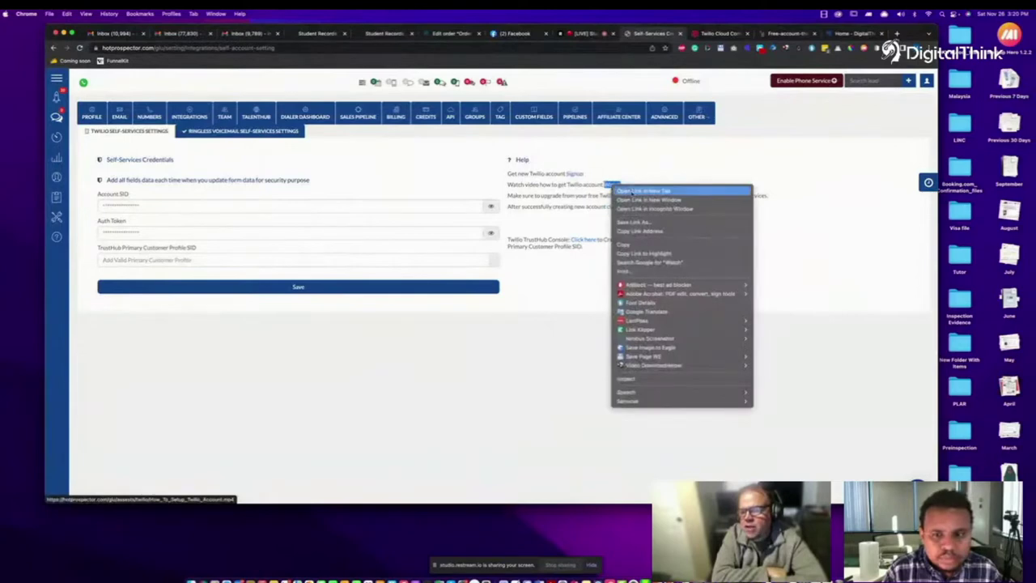
left_click(643, 191)
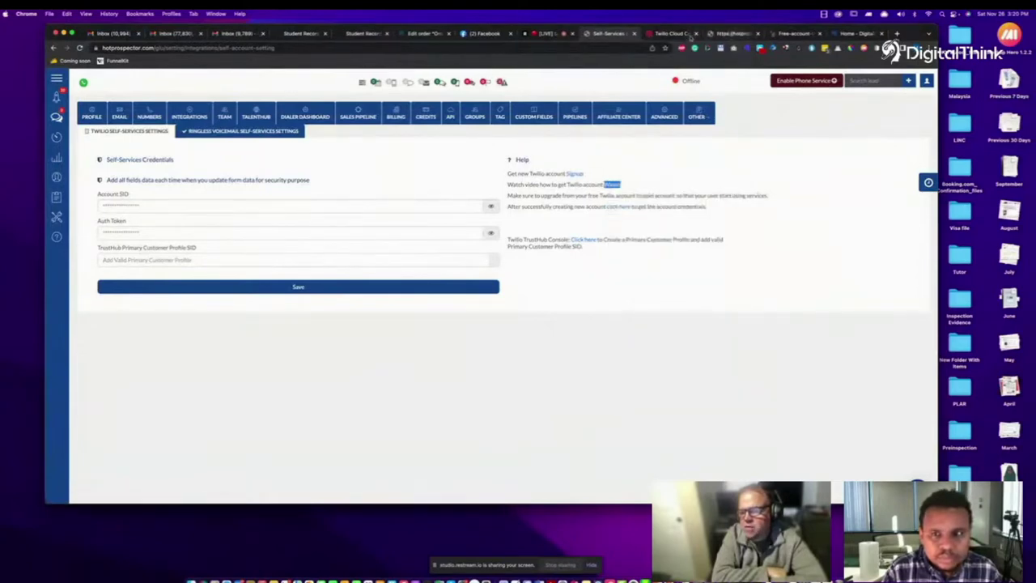
left_click(672, 35)
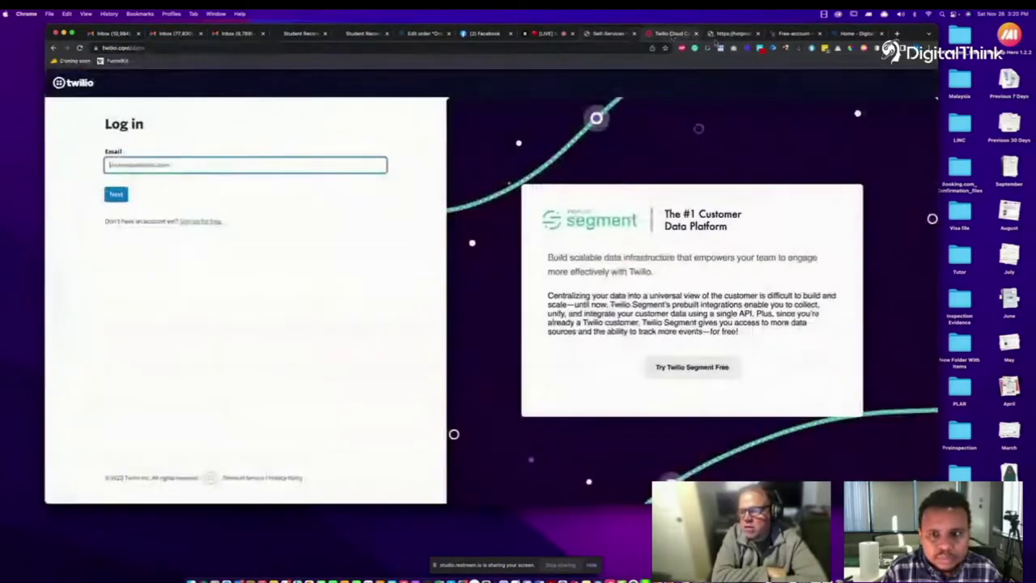
left_click(739, 35)
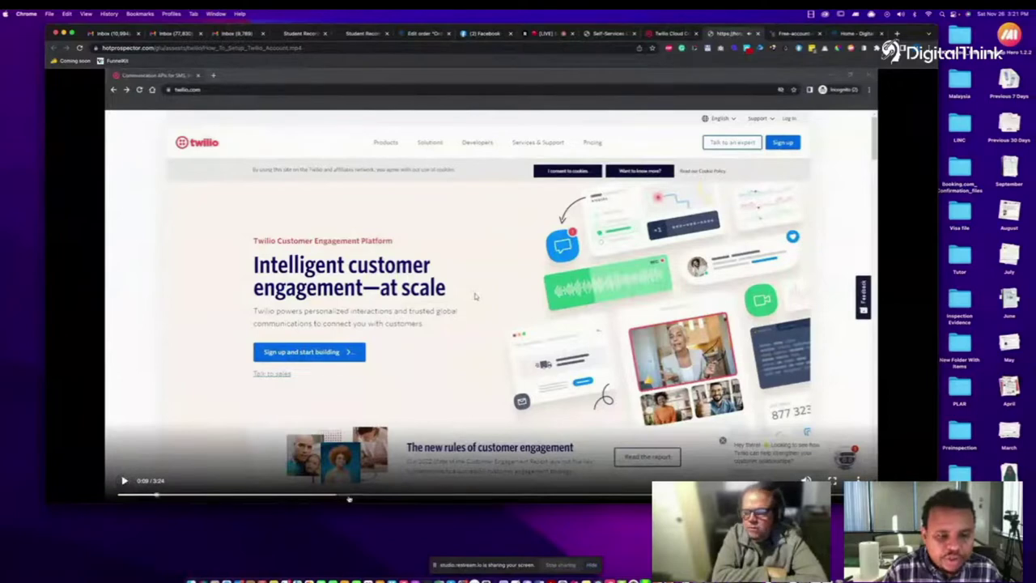
Step: Skip ahead in the Twilio setup video and return to the Self-Services Credentials tab
left_click(230, 494)
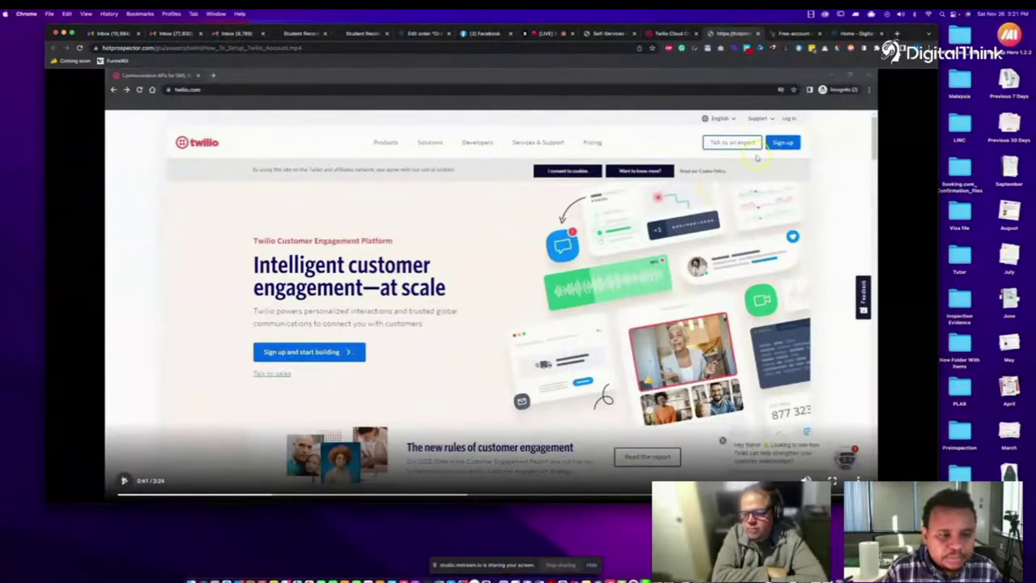
left_click(675, 36)
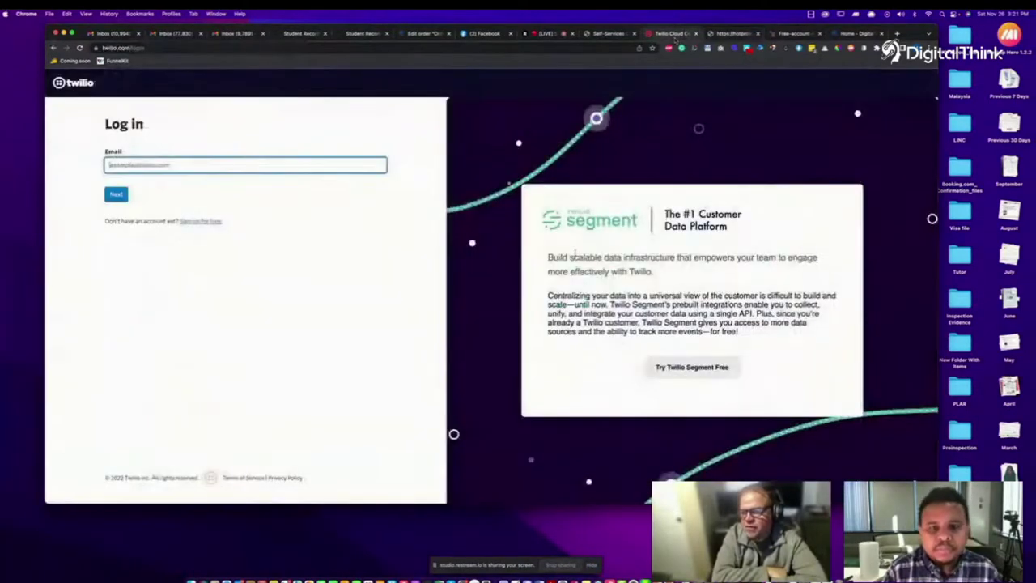
left_click(622, 36)
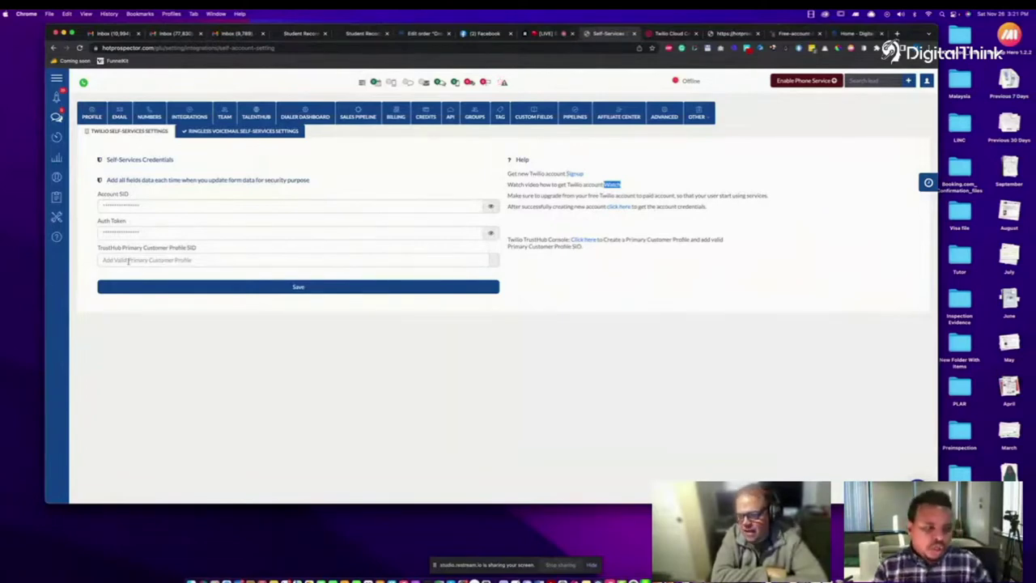
Step: Open the 'Console: Create a Primary Customer Profile' guide from the TrustHub help link in a new tab
left_click(139, 254)
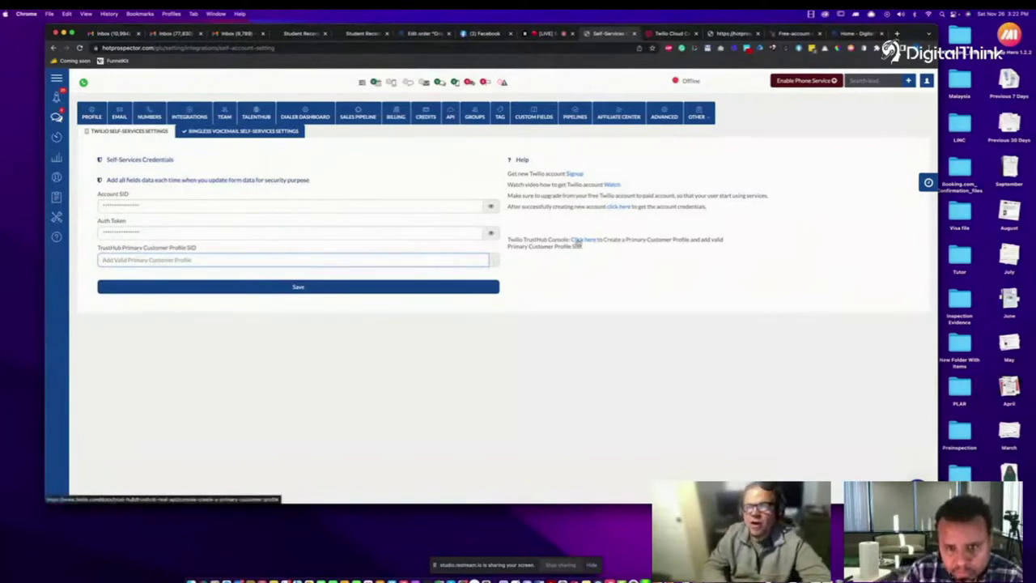
right_click(578, 240)
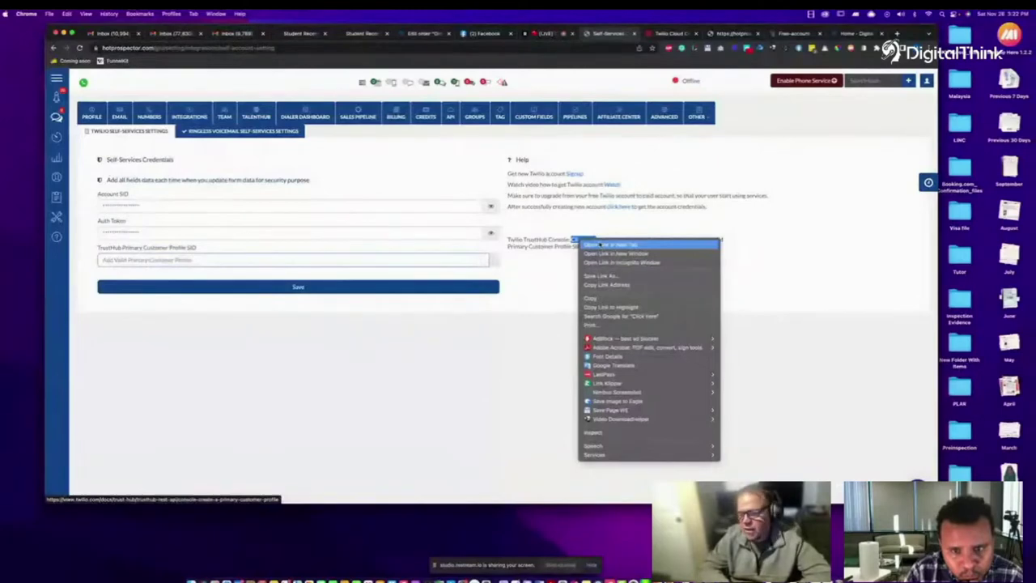
left_click(599, 245)
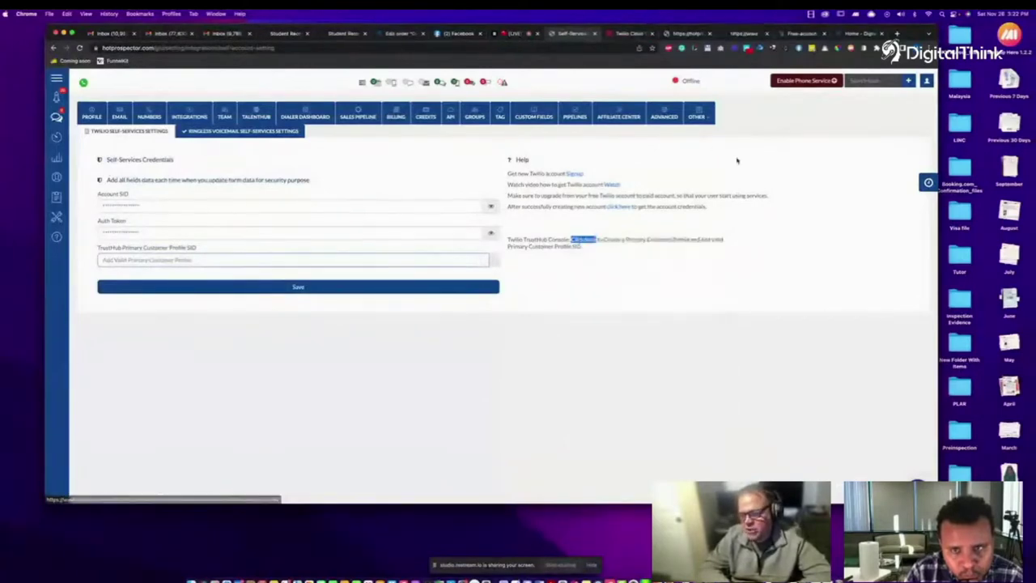
left_click(741, 34)
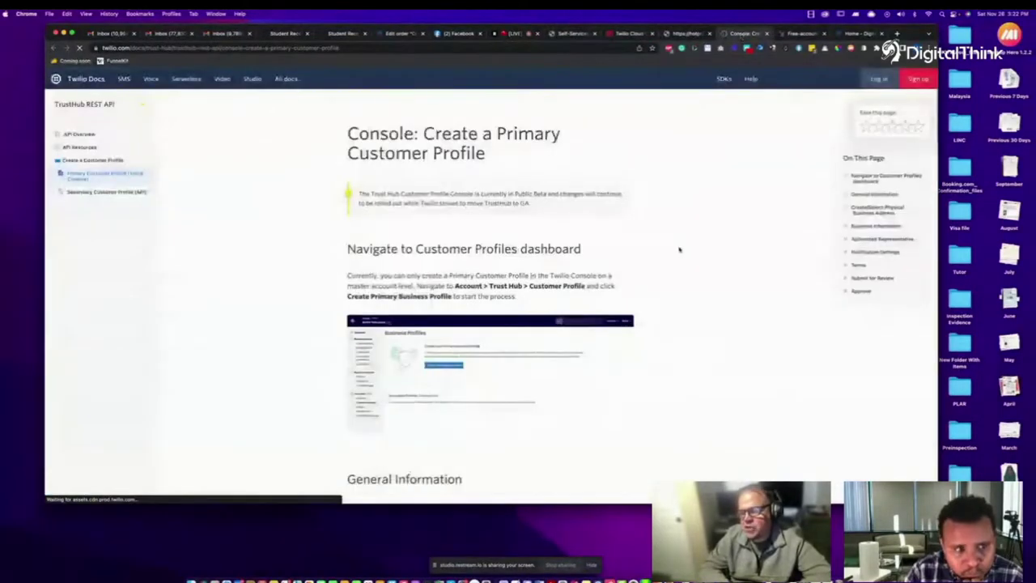
Step: Scroll through the Primary Customer Profile guide, then return to the Twilio Self-Services Credentials page
scroll(679, 249, "down", 2)
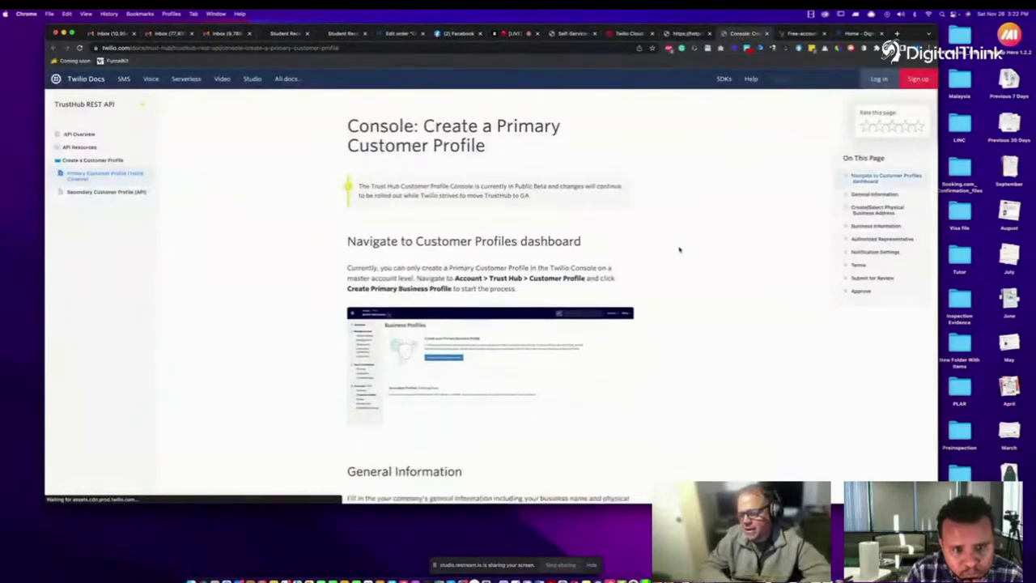
scroll(679, 249, "down", 10)
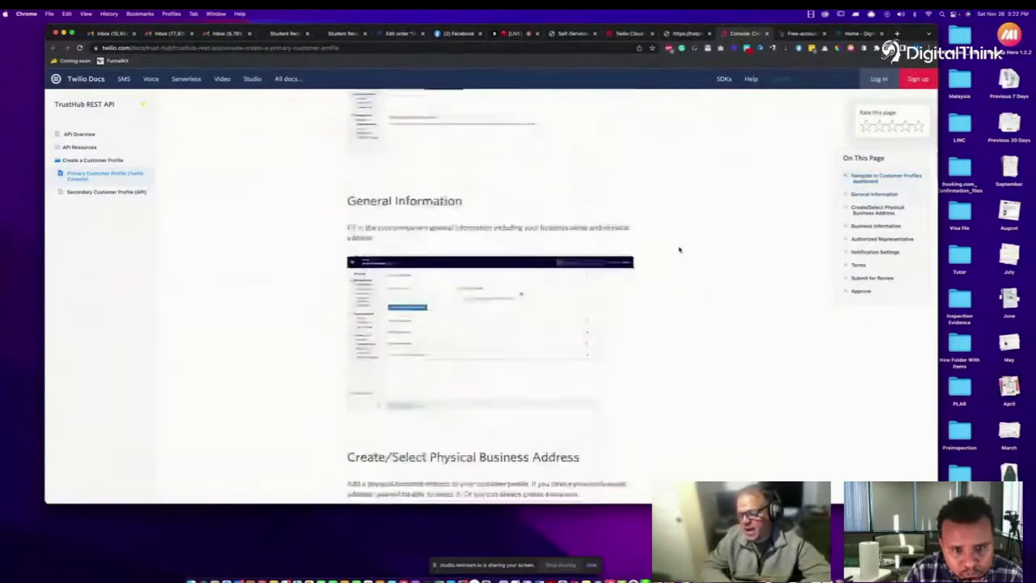
scroll(680, 249, "down", 15)
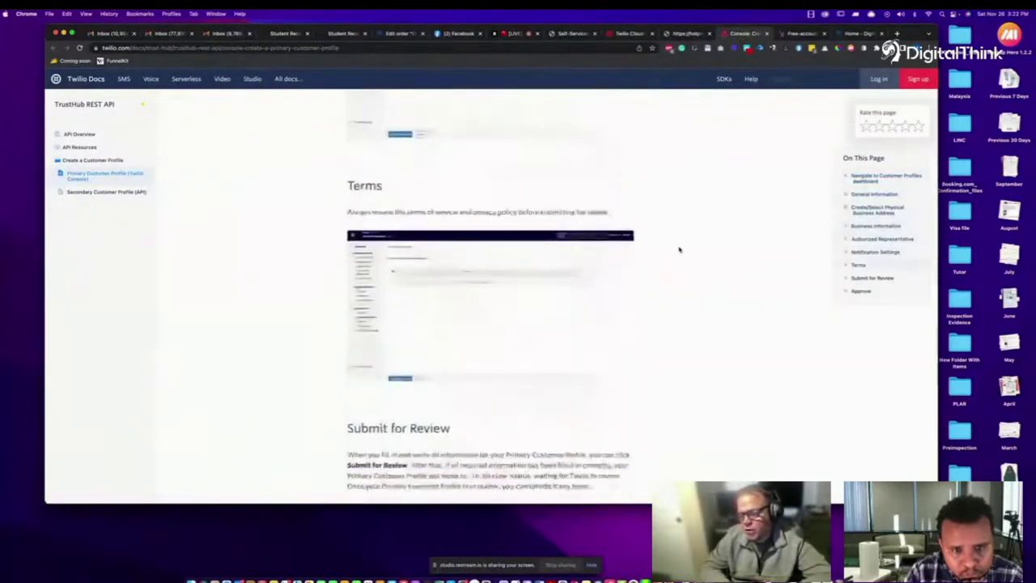
scroll(679, 249, "up", 20)
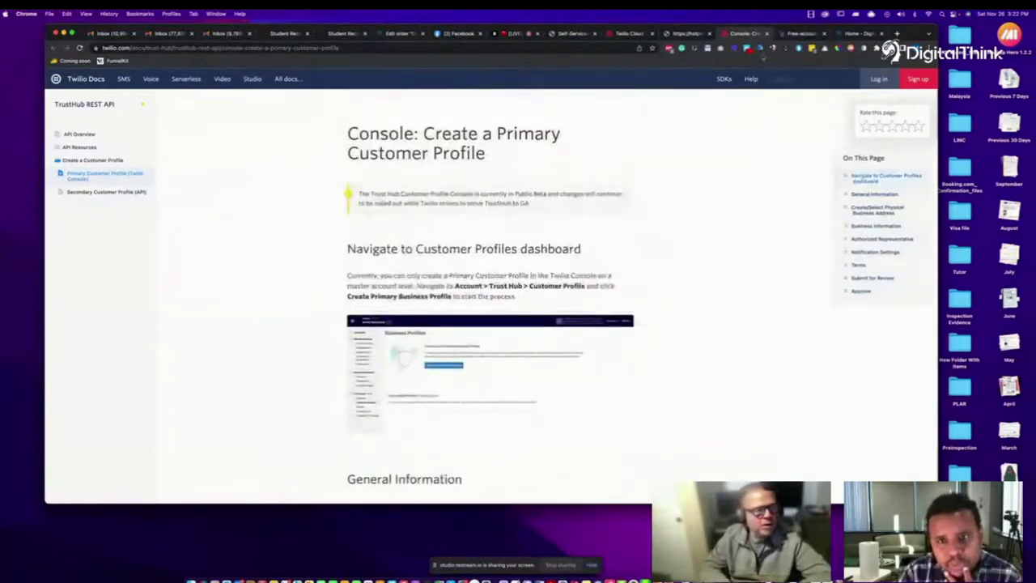
left_click(630, 33)
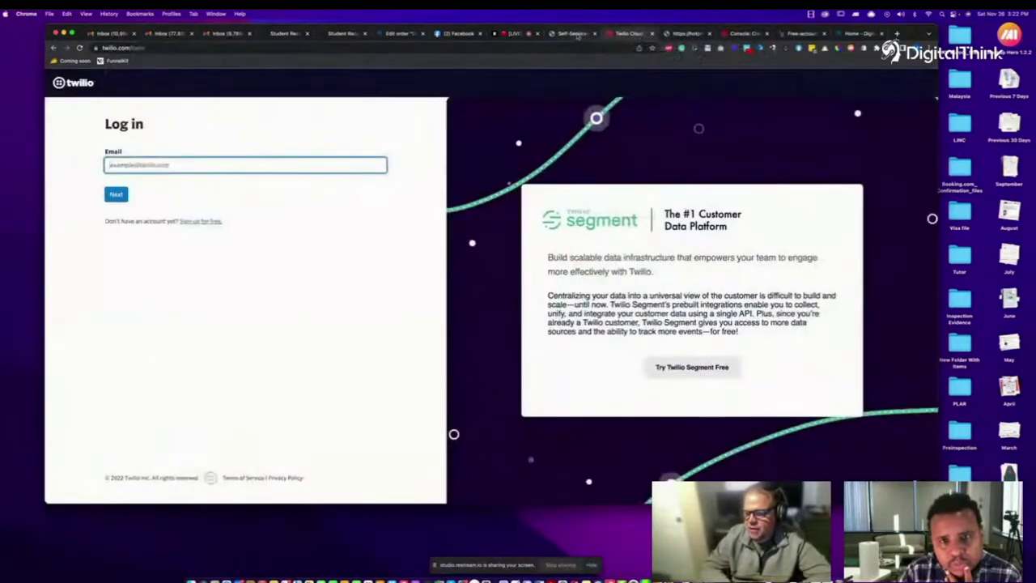
left_click(579, 34)
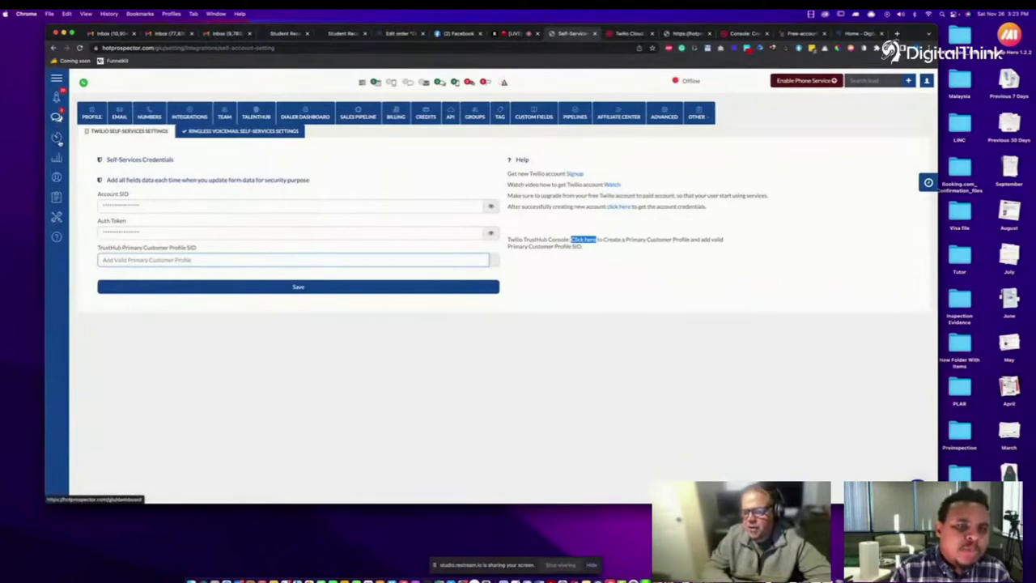
Step: In the Email settings, switch the email provider to SendGrid and confirm
left_click(117, 119)
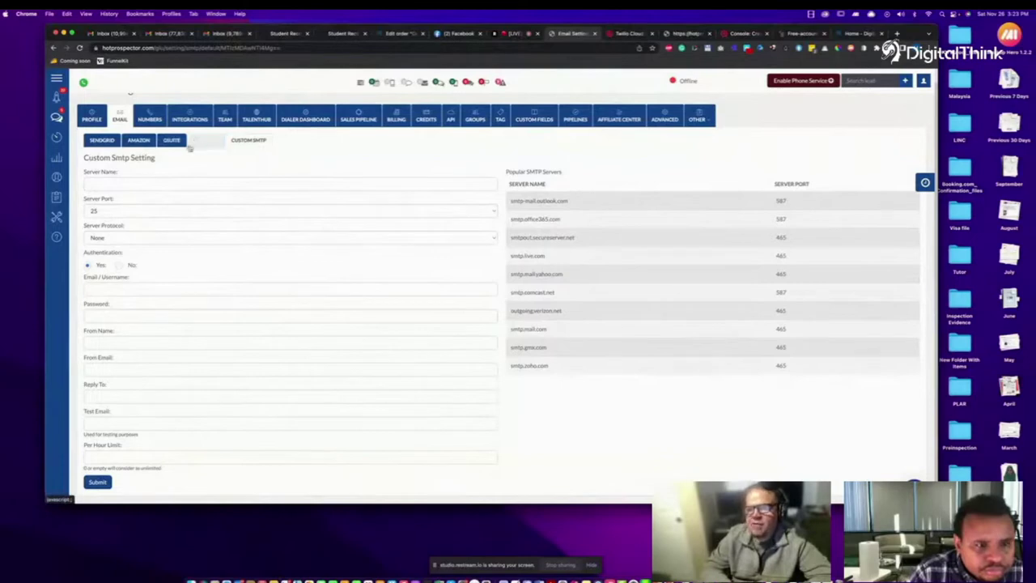
left_click(102, 143)
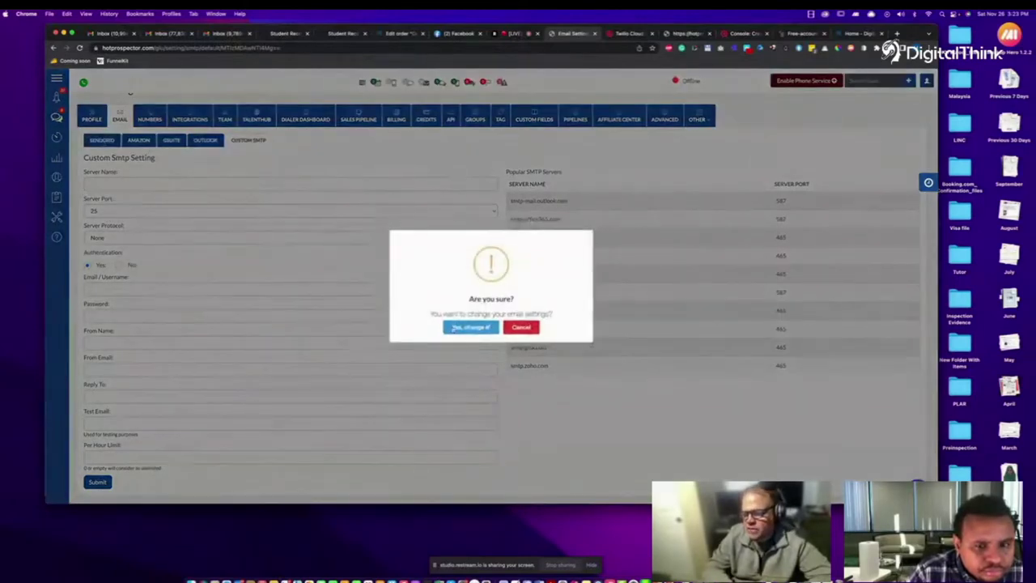
left_click(453, 330)
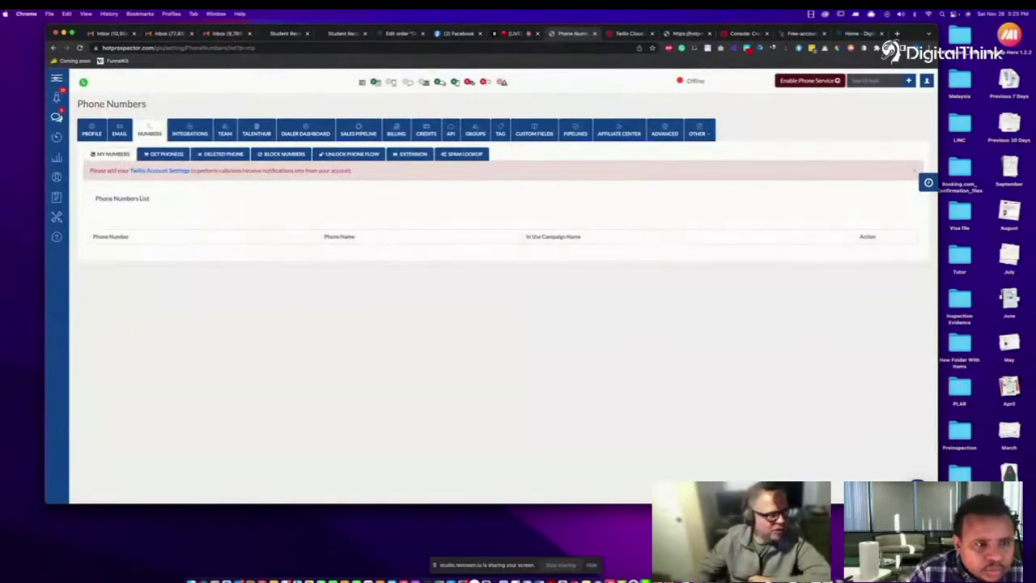
Step: Go back, change the email provider to Amazon with 'Yes, change it', then move to Restream Studio
left_click(53, 48)
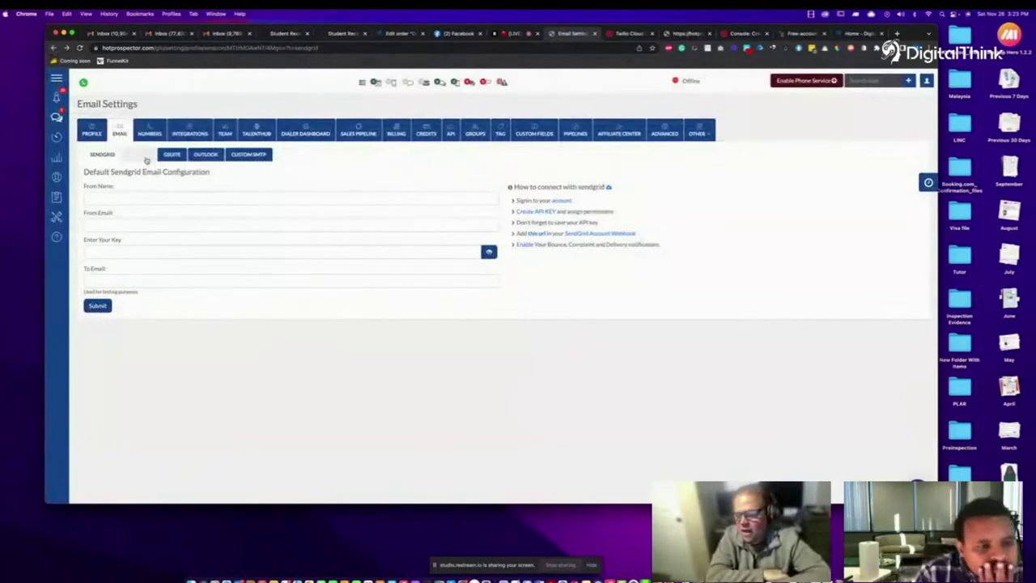
left_click(146, 157)
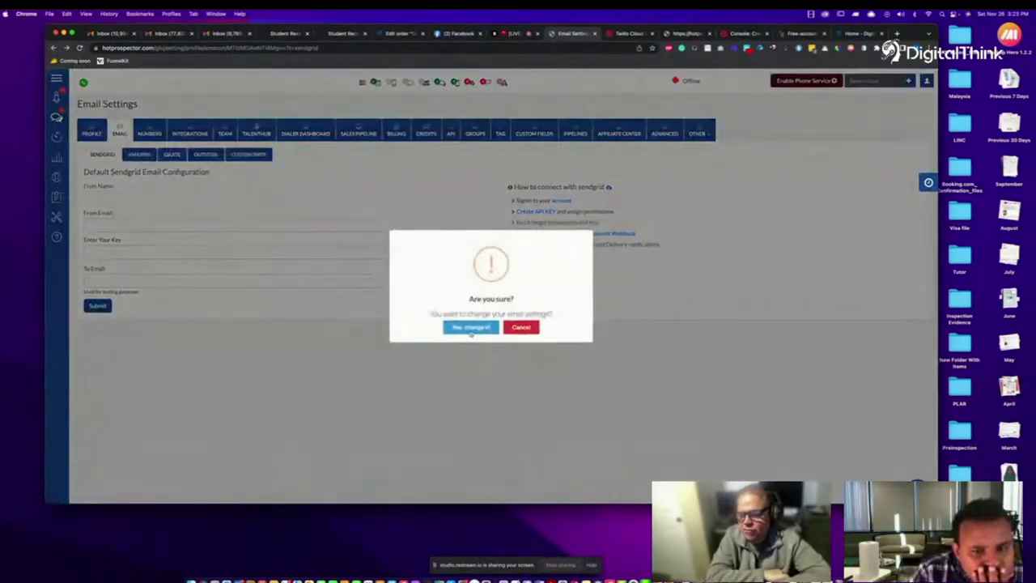
left_click(471, 328)
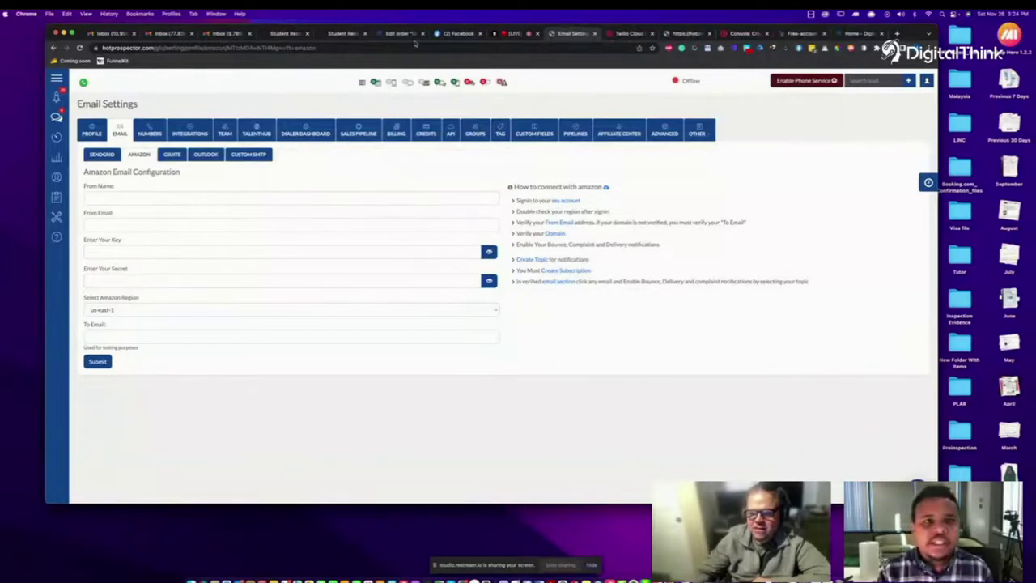
left_click(514, 38)
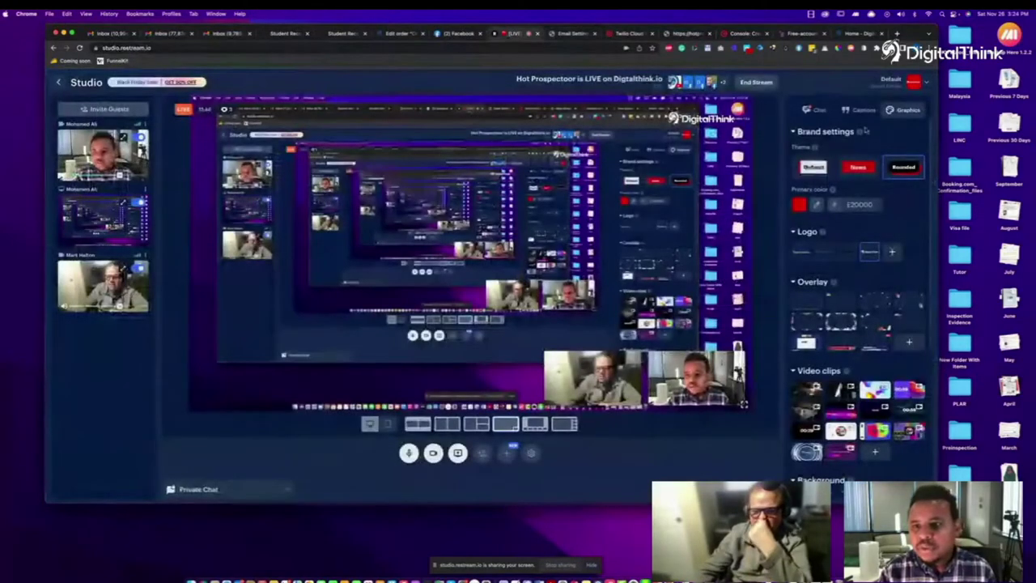
Step: Show the Restream chat, dismiss the Facebook group notice, then return to the Twilio setup video tab
left_click(812, 113)
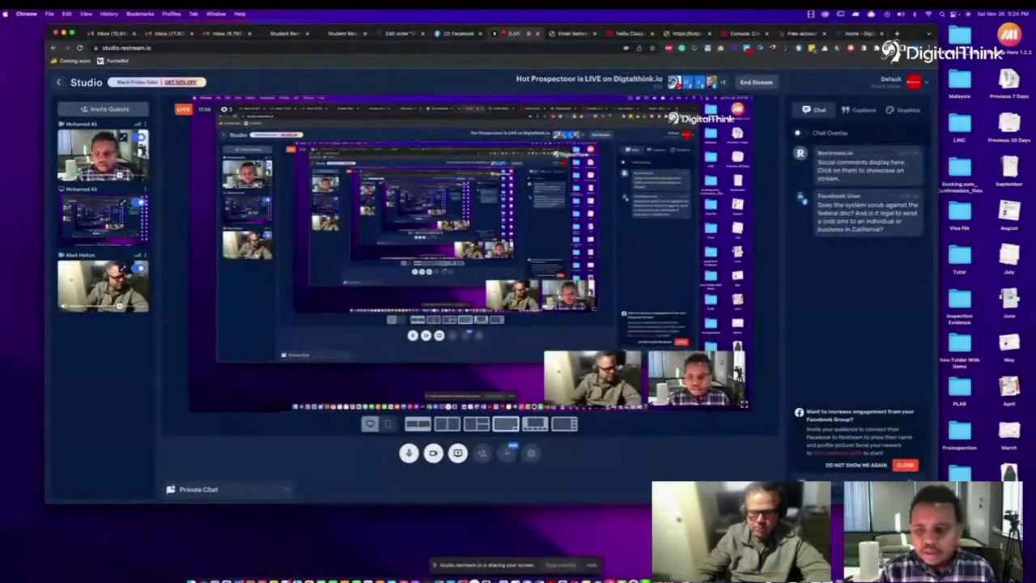
left_click(905, 465)
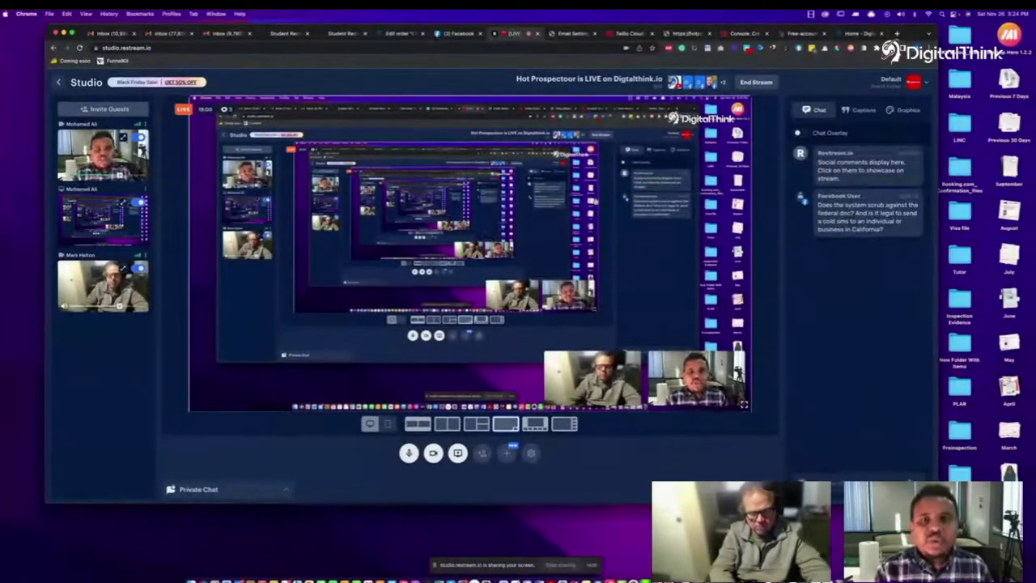
left_click(458, 33)
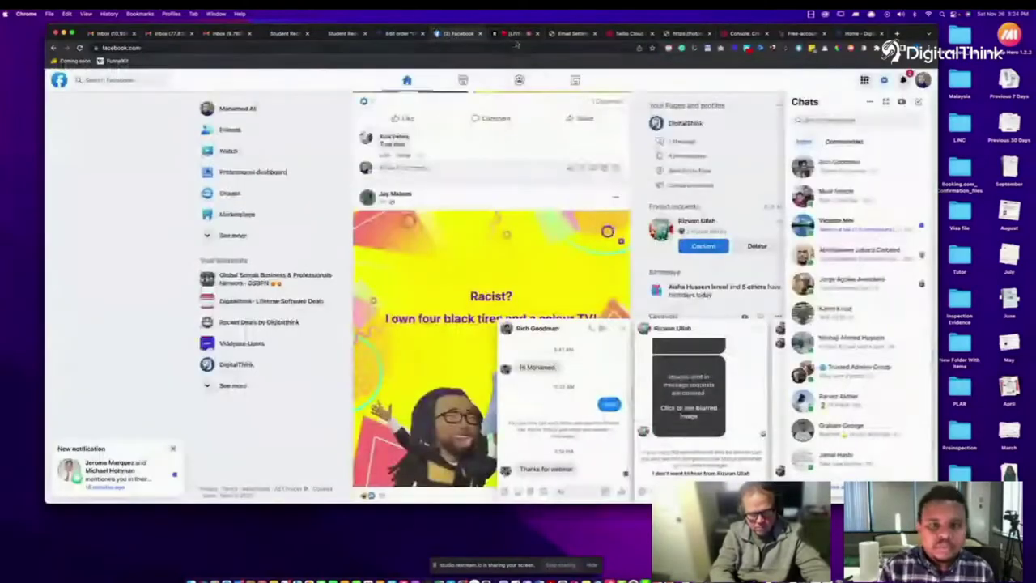
left_click(514, 34)
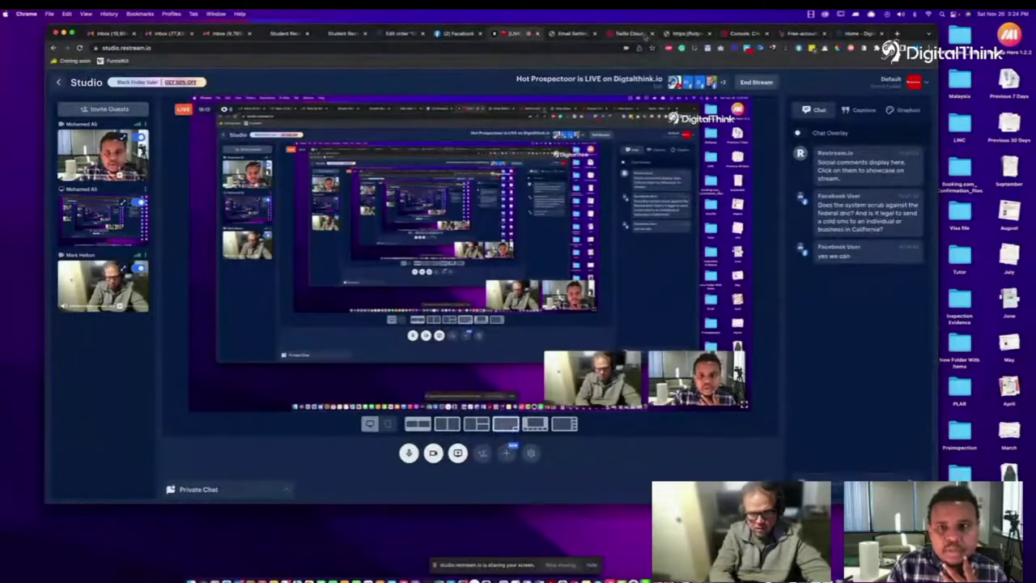
left_click(678, 35)
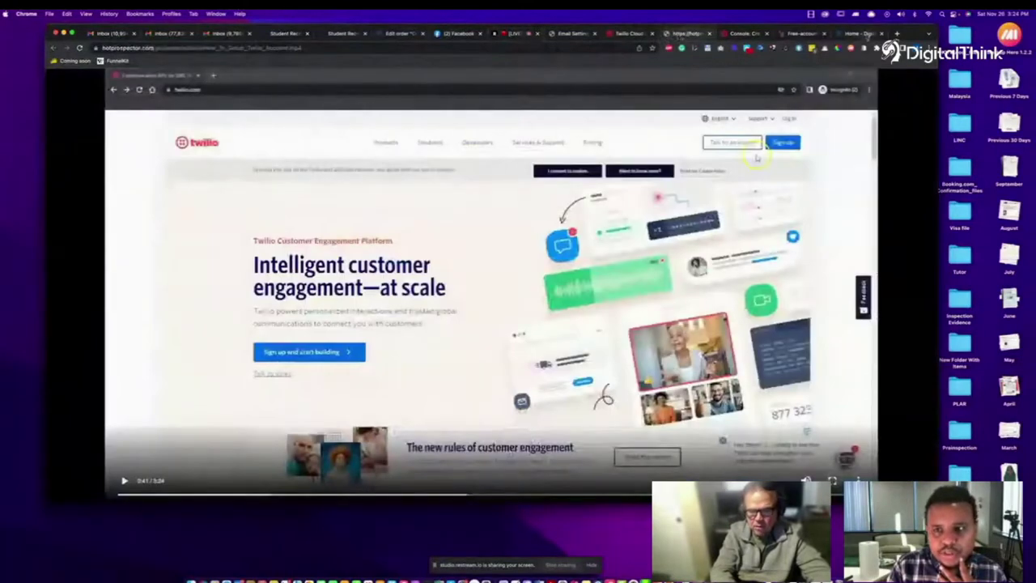
Step: Glance at the DigitalThink and Primary Customer Profile tabs, then return to the Amazon email settings
left_click(861, 34)
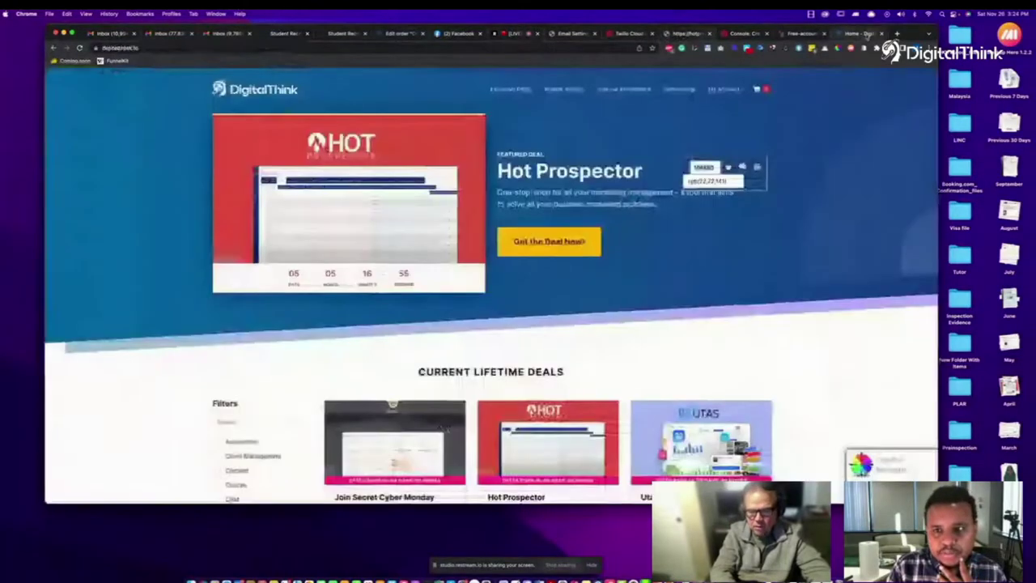
left_click(802, 34)
left_click(741, 35)
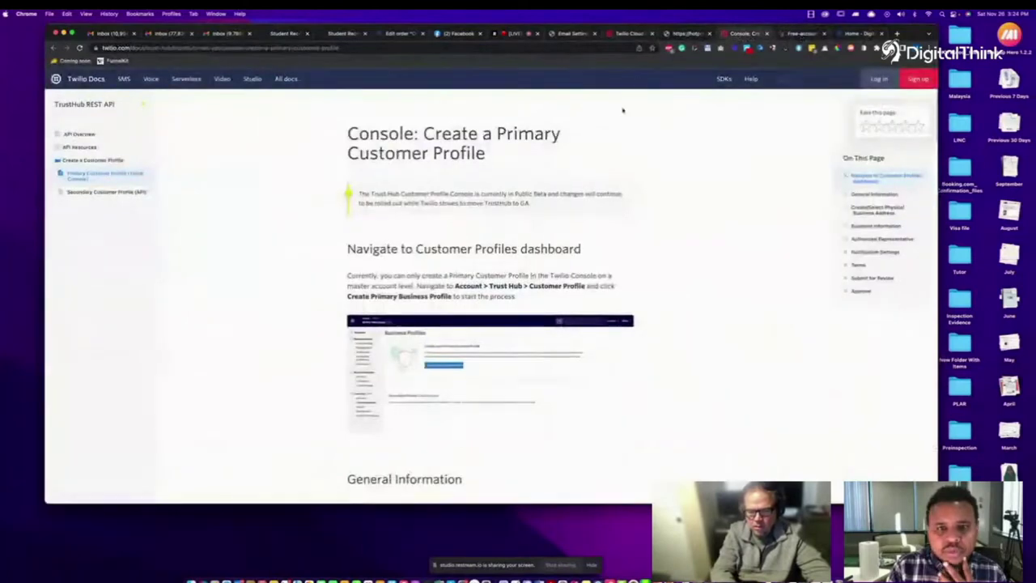
left_click(569, 34)
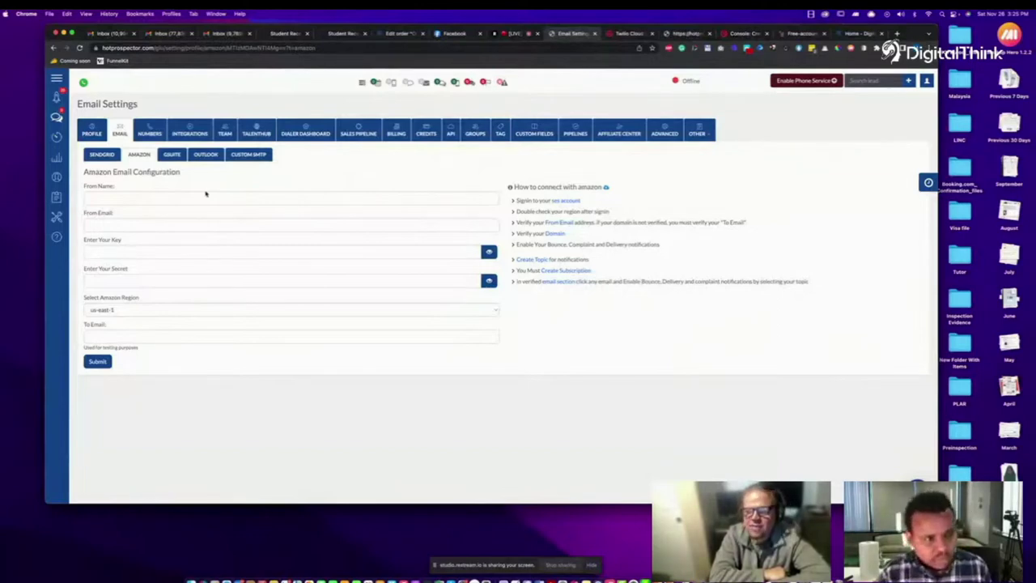
Step: Switch the email provider to Custom SMTP, check the Per Hour Limit field, then pick SendGrid
left_click(247, 154)
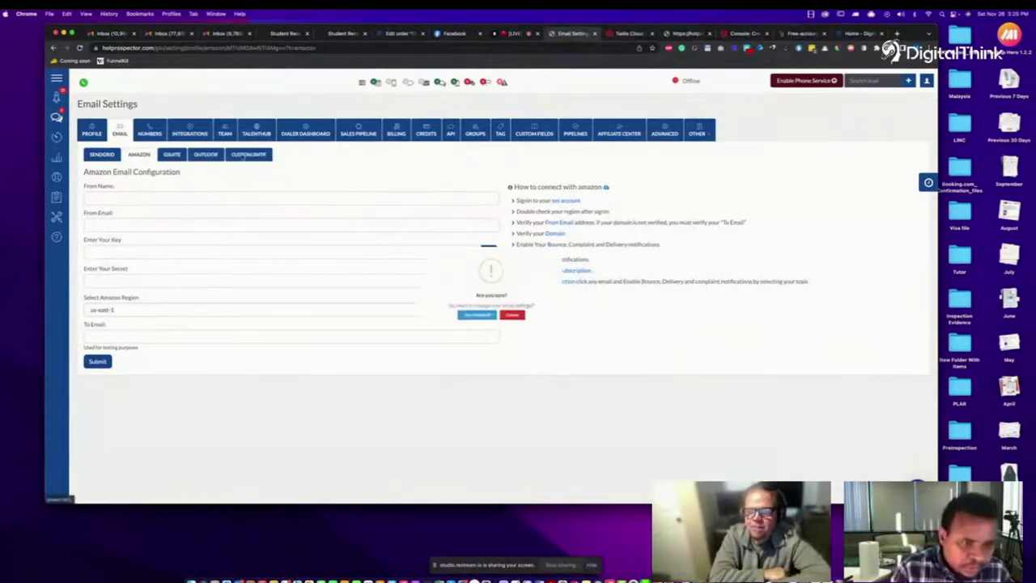
left_click(473, 330)
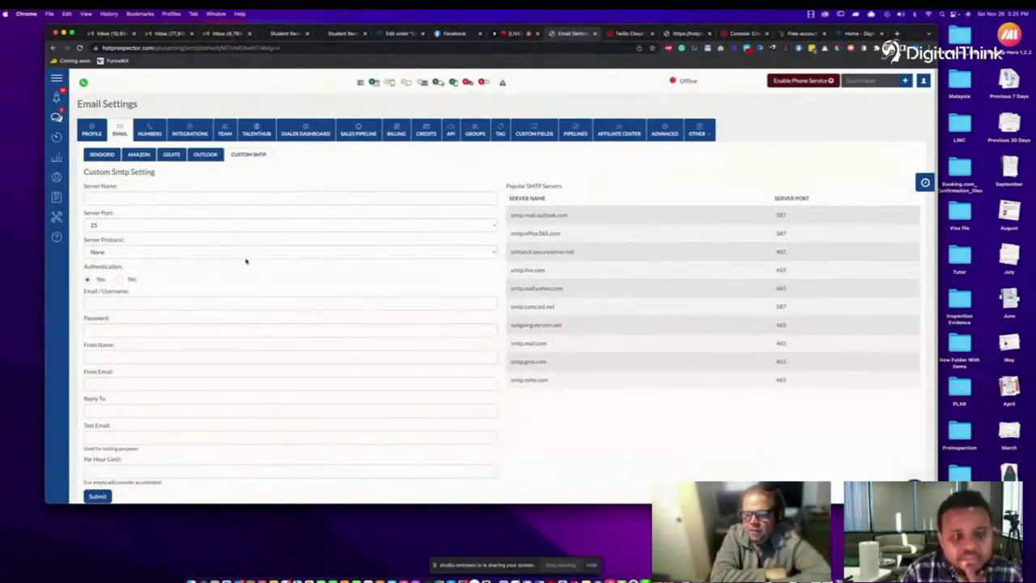
scroll(144, 318, "down", 1)
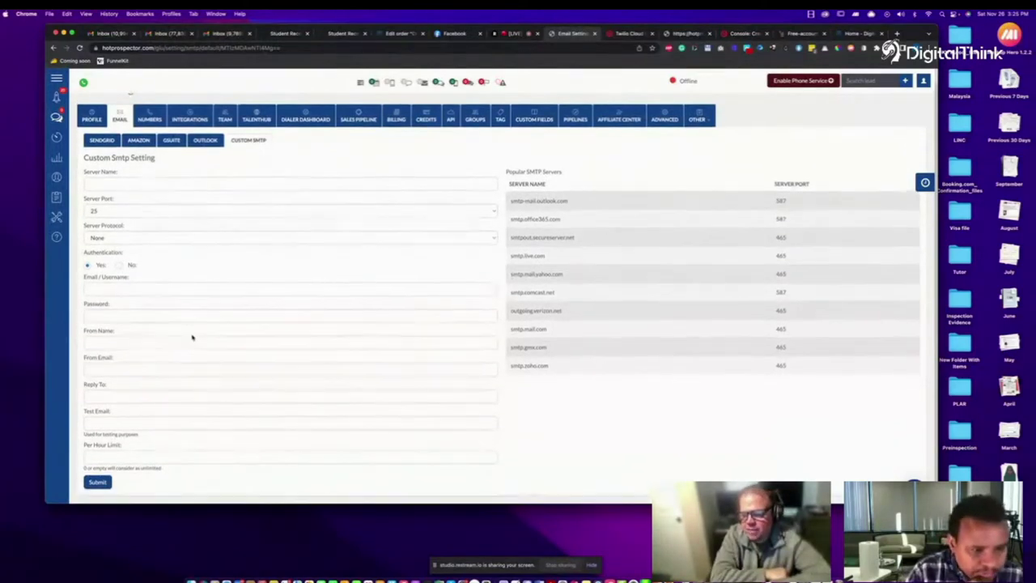
left_click(112, 456)
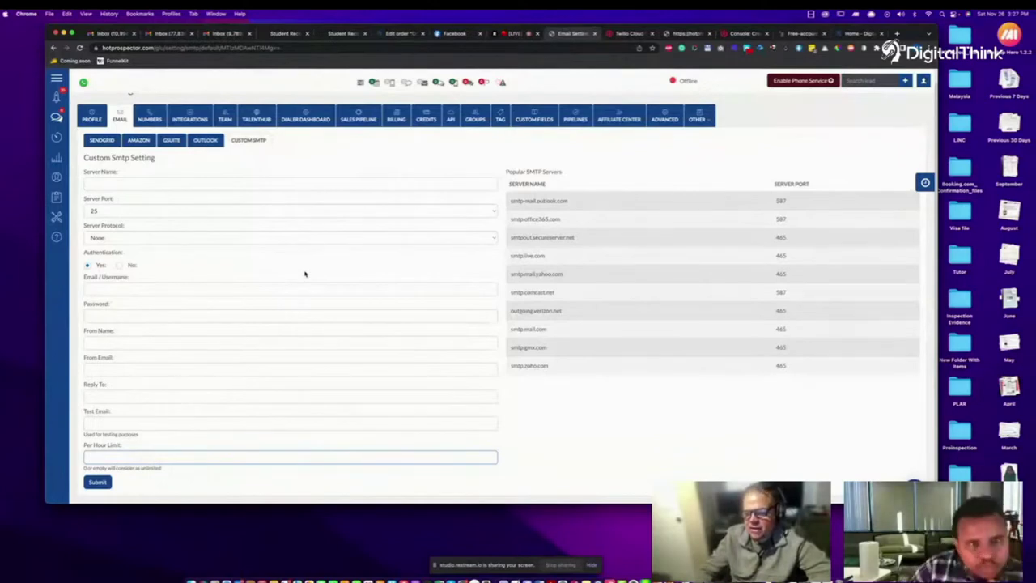
left_click(93, 139)
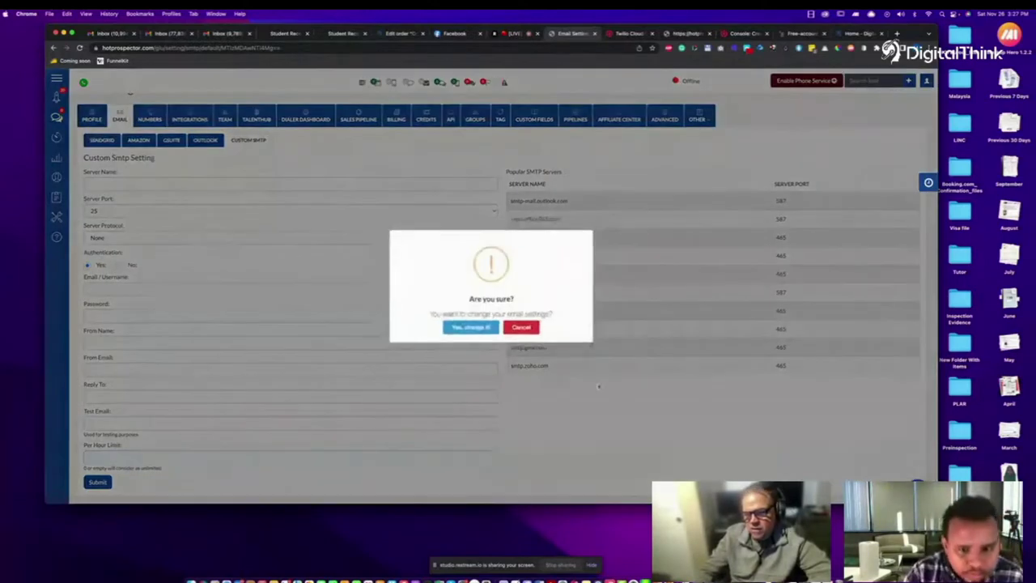
Step: Confirm the SendGrid switch, click into the SendGrid key field, and open the Setup your account checklist
left_click(466, 331)
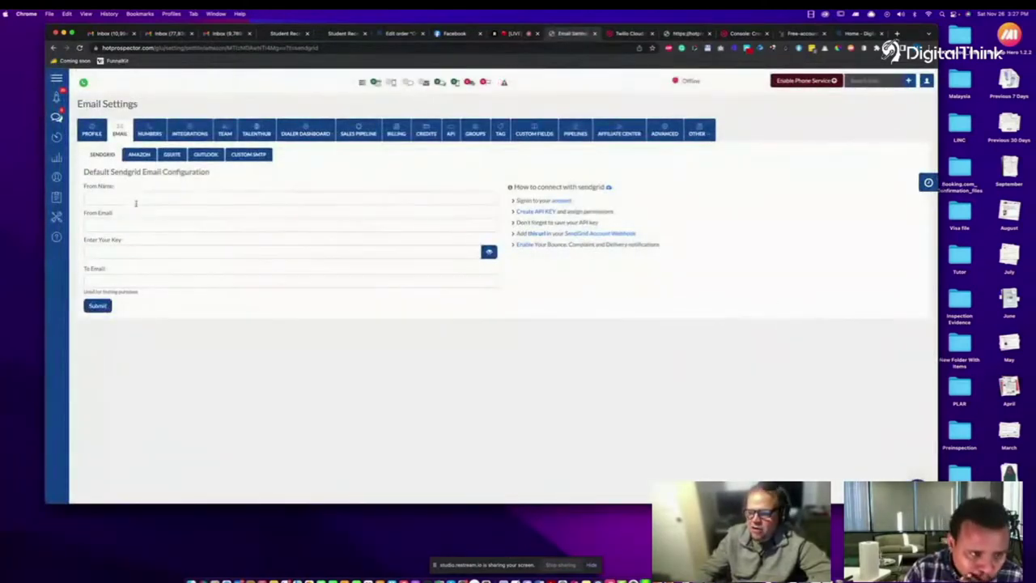
left_click(127, 252)
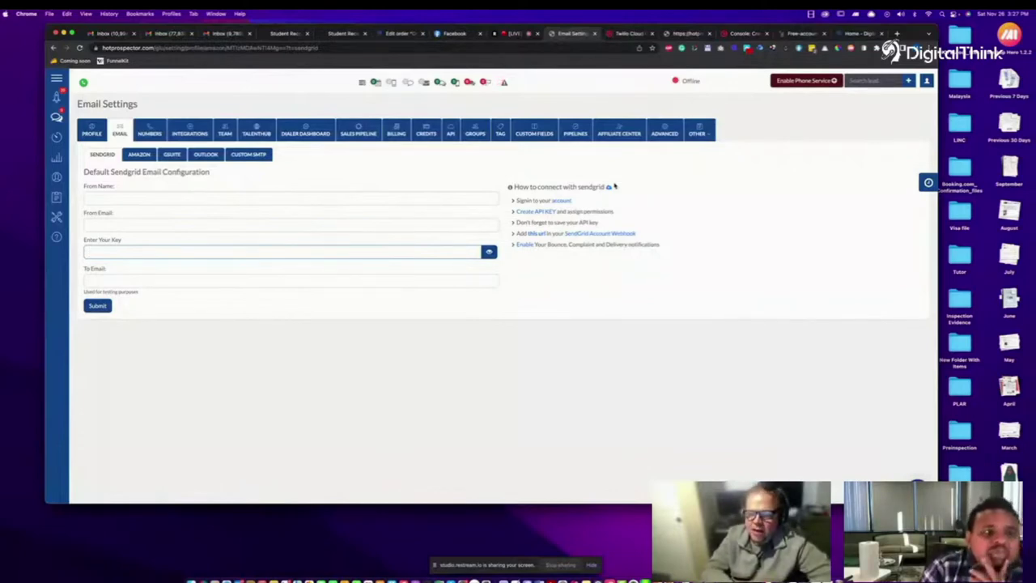
left_click(55, 96)
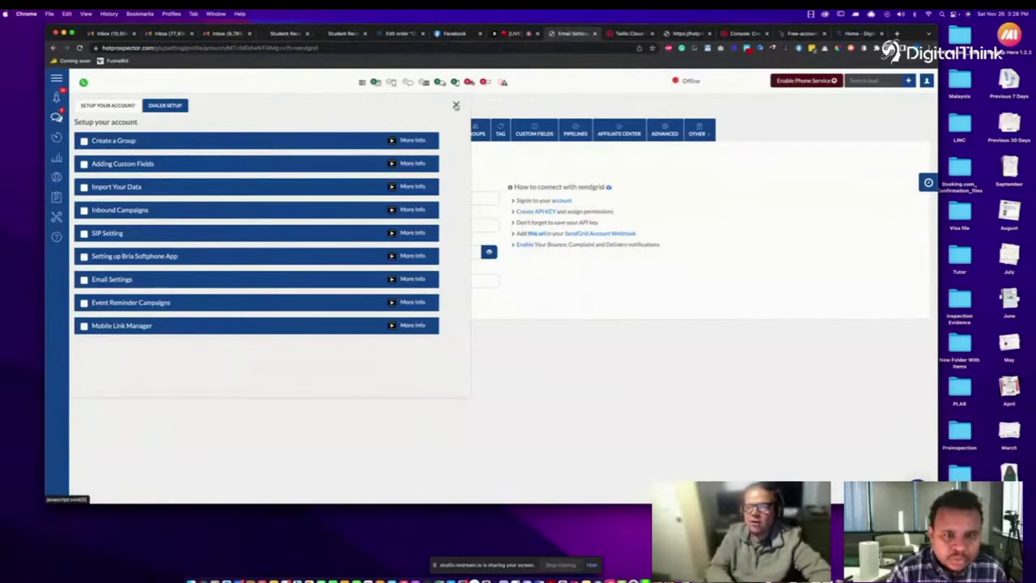
Step: Close the Setup your account checklist and open the CUSTOM FIELDS settings page
left_click(455, 106)
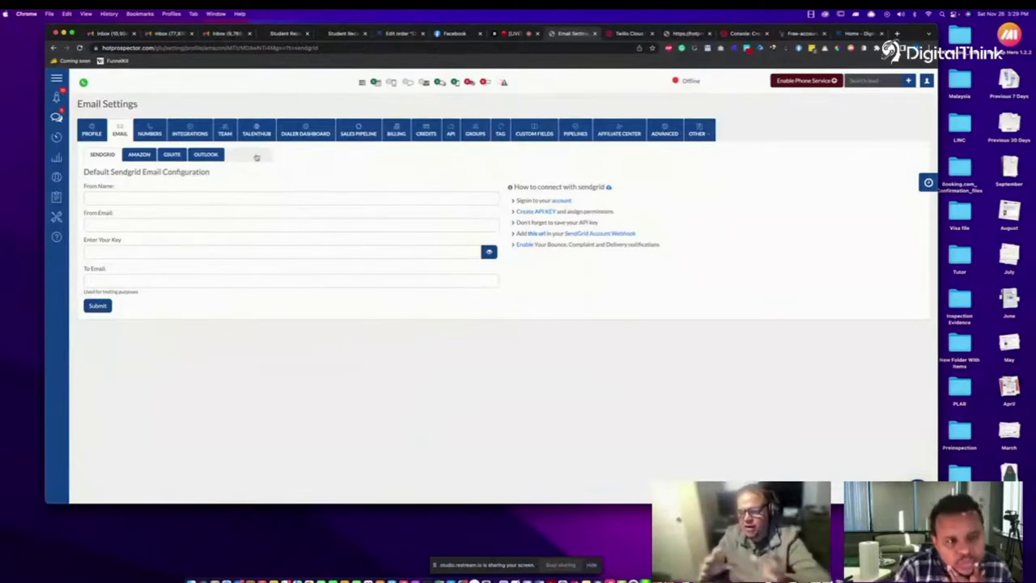
scroll(396, 184, "down", 1)
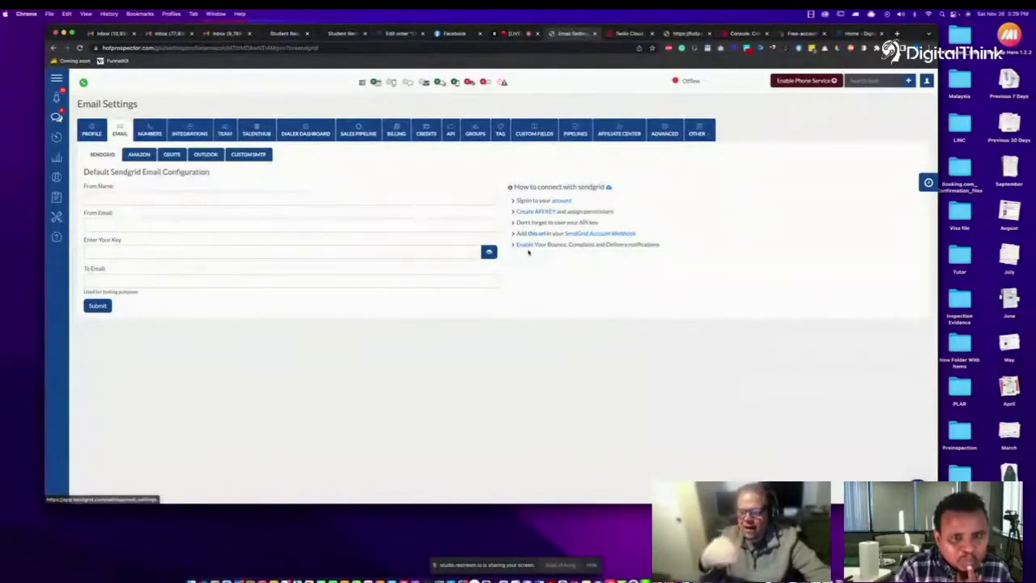
left_click(531, 136)
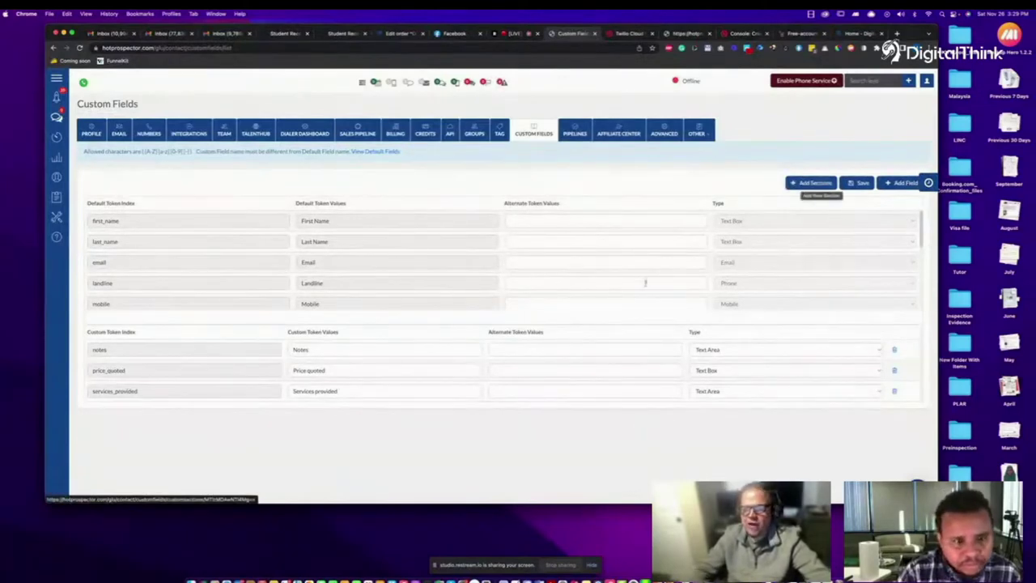
scroll(645, 282, "down", 5)
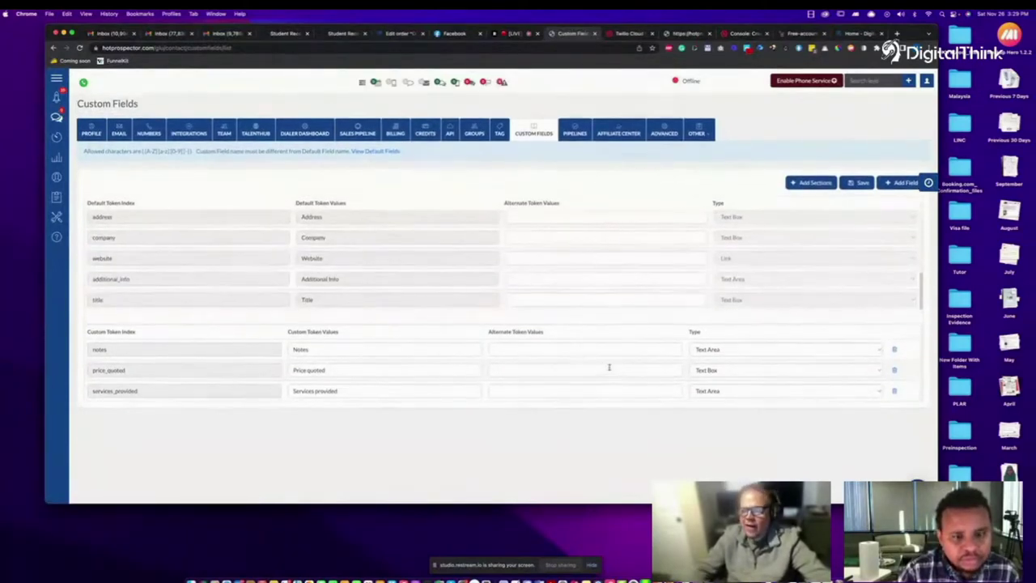
scroll(572, 259, "up", 5)
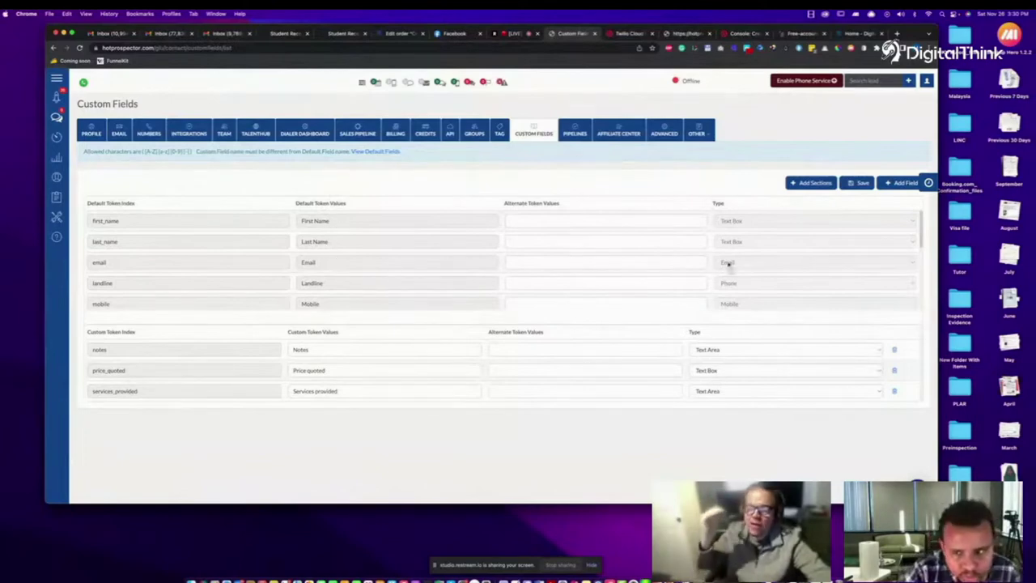
left_click(522, 220)
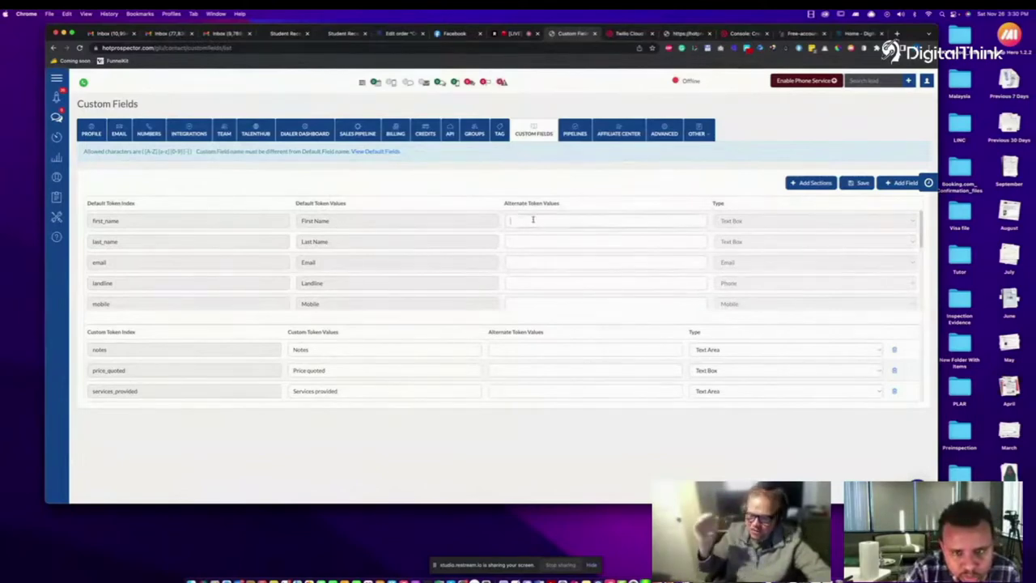
scroll(759, 234, "down", 5)
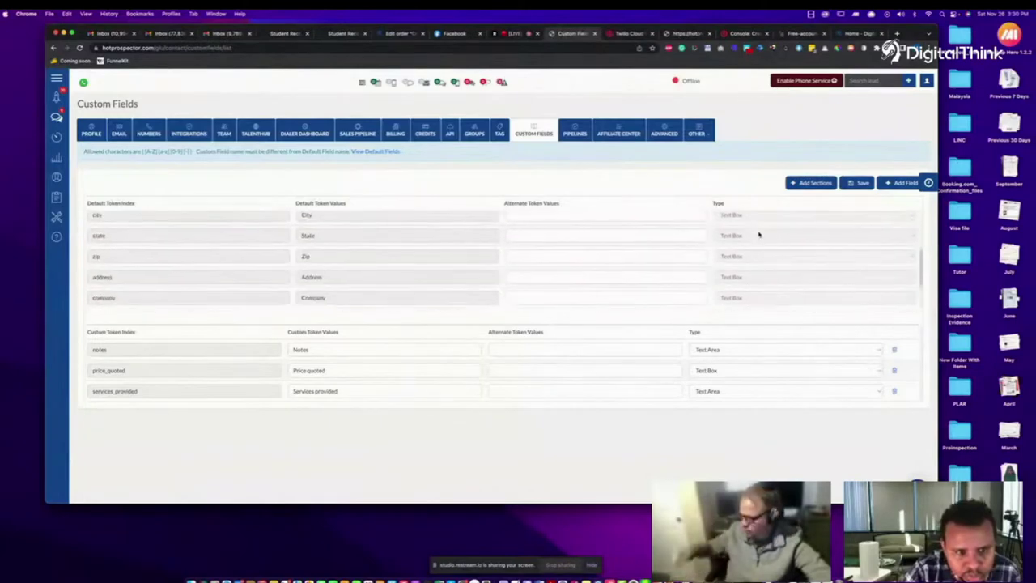
scroll(518, 256, "up", 5)
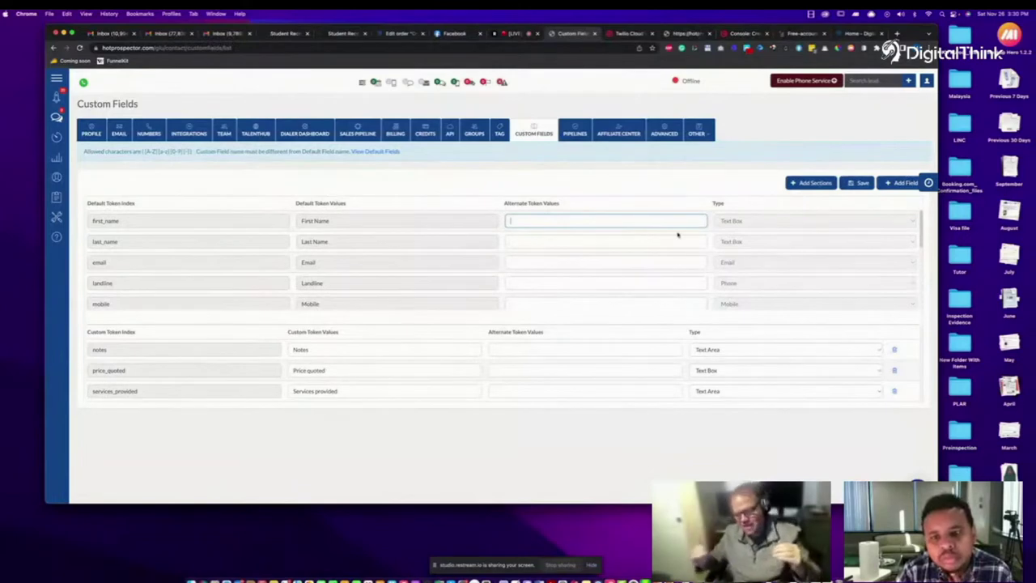
scroll(678, 234, "down", 5)
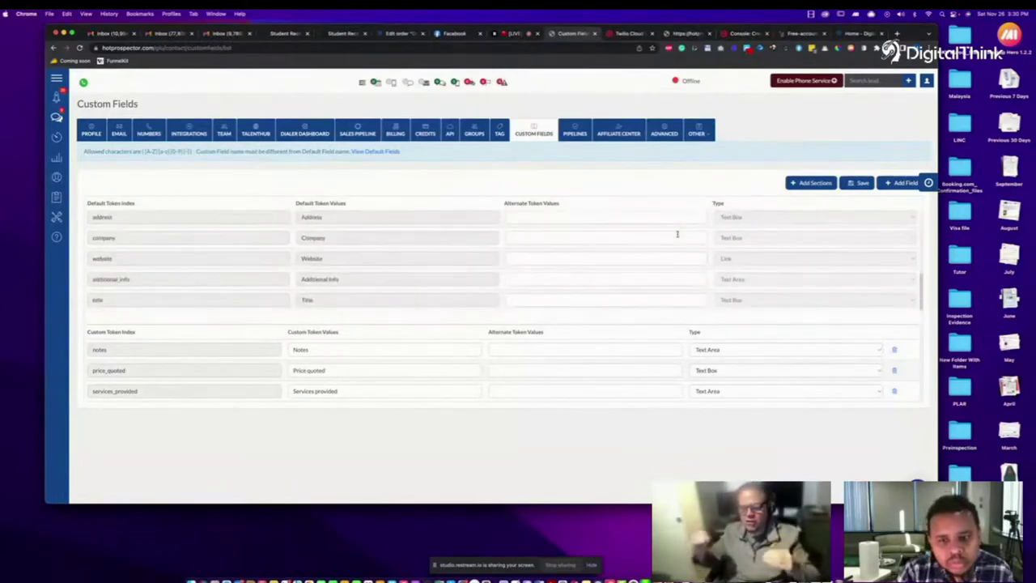
scroll(677, 234, "up", 5)
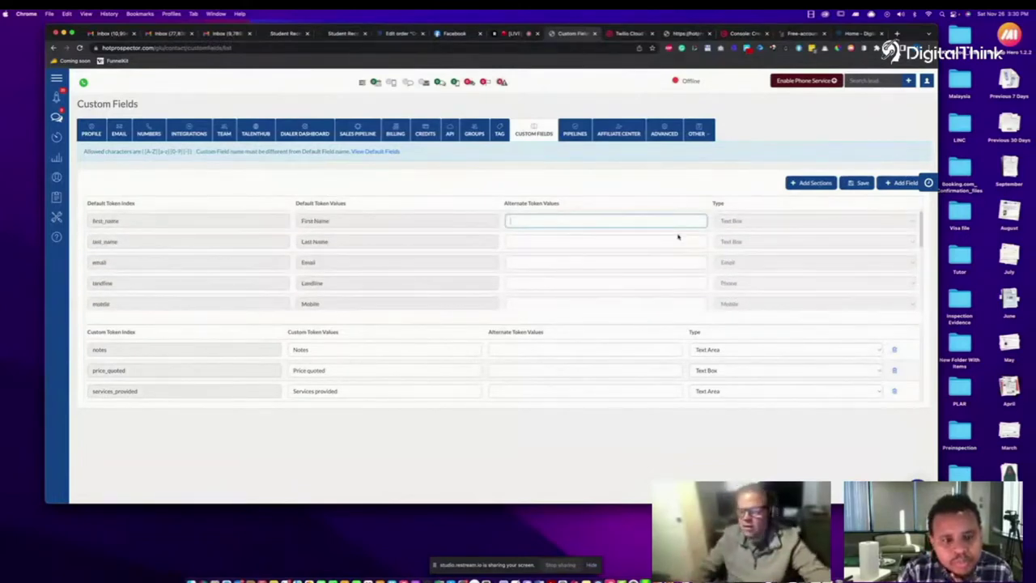
scroll(677, 235, "down", 2)
left_click(562, 258)
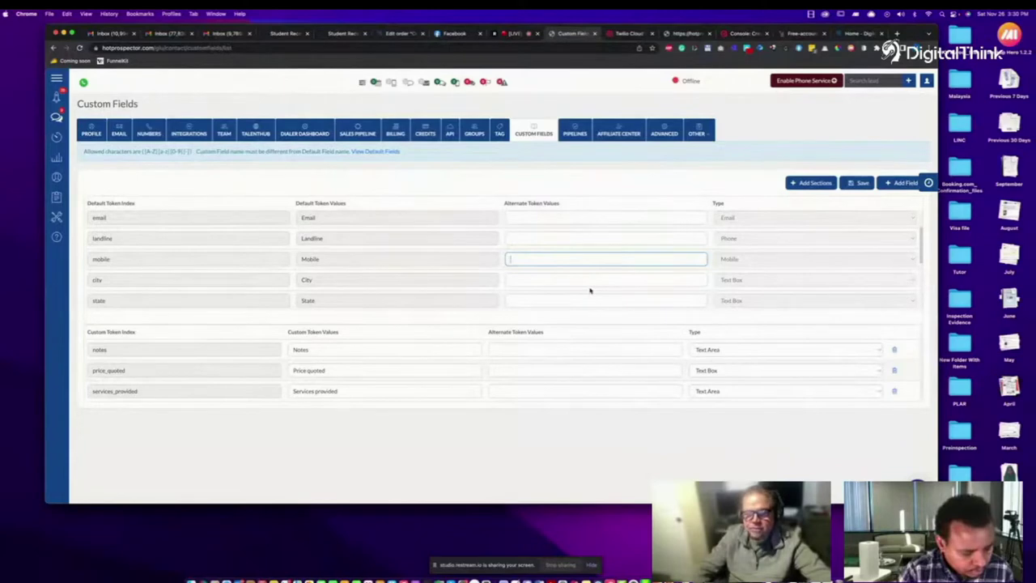
left_click(590, 291)
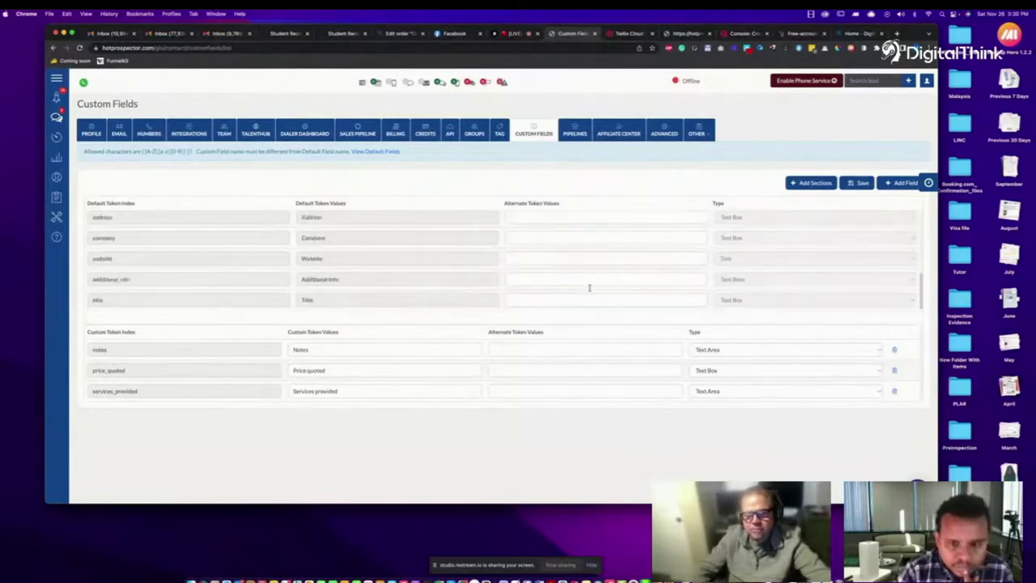
scroll(390, 247, "down", 2)
scroll(390, 247, "down", 1)
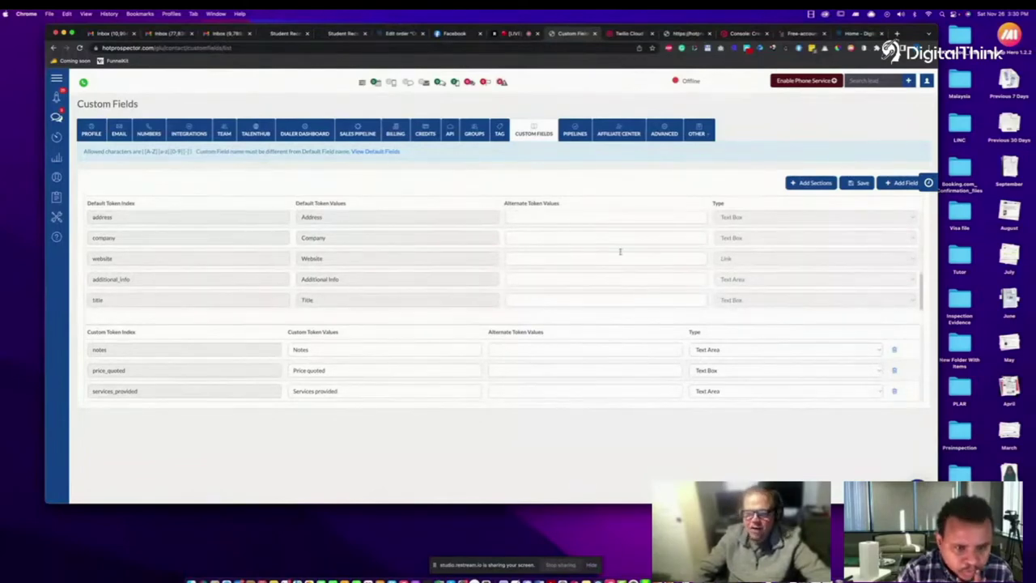
scroll(620, 252, "down", 1)
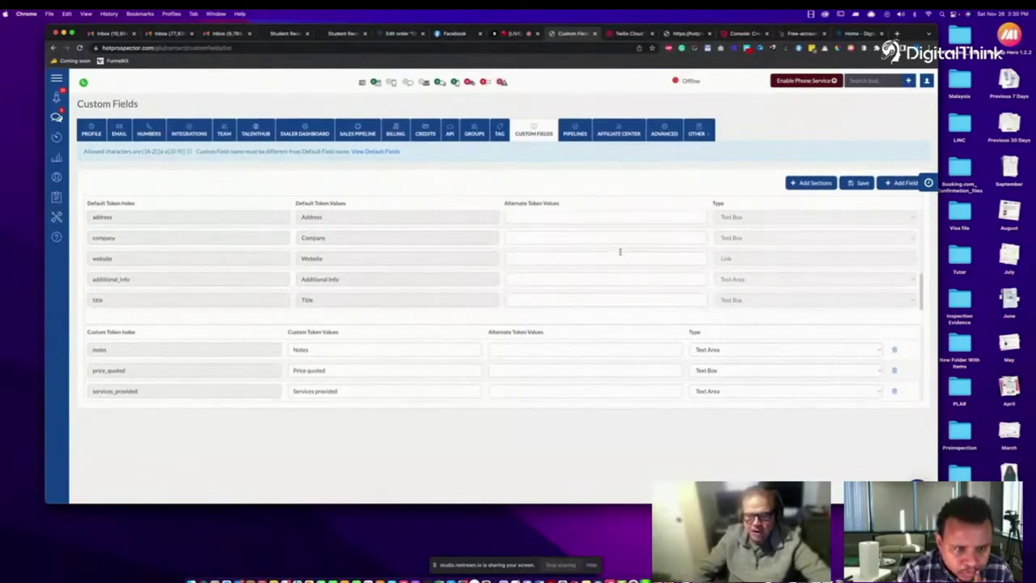
scroll(620, 251, "up", 3)
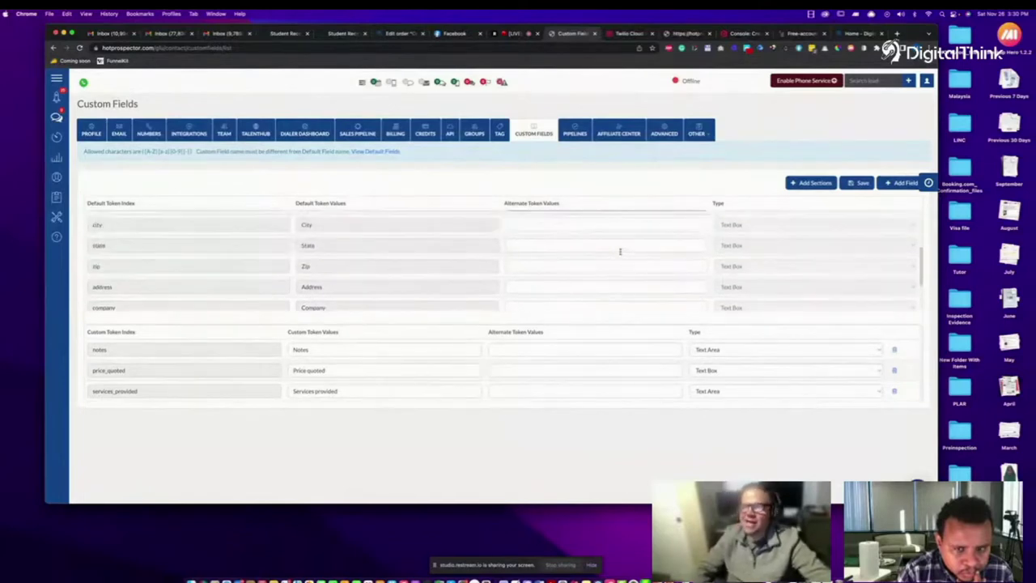
scroll(620, 252, "down", 3)
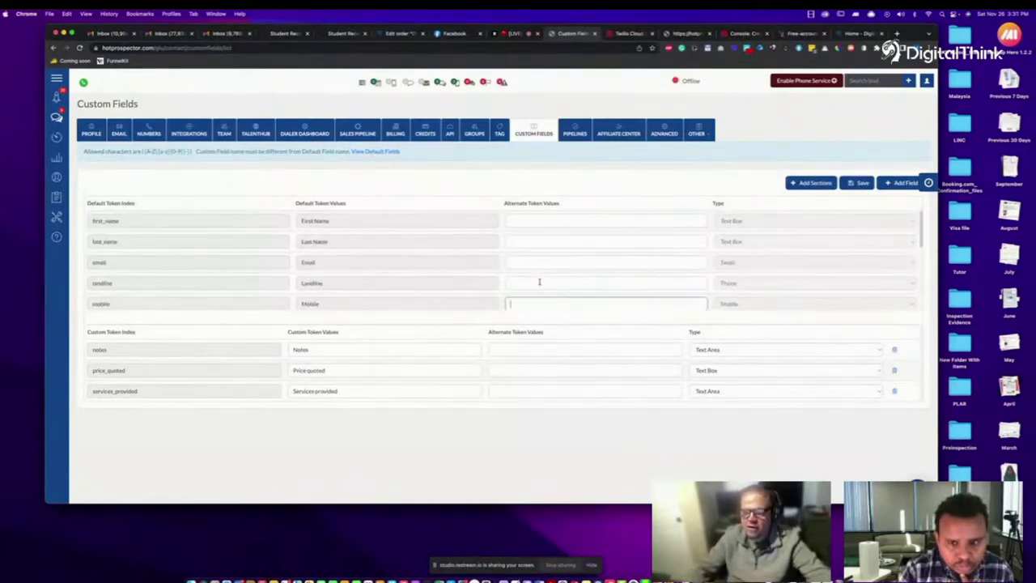
scroll(623, 281, "up", 3)
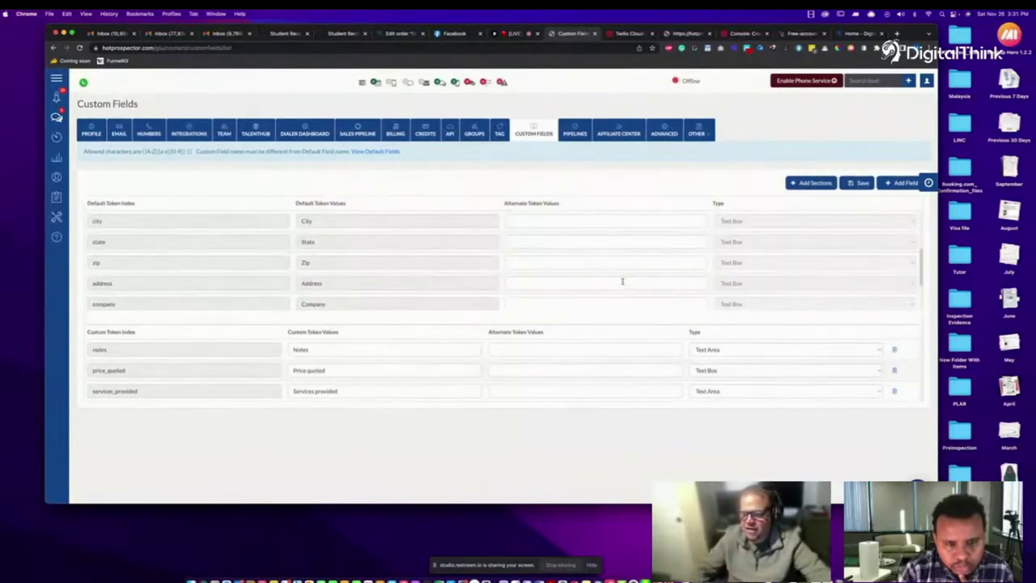
scroll(623, 281, "up", 5)
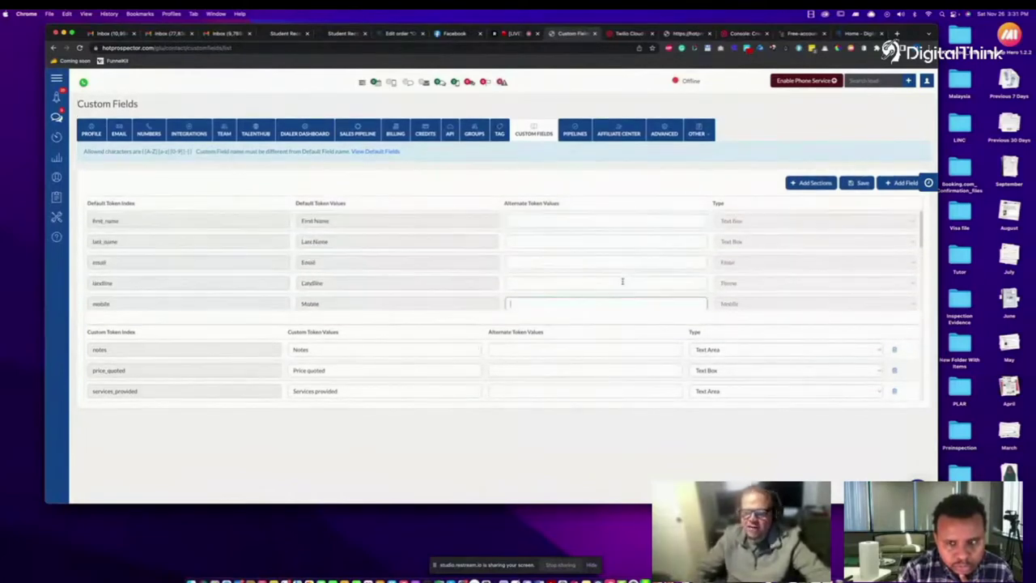
scroll(623, 281, "down", 5)
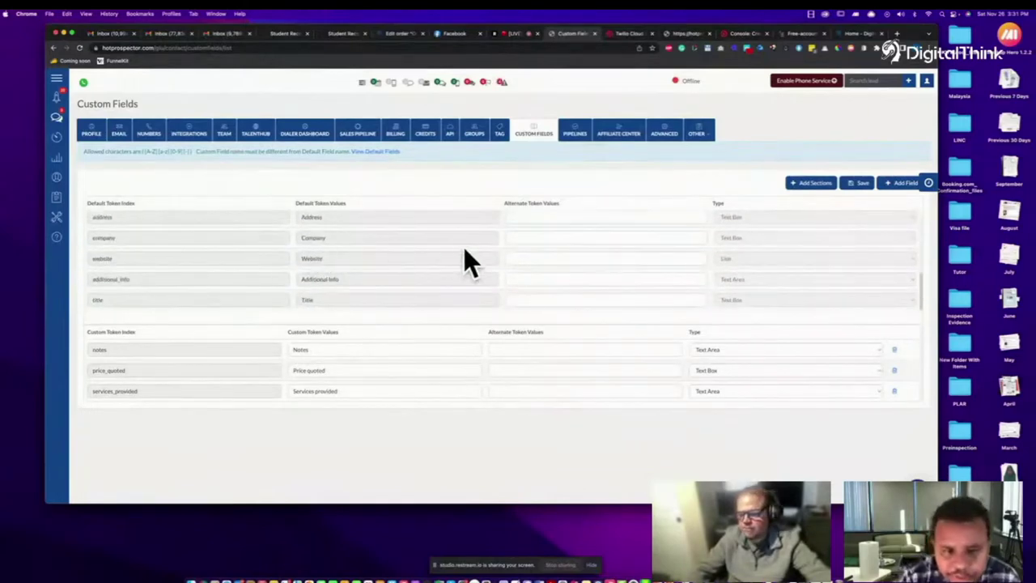
scroll(486, 263, "up", 5)
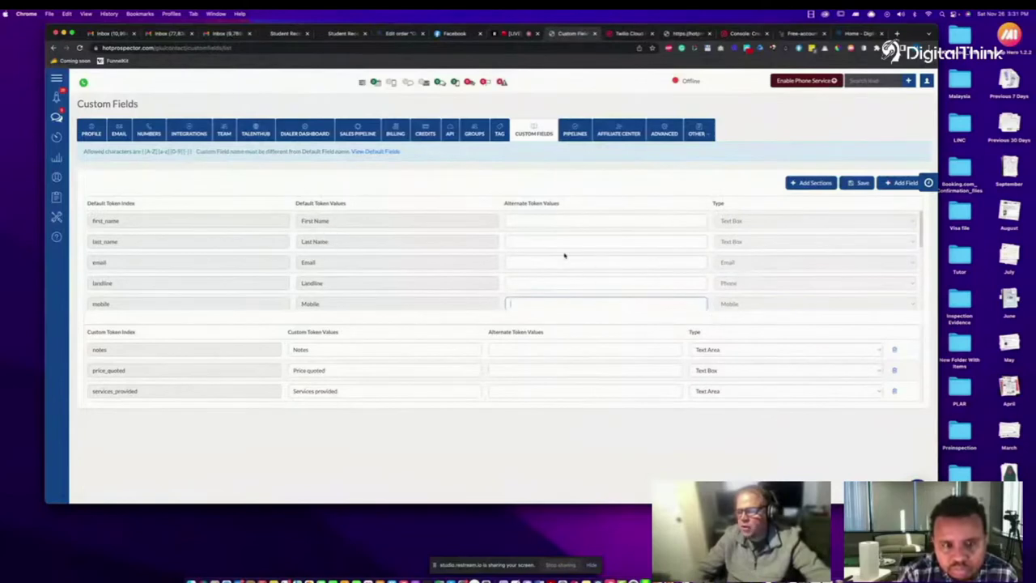
scroll(565, 256, "down", 2)
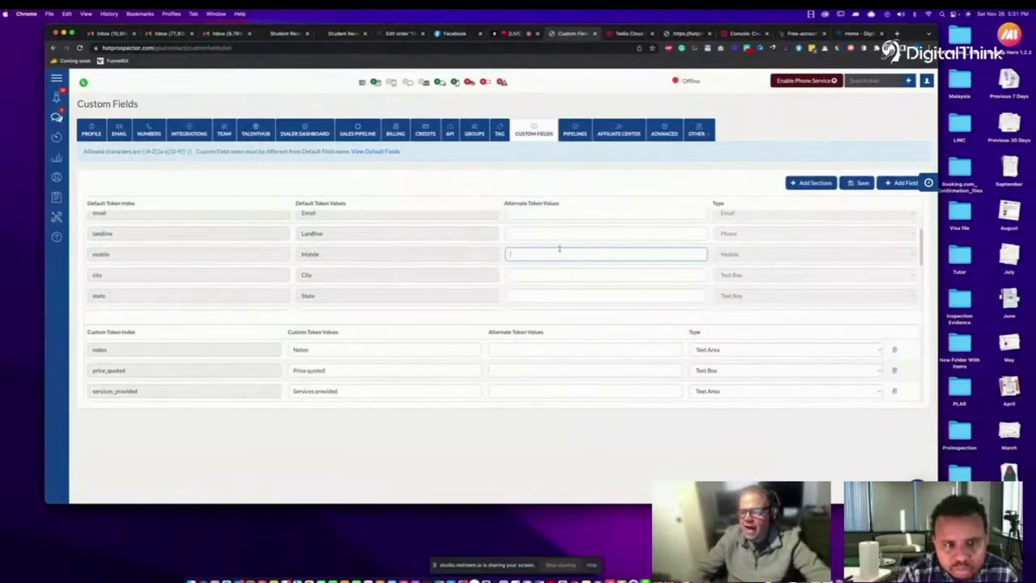
scroll(401, 243, "down", 5)
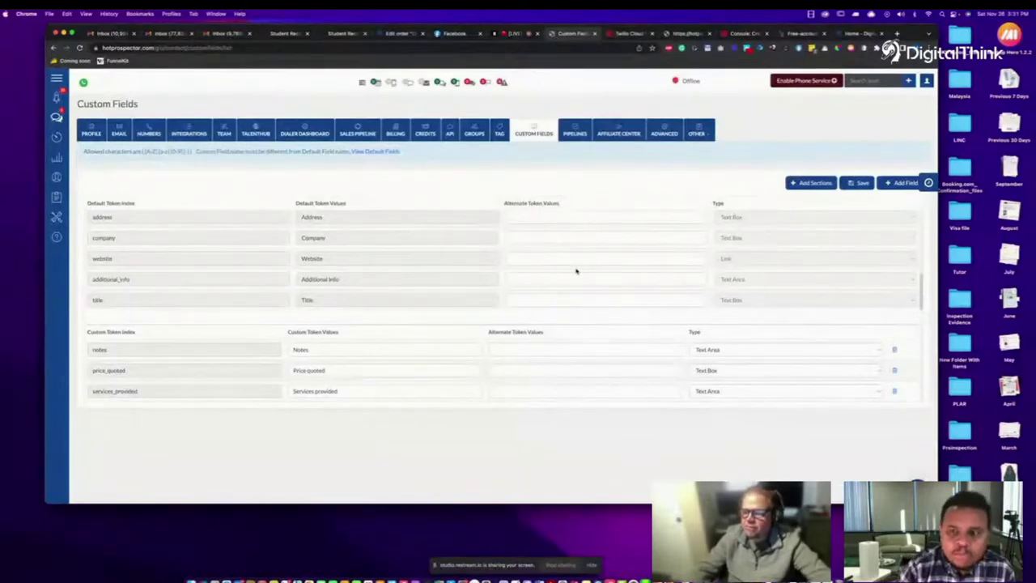
Step: Add a new custom field row and label it 'Budget'
left_click(905, 182)
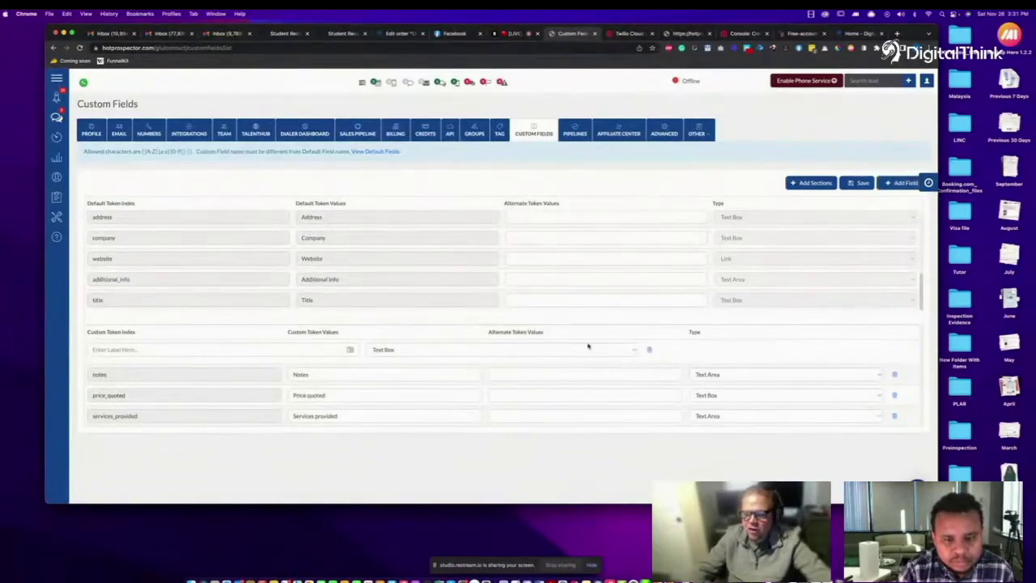
left_click(152, 349)
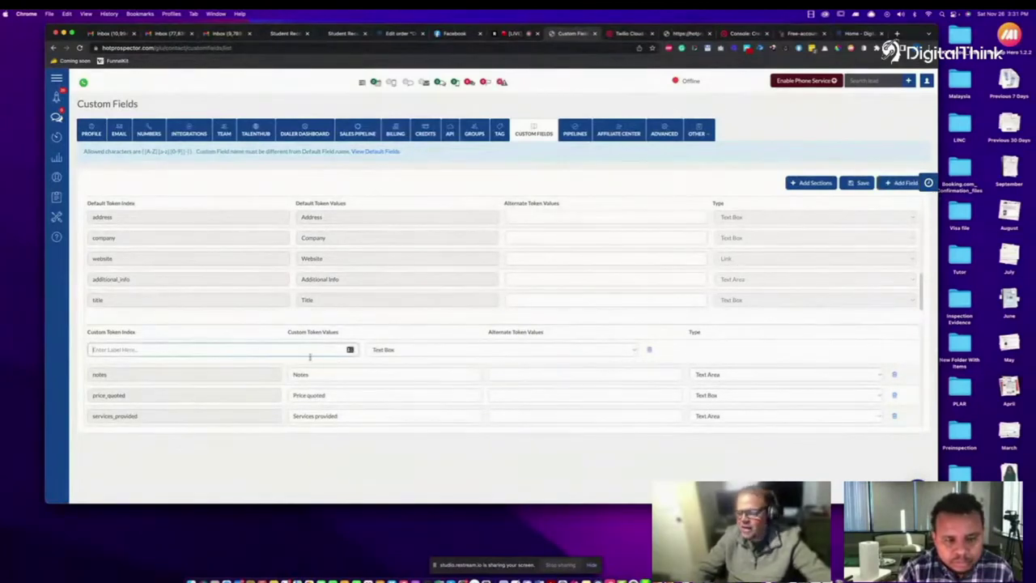
left_click(424, 351)
left_click(421, 353)
left_click(421, 353)
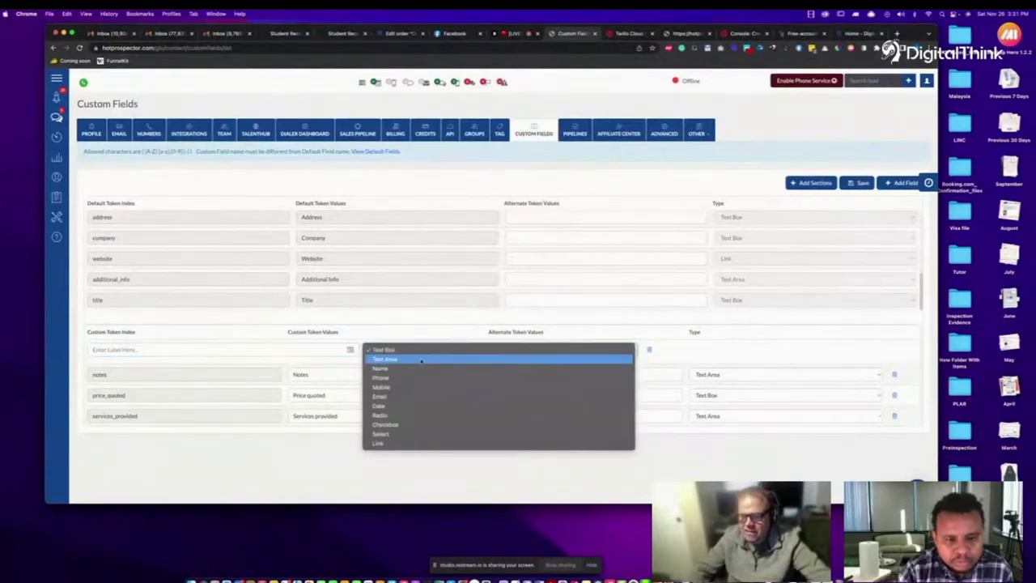
left_click(187, 349)
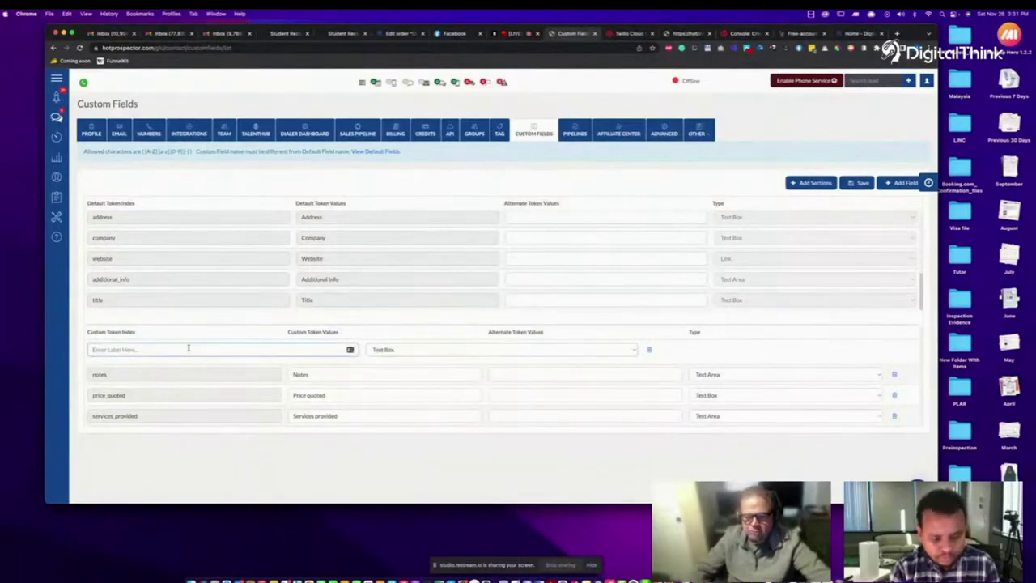
type("Budget")
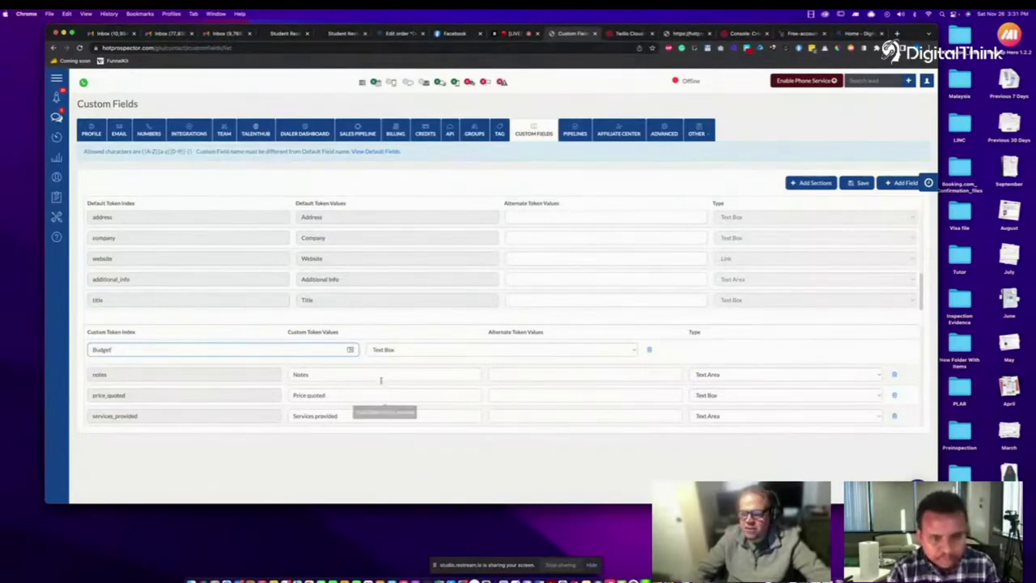
Step: Browse the Budget field's type choices, leaving it as Text Box
left_click(414, 353)
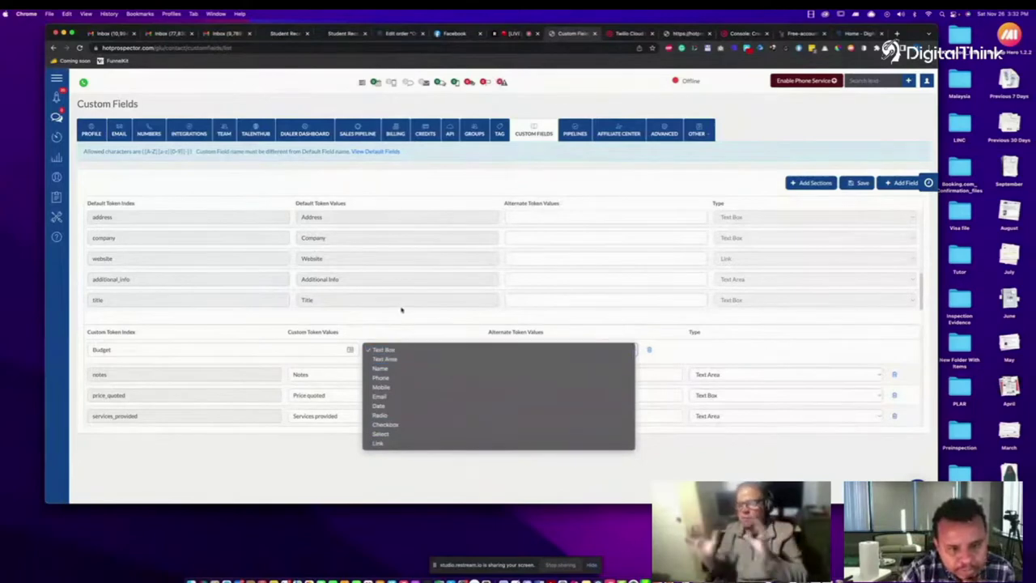
left_click(407, 350)
left_click(407, 352)
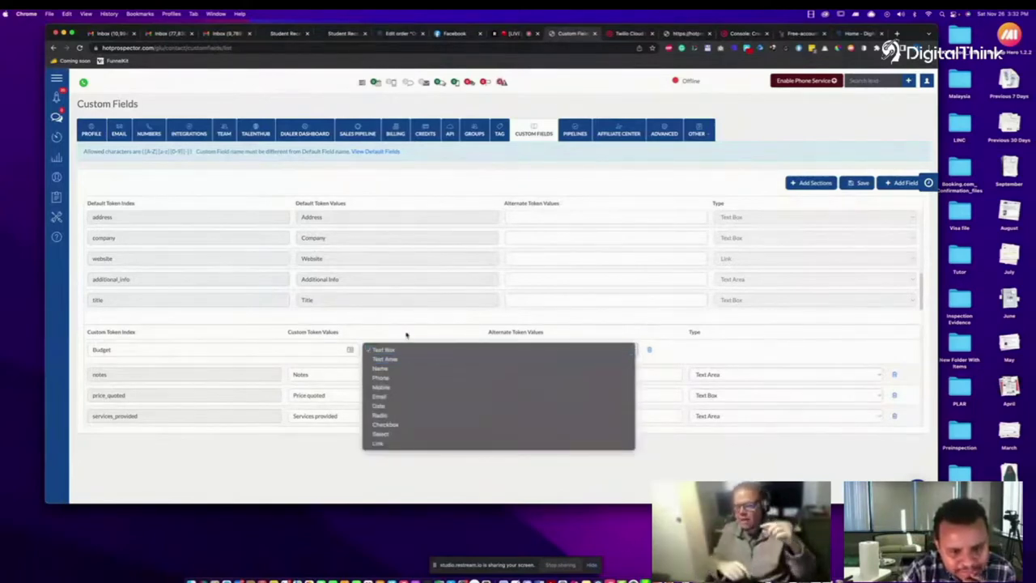
left_click(405, 334)
left_click(401, 350)
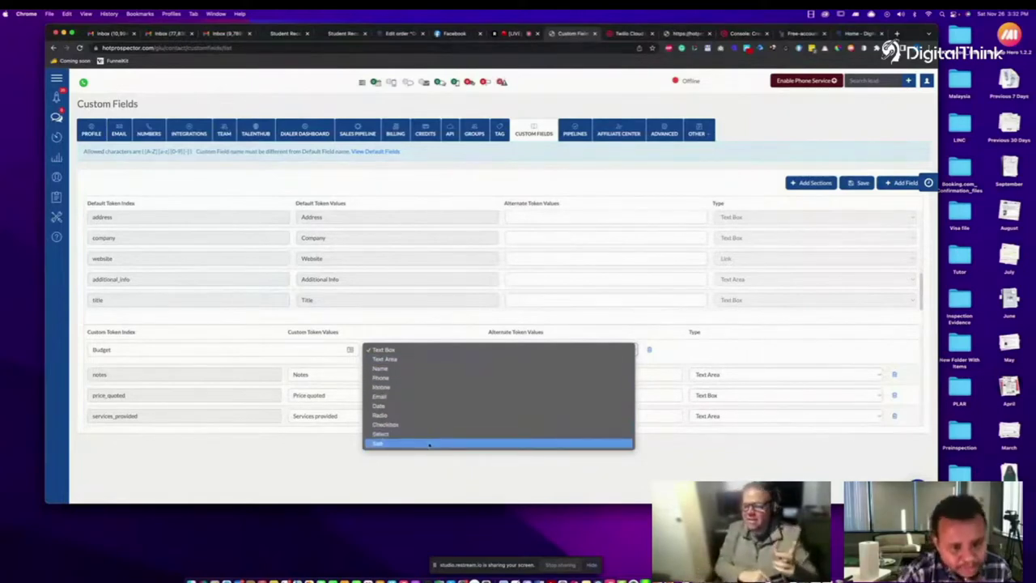
left_click(405, 350)
triple_click(251, 352)
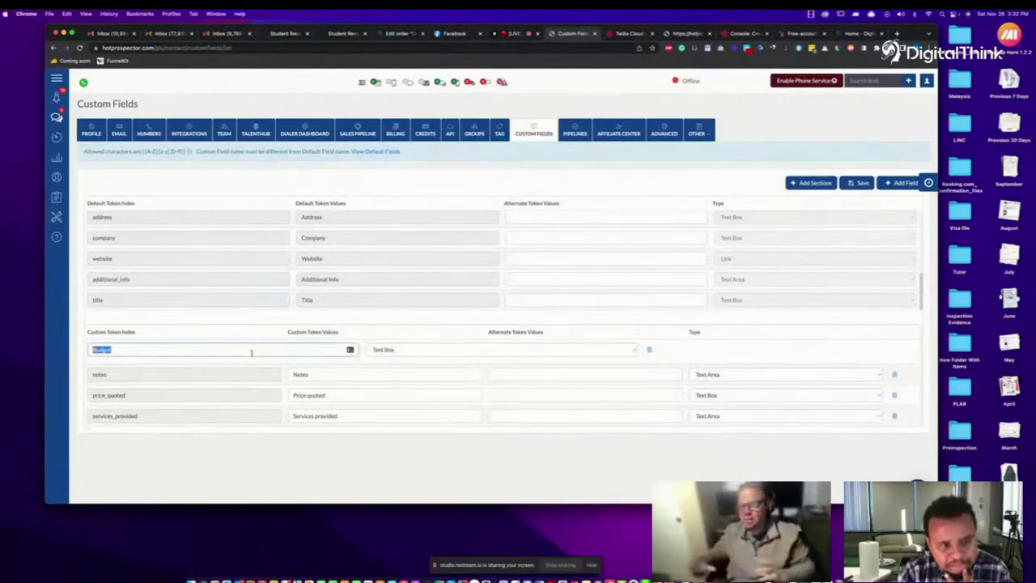
scroll(556, 391, "down", 1)
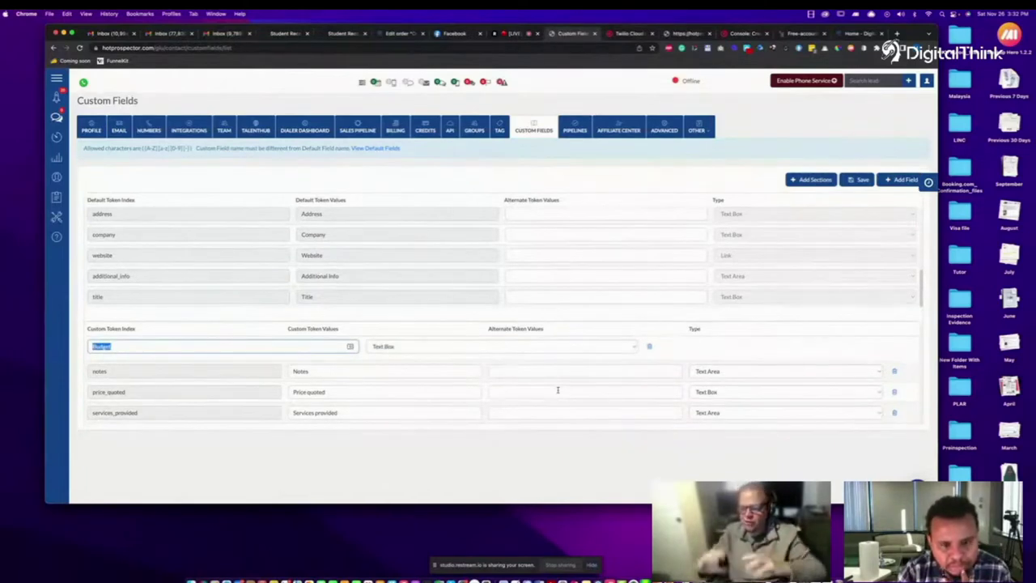
scroll(557, 389, "up", 1)
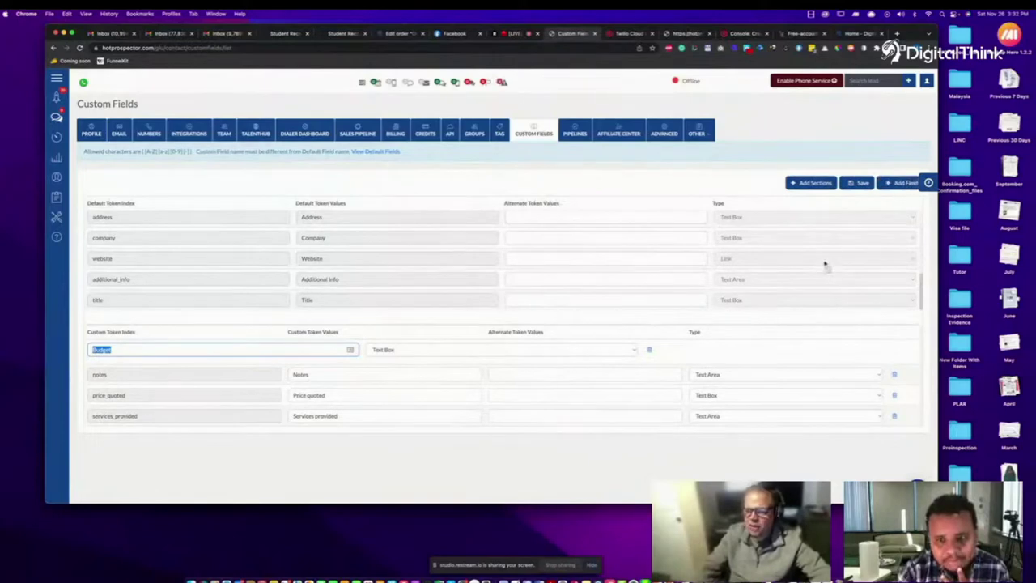
Step: Choose Date from the Budget field's Type list and confirm it stays Date
left_click(386, 352)
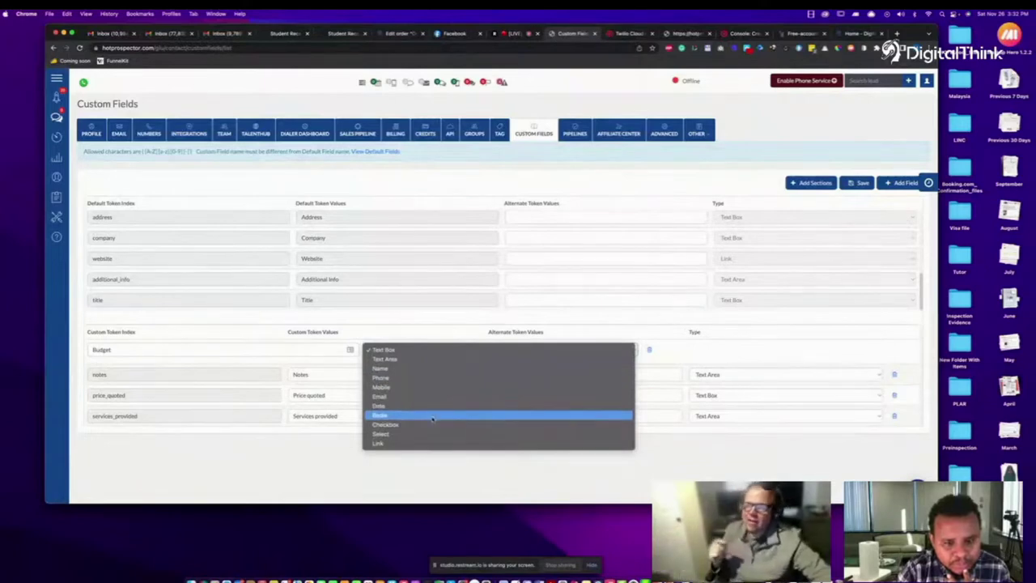
left_click(418, 407)
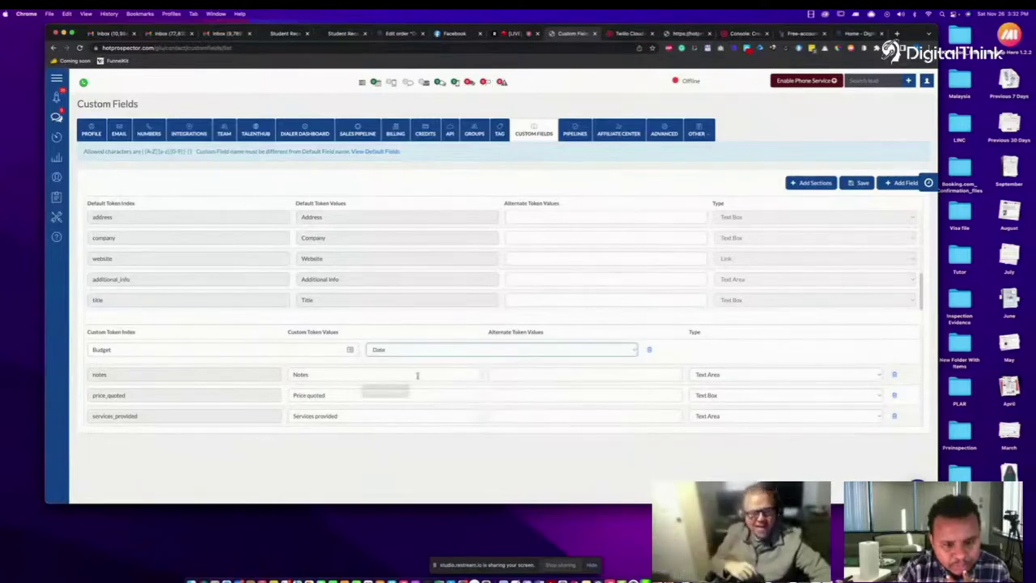
left_click(400, 351)
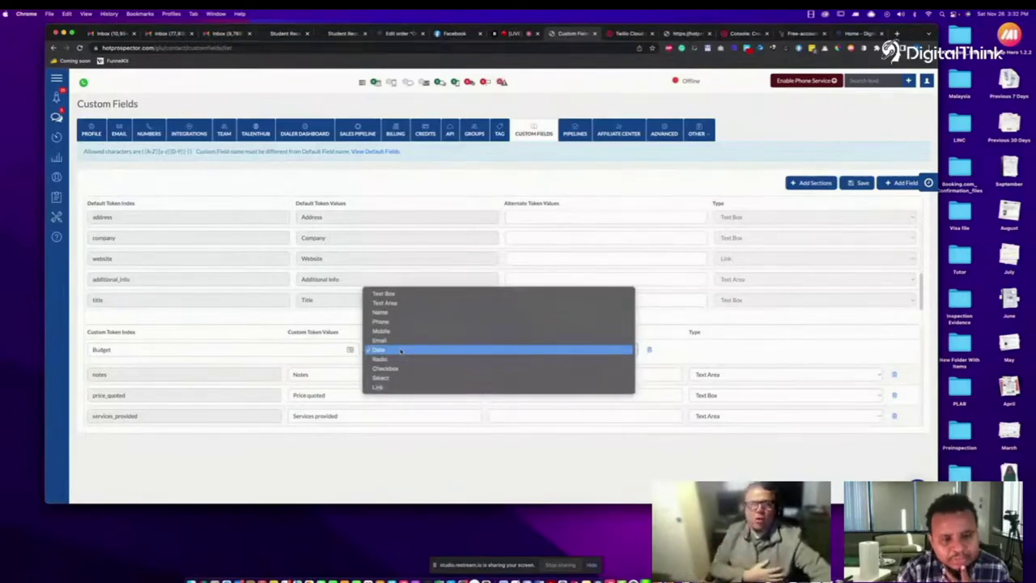
left_click(400, 351)
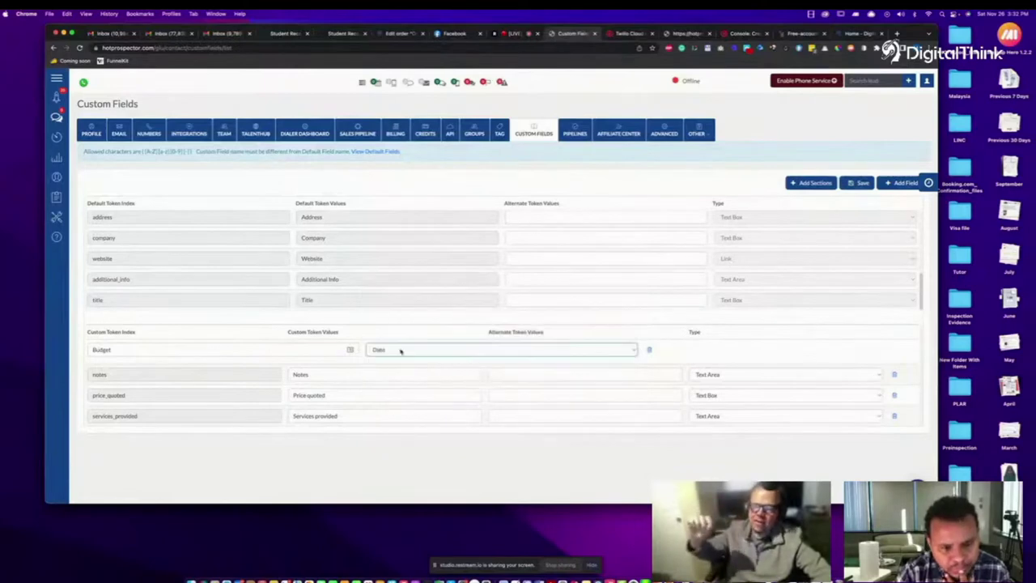
left_click(400, 350)
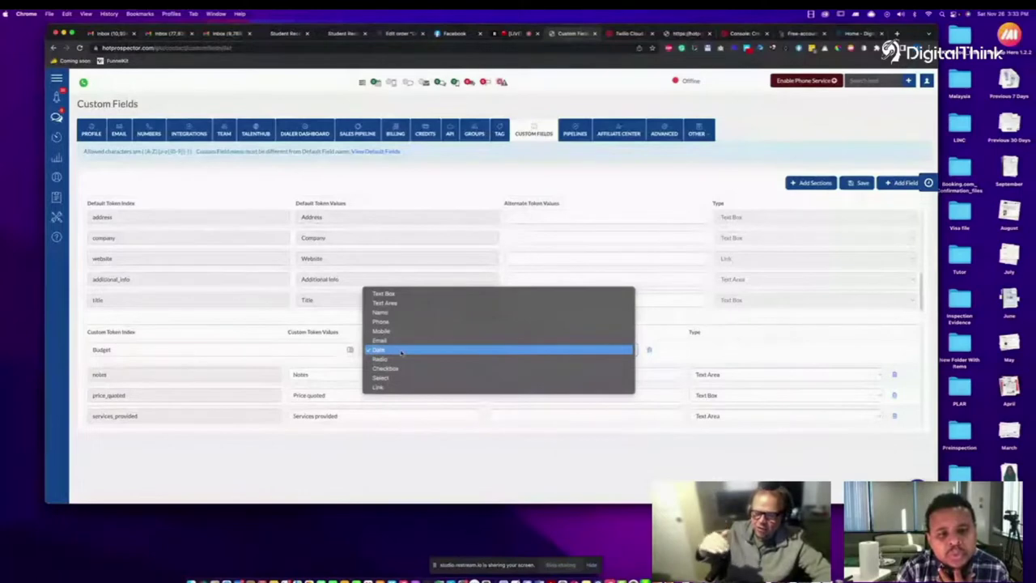
left_click(400, 351)
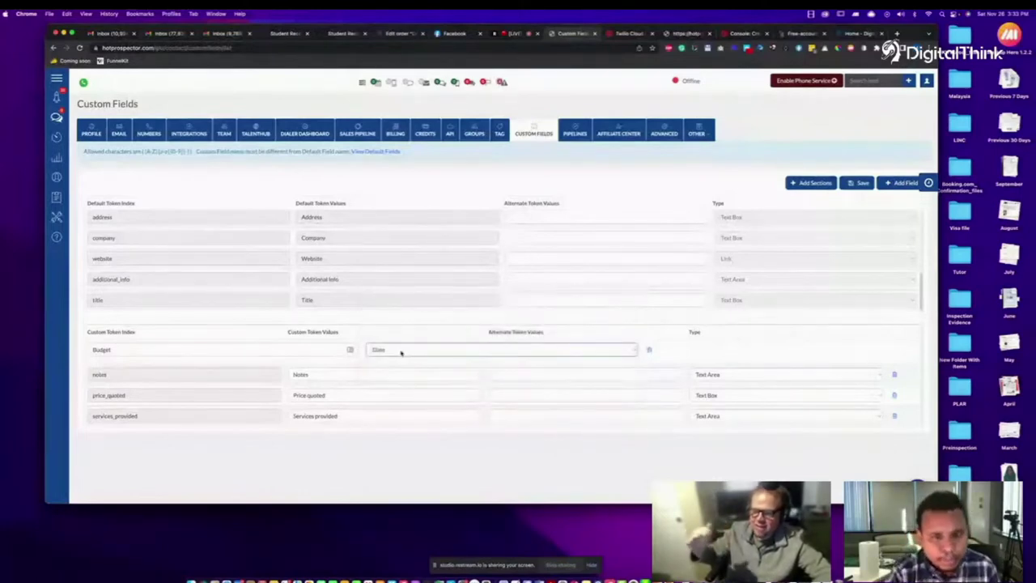
scroll(550, 315, "down", 1)
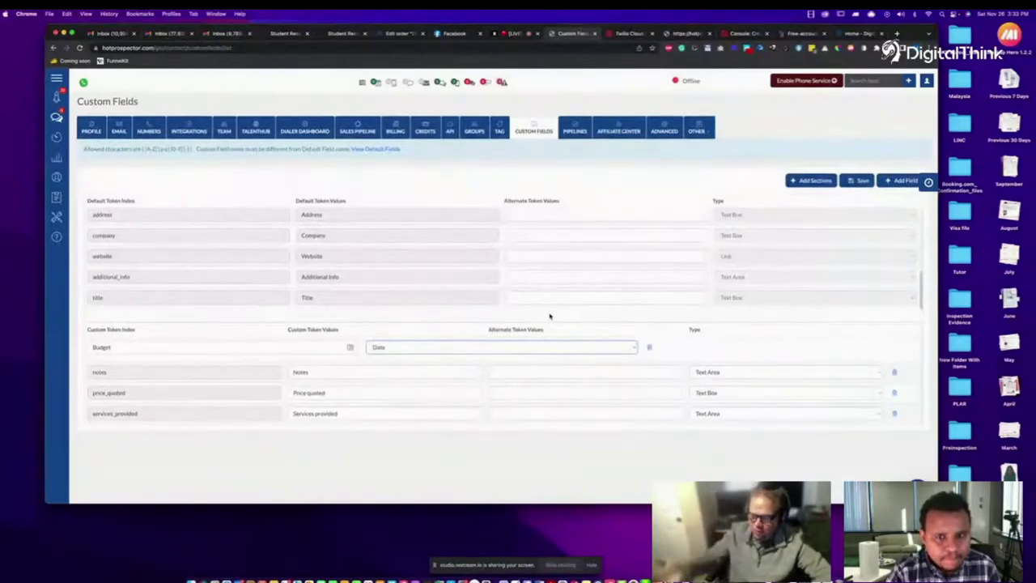
scroll(550, 316, "up", 1)
scroll(583, 259, "up", 3)
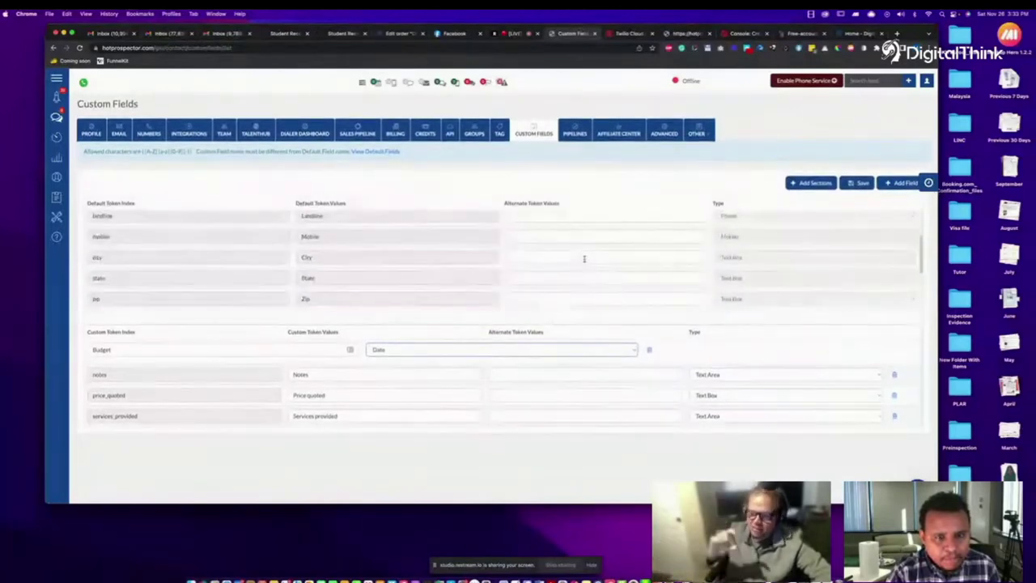
scroll(584, 259, "up", 1)
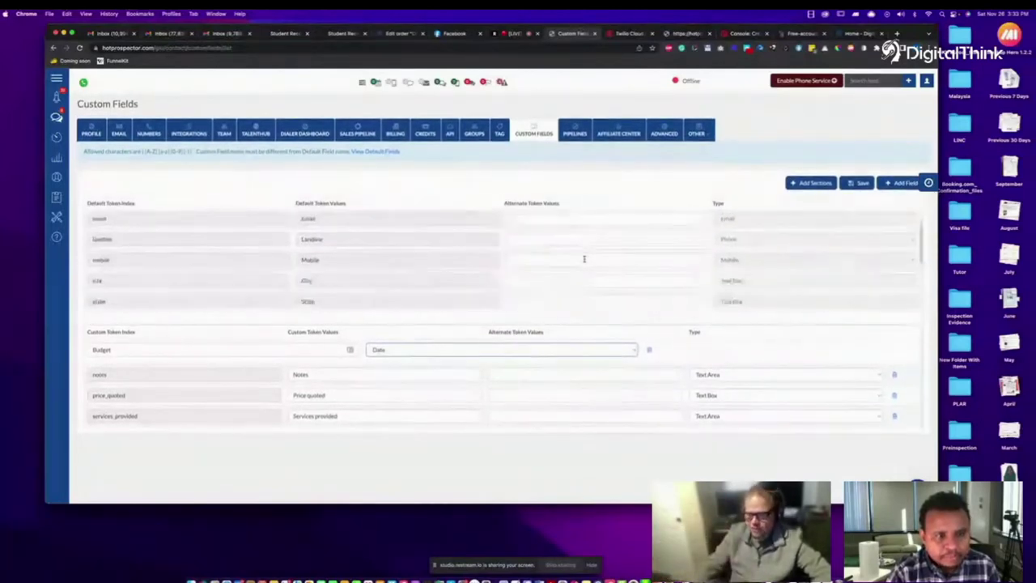
scroll(584, 258, "down", 4)
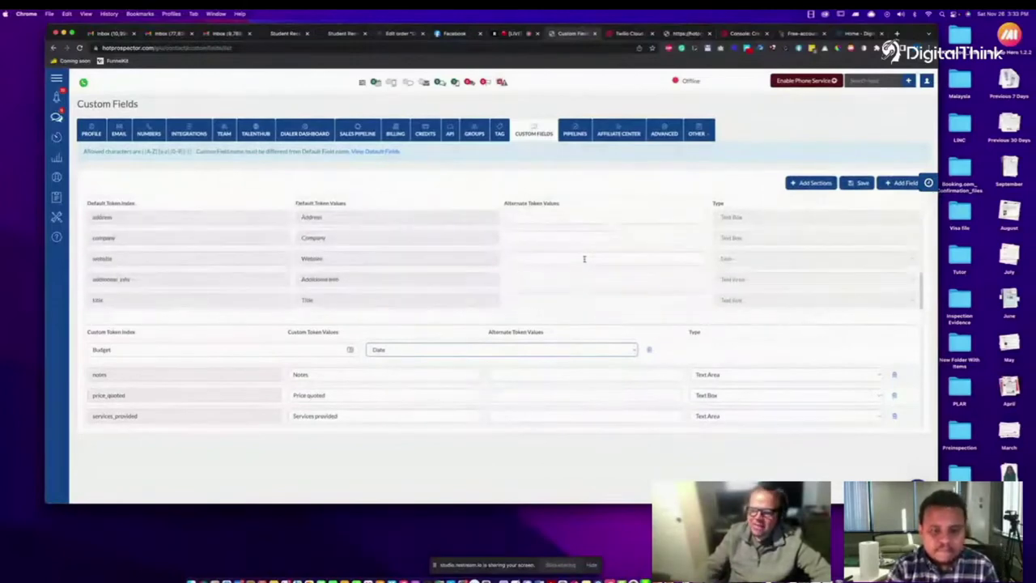
left_click(443, 352)
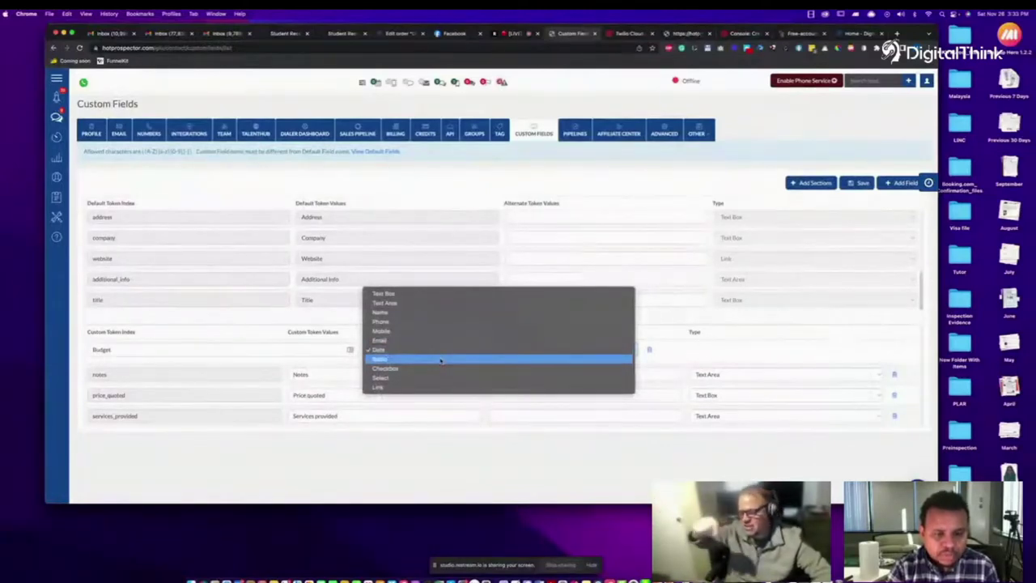
Step: Try the Radio type for Budget, entering options '1ed' and 'Bl' and adding a third
left_click(441, 360)
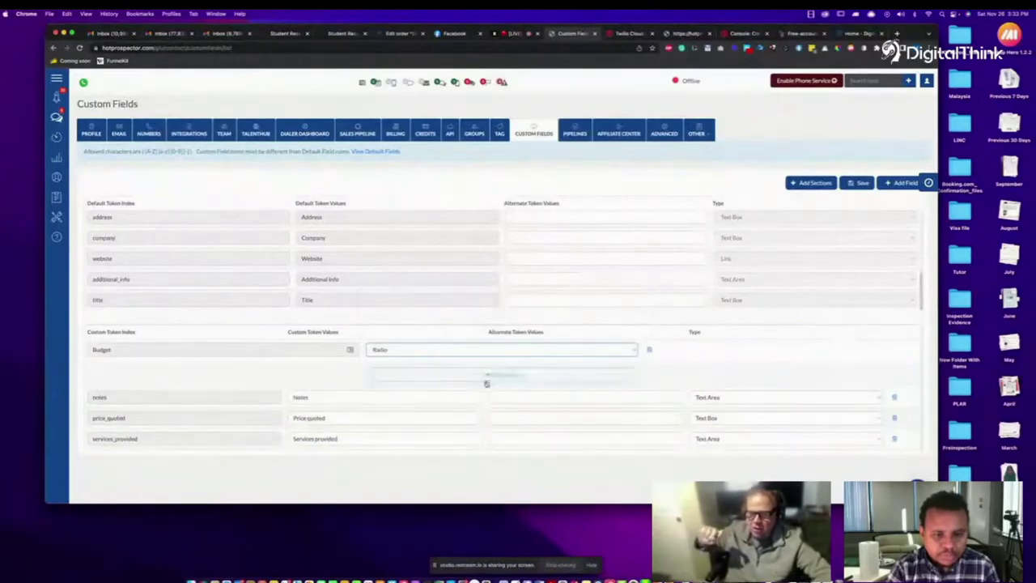
left_click(266, 378)
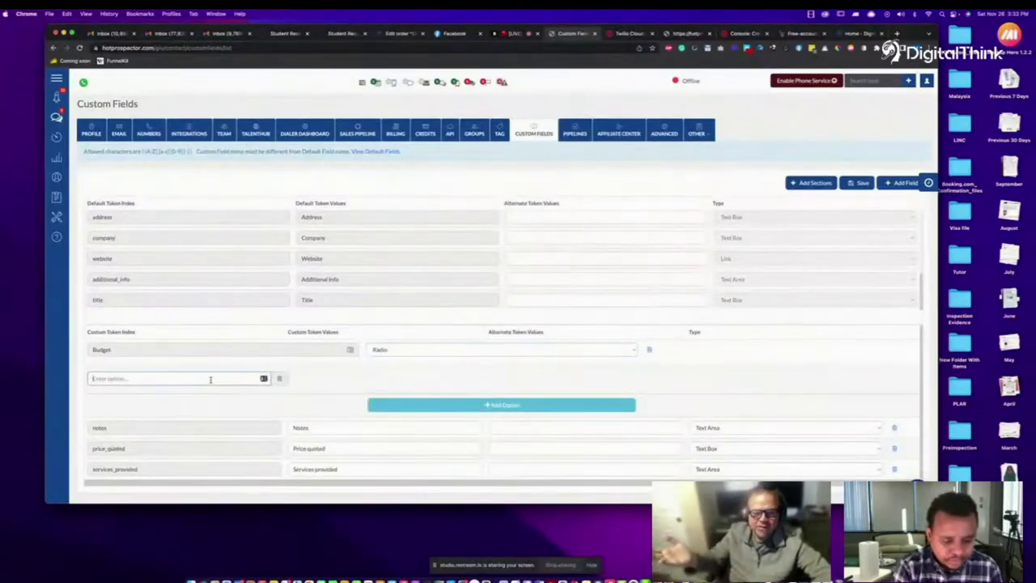
left_click(268, 378)
type("1ed")
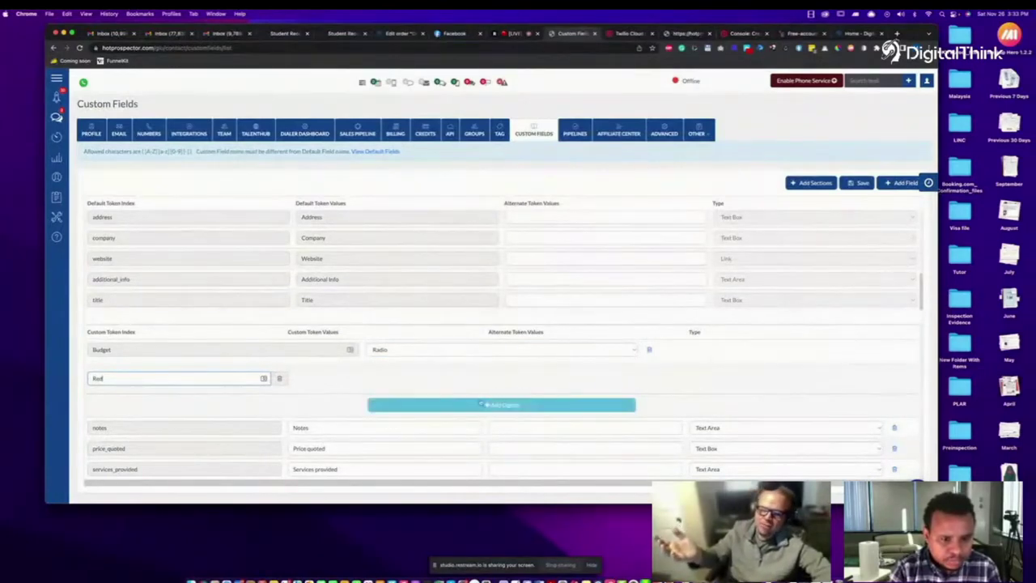
left_click(472, 406)
left_click(377, 379)
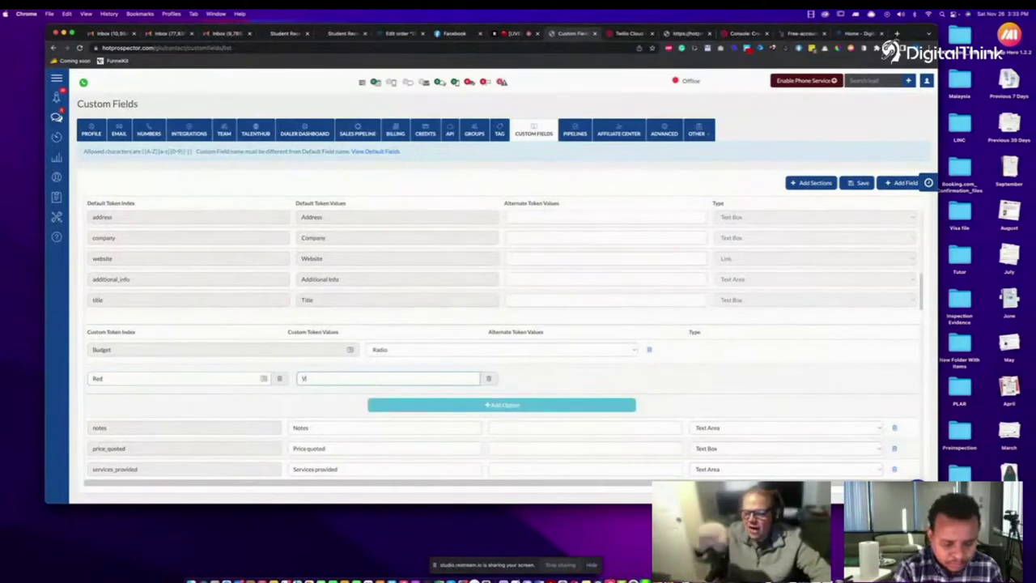
type("Blue")
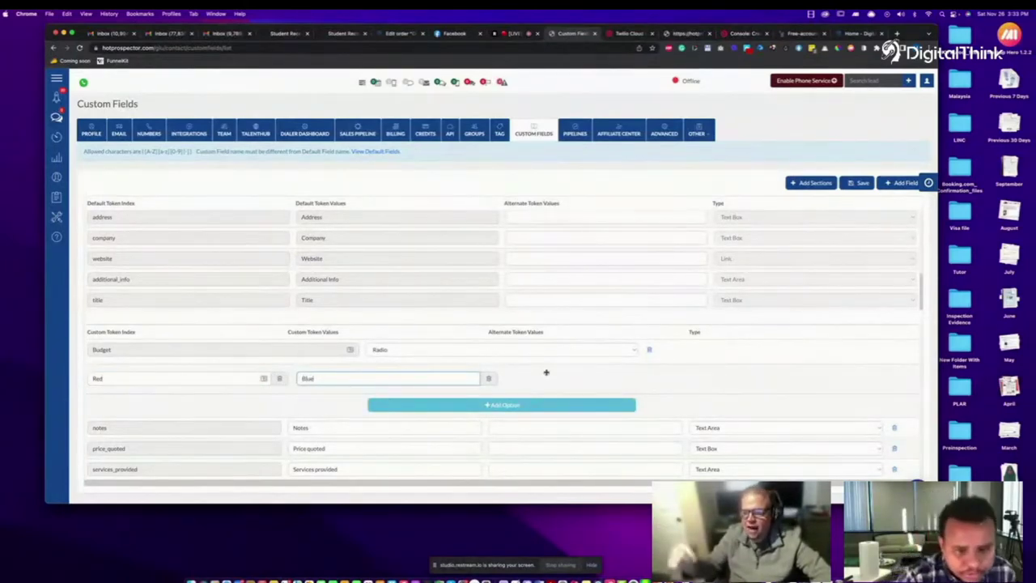
left_click(486, 404)
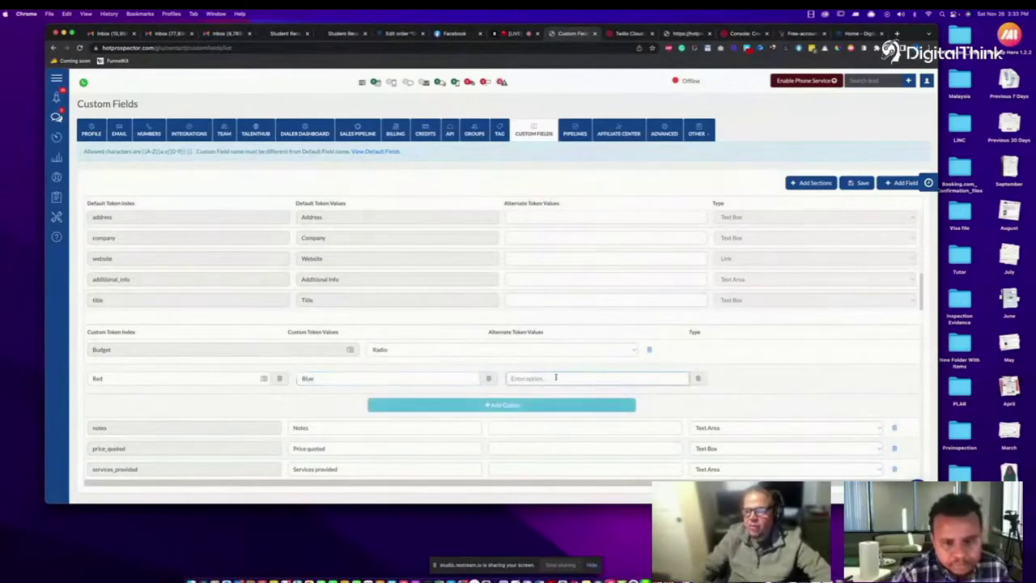
Step: Switch Budget to the Checkbox type and add several checkbox option entries
left_click(404, 352)
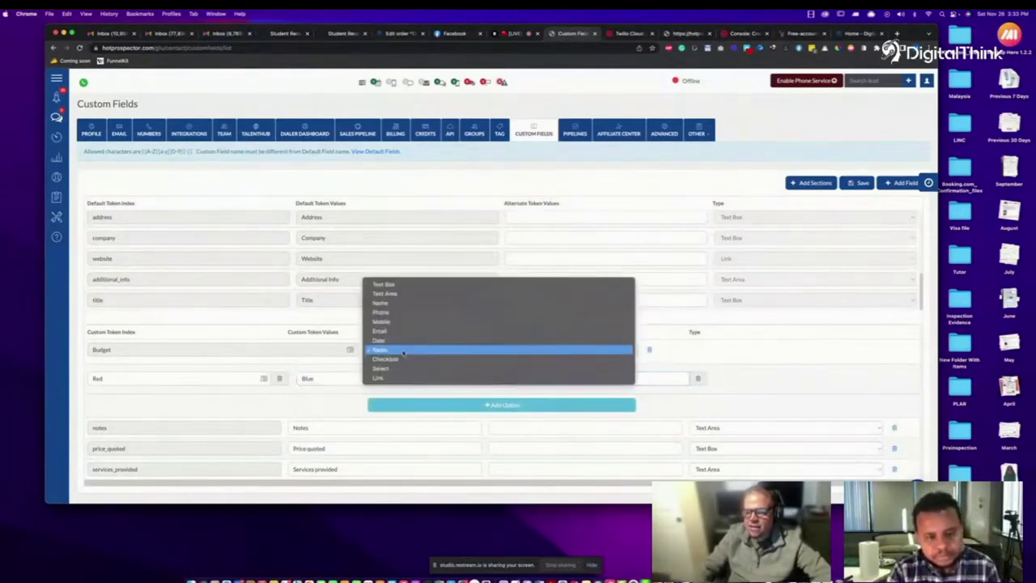
left_click(407, 360)
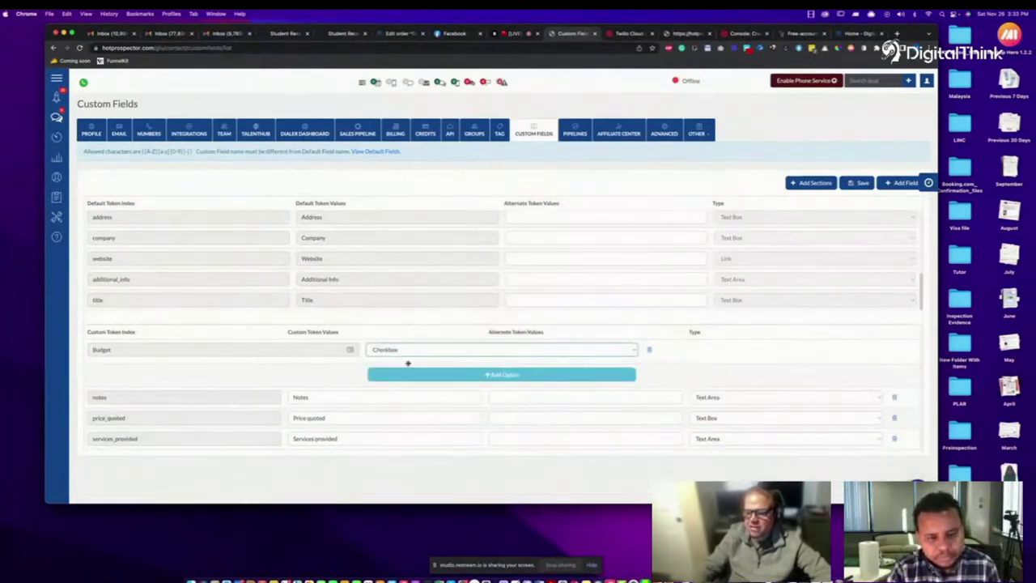
left_click(421, 375)
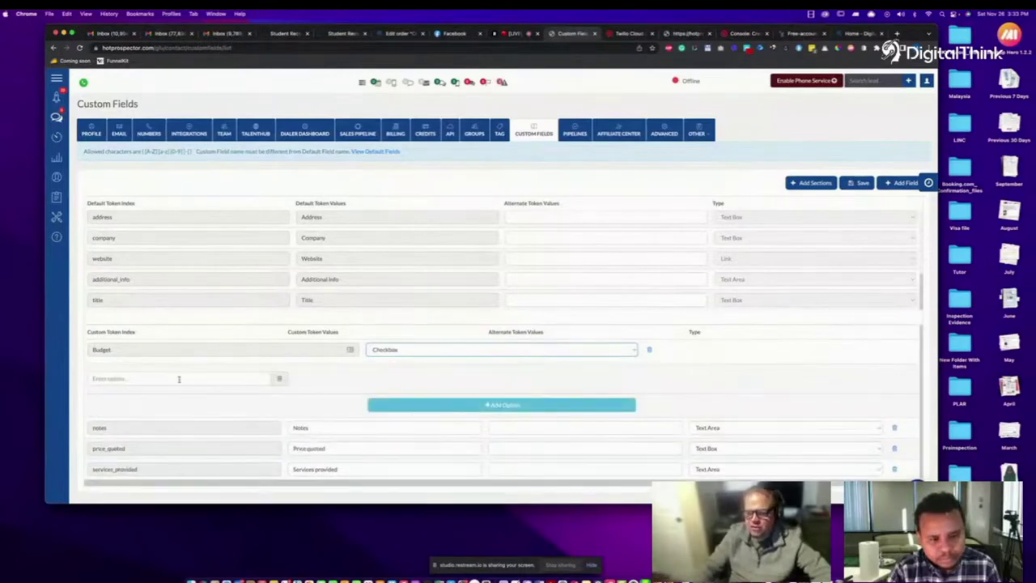
left_click(511, 407)
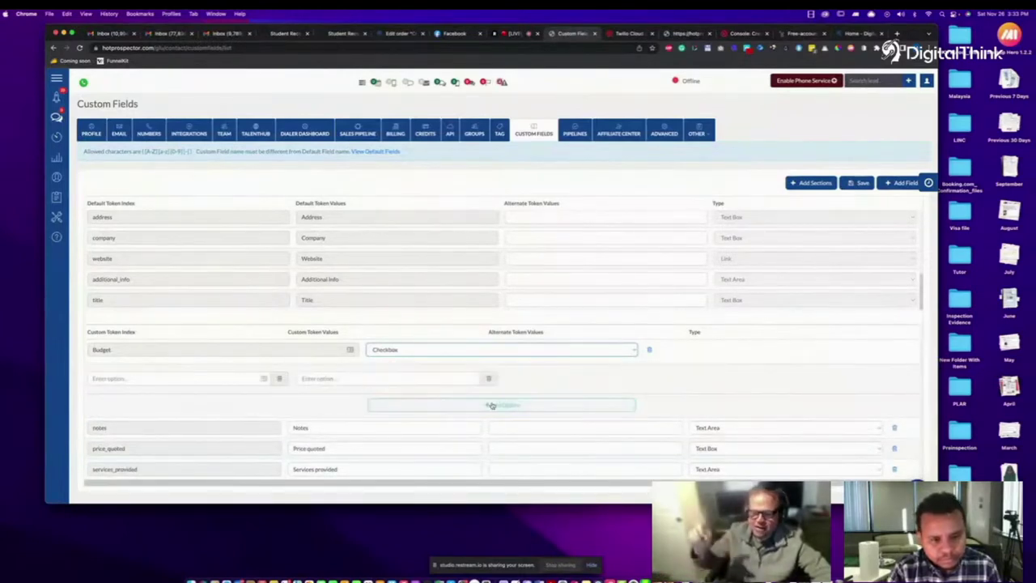
left_click(520, 409)
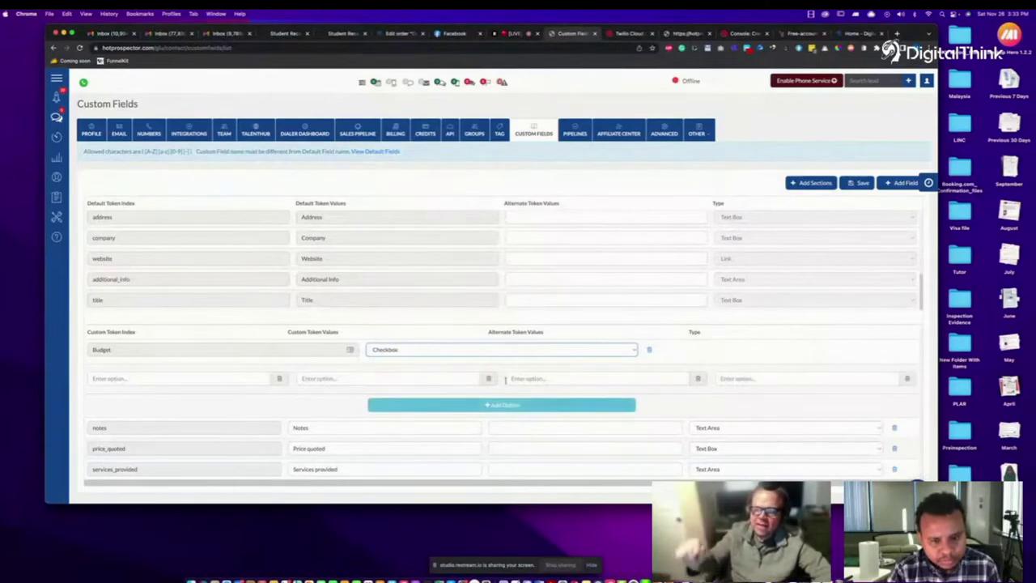
Step: Change the Budget field type to Link and leave the type list closed
left_click(461, 354)
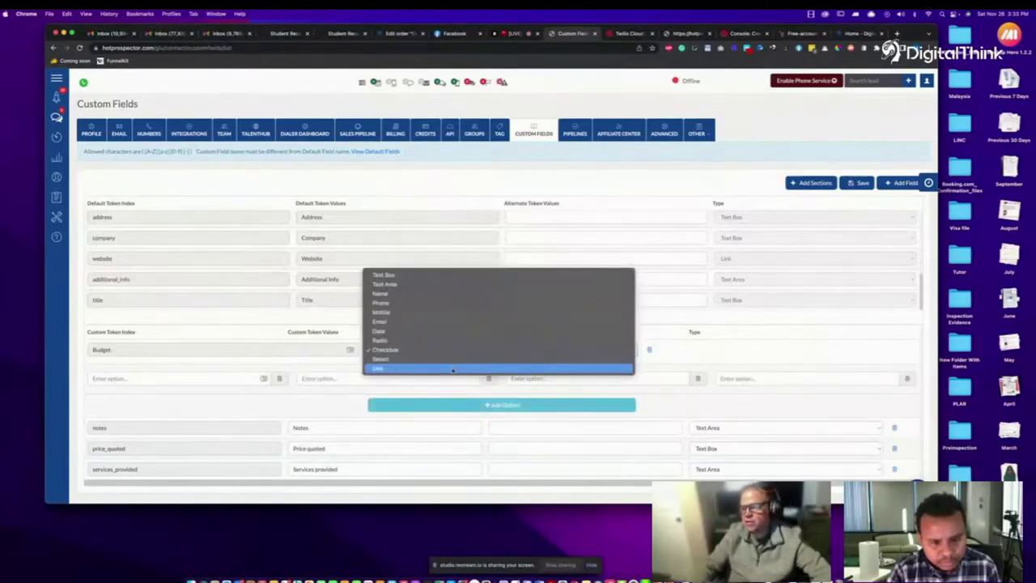
left_click(452, 369)
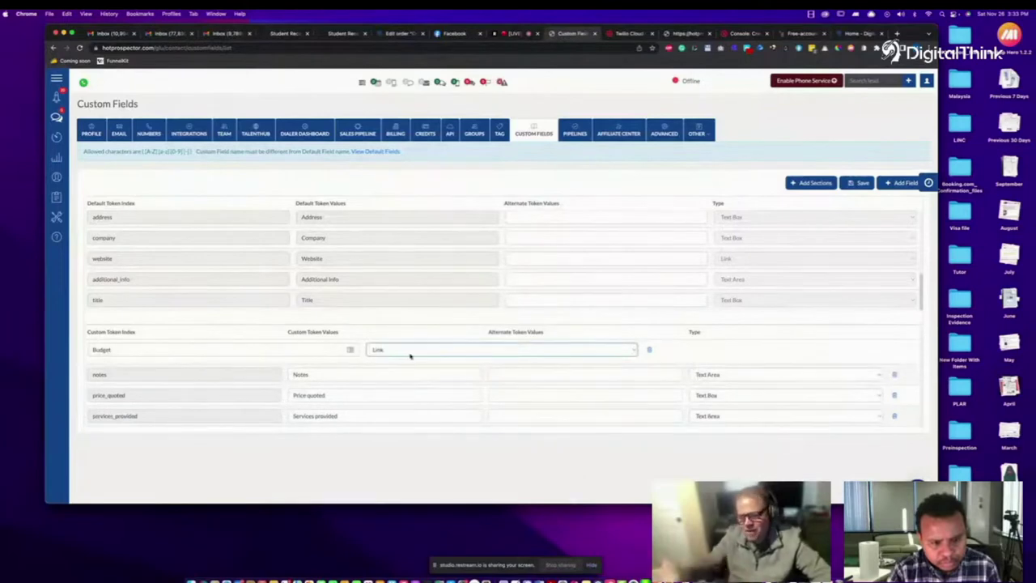
double_click(191, 350)
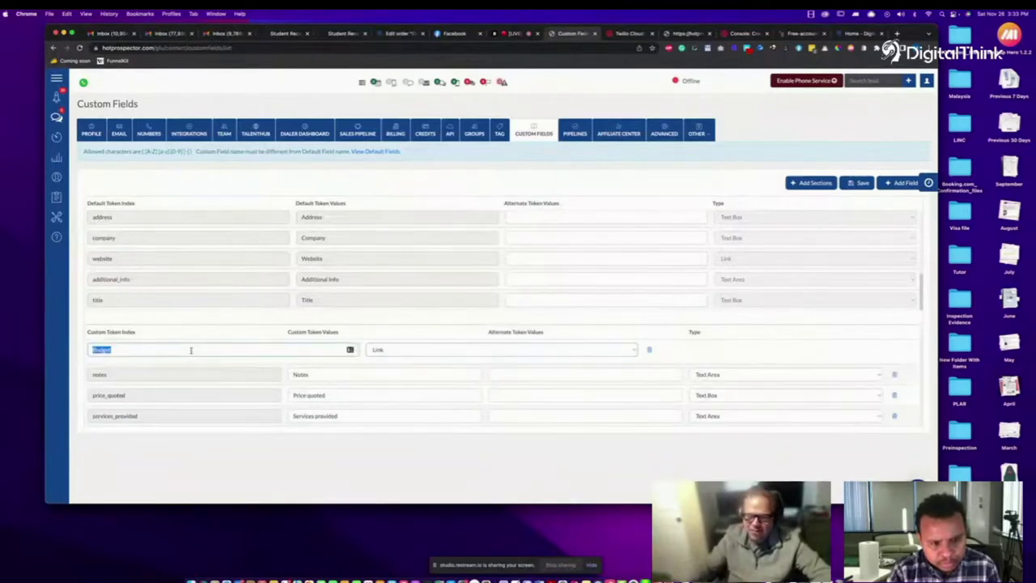
left_click(438, 353)
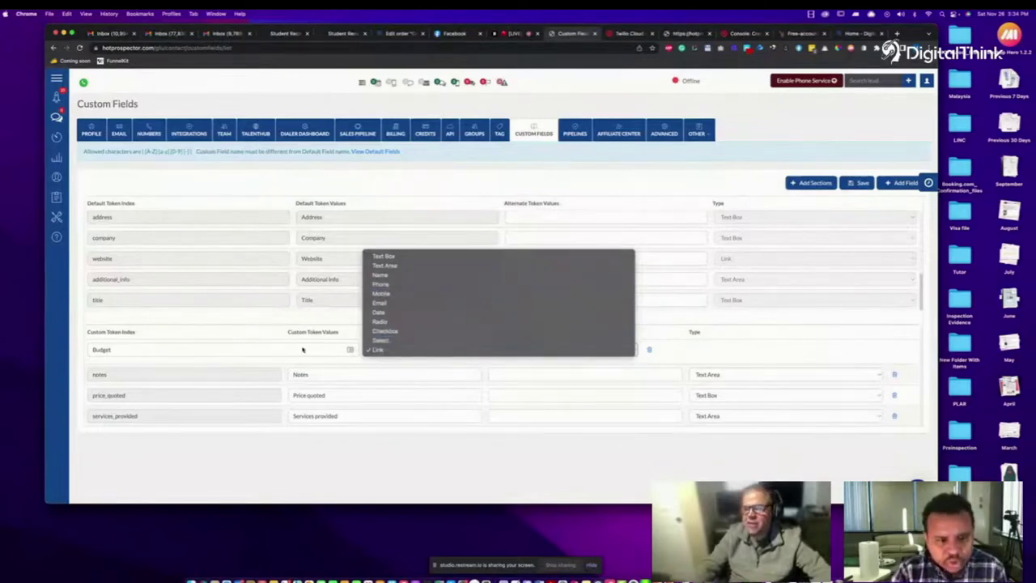
left_click(412, 349)
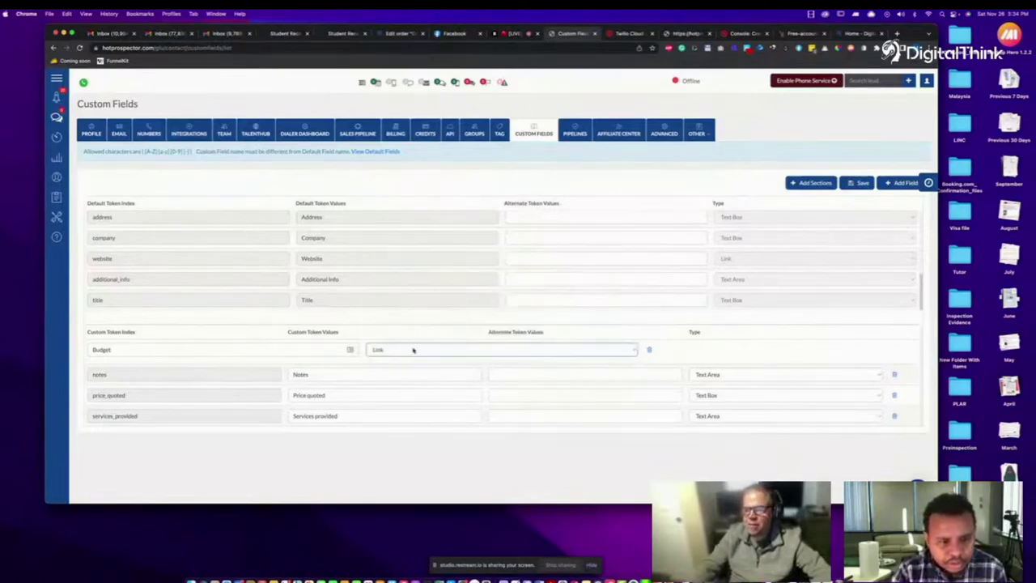
Step: Delete the Link-type Budget row and add a new custom field, entering its label
left_click(648, 349)
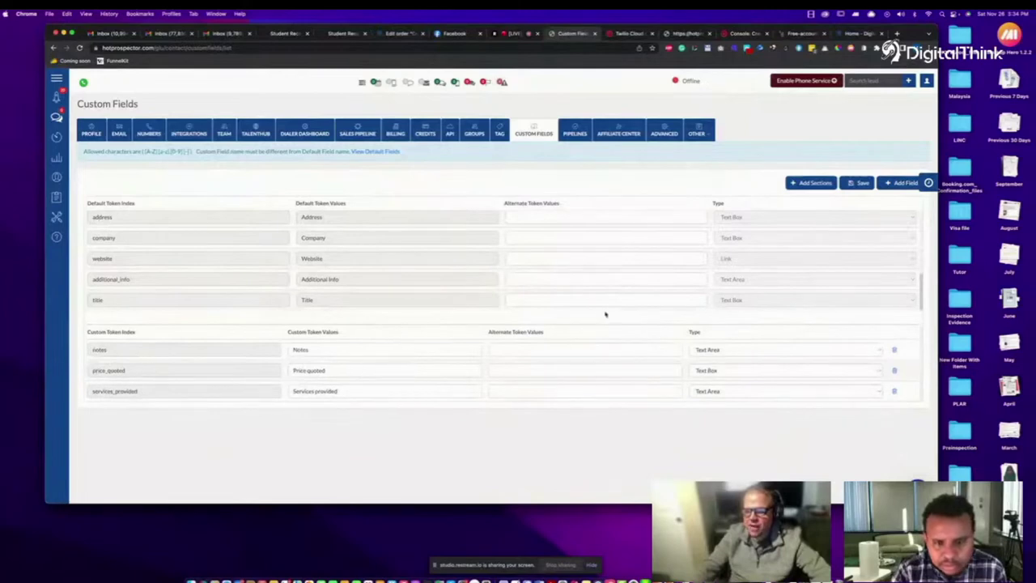
left_click(905, 184)
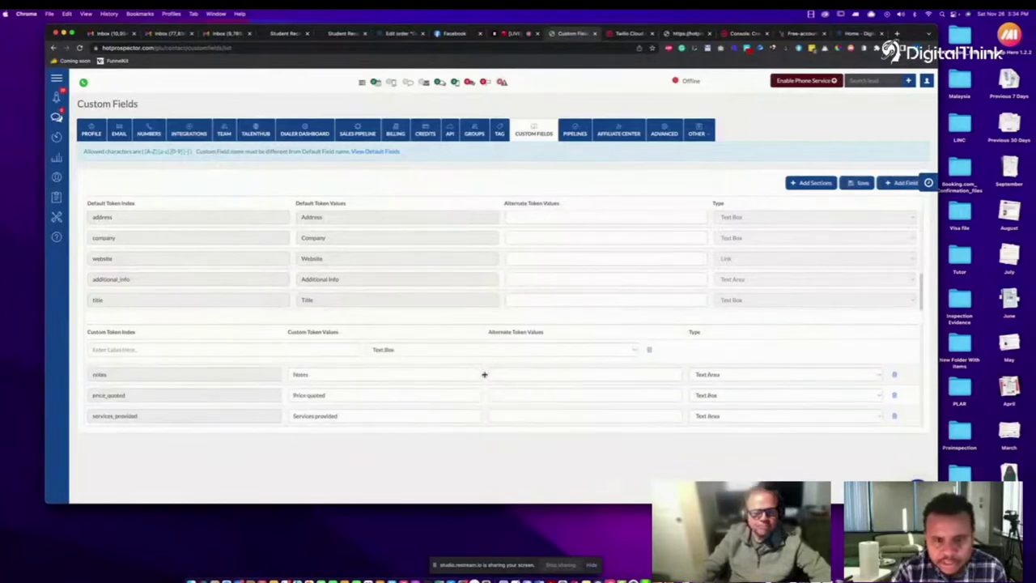
left_click(247, 345)
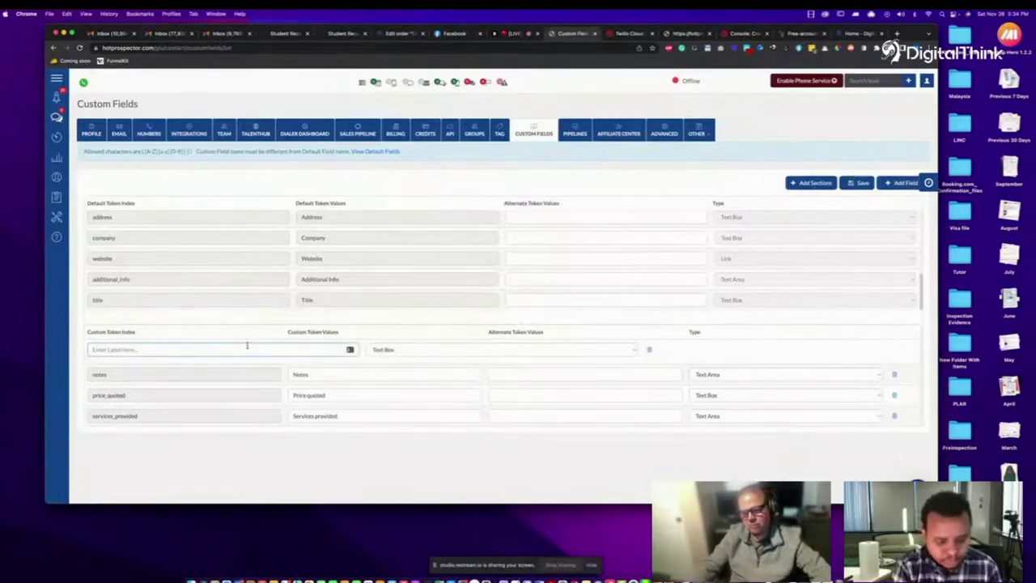
type("Bio")
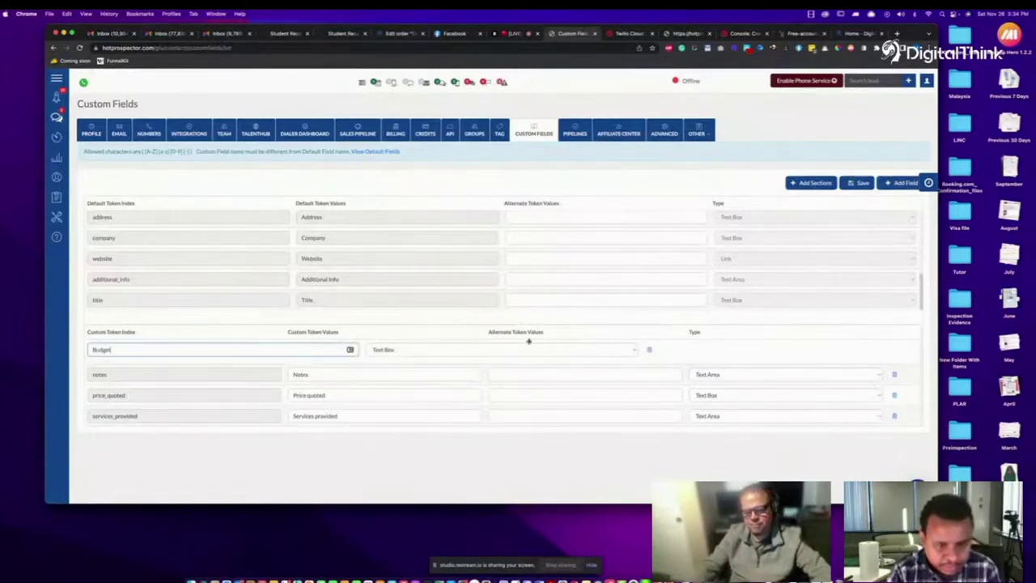
Step: Set the new field's type to Text Box after briefly choosing Text Area
left_click(400, 350)
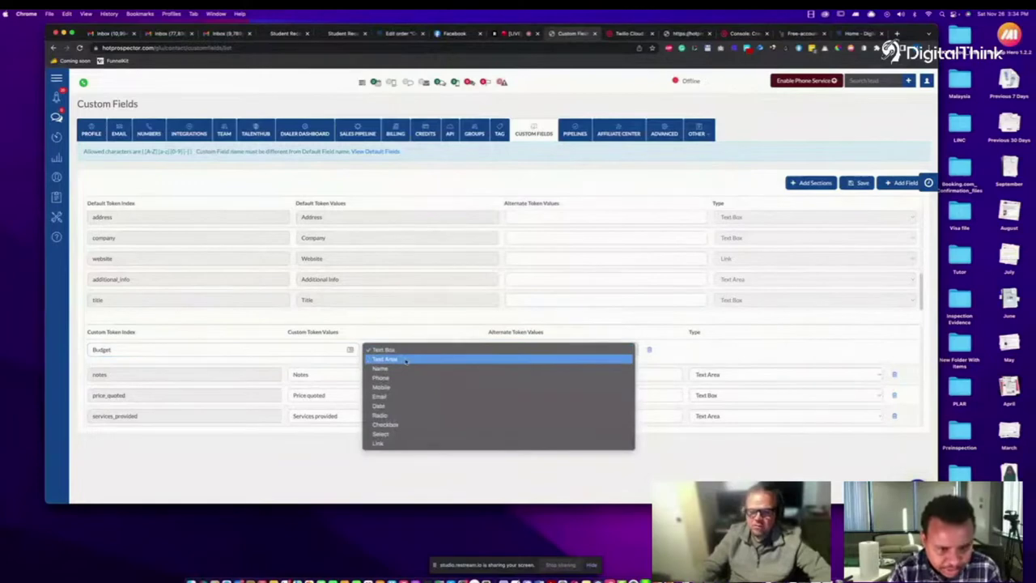
left_click(406, 359)
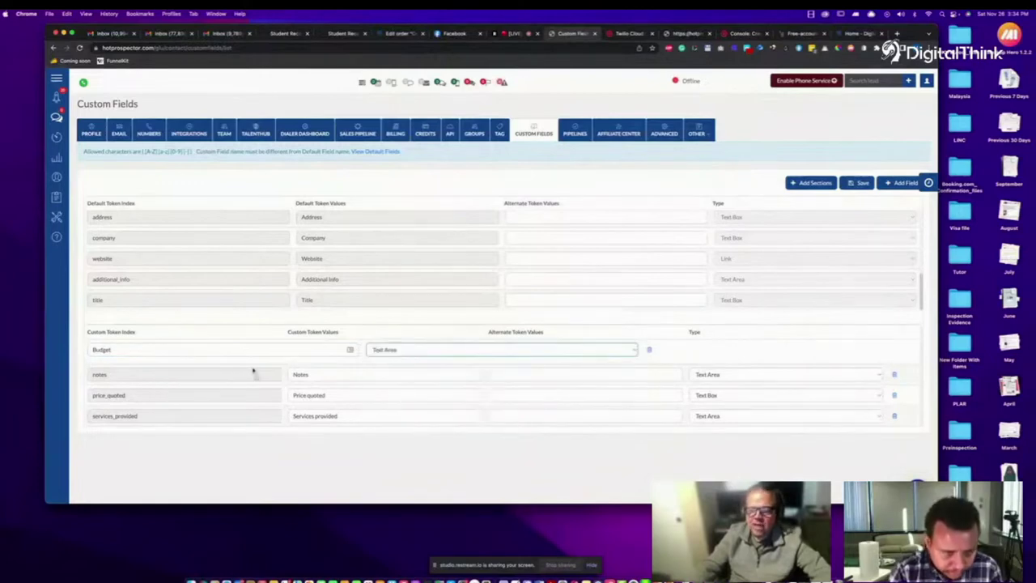
left_click(401, 349)
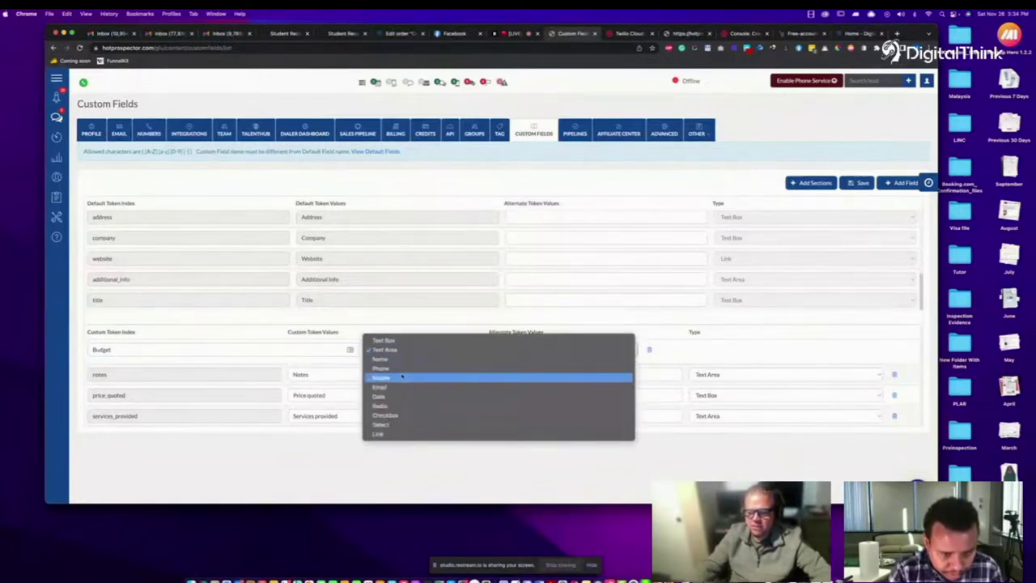
left_click(398, 342)
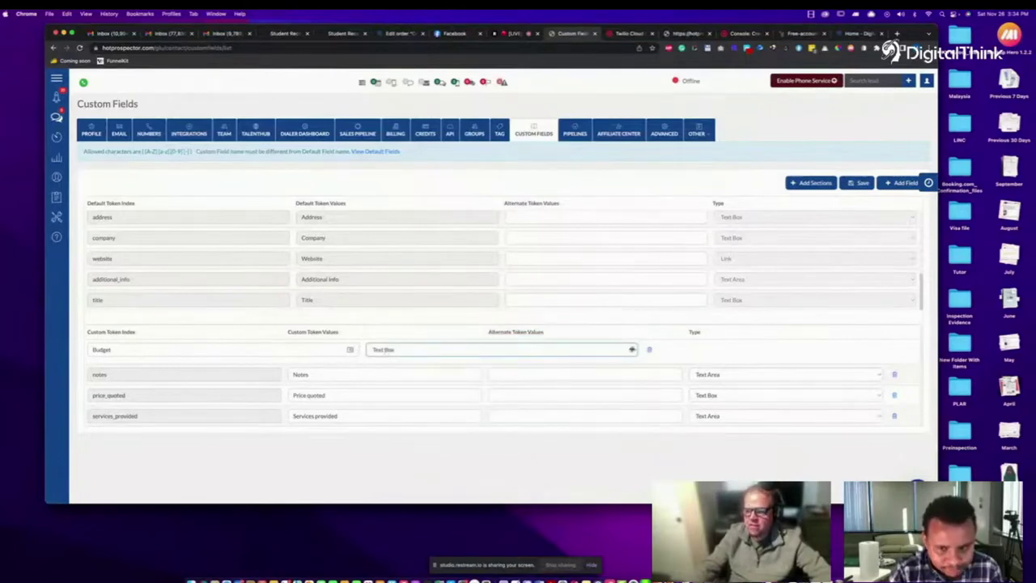
Step: Add Revenue, Goal and Decision Maker as Text Box custom fields below Budget and save
left_click(900, 183)
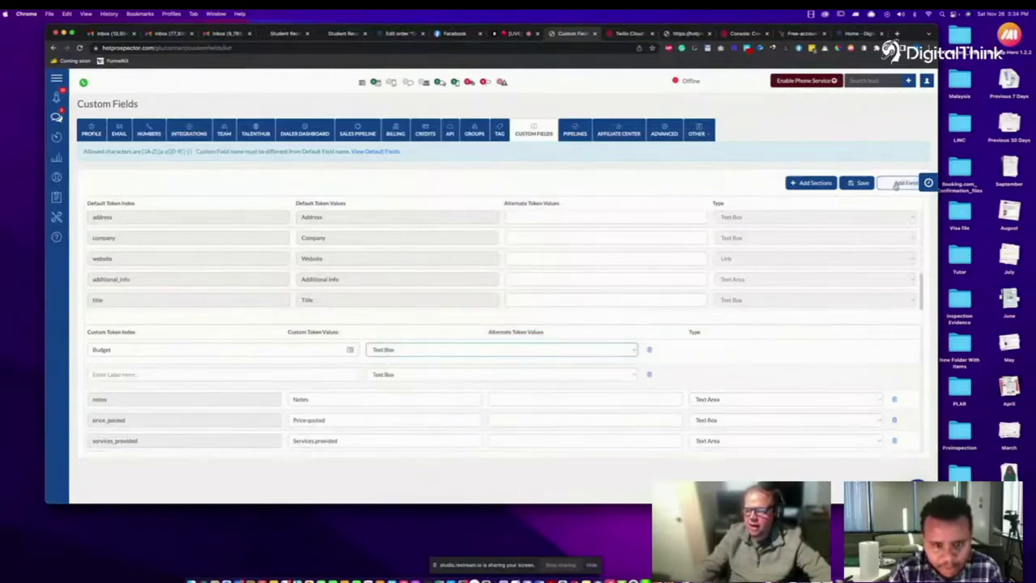
left_click(144, 374)
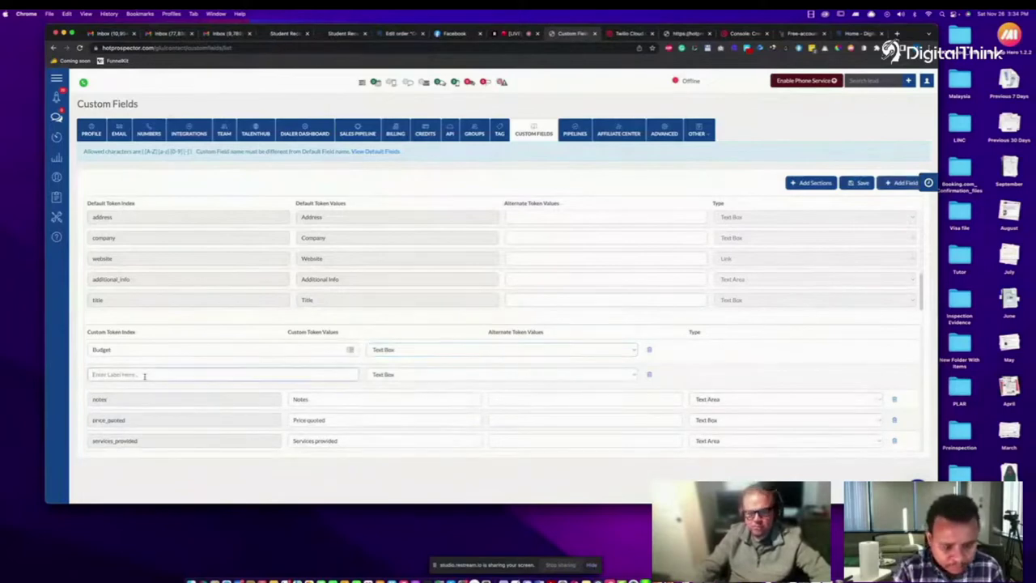
type("Bu")
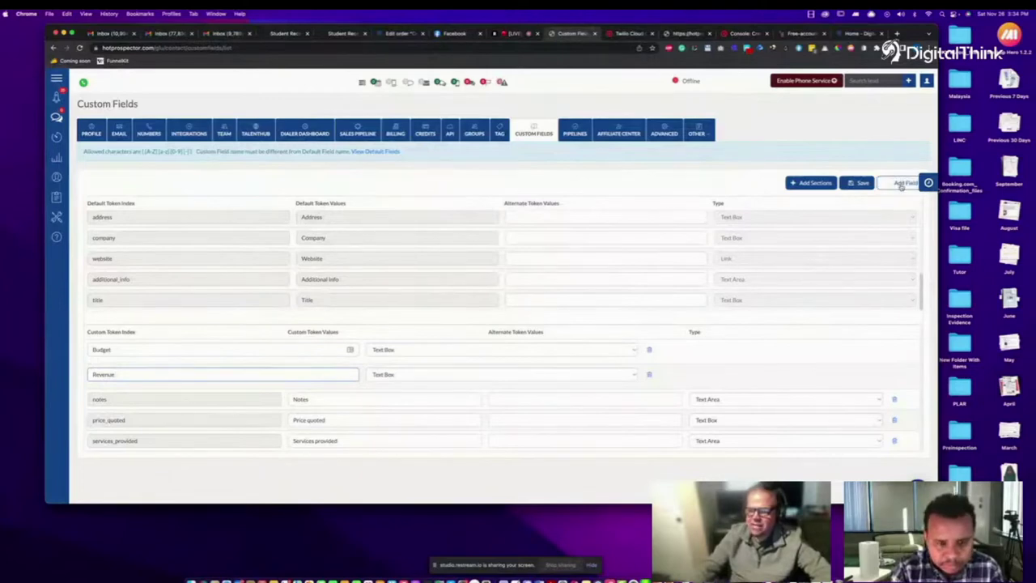
left_click(900, 183)
left_click(112, 400)
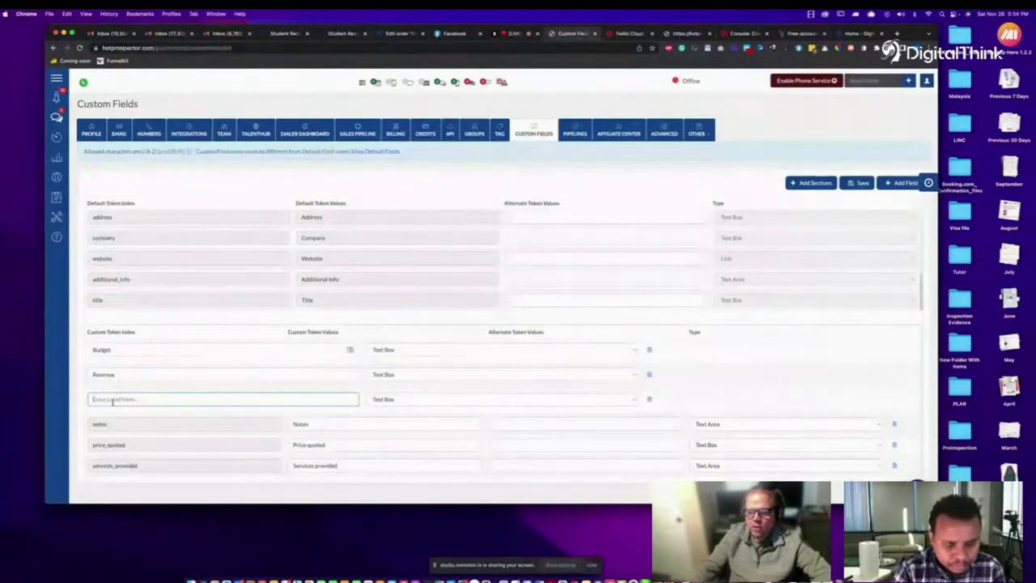
type("B")
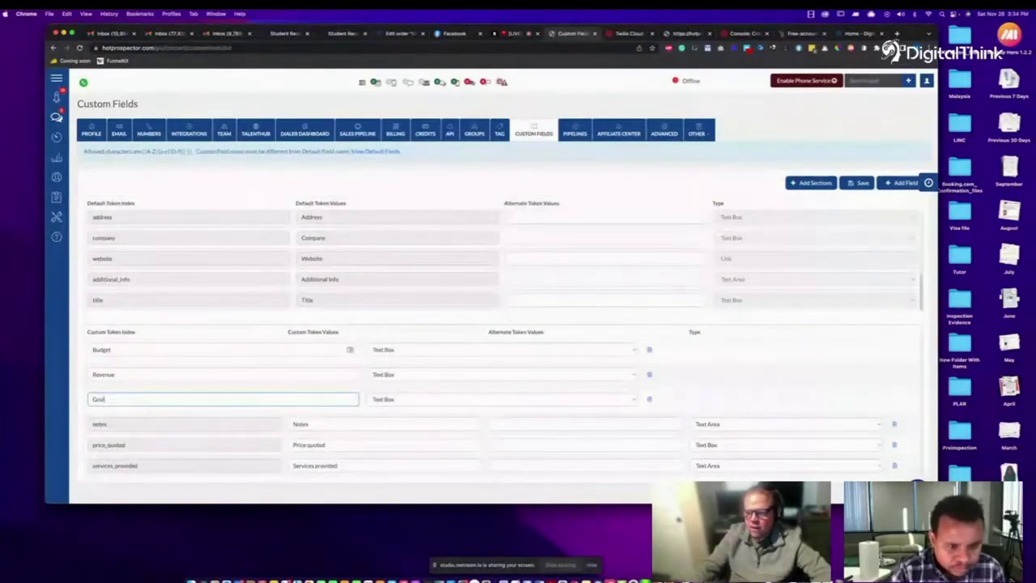
type("oal")
left_click(453, 403)
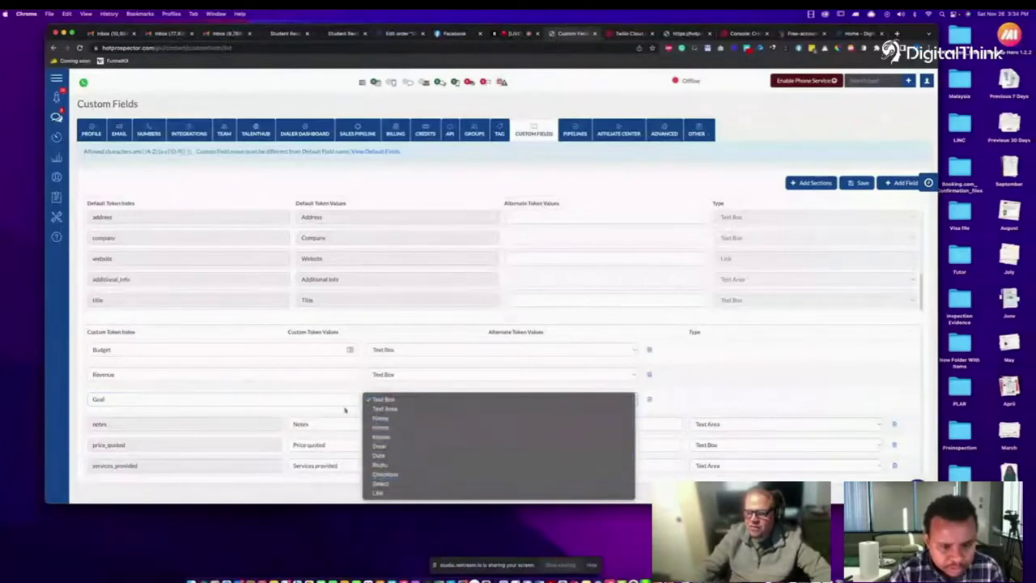
left_click(314, 400)
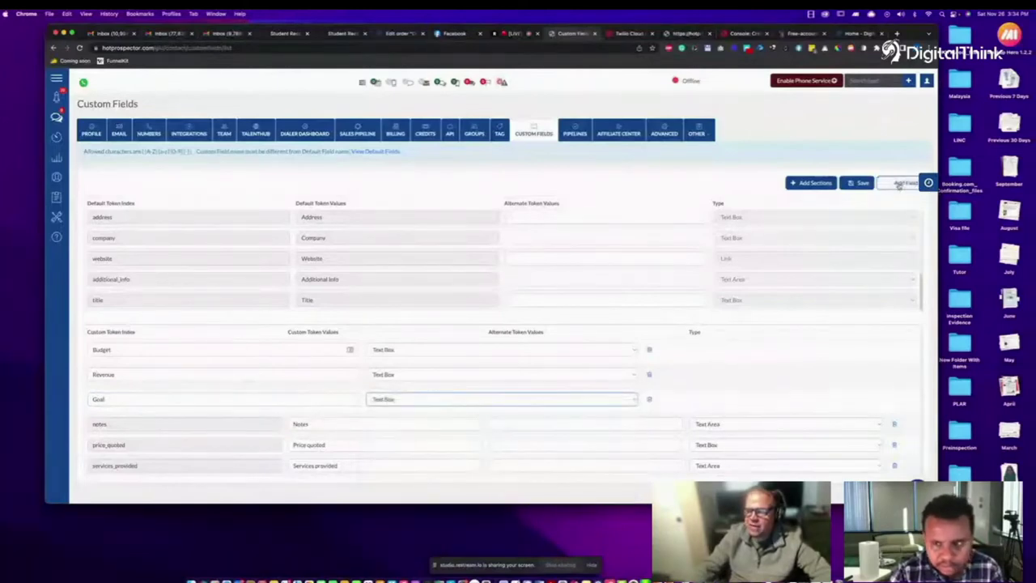
left_click(902, 183)
left_click(124, 423)
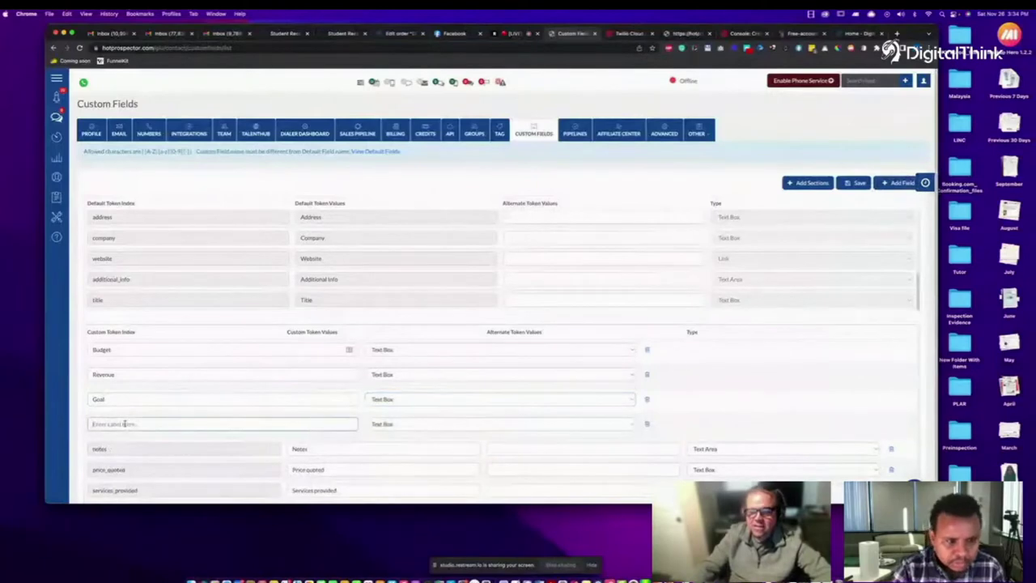
type("Ji")
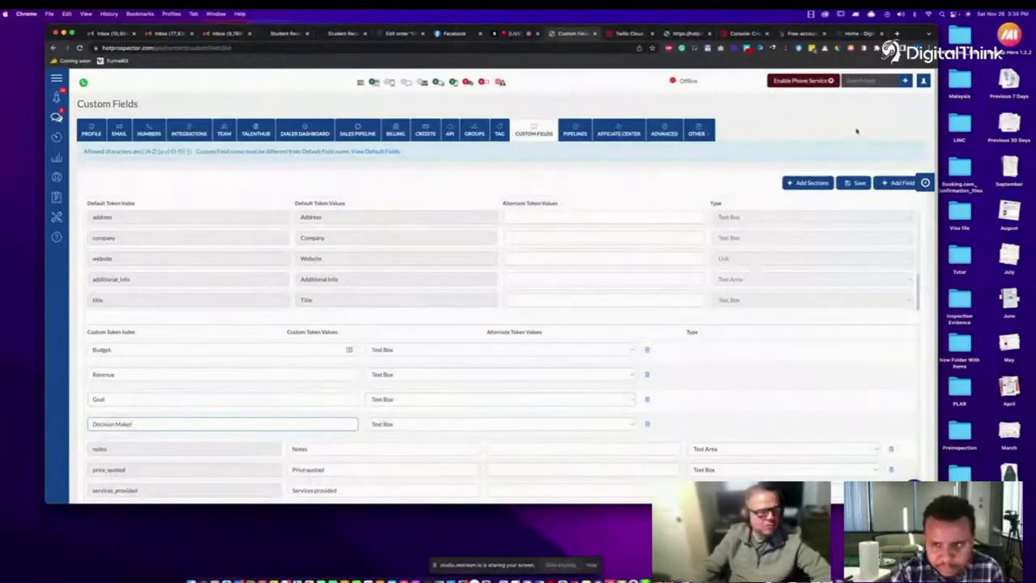
left_click(859, 183)
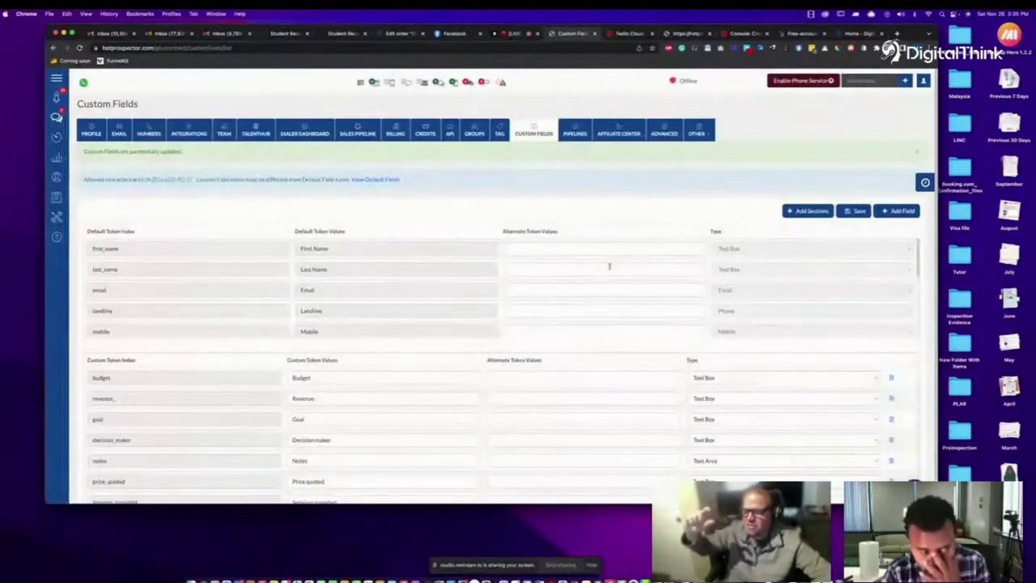
Step: Check the saved fields in the Default Token list, then go to Add Sections
scroll(610, 266, "down", 3)
scroll(610, 266, "up", 3)
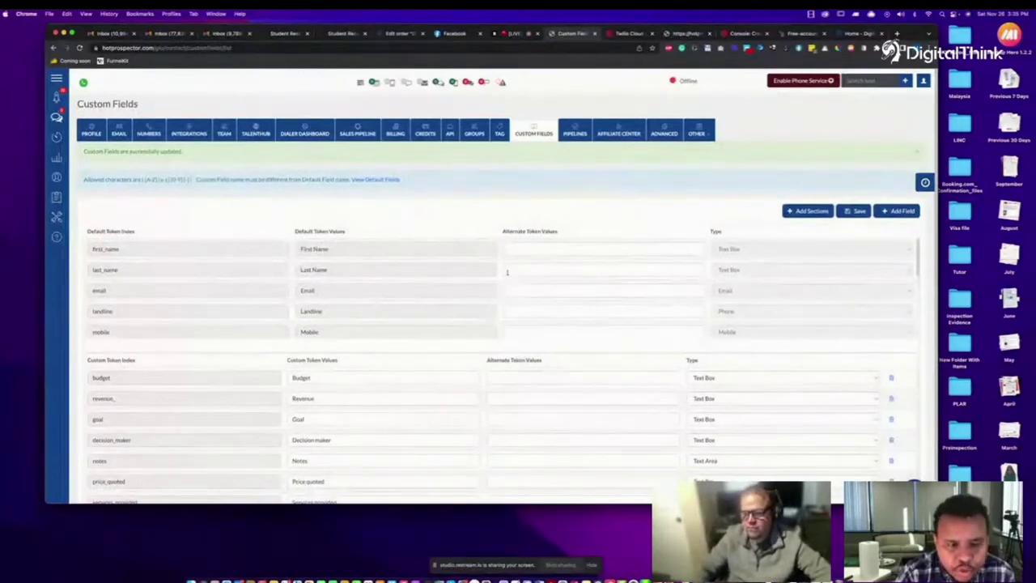
scroll(724, 283, "down", 4)
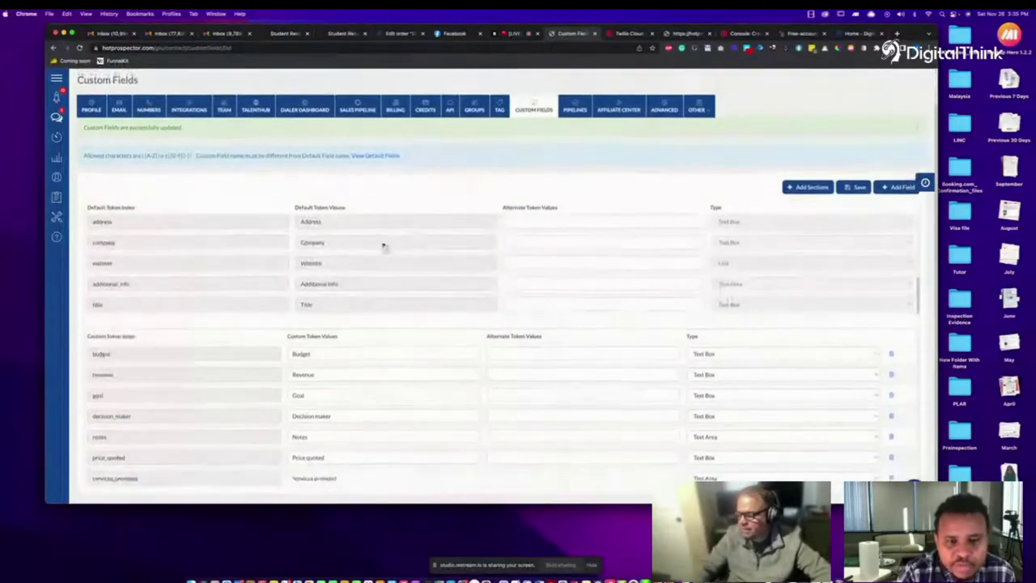
scroll(378, 251, "up", 5)
scroll(376, 266, "down", 1)
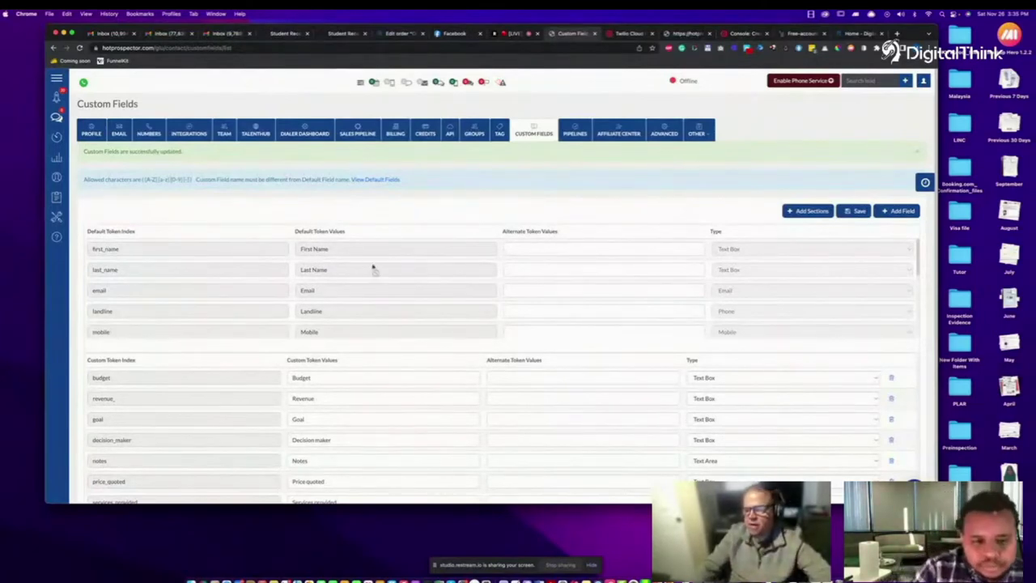
scroll(666, 312, "down", 2)
scroll(666, 312, "down", 3)
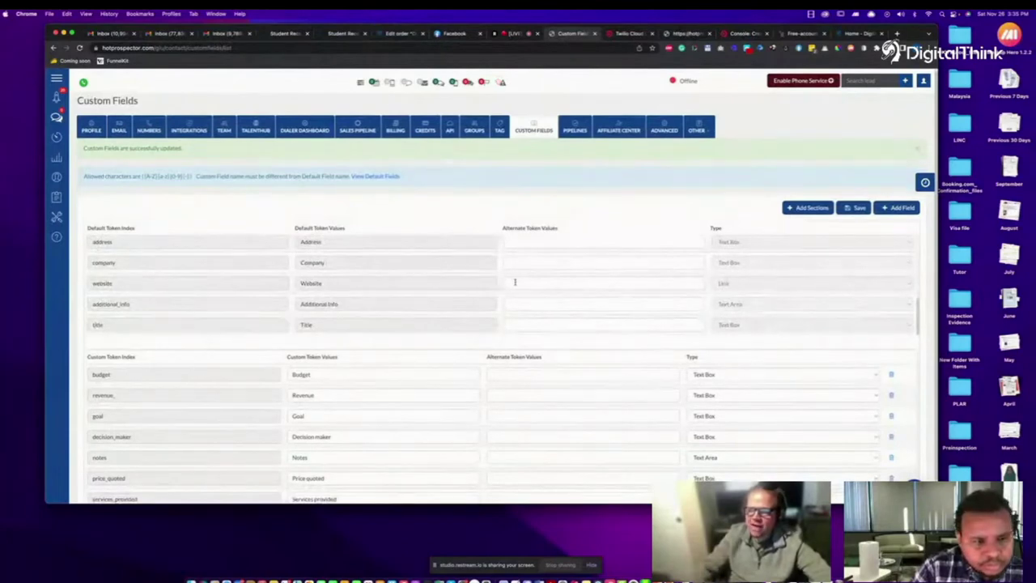
scroll(518, 281, "up", 1)
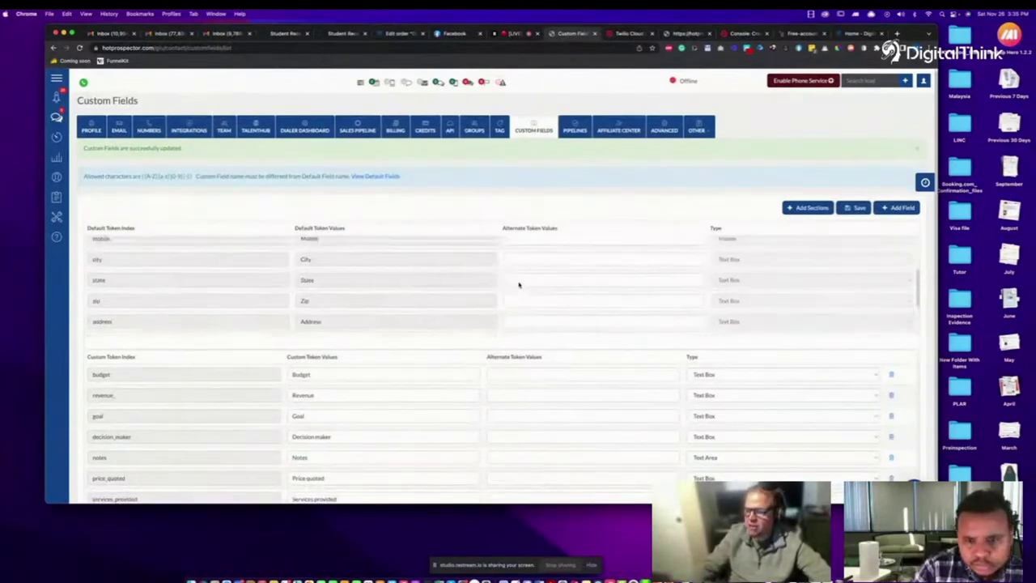
scroll(519, 284, "down", 1)
left_click(801, 209)
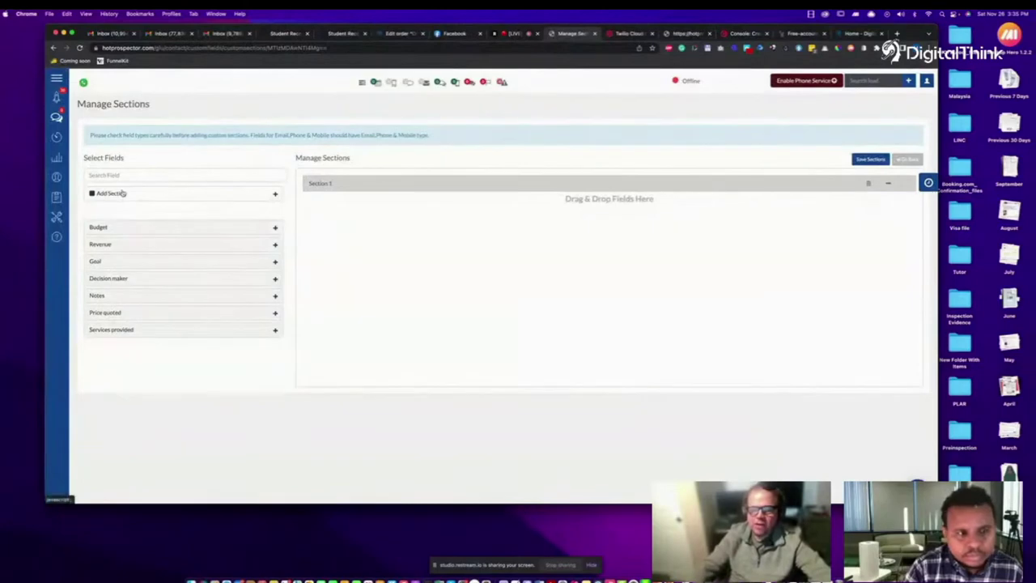
Step: Rename Section 1 to 'Qualifier', place Budget, Revenue and Goal in it, and save the sections
left_click(346, 182)
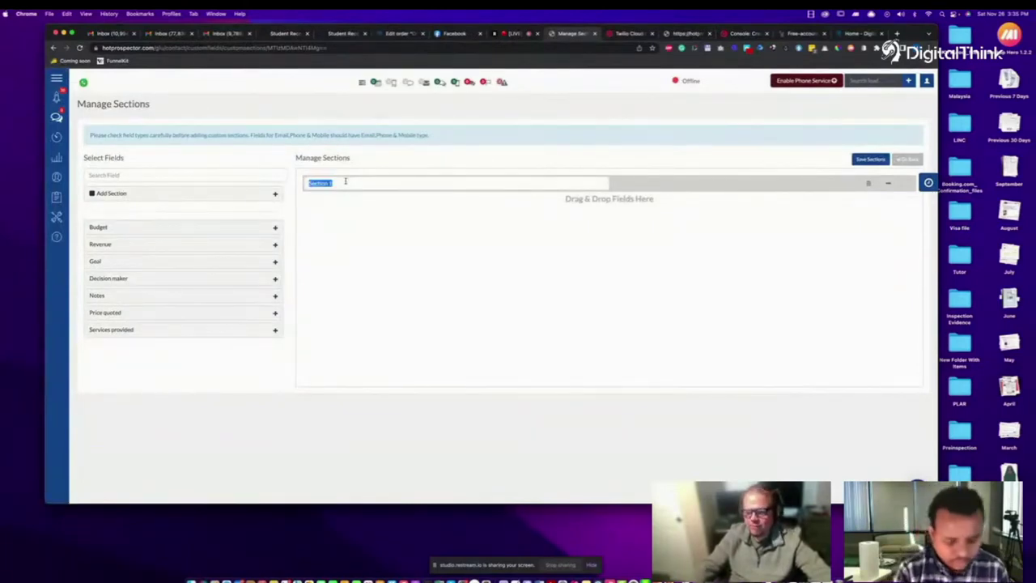
type("Qualifier")
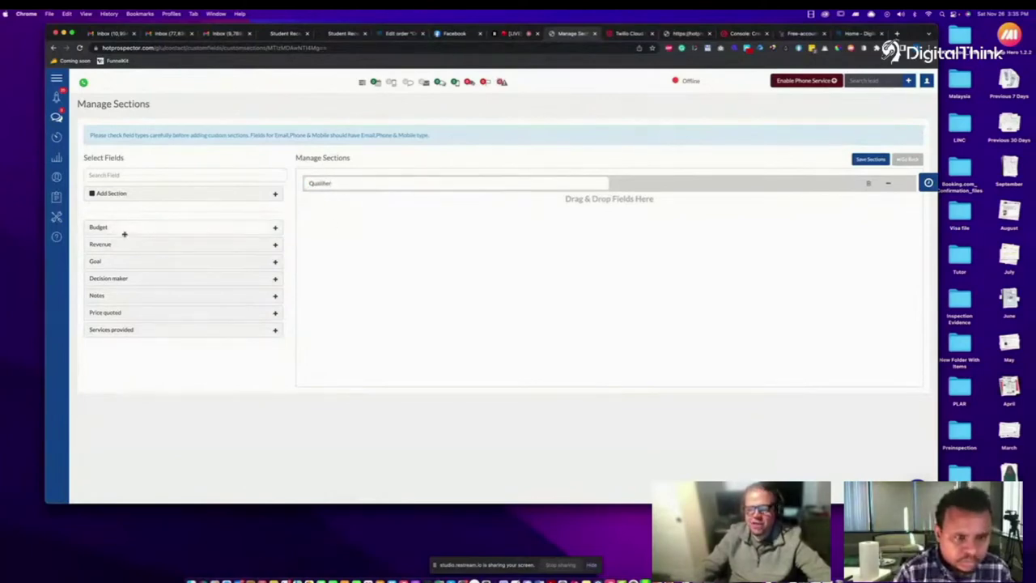
left_click_drag(115, 231, 396, 211)
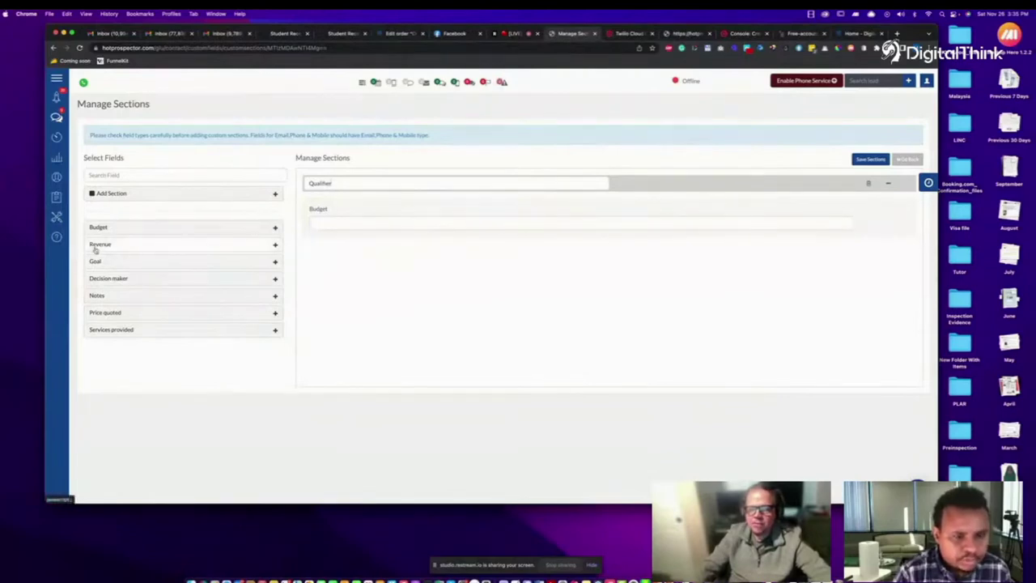
left_click_drag(95, 250, 387, 244)
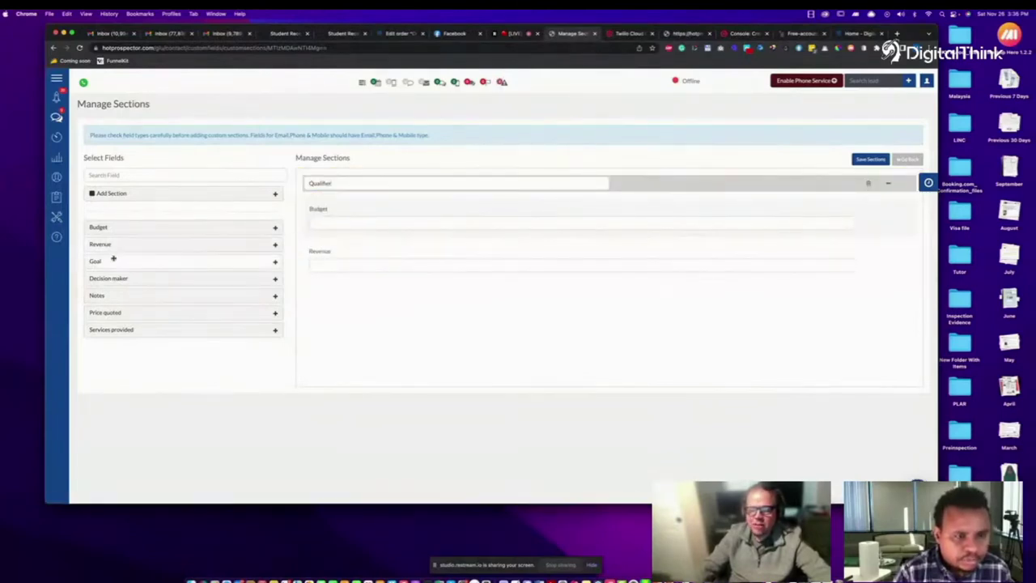
left_click(273, 263)
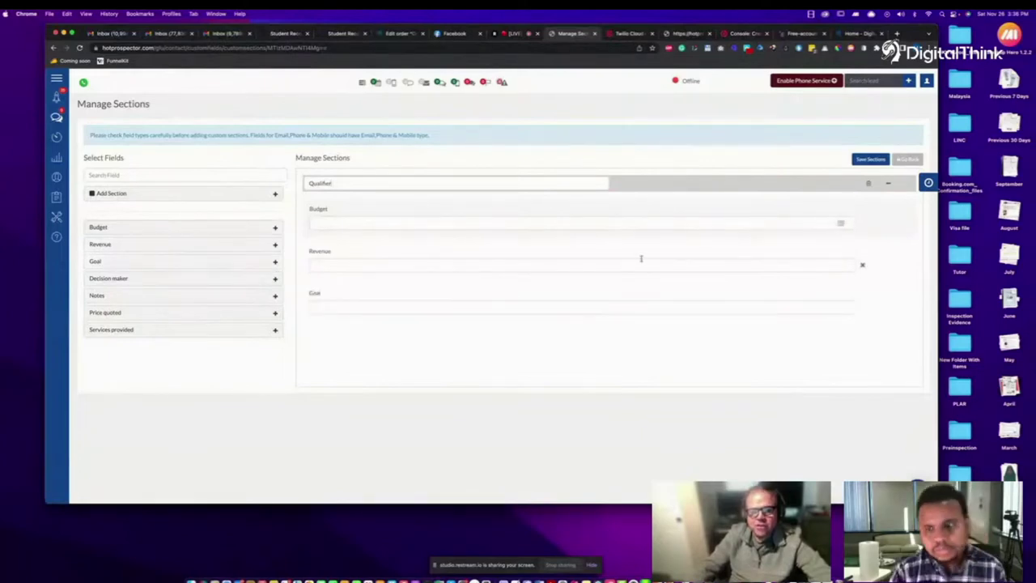
left_click(871, 160)
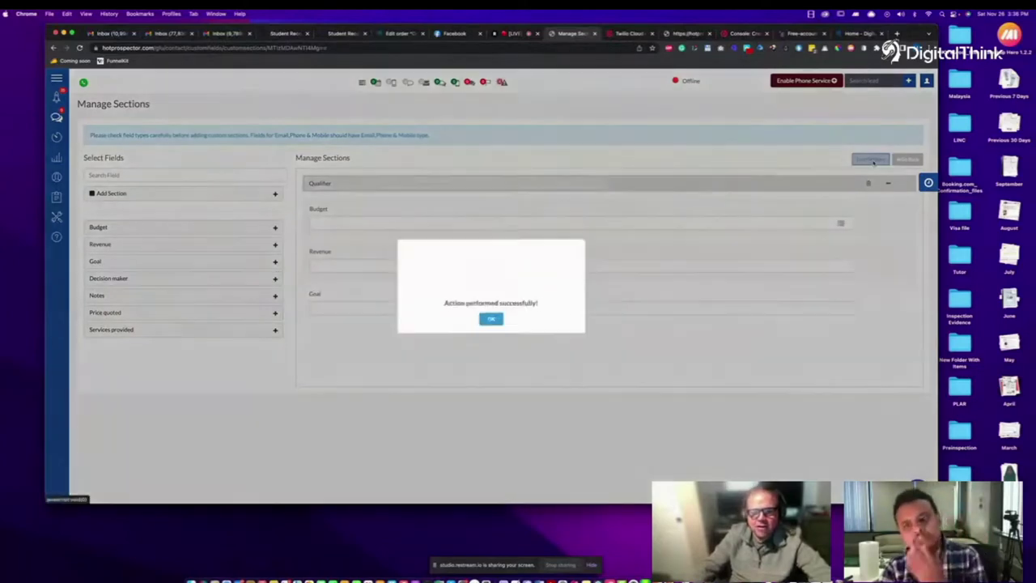
left_click(495, 322)
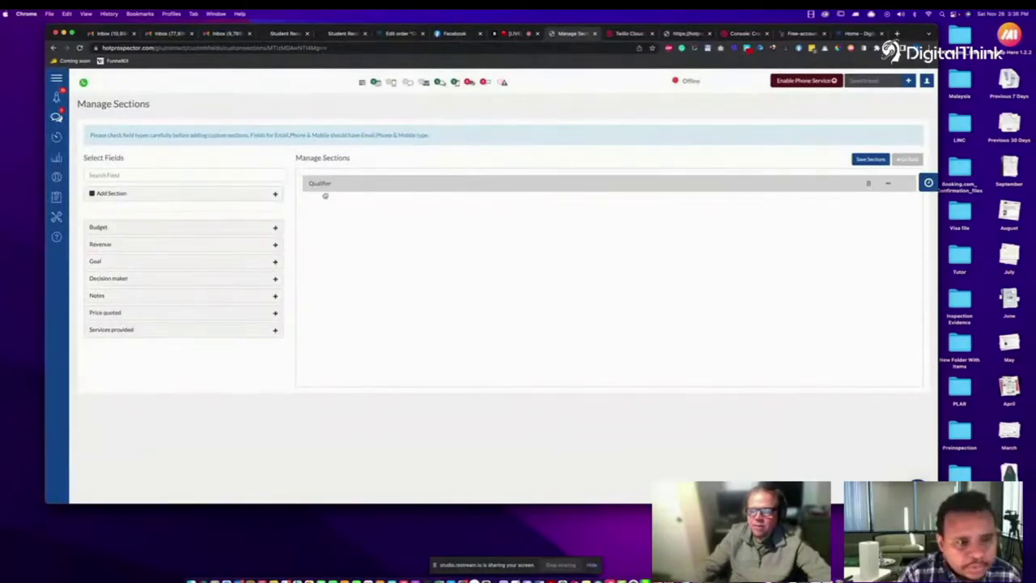
Step: Add Decision maker to the Qualifier section after Goal and save the sections
left_click(327, 184)
left_click(577, 217)
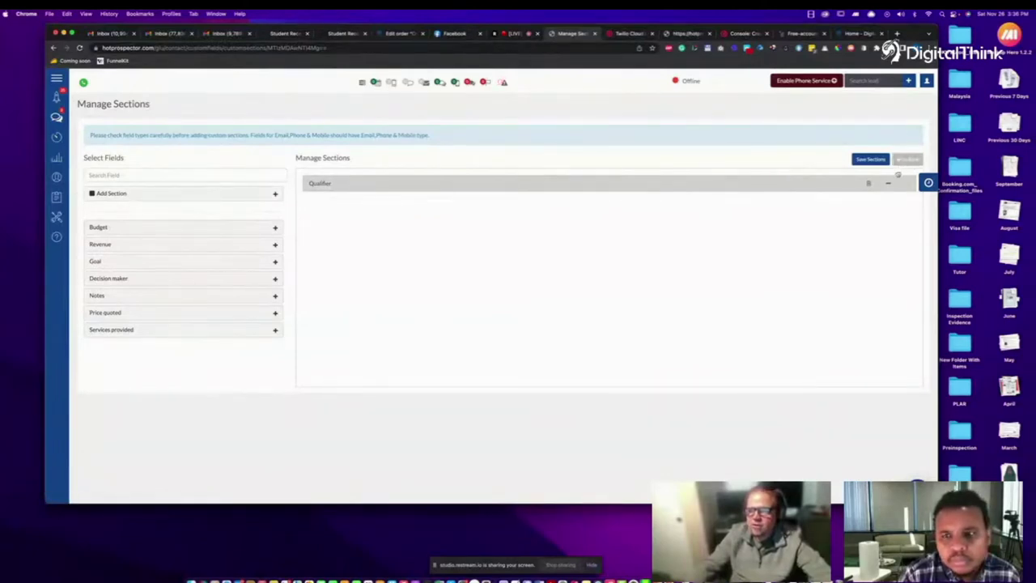
left_click(889, 185)
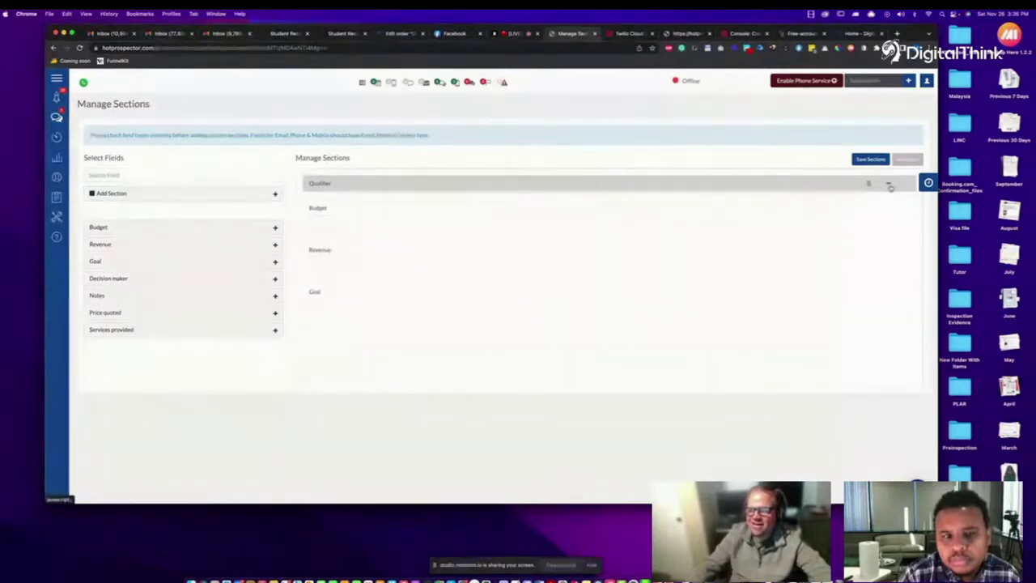
left_click_drag(110, 281, 276, 279)
left_click(275, 279)
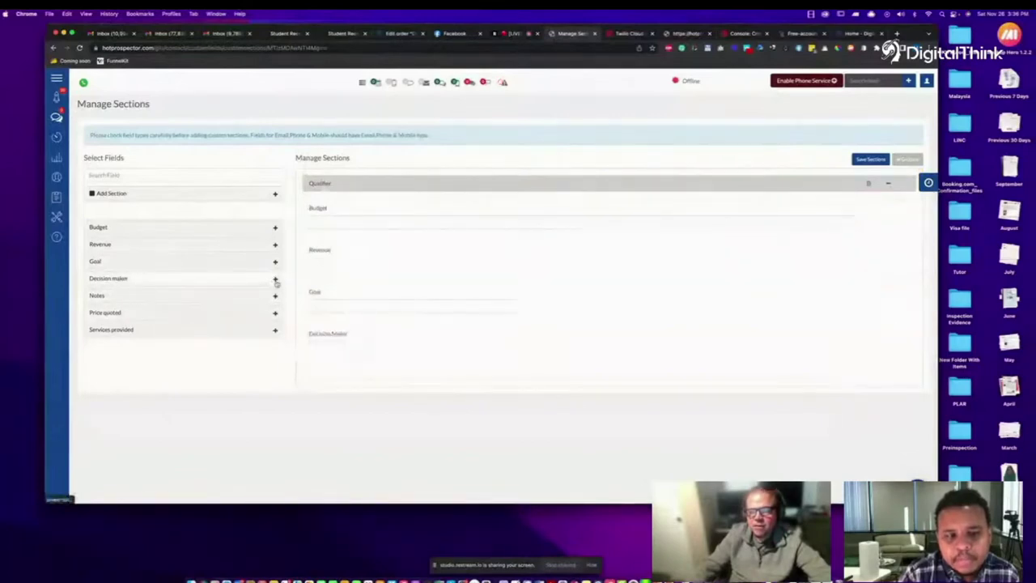
left_click(869, 159)
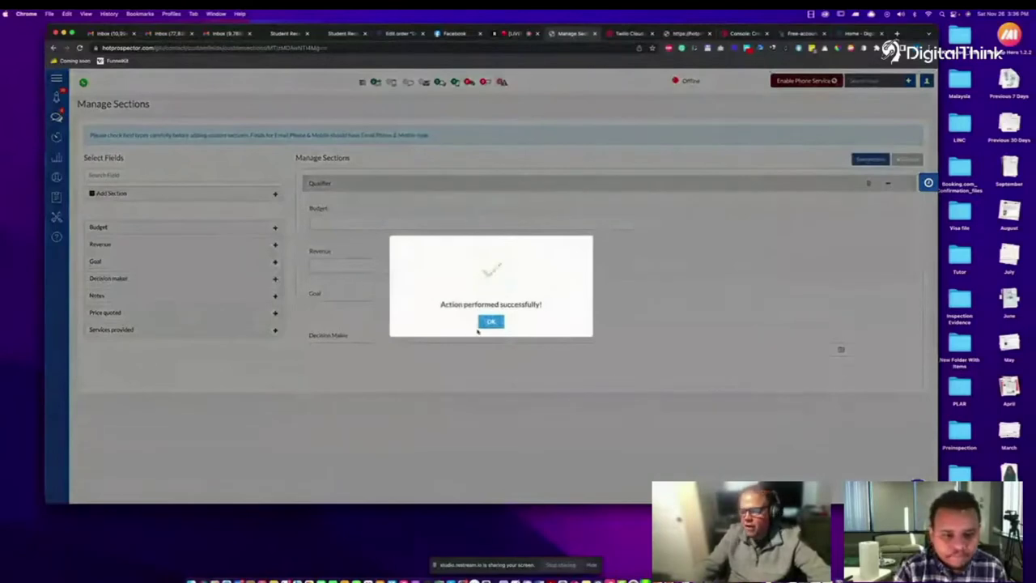
left_click(486, 323)
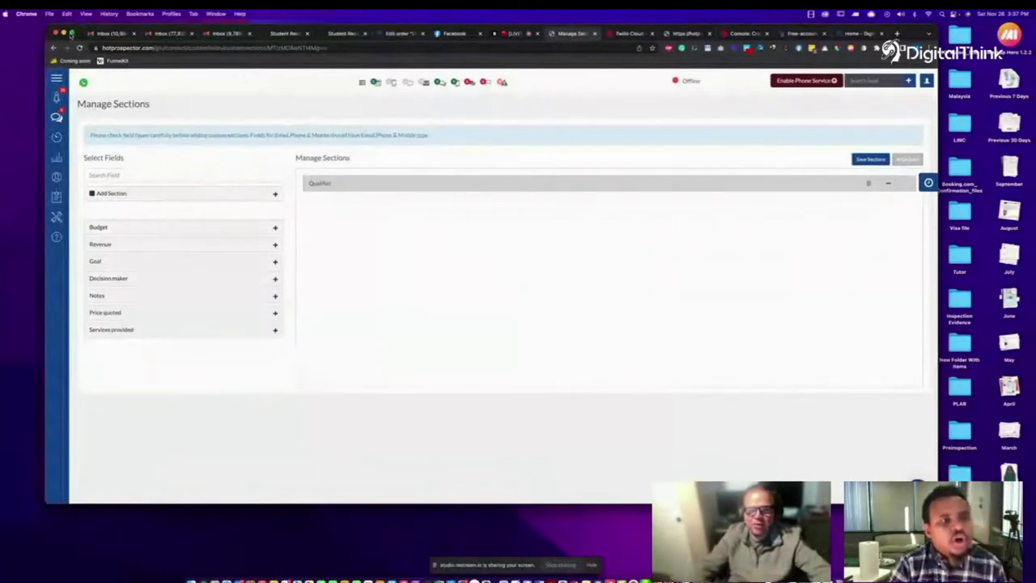
mouse_move(71, 34)
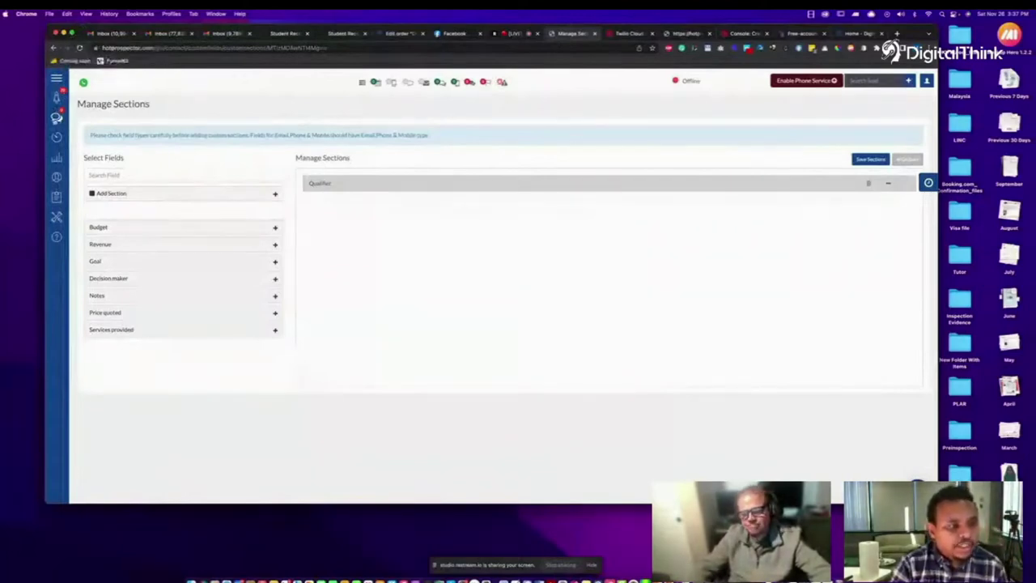
Step: Navigate through Inbox and Dashboard to the Contact Manager's All Leads list
left_click(56, 119)
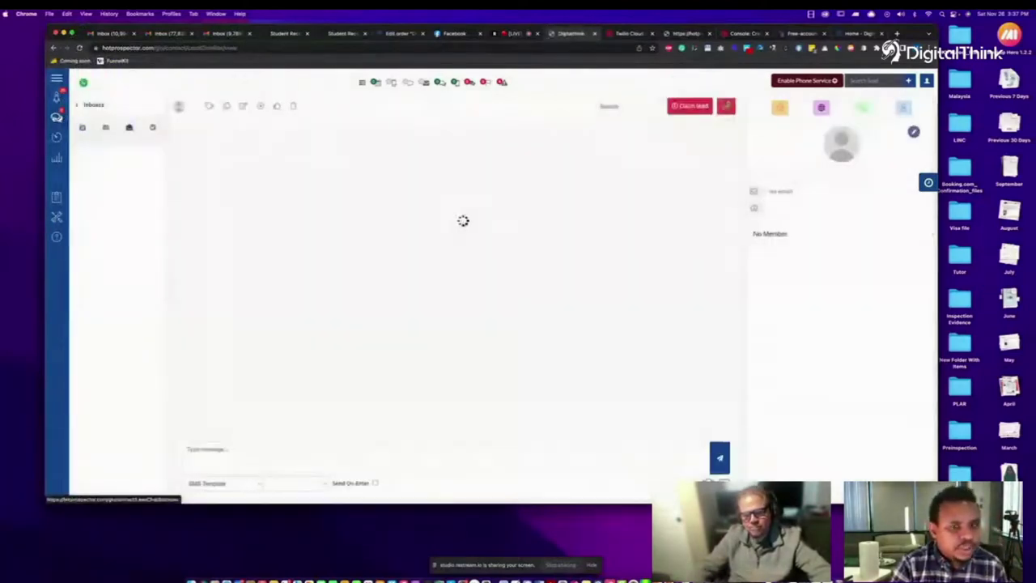
mouse_move(56, 118)
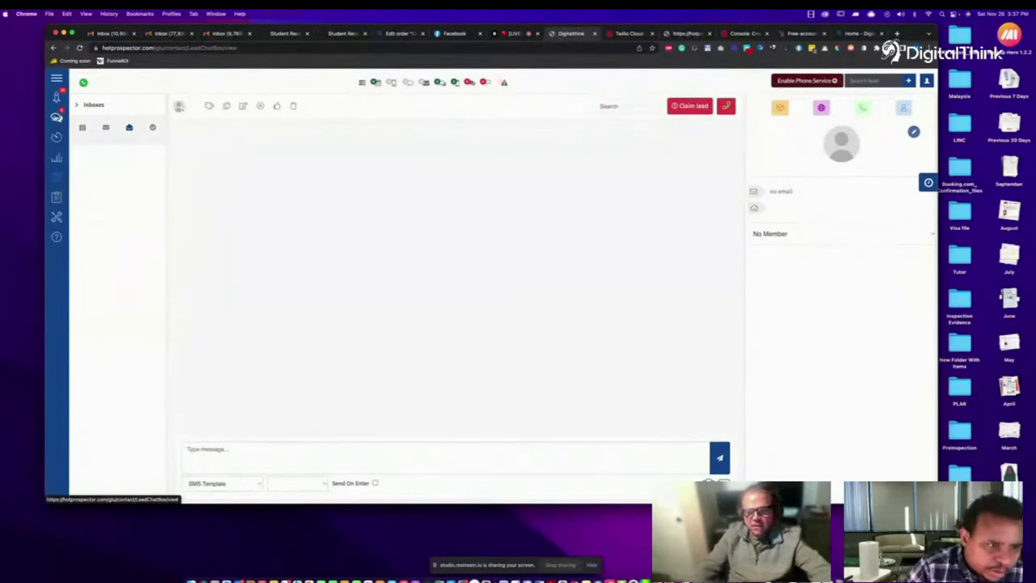
left_click(57, 78)
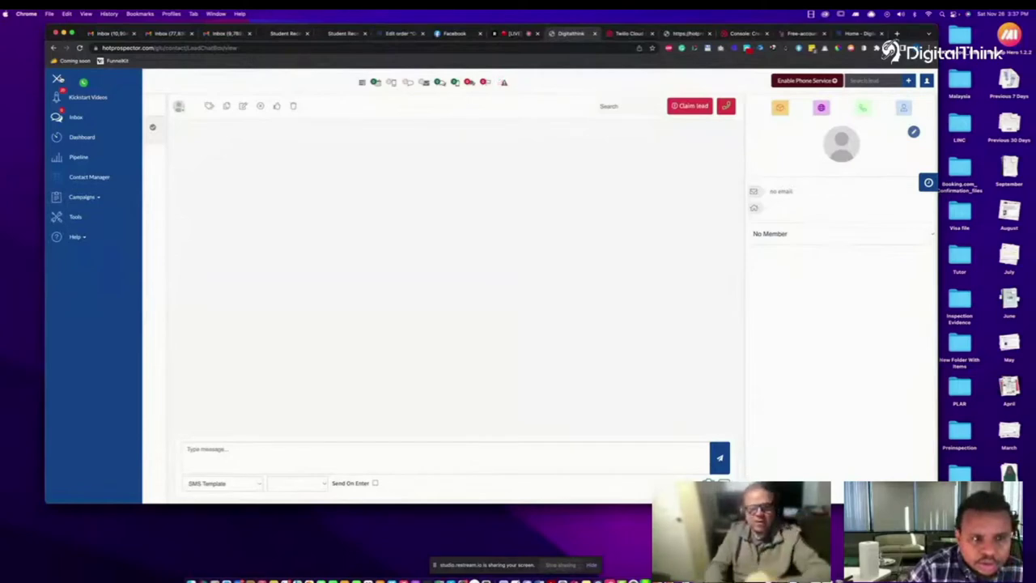
left_click(79, 138)
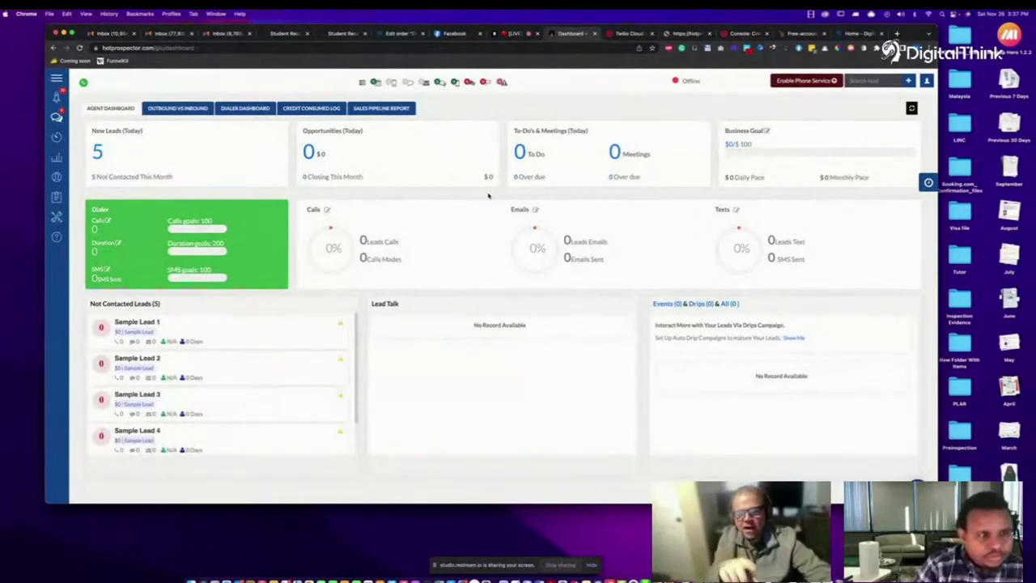
left_click(56, 78)
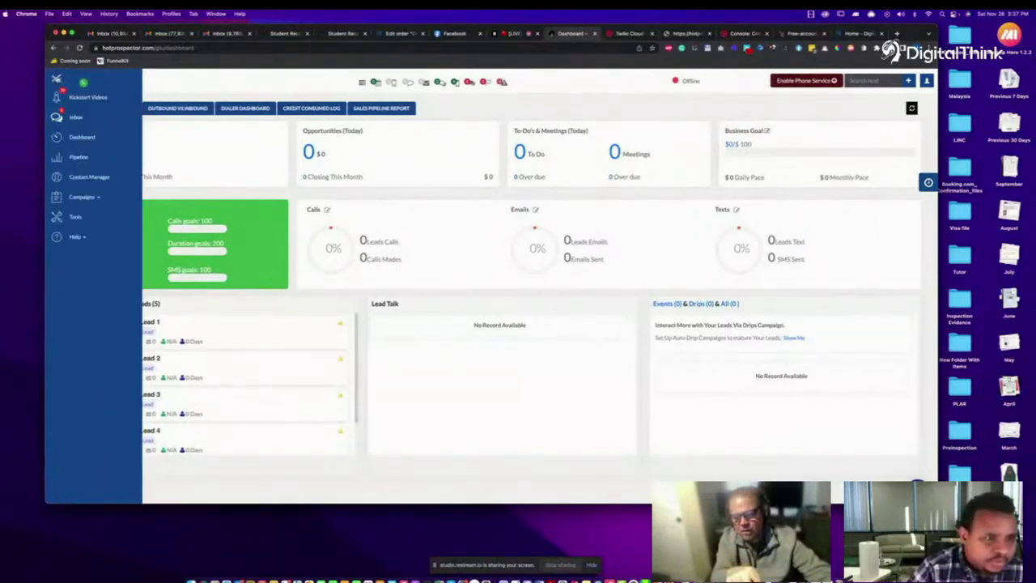
left_click(90, 177)
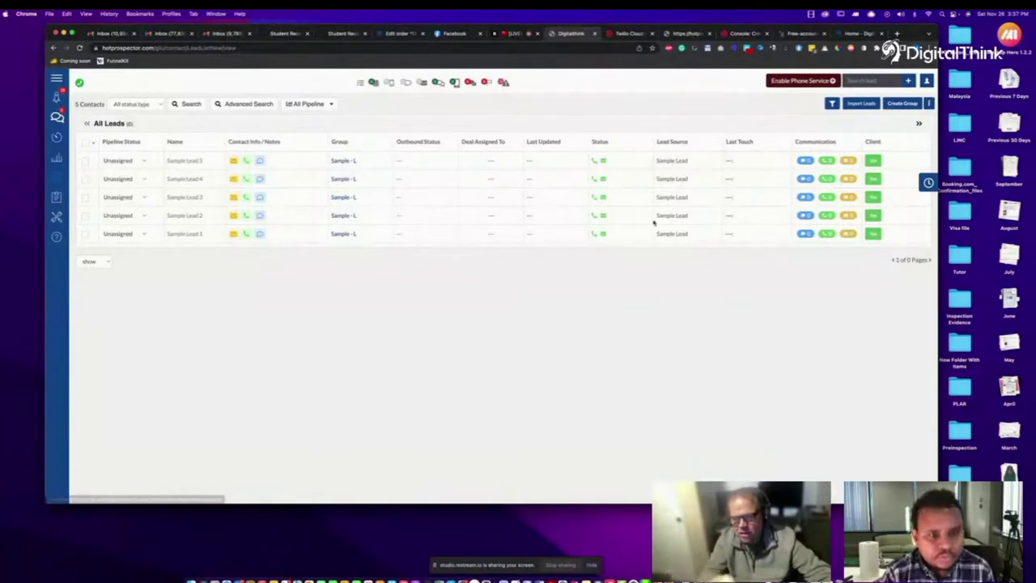
Step: Open Sample Lead 5's contact record from the All Leads list
left_click(144, 163)
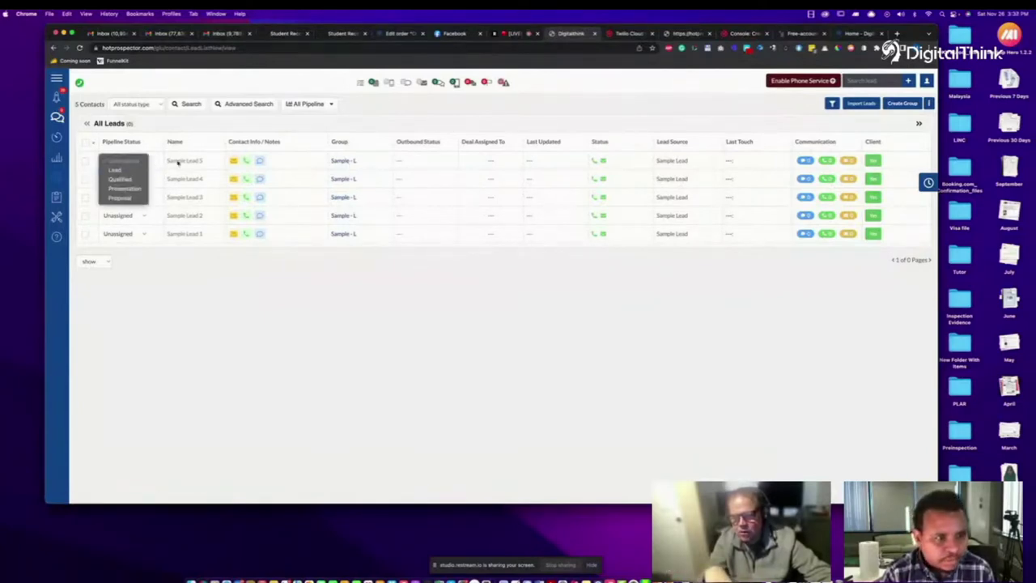
left_click(195, 164)
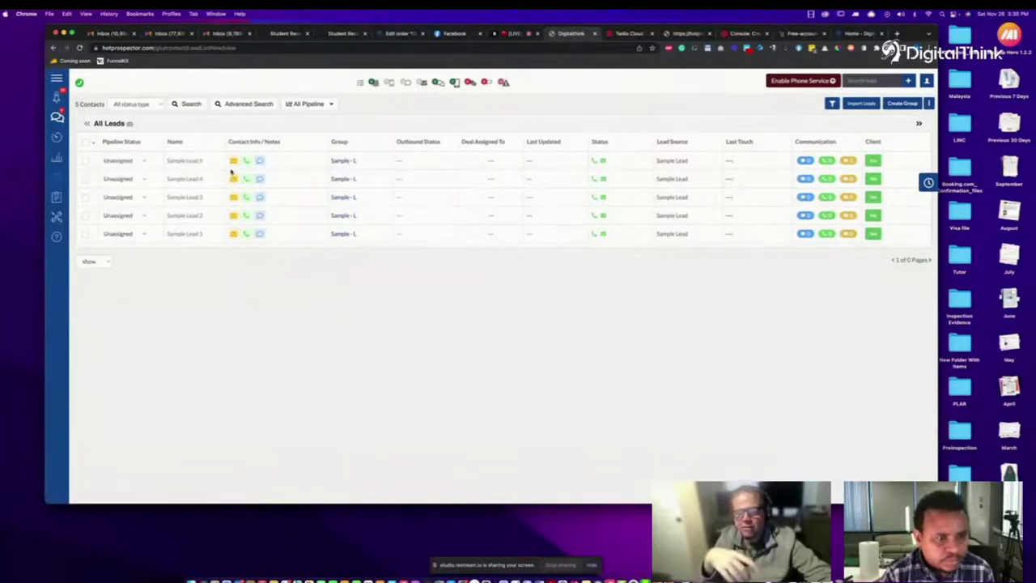
left_click(197, 163)
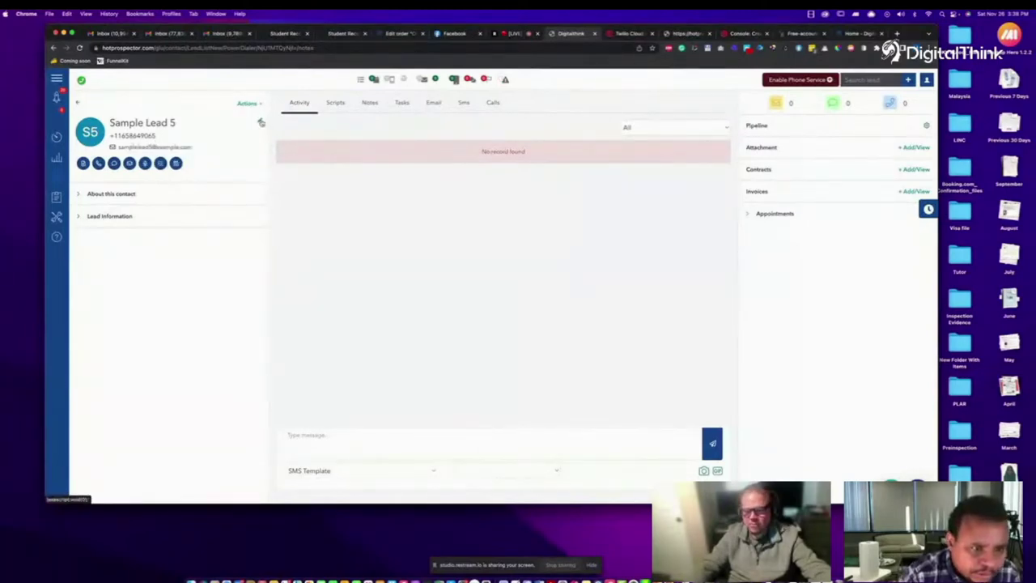
left_click(261, 123)
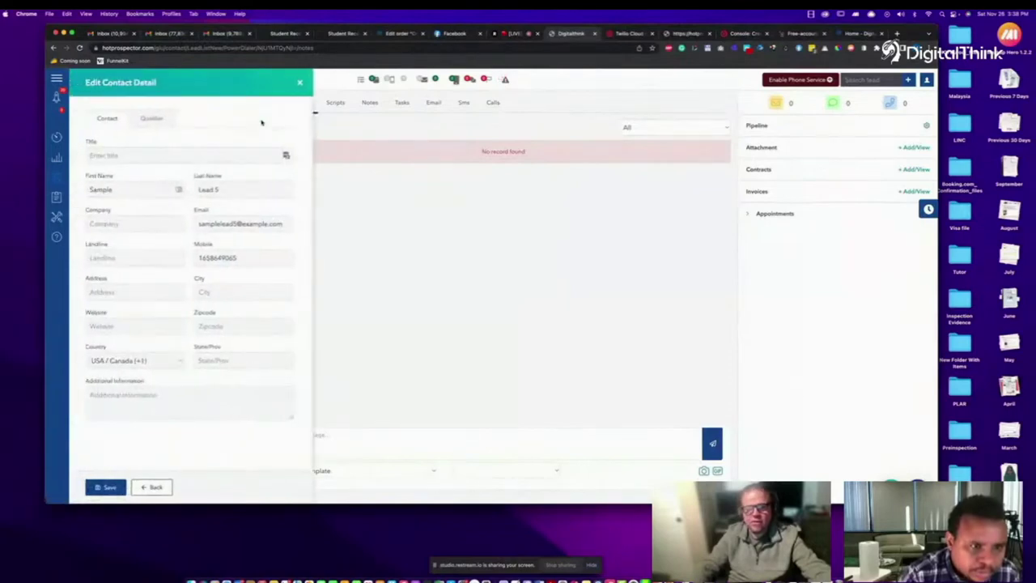
left_click(108, 154)
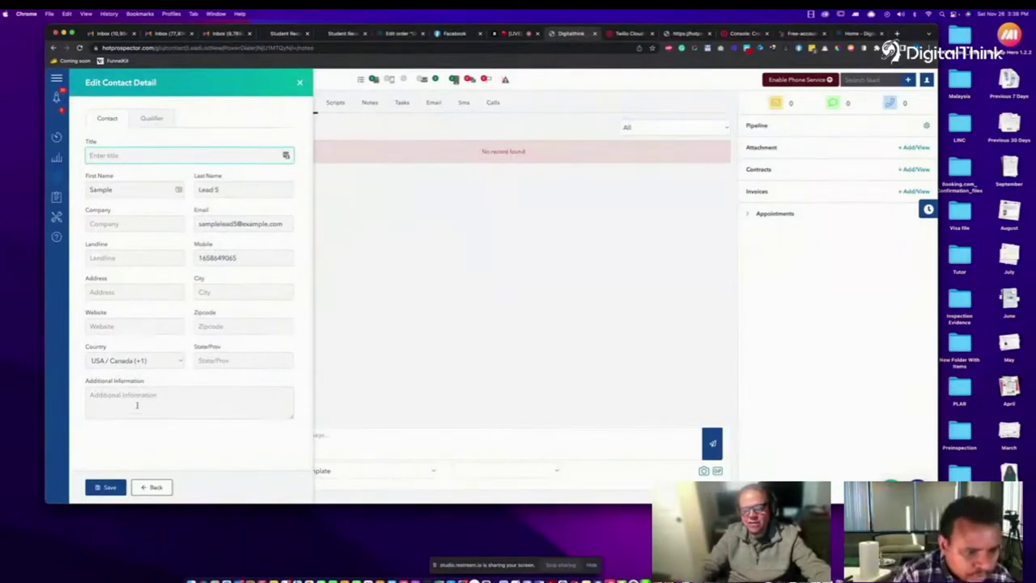
left_click(157, 120)
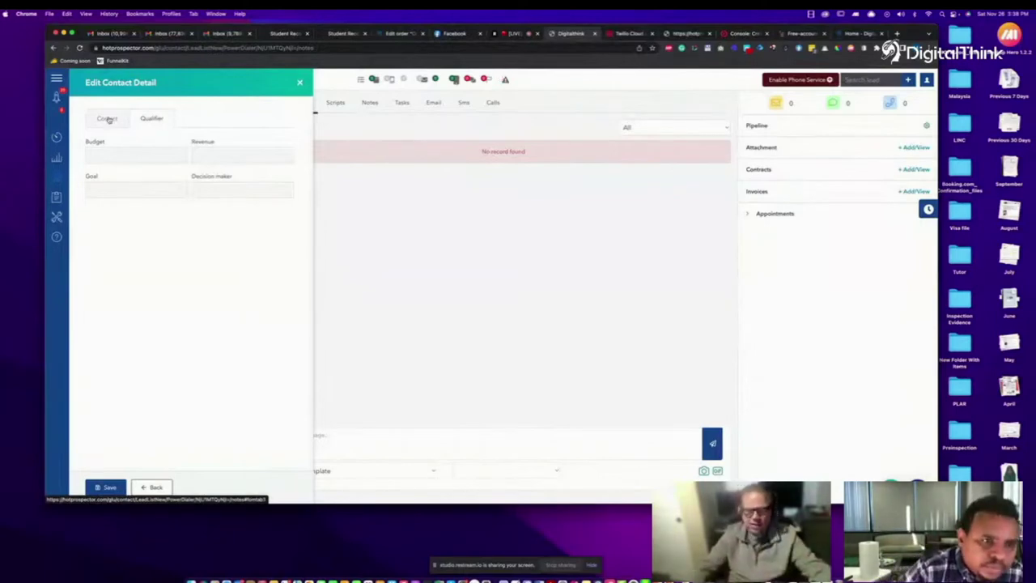
left_click(107, 119)
left_click(153, 119)
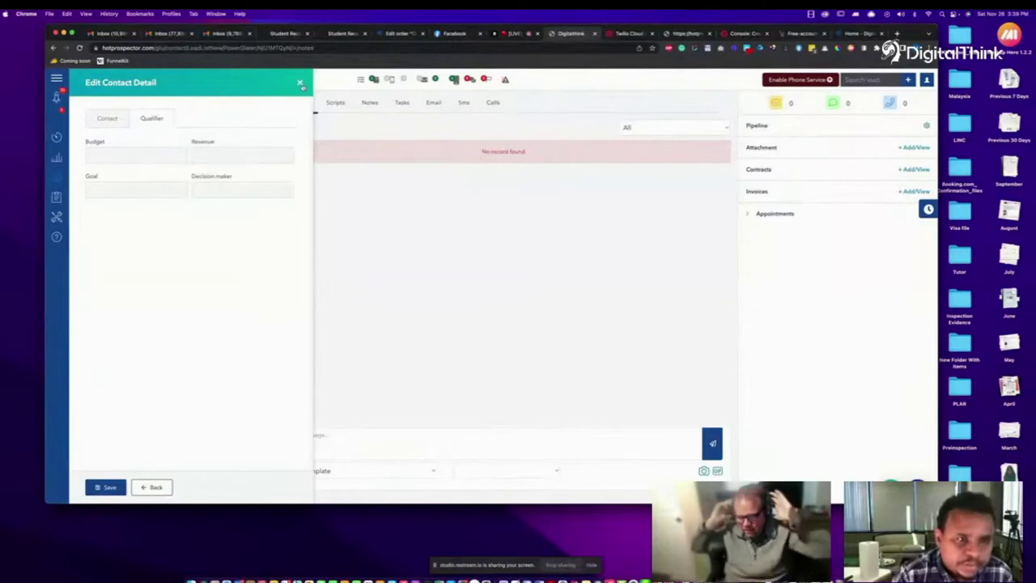
left_click(299, 83)
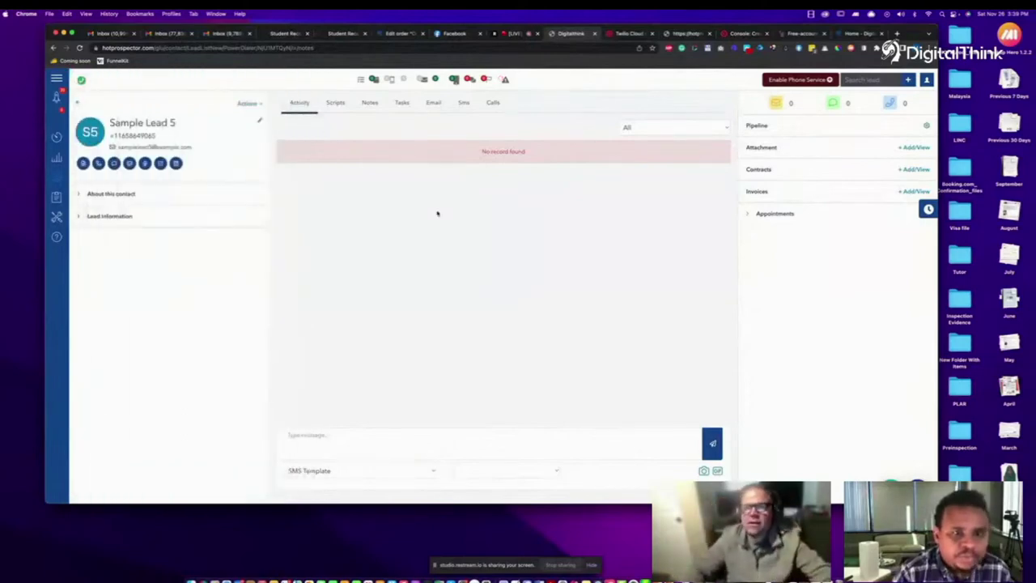
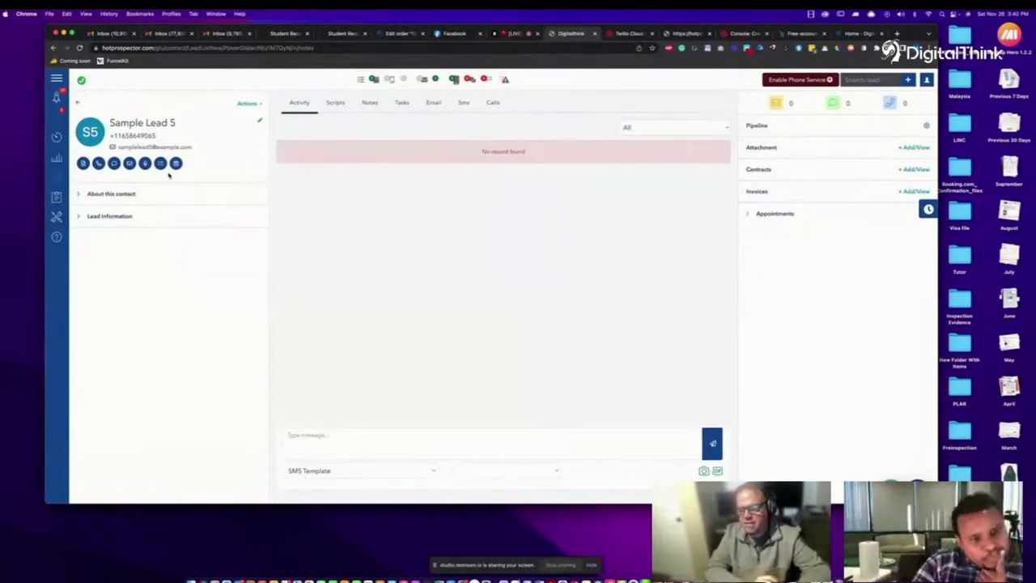
Step: Expand Sample Lead 5's 'About this contact' and 'Lead Information' sections, then show its Scripts tab
left_click(77, 195)
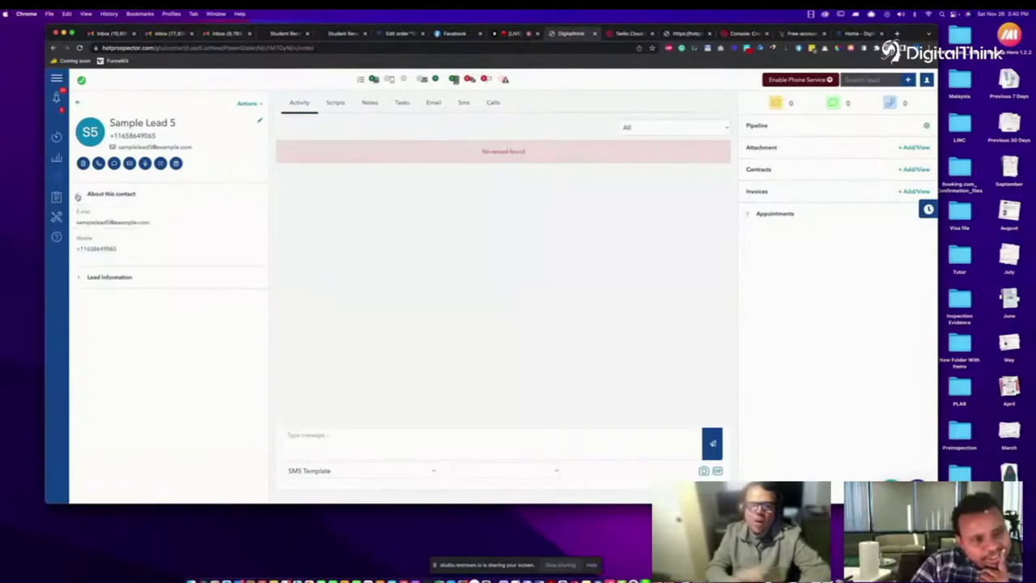
left_click(77, 196)
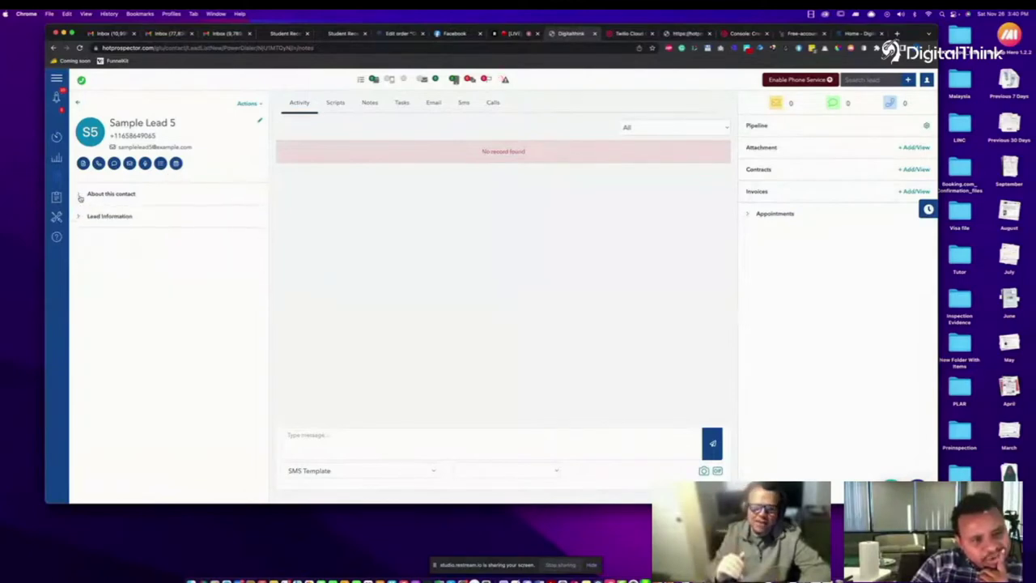
left_click(79, 197)
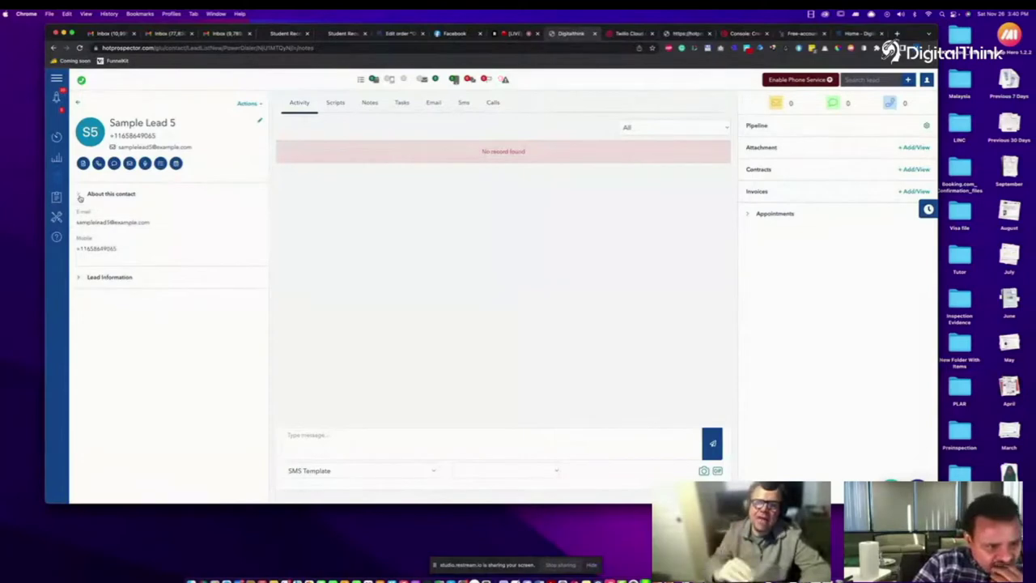
left_click(82, 281)
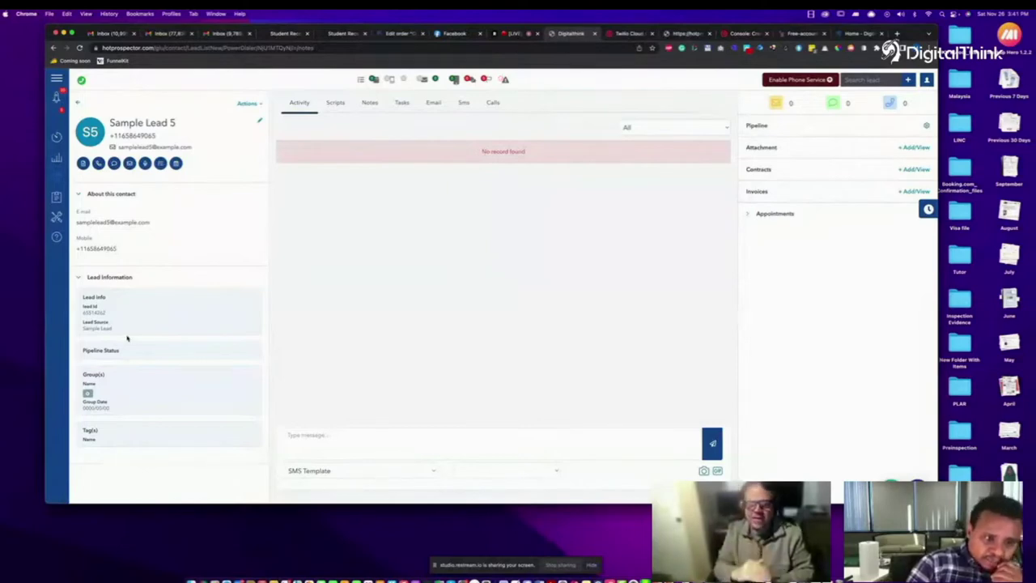
left_click(348, 112)
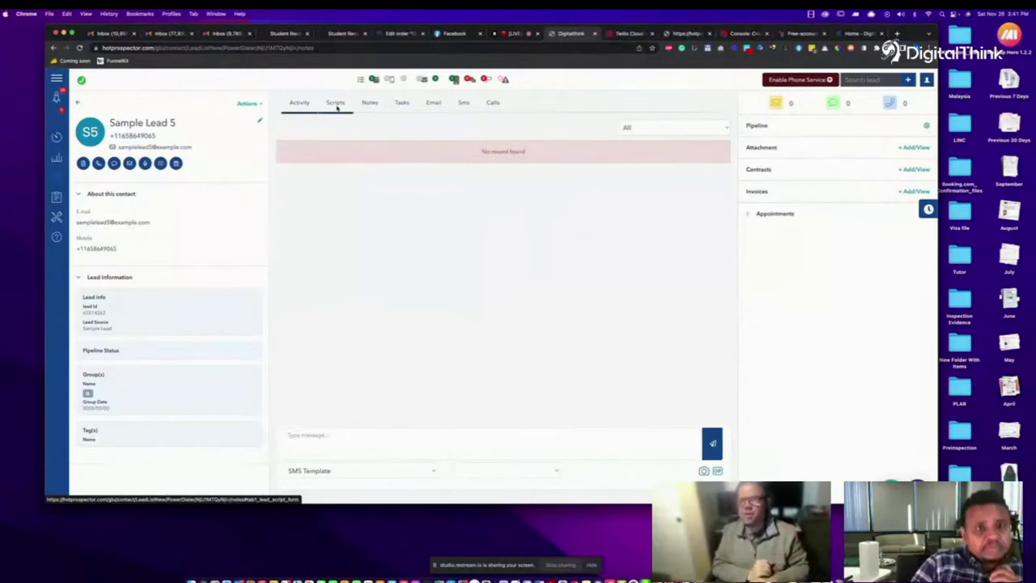
left_click(336, 105)
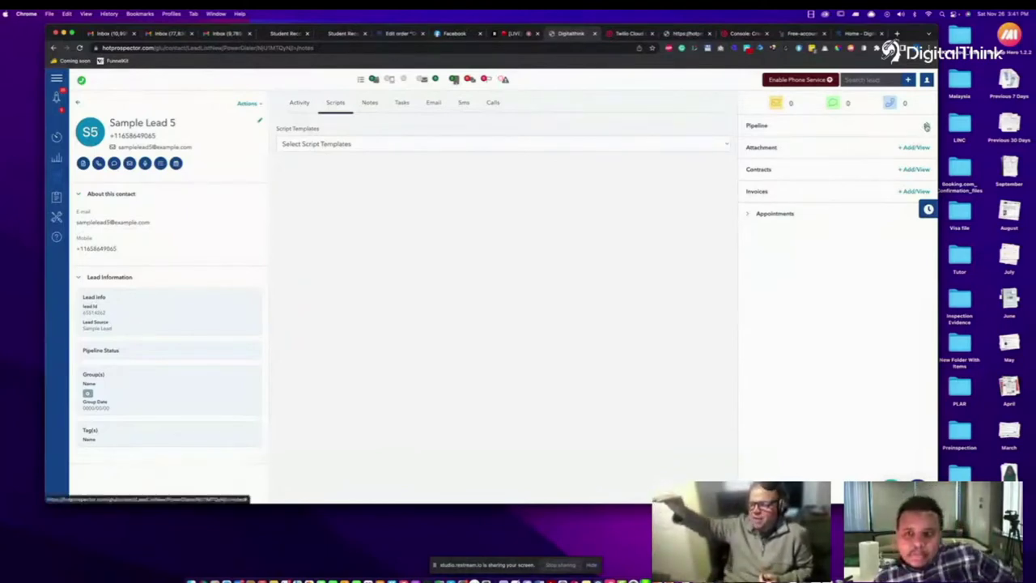
Step: Open the Qualified stage's Opportunity dialog from the Pipeline panel and close it without saving
left_click(926, 127)
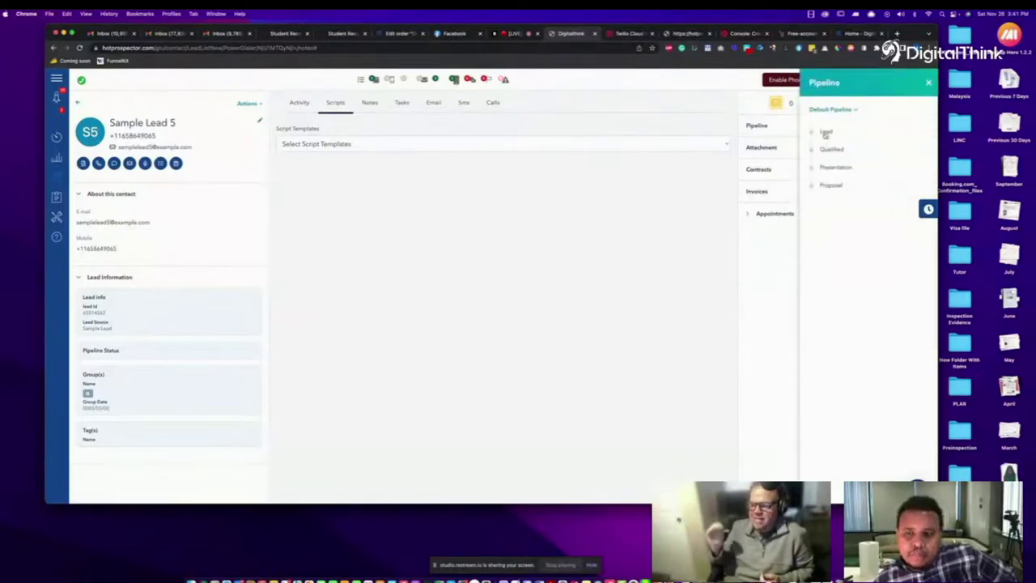
double_click(825, 131)
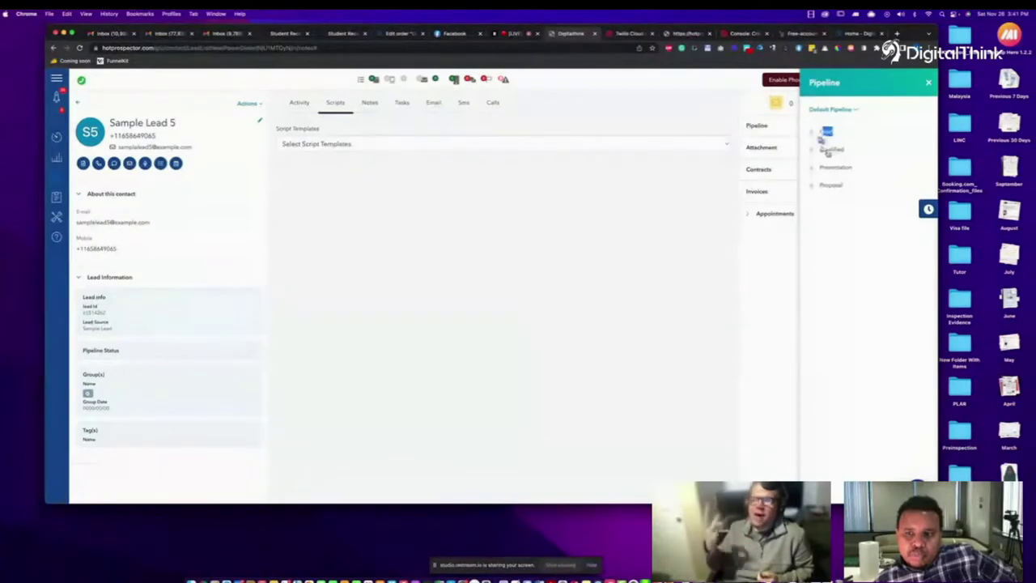
left_click(830, 148)
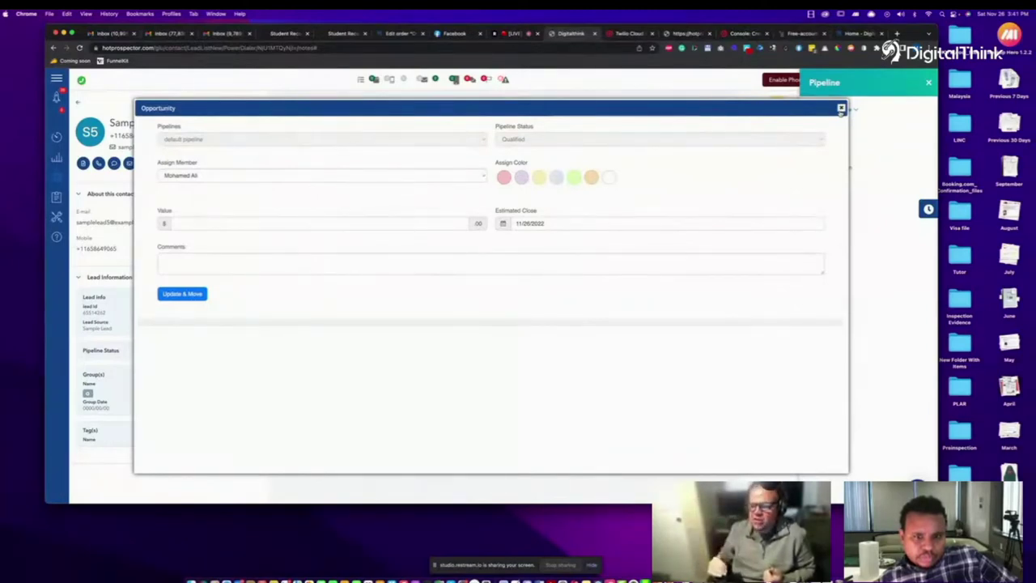
left_click(841, 109)
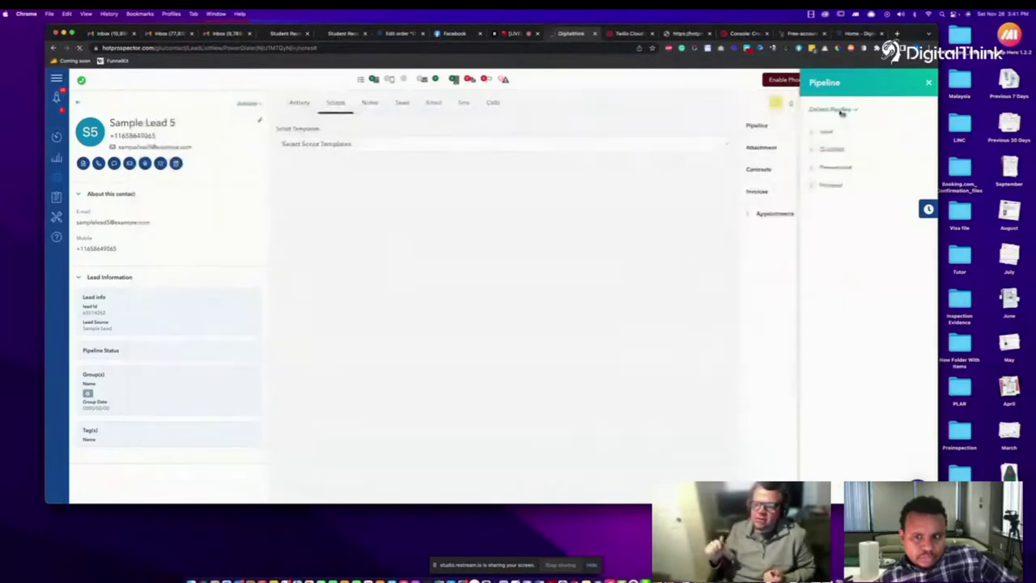
left_click(837, 162)
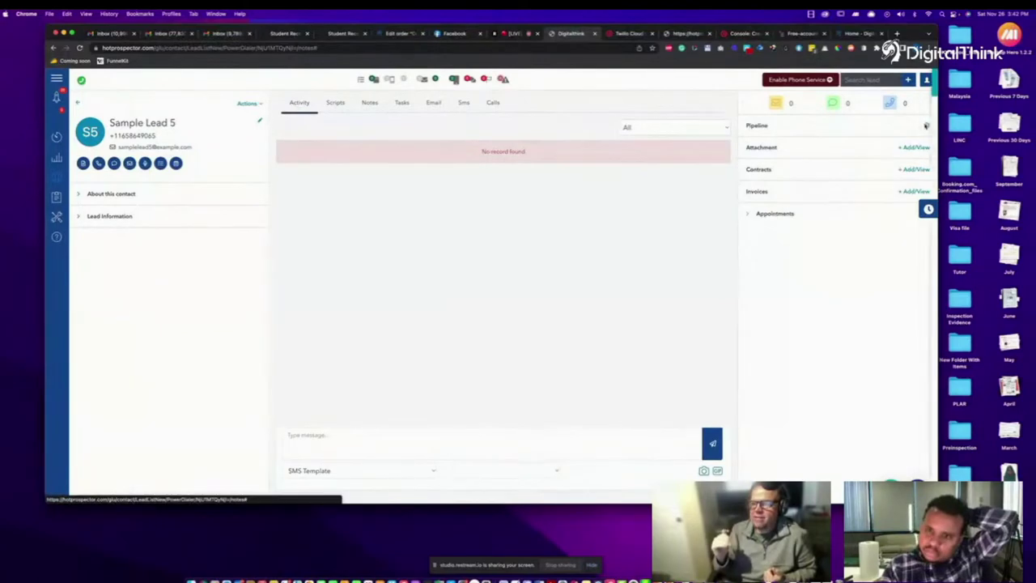
Step: Reopen the Qualified-stage Opportunity form, keep the current assigned member, and pick the green colour
left_click(926, 126)
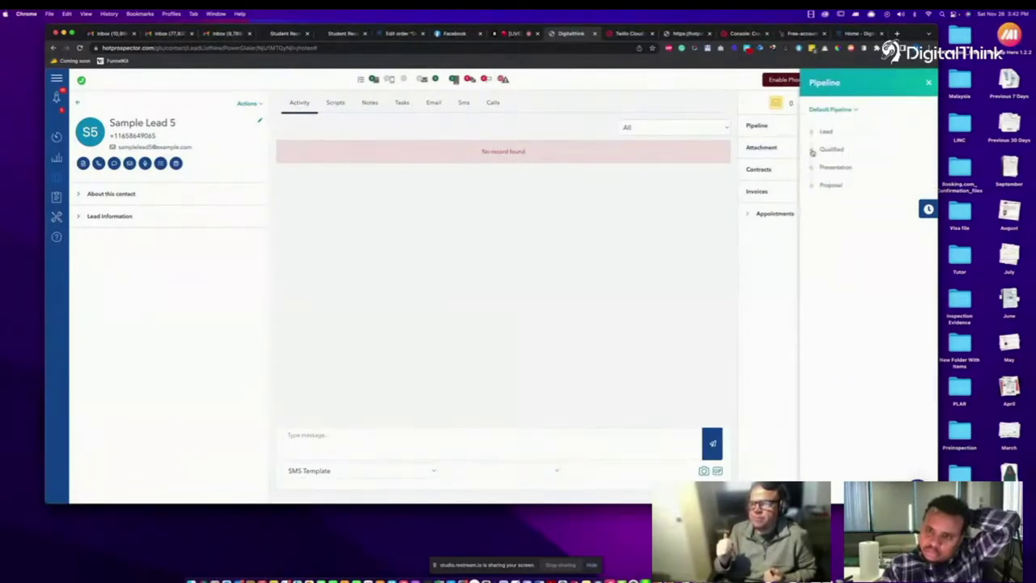
left_click(813, 152)
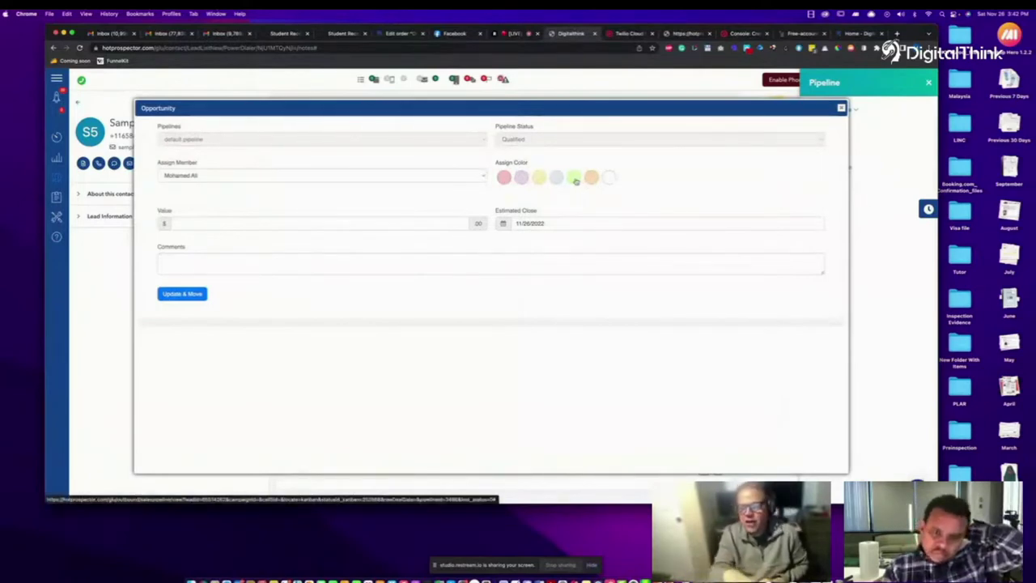
left_click(191, 224)
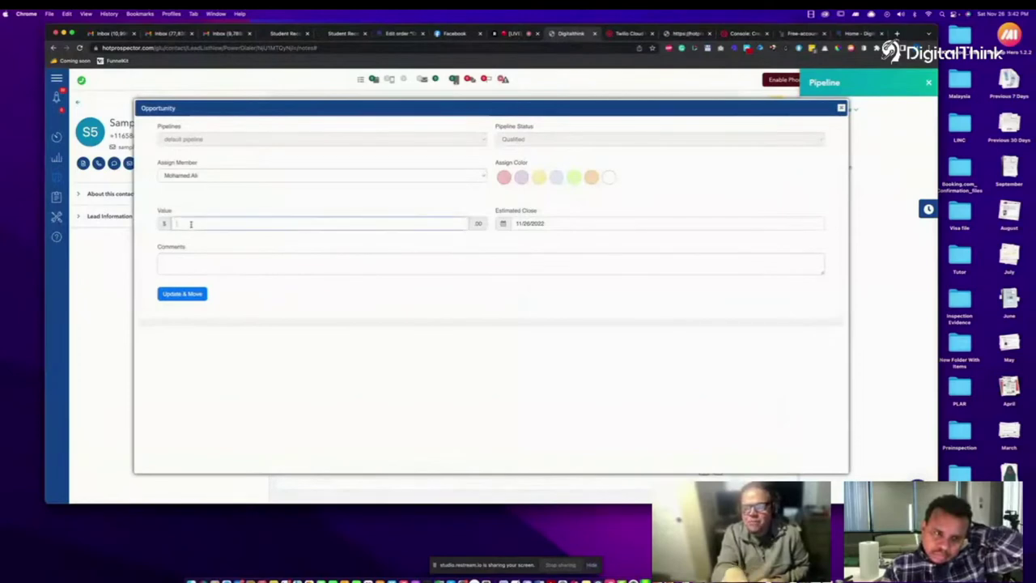
left_click(196, 175)
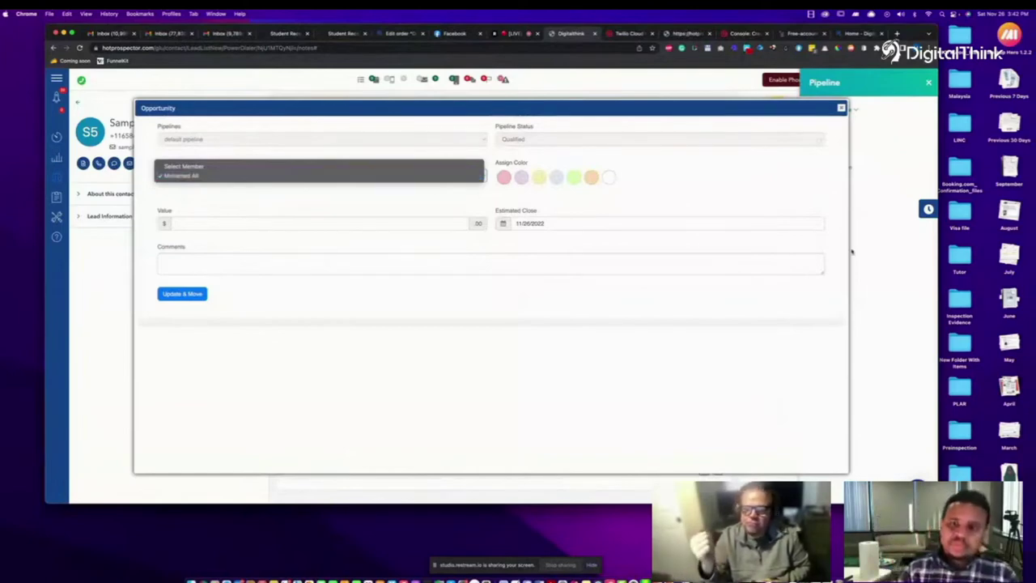
left_click(572, 177)
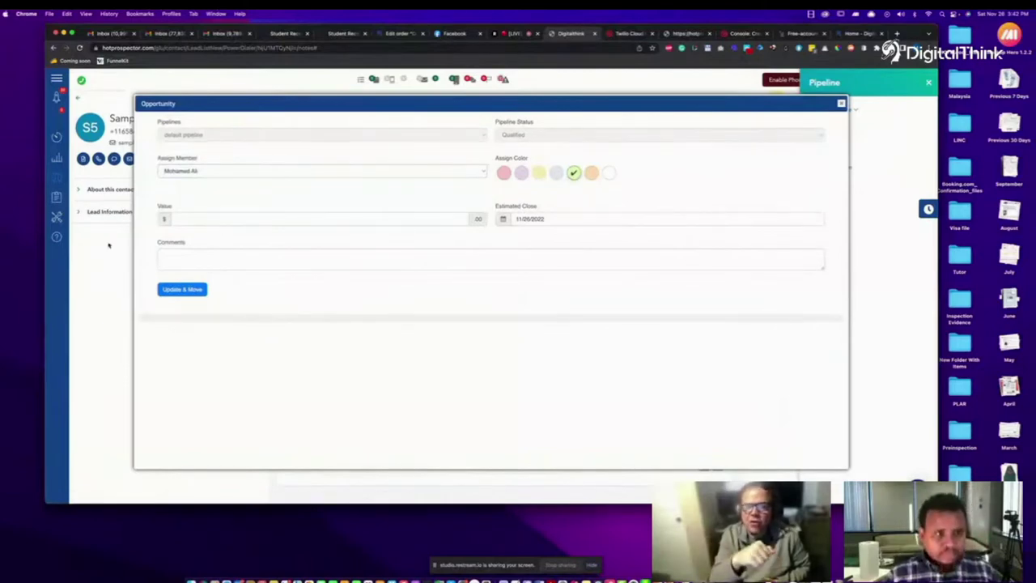
Step: Save the Qualified opportunity with value 15000, close date 11/30/2022, and a signing-up comment
left_click(208, 221)
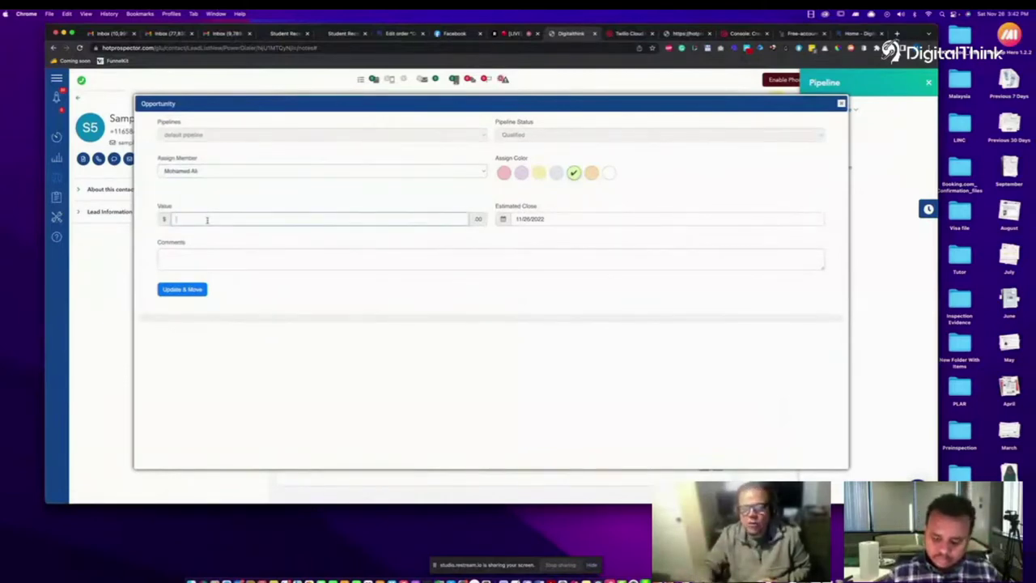
type("10000")
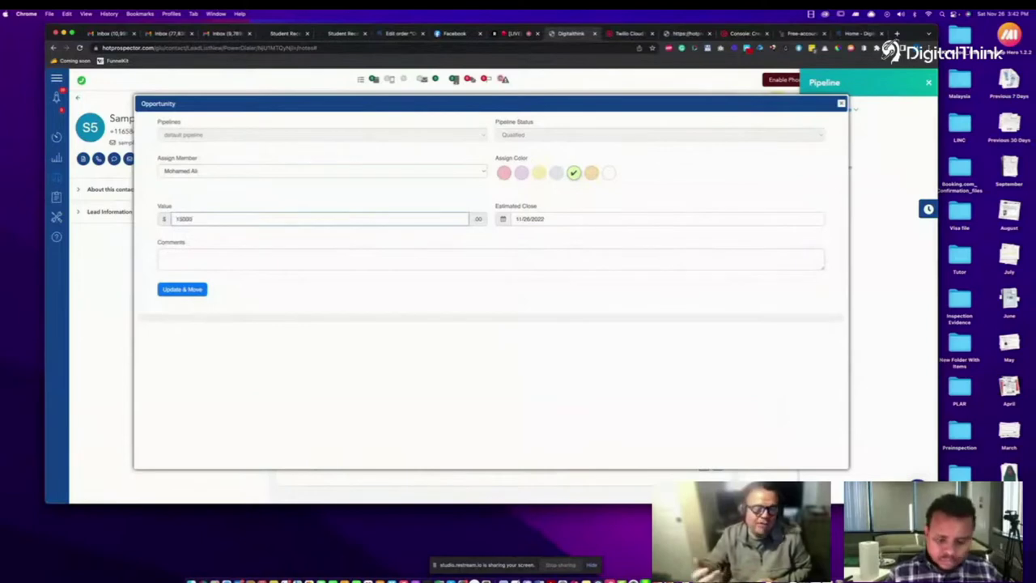
key("BackSpace")
key("BackSpace")
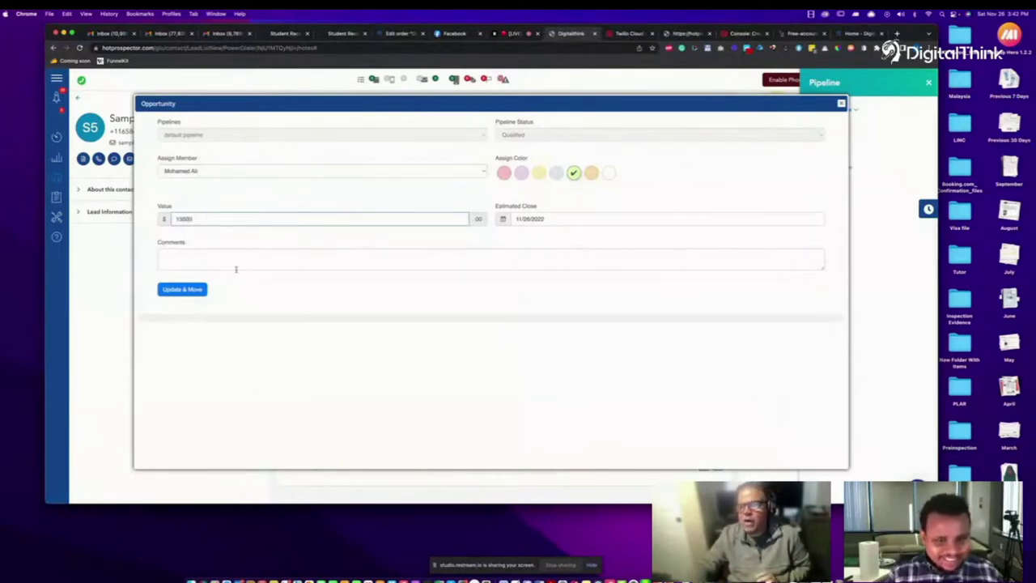
left_click(528, 219)
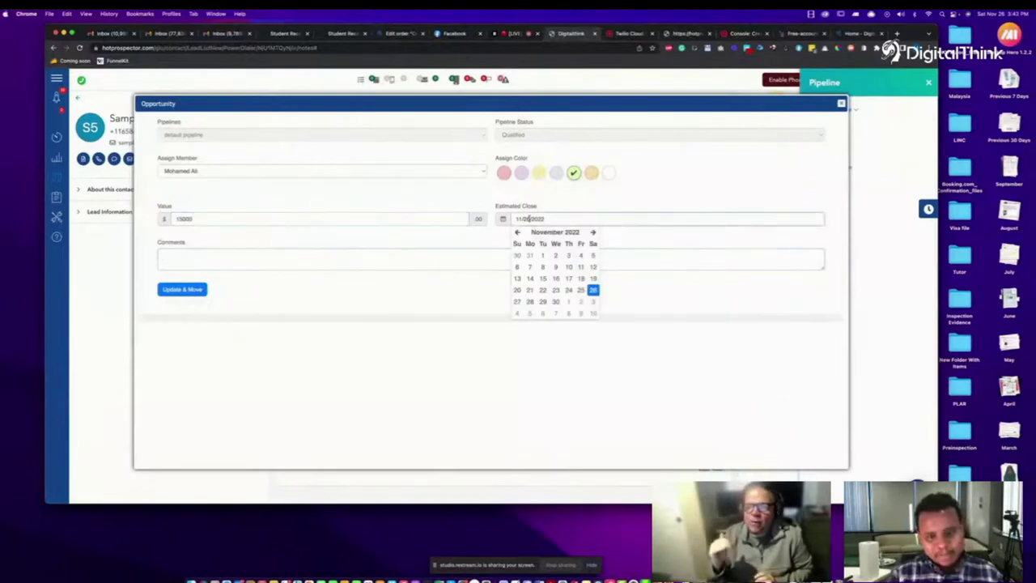
left_click(555, 302)
left_click(401, 255)
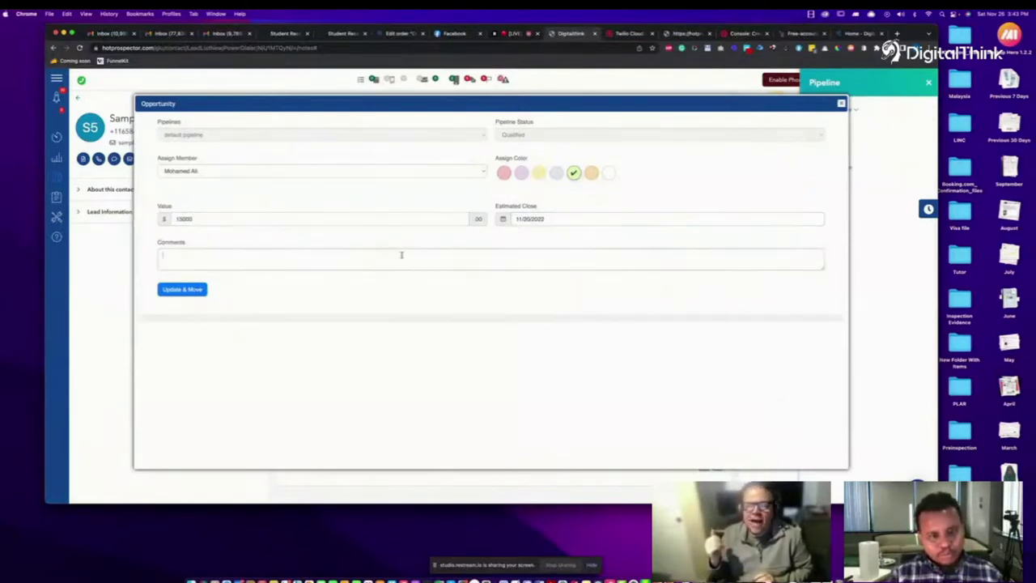
type("Th")
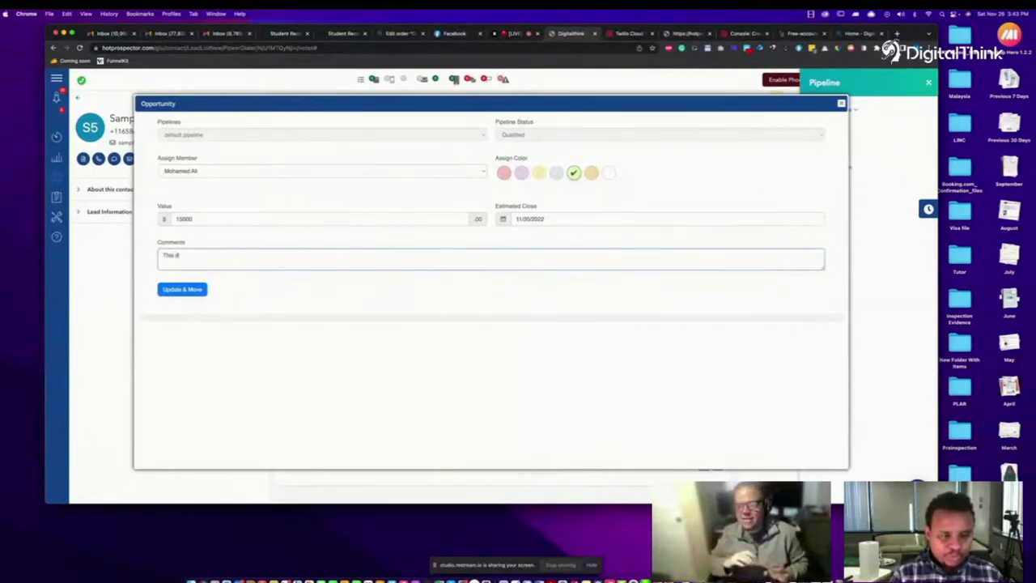
type("is i")
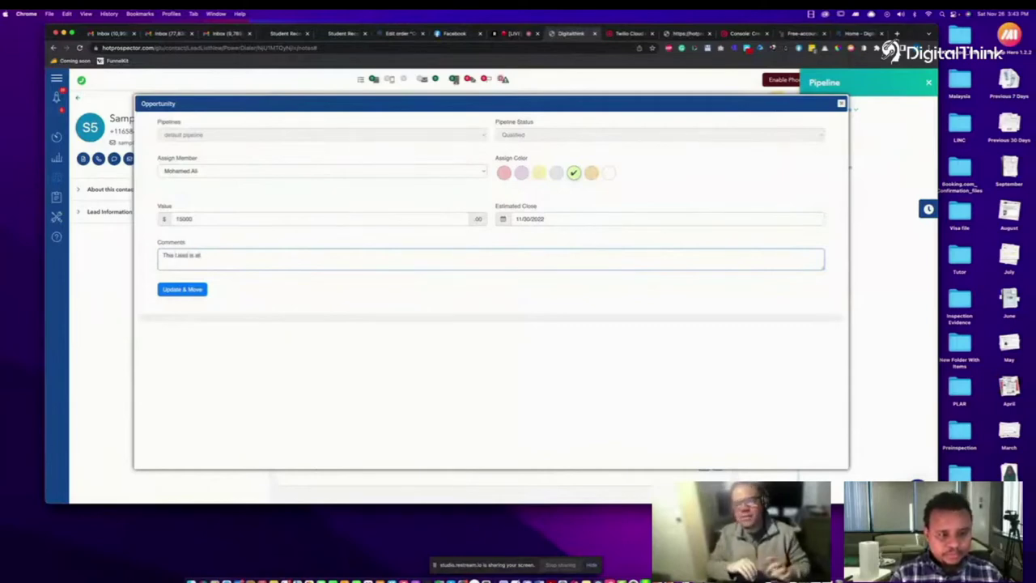
type("ead is i")
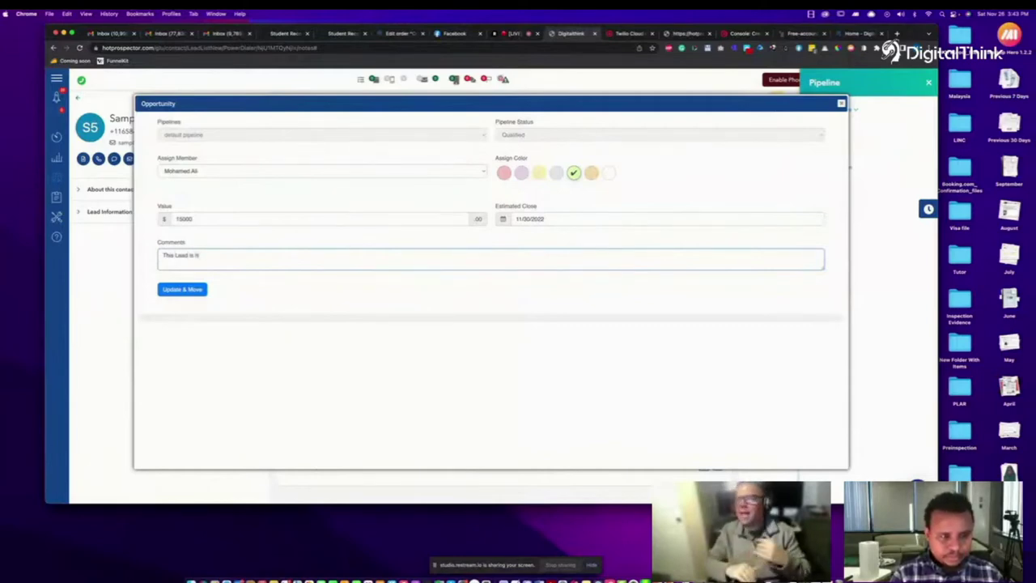
type("ntey with")
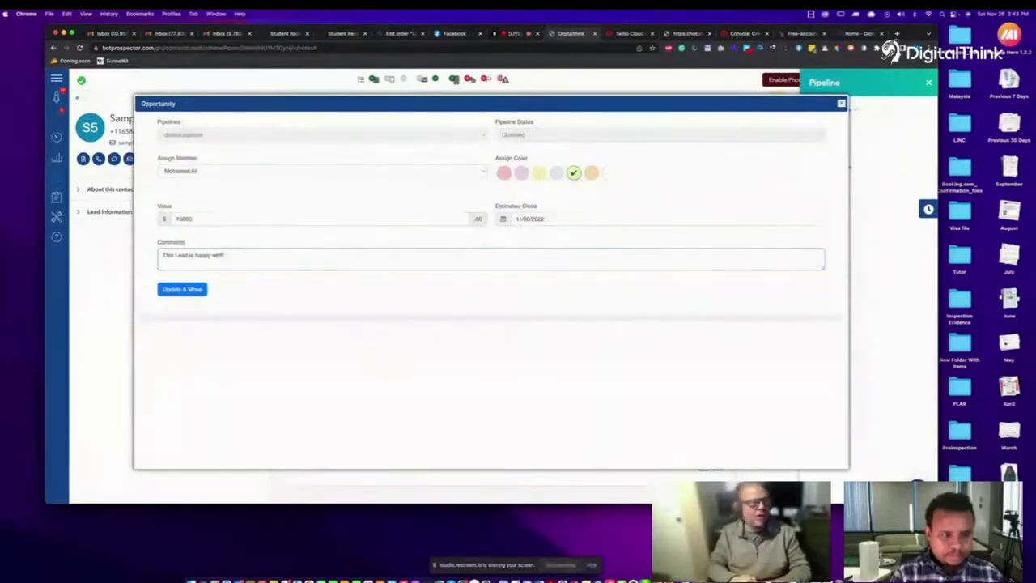
type(" the pro")
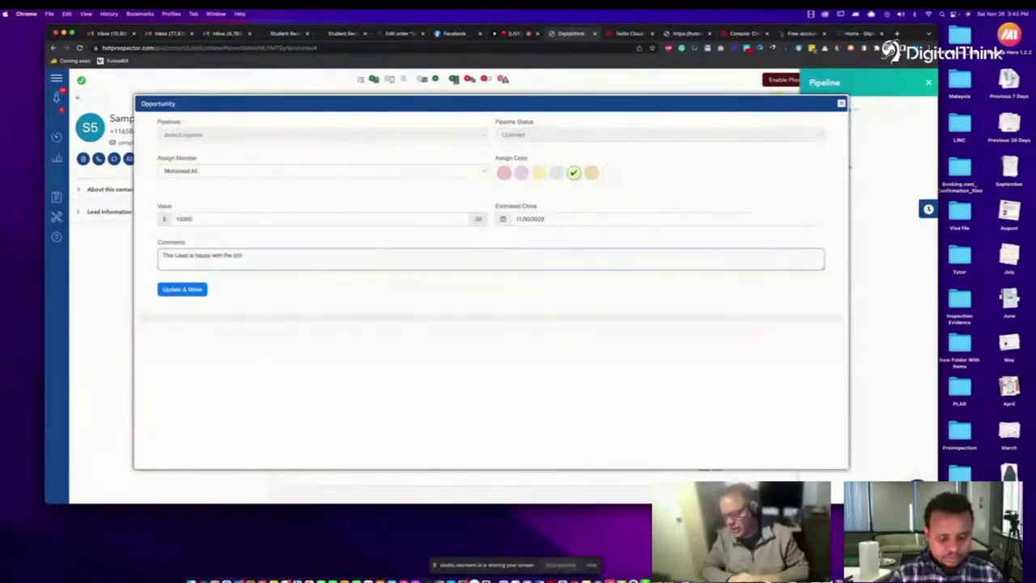
type("duct and Is")
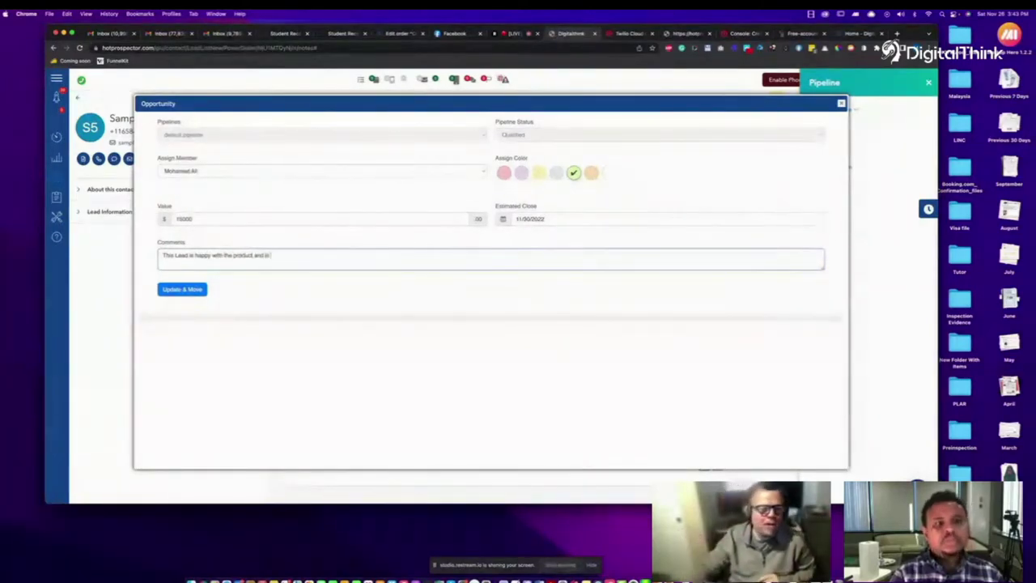
type(" s")
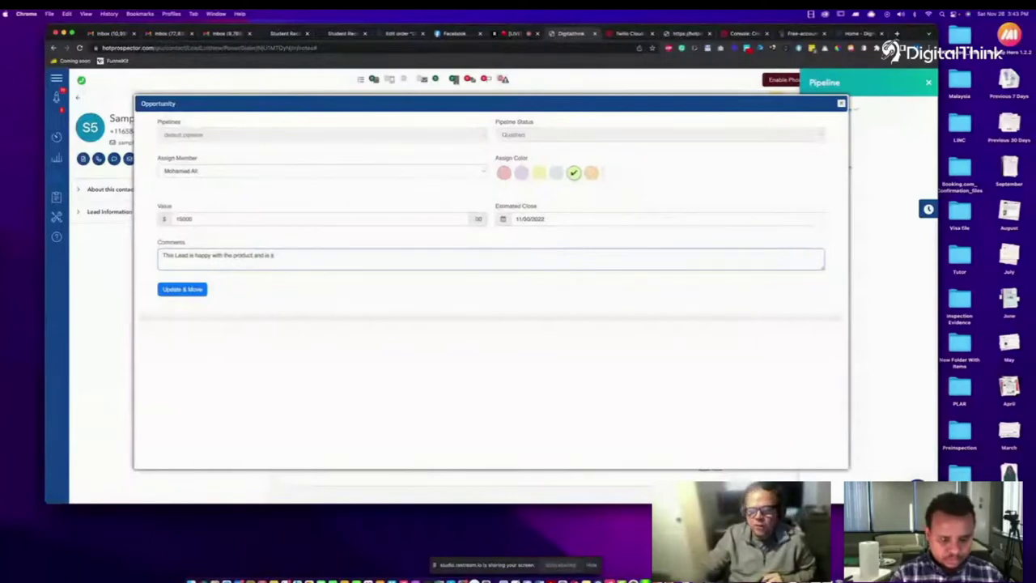
type("till in")
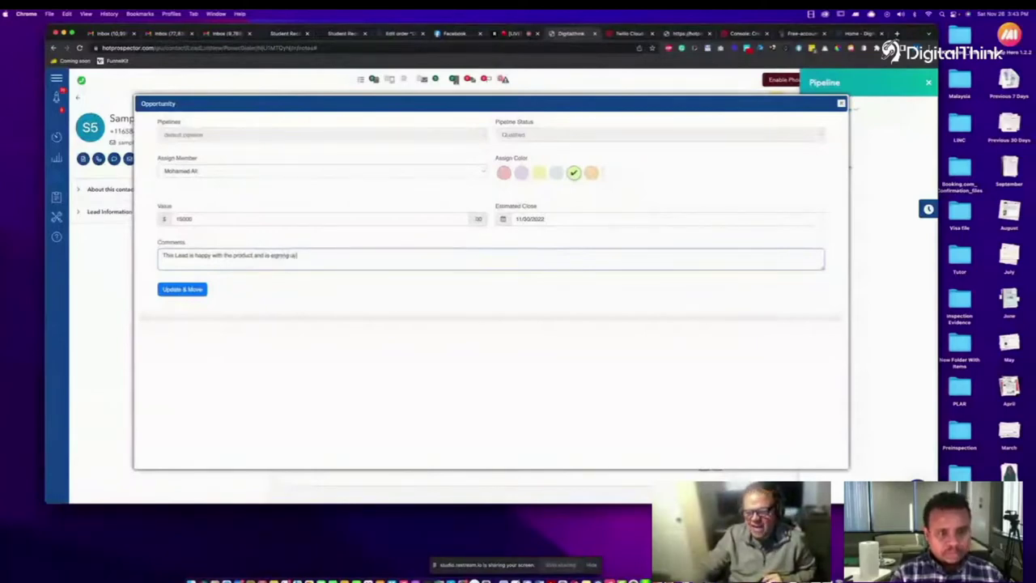
type(" on the 30th")
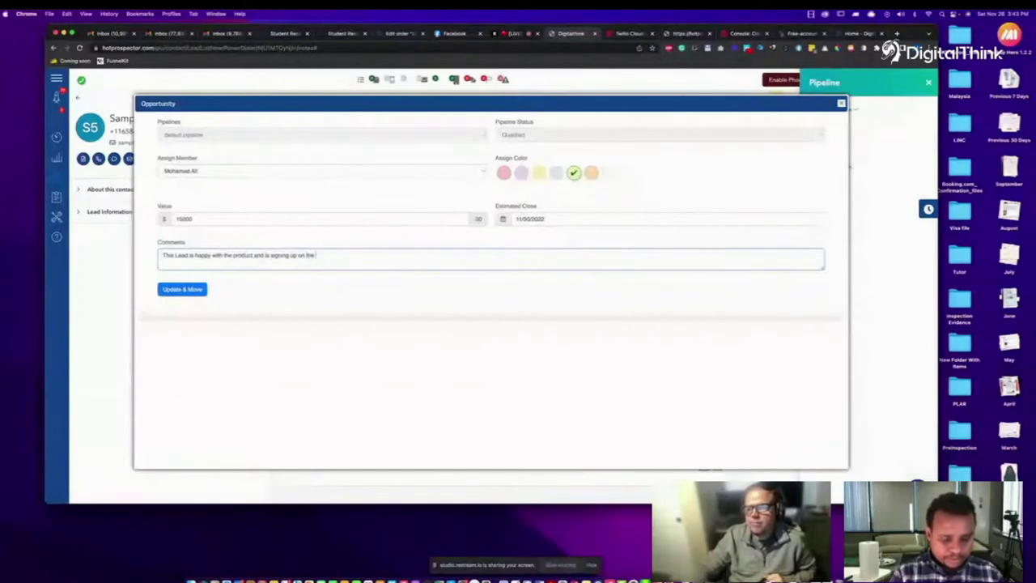
left_click(202, 290)
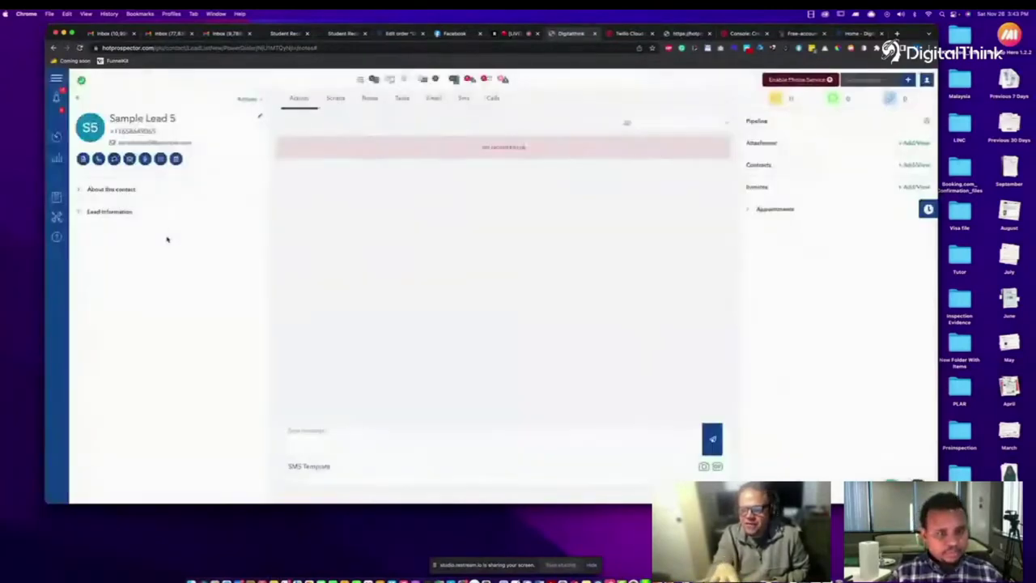
Step: Expand Lead Information to confirm the Qualified pipeline status and 11/26/2022 deal date
left_click(91, 211)
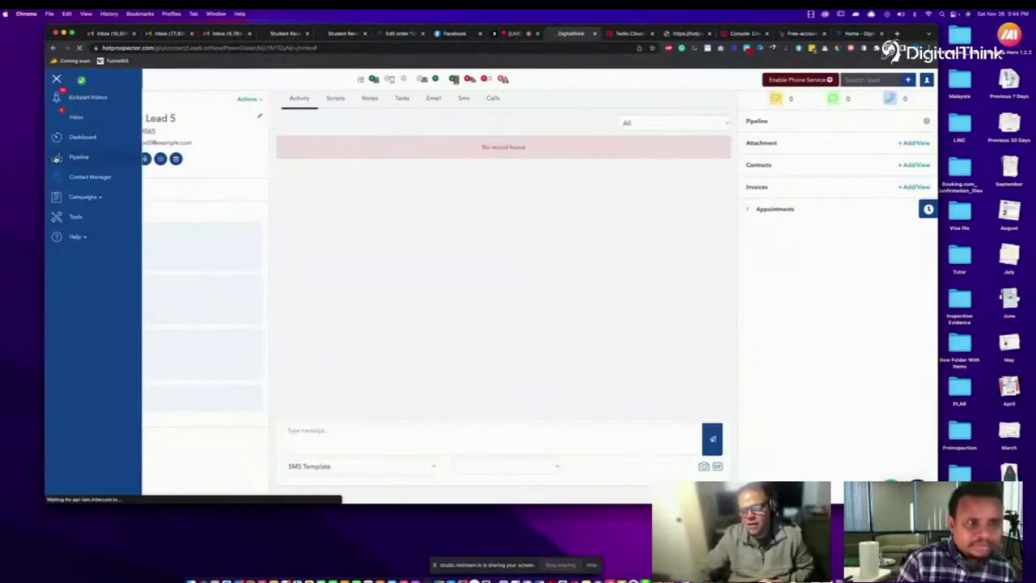
Step: Open the Lead Manager pipeline board from the sidebar's Pipeline menu
left_click(56, 157)
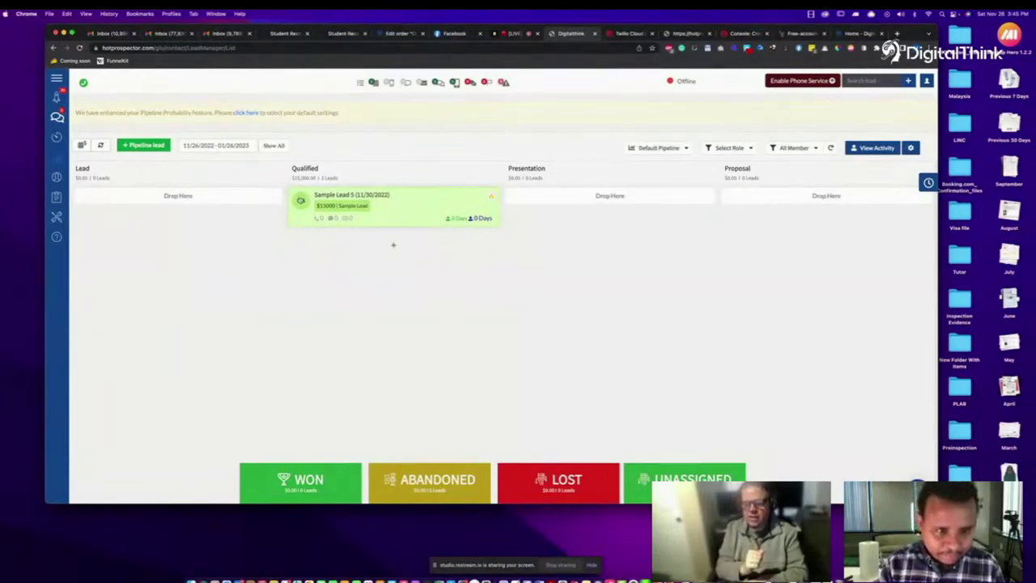
left_click(300, 200)
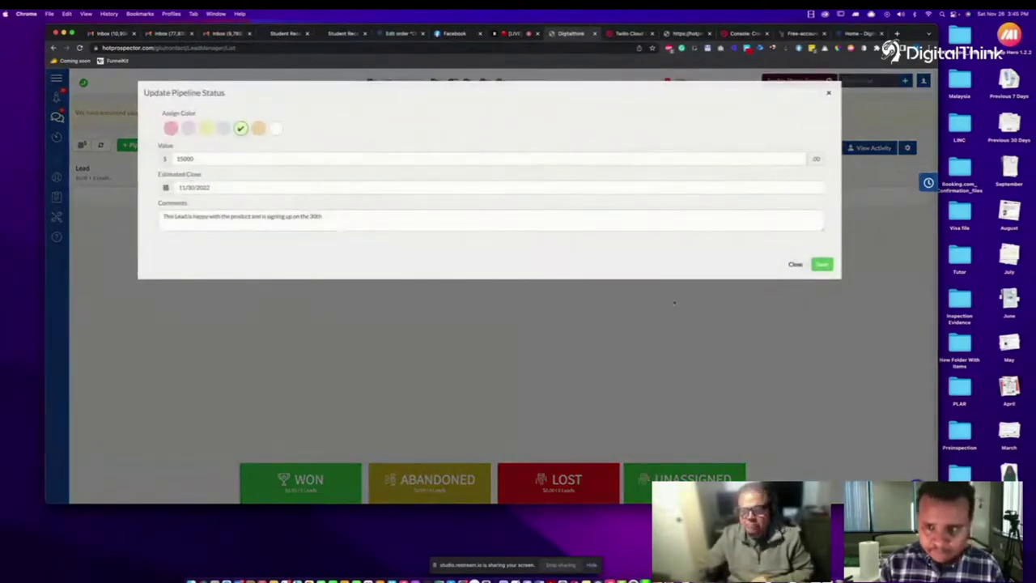
left_click(790, 264)
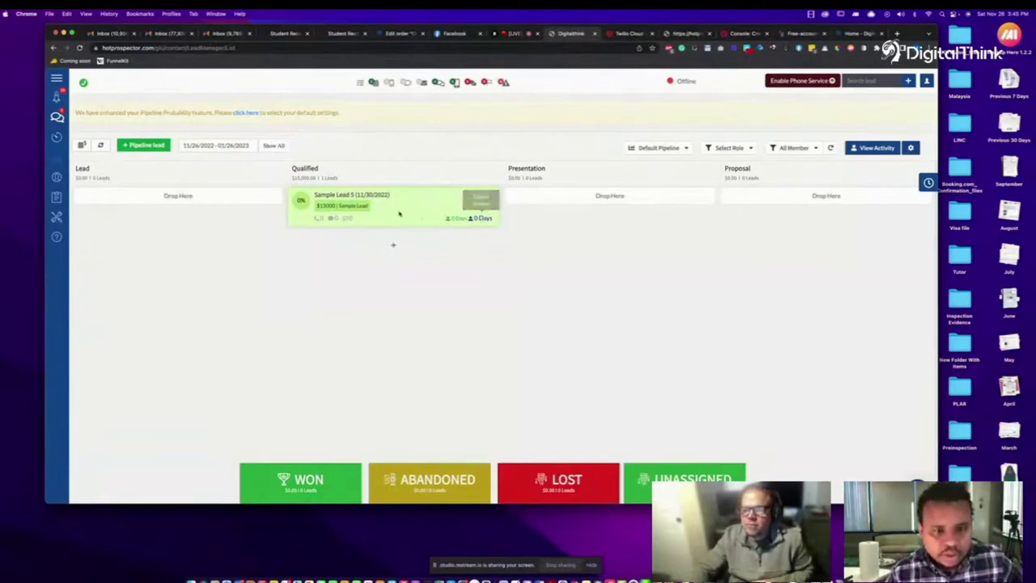
Step: Open the Sample Lead 5 card and its Attachment upload panel
left_click(359, 199)
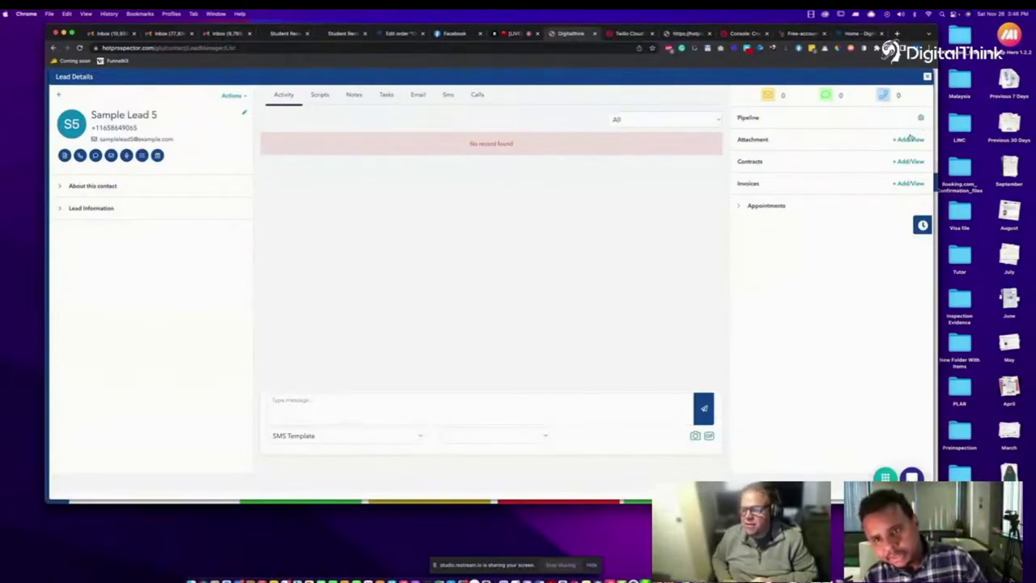
left_click(909, 140)
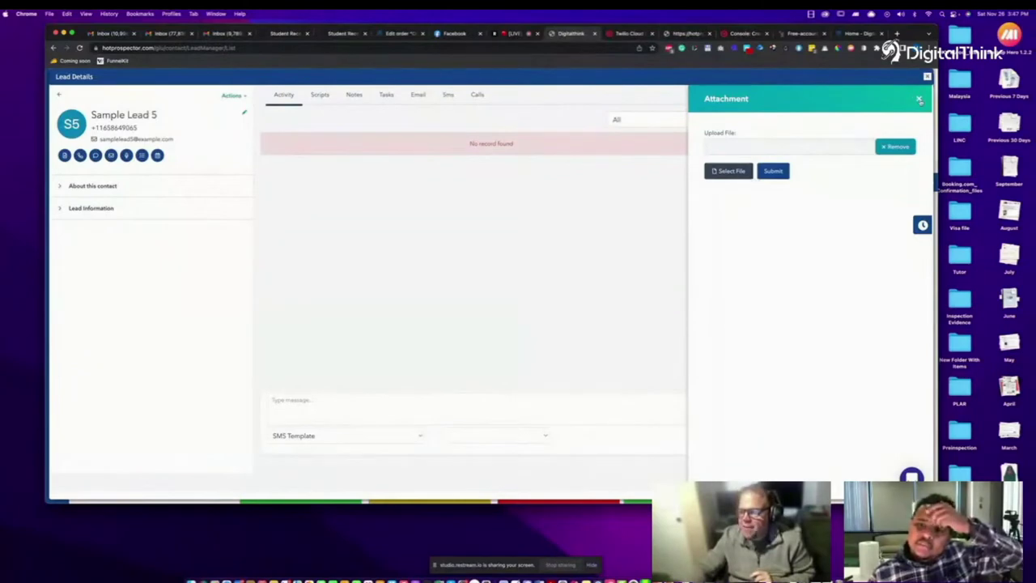
Step: Close the Attachment side panel
left_click(920, 100)
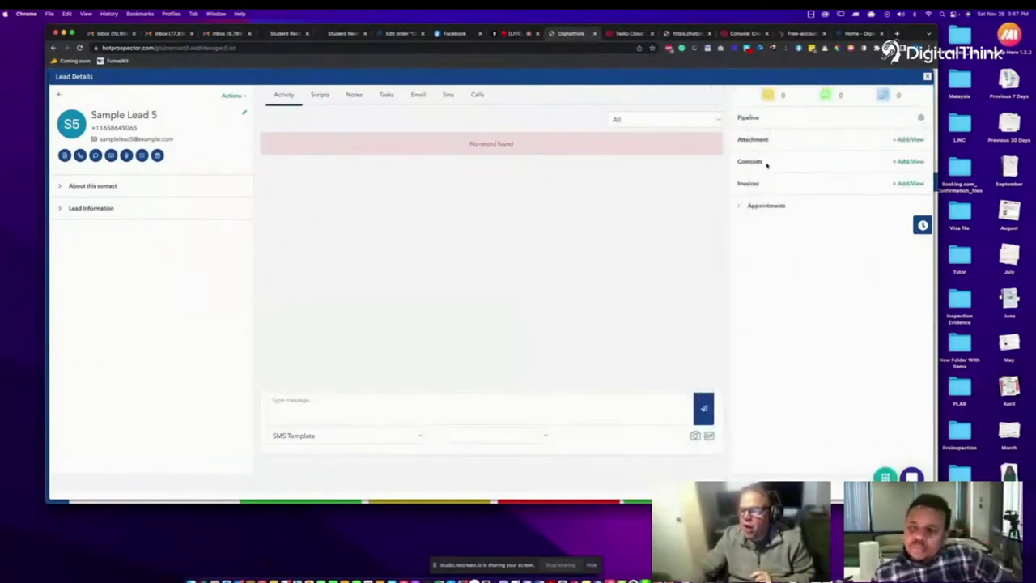
Step: Assign the Services Contract to Sample Lead 5 from the Contracts panel
left_click(907, 162)
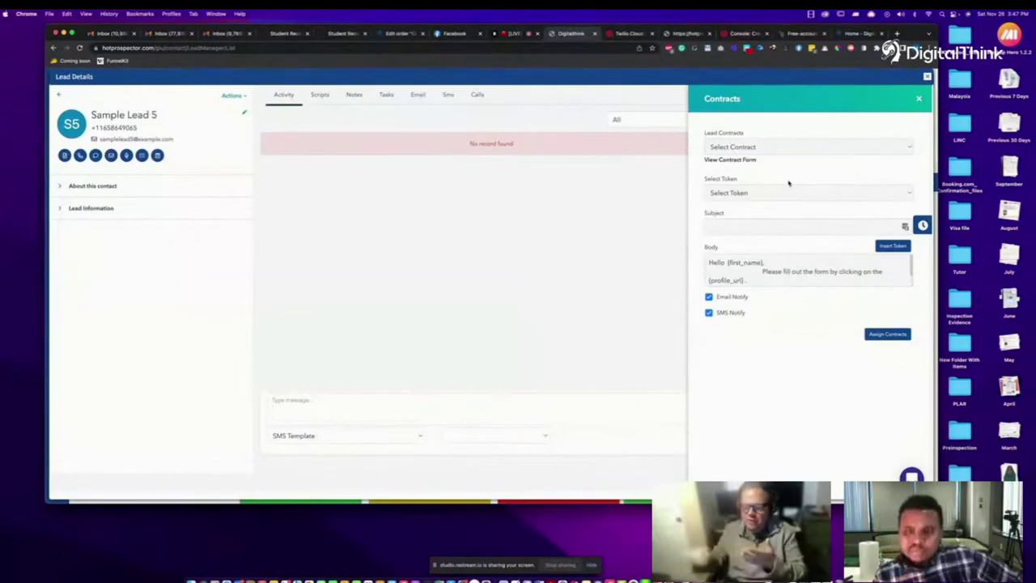
left_click(777, 150)
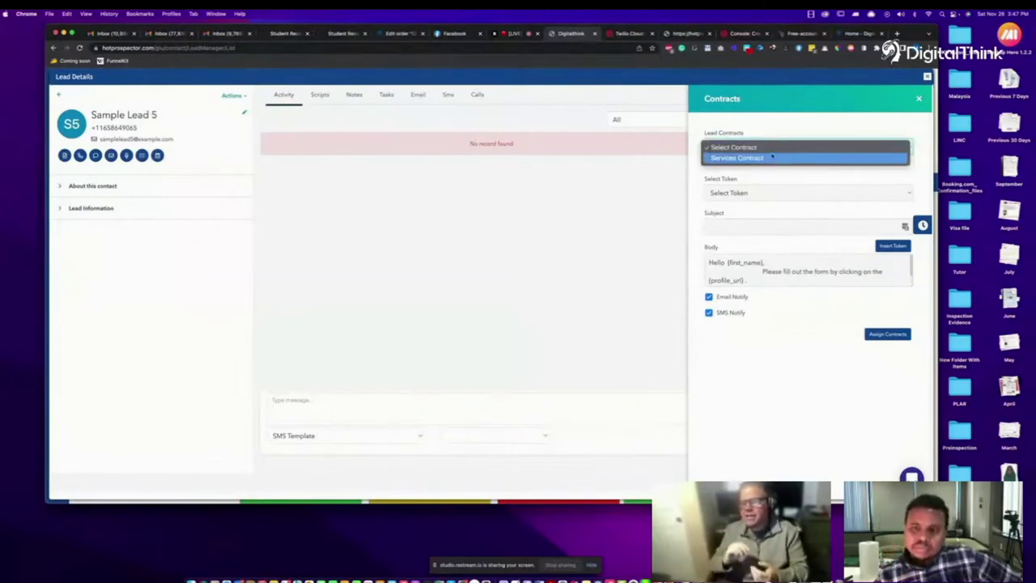
left_click(772, 157)
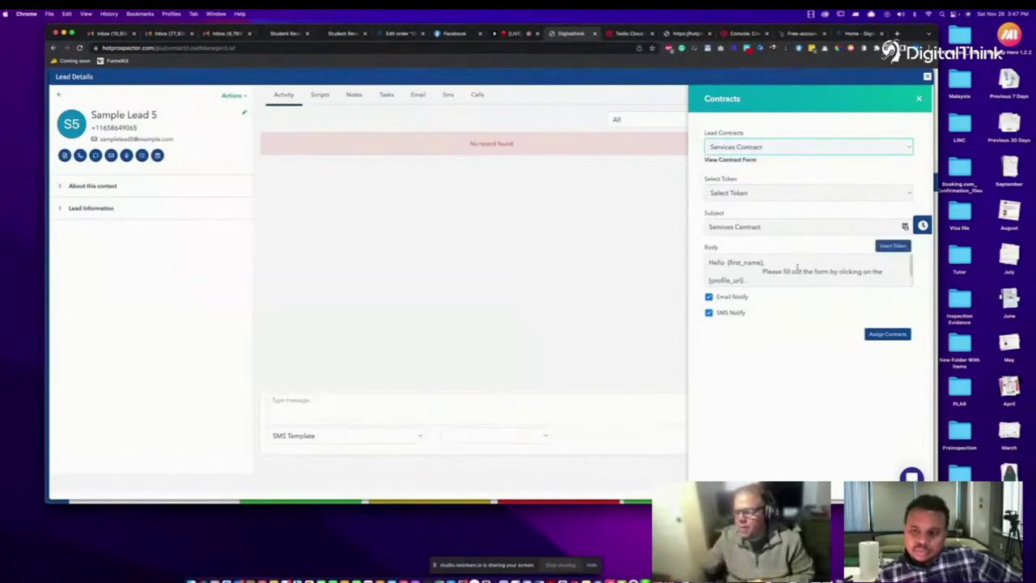
scroll(798, 267, "down", 2)
scroll(798, 267, "up", 2)
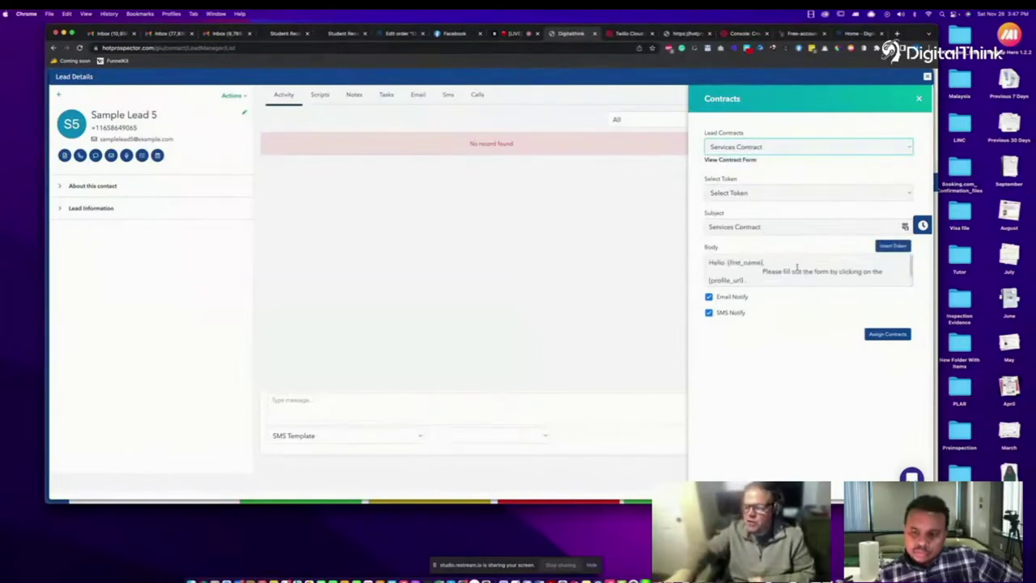
left_click(884, 335)
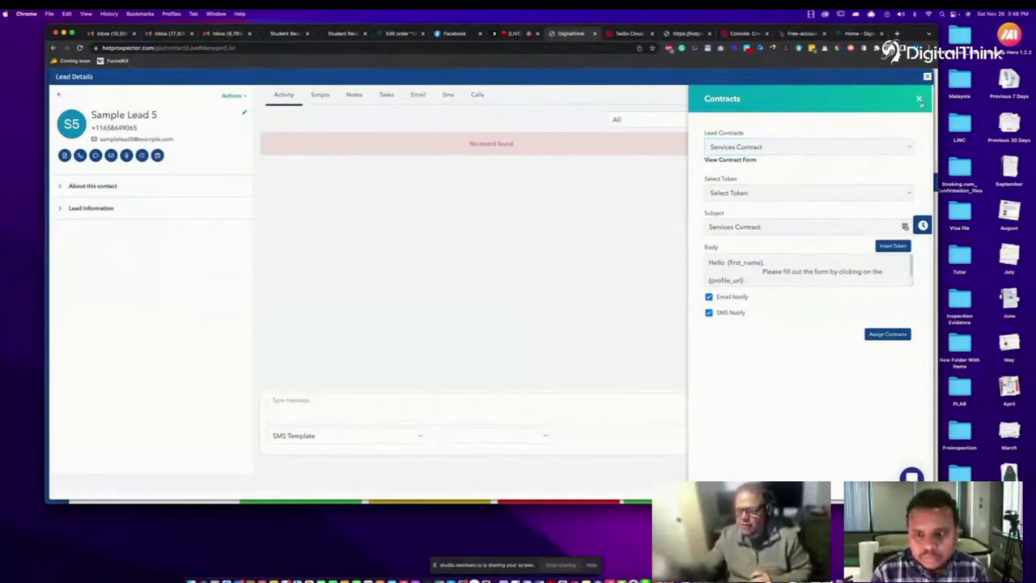
Step: Close the Contracts panel and open the lead's empty Invoices panel
left_click(920, 99)
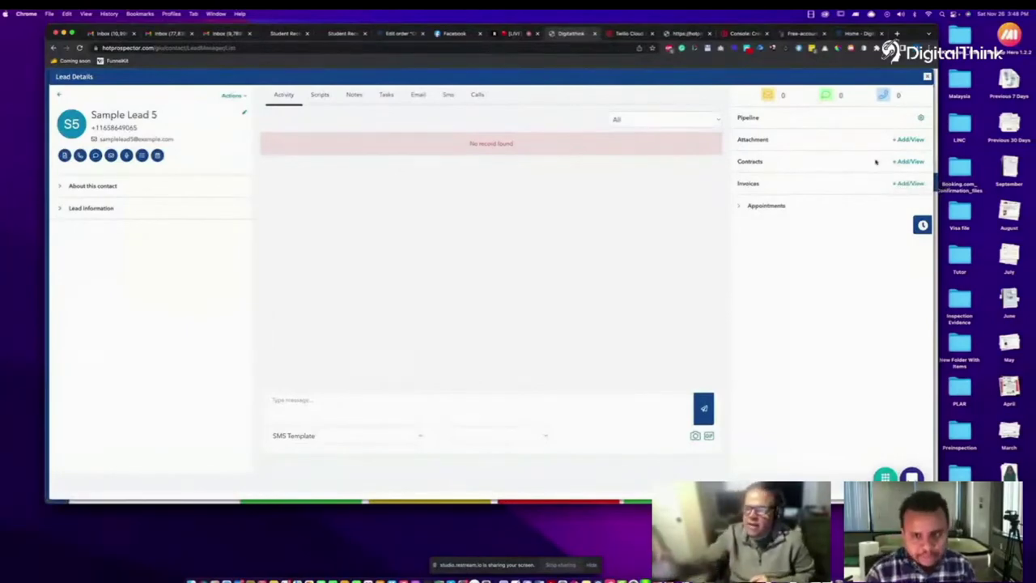
left_click(907, 183)
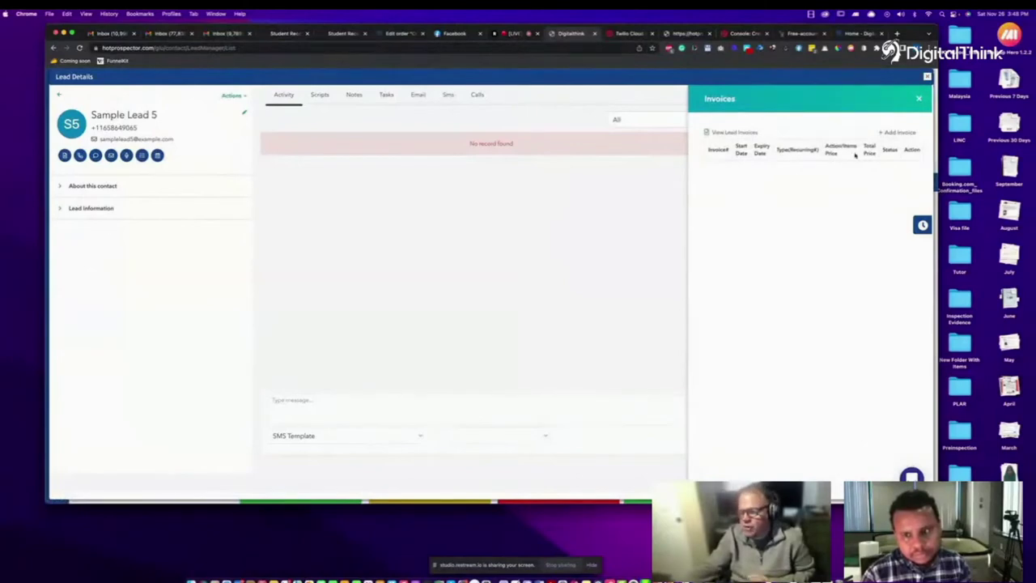
Step: Start a new invoice for Sample Lead 5, mark it Recurring, then close it without saving
left_click(897, 133)
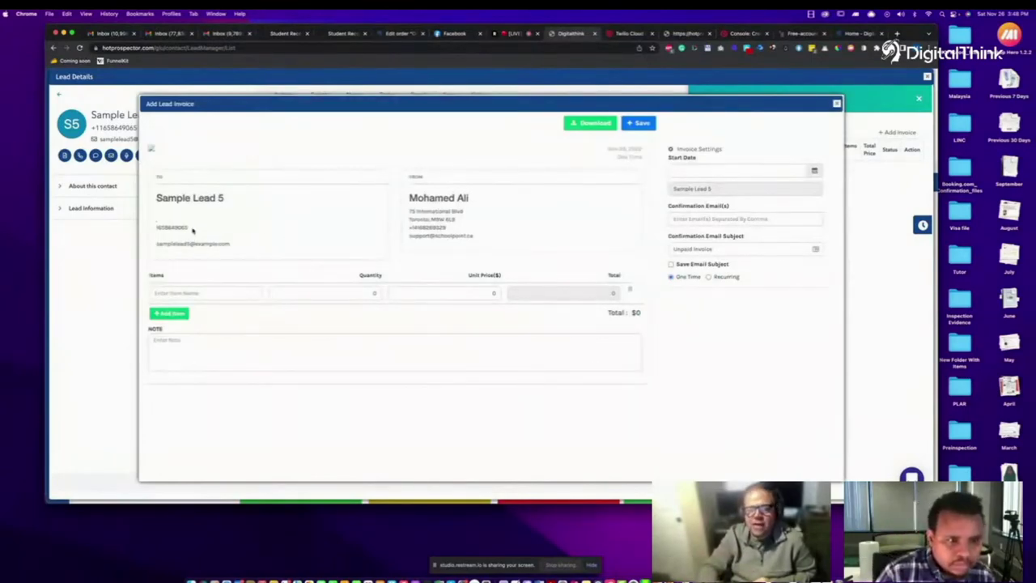
left_click(183, 294)
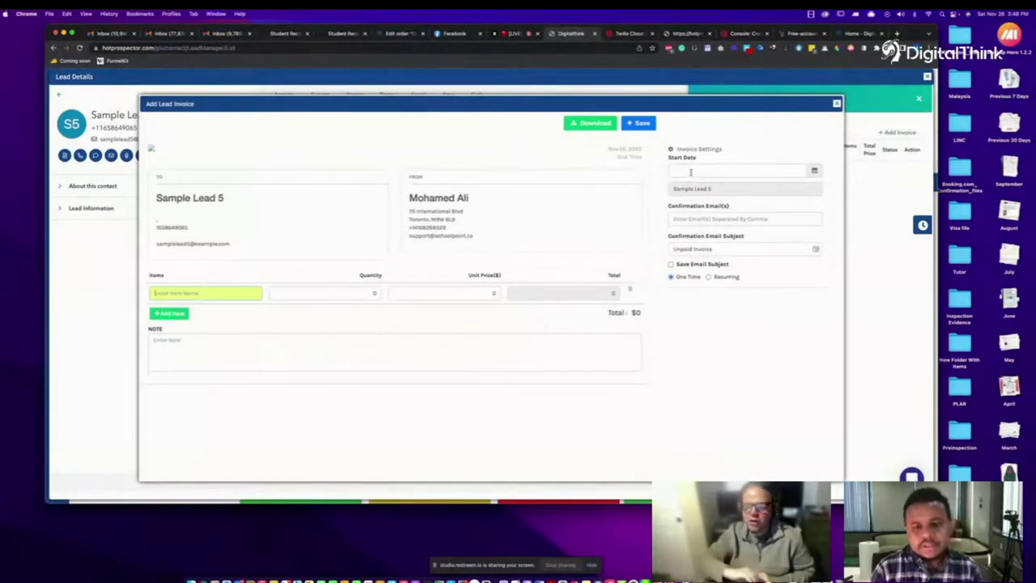
left_click(194, 340)
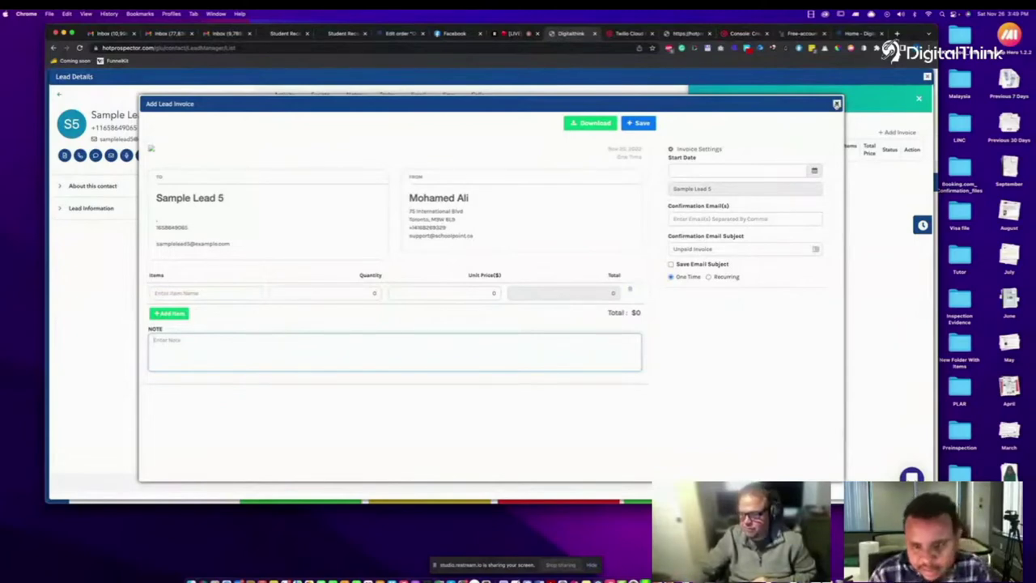
left_click(709, 277)
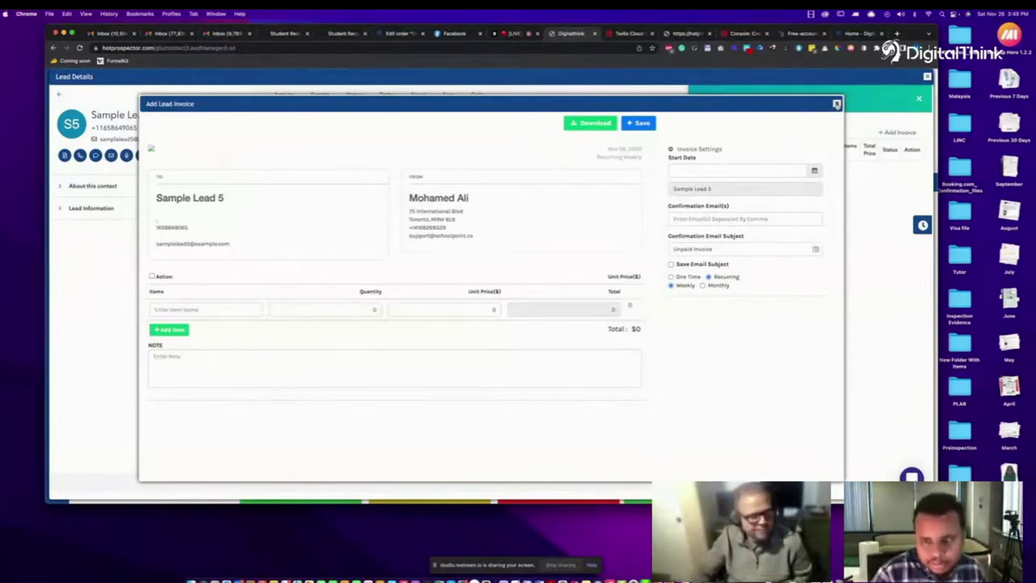
left_click(837, 103)
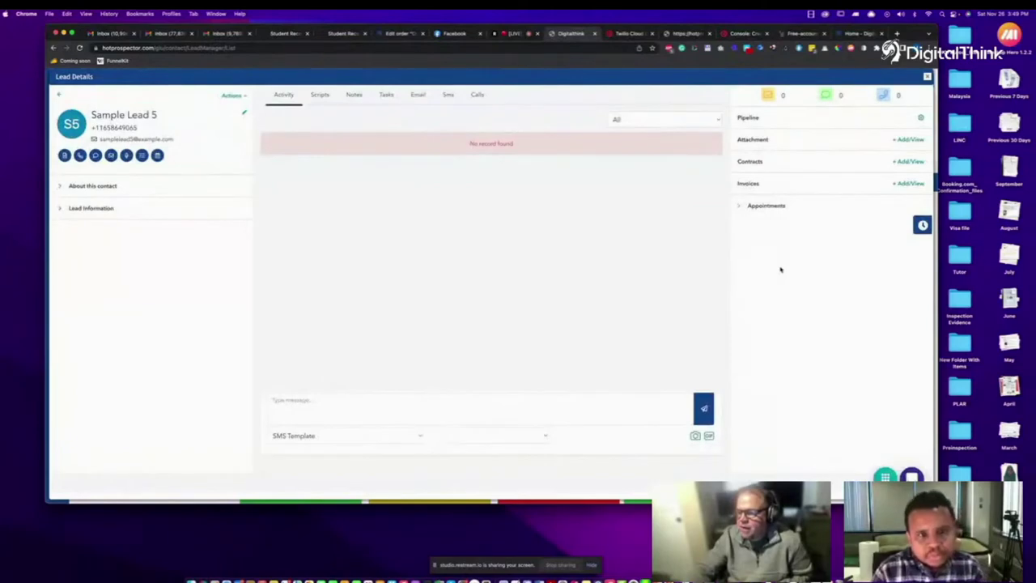
Step: Expand Sample Lead 5's Appointments section, which shows No Upcoming Appointment
left_click(739, 207)
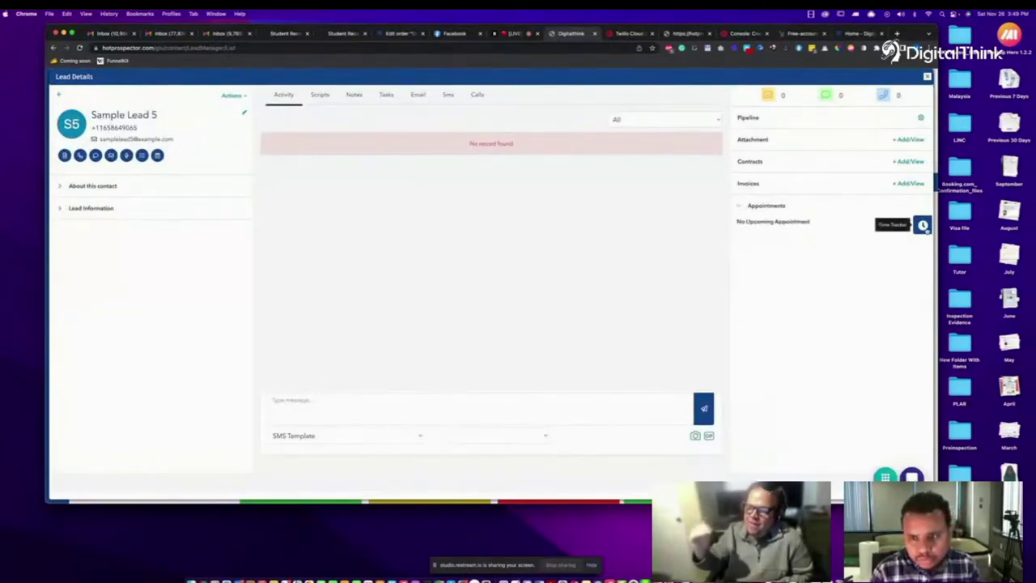
left_click_drag(735, 221, 820, 225)
left_click(828, 226)
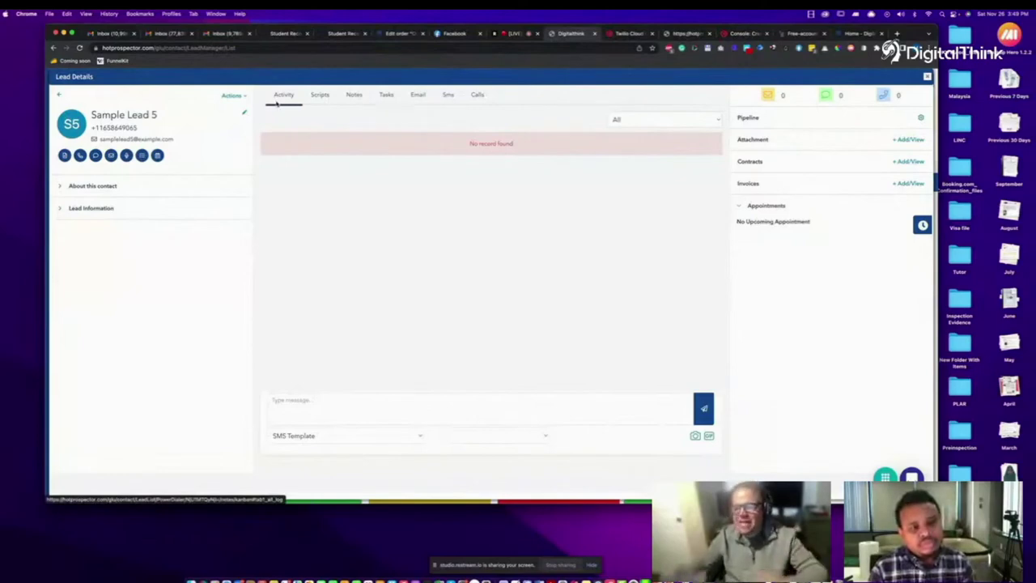
Step: Type and delete a test text message, then check the SMS Template list
left_click(284, 407)
type("Hi")
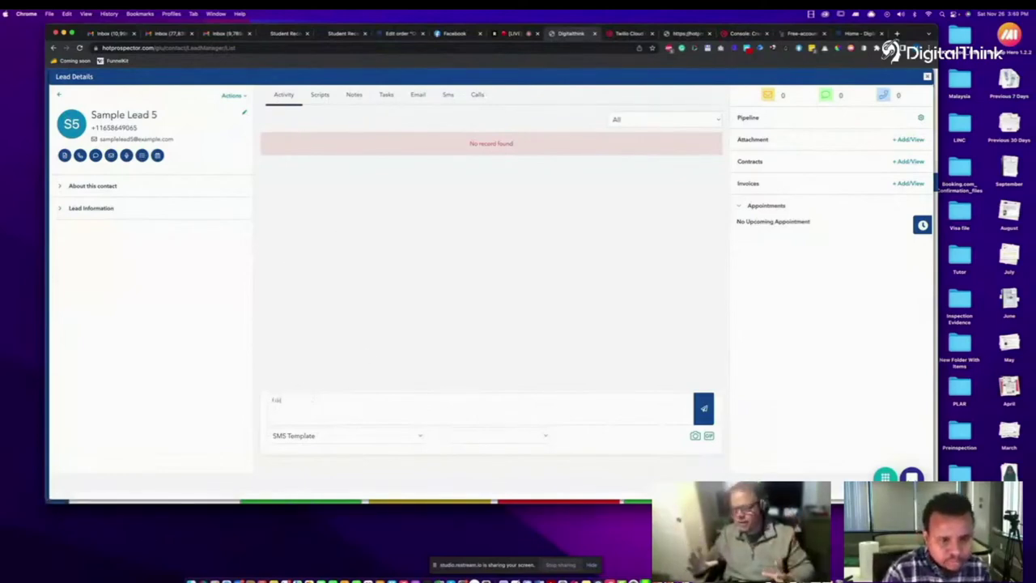
type("lled the")
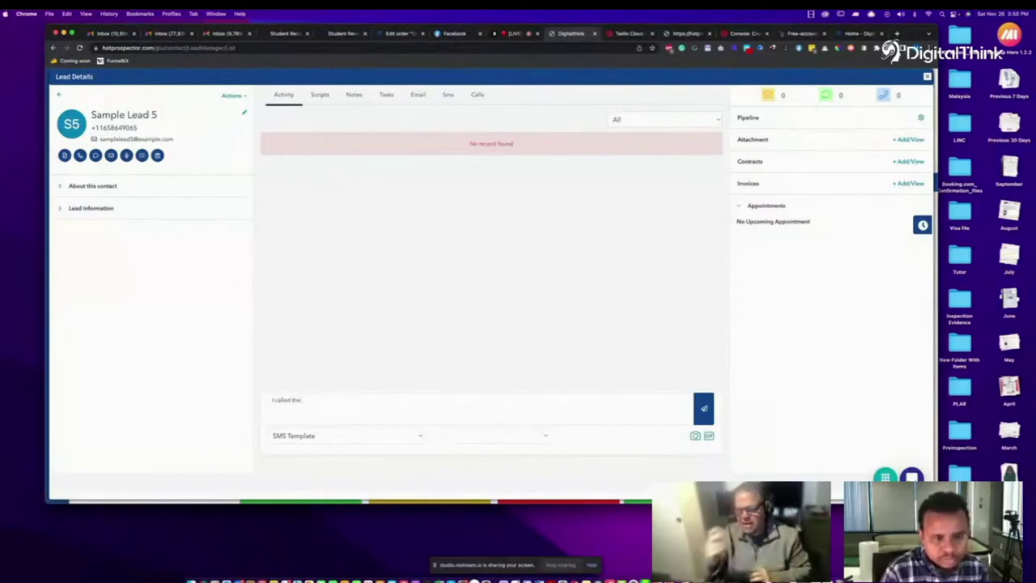
key("BackSpace")
key("BackSpace")
key("BackSpace")
key("BackSpace")
key("BackSpace")
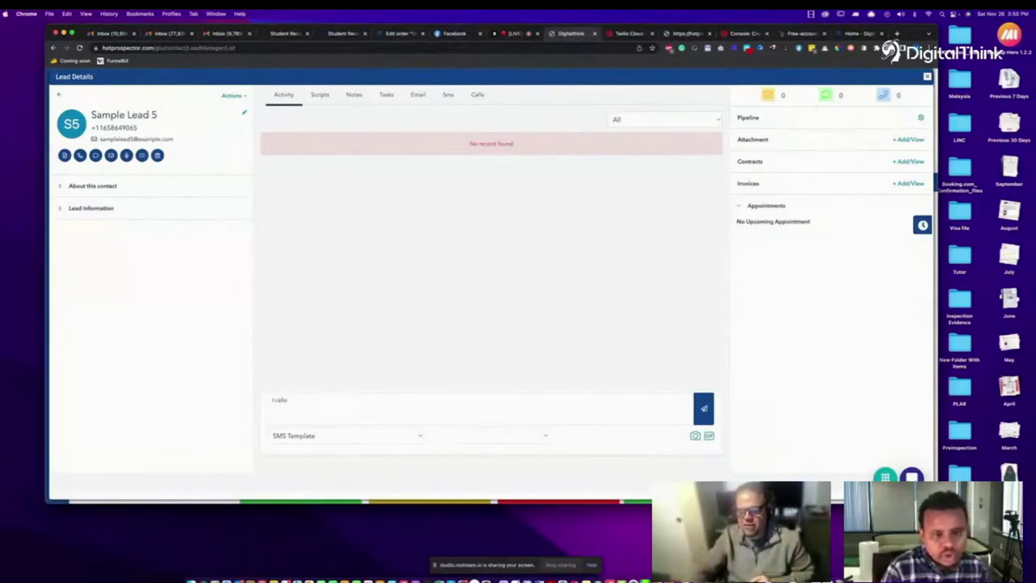
key("BackSpace")
key("BackSpace")
key("BackSpace")
key("BackSpace")
key("BackSpace")
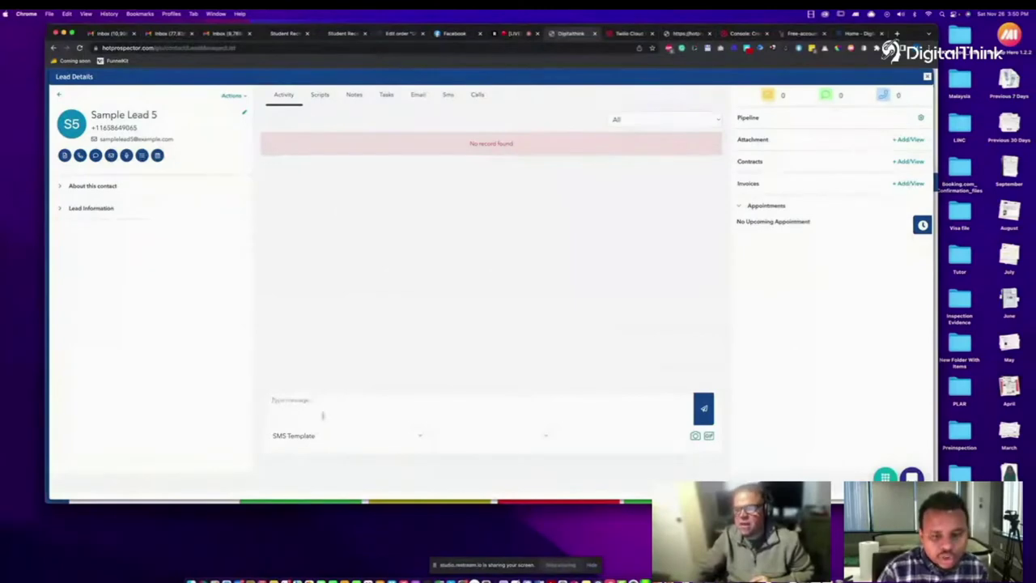
left_click(343, 435)
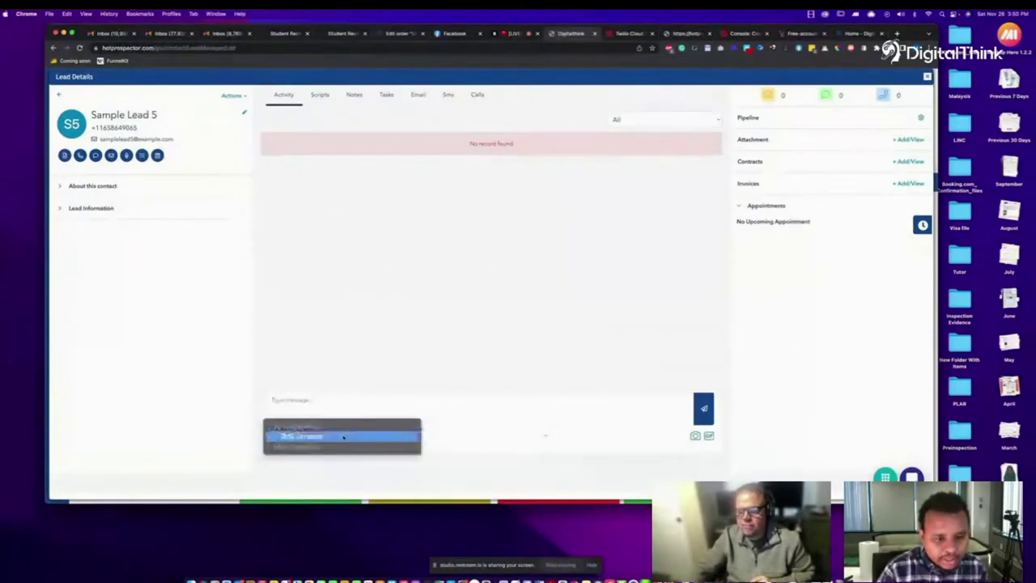
left_click(201, 403)
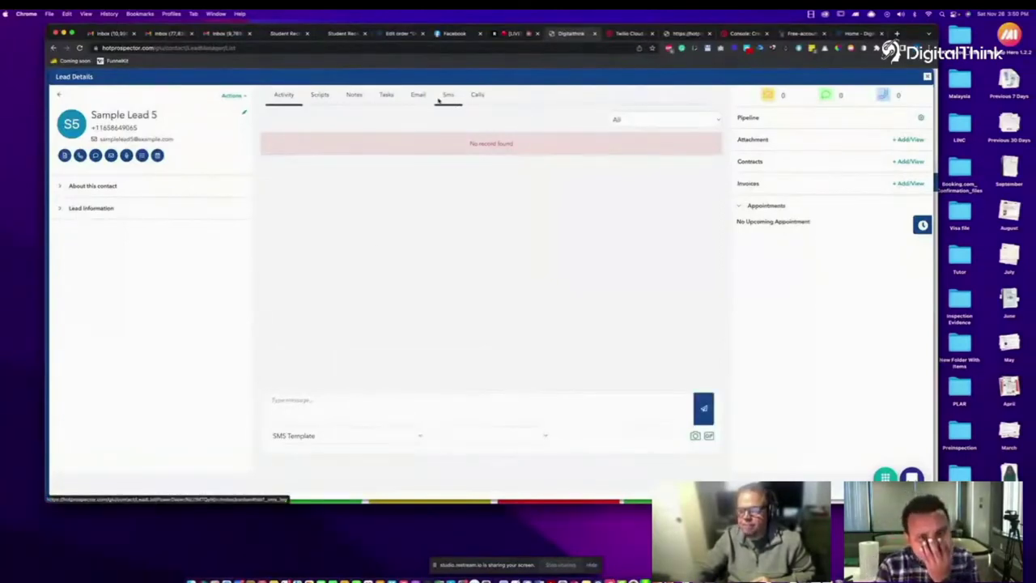
Step: Try the Email and Inbound Call activity filters, leaving the feed on Inbound Call
left_click(658, 122)
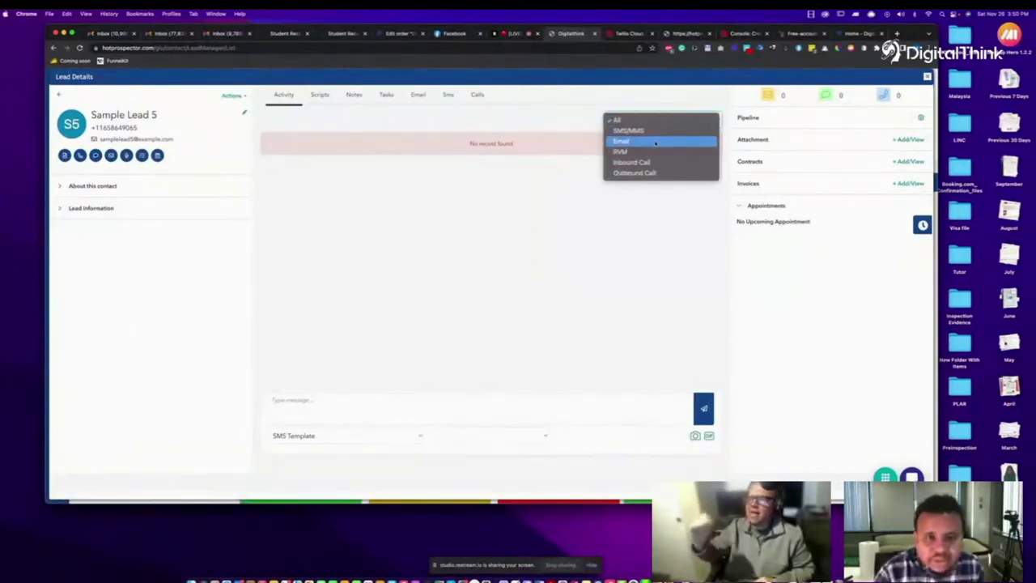
left_click(656, 142)
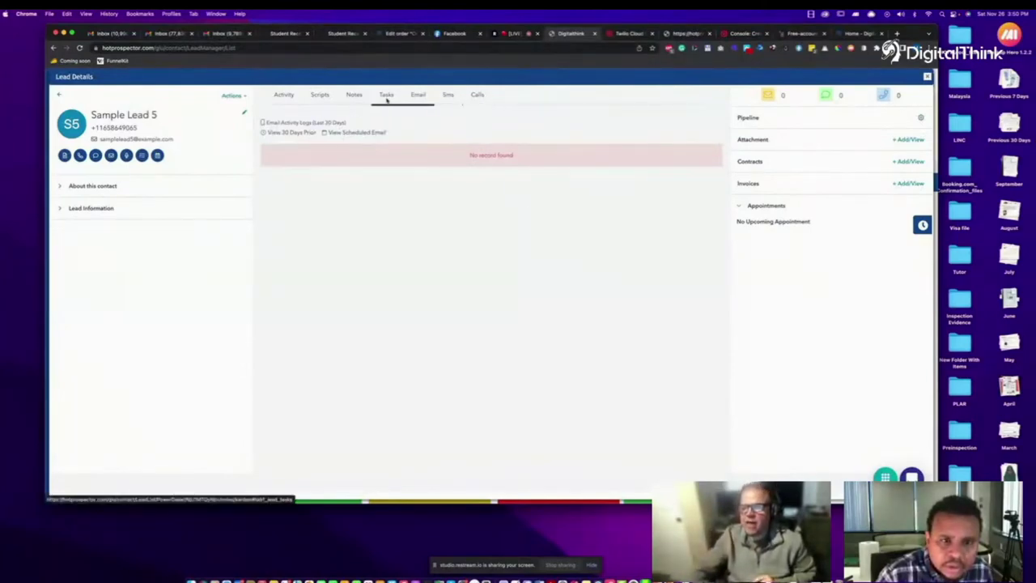
left_click(283, 96)
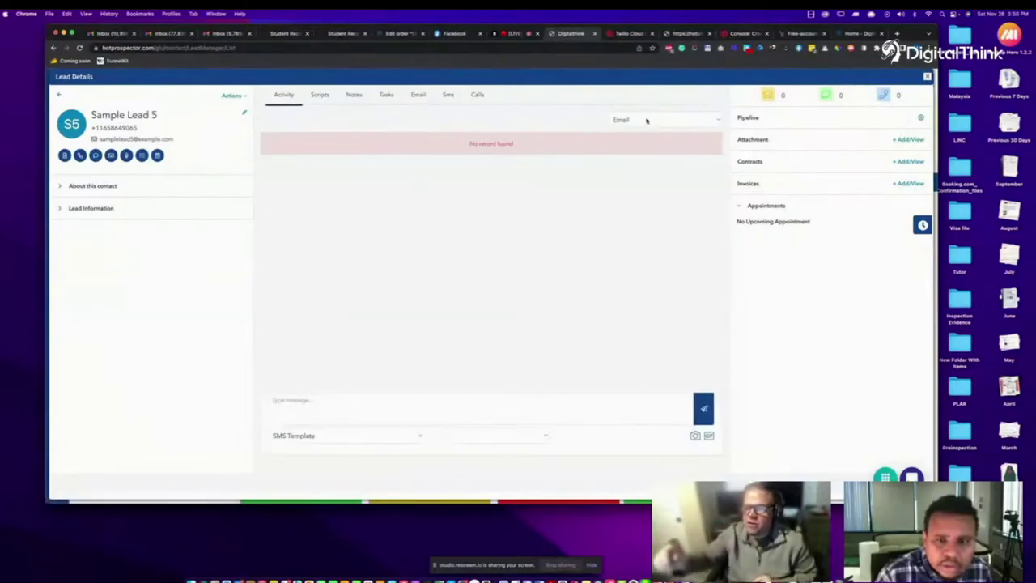
left_click(647, 120)
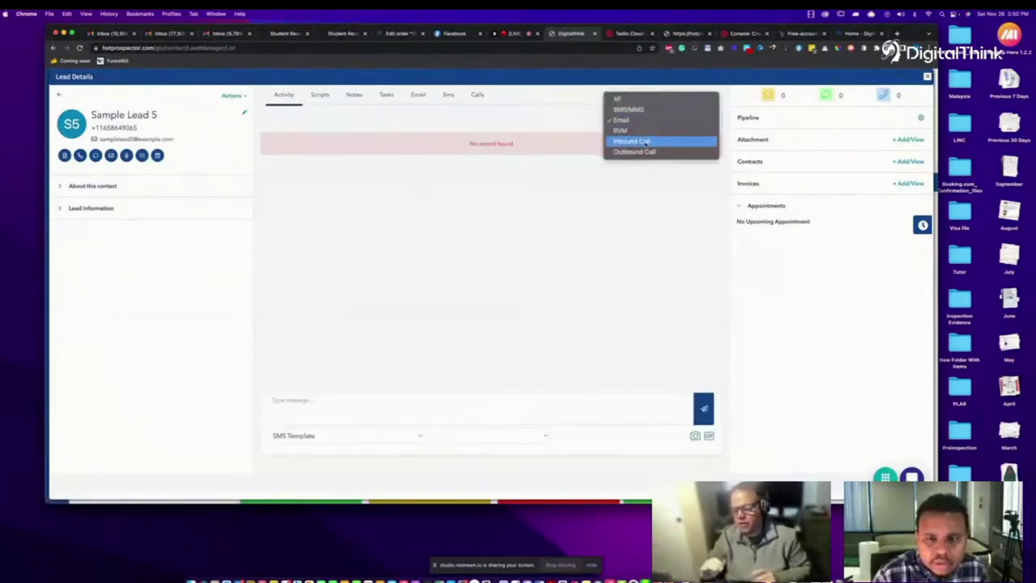
left_click(645, 142)
left_click(284, 97)
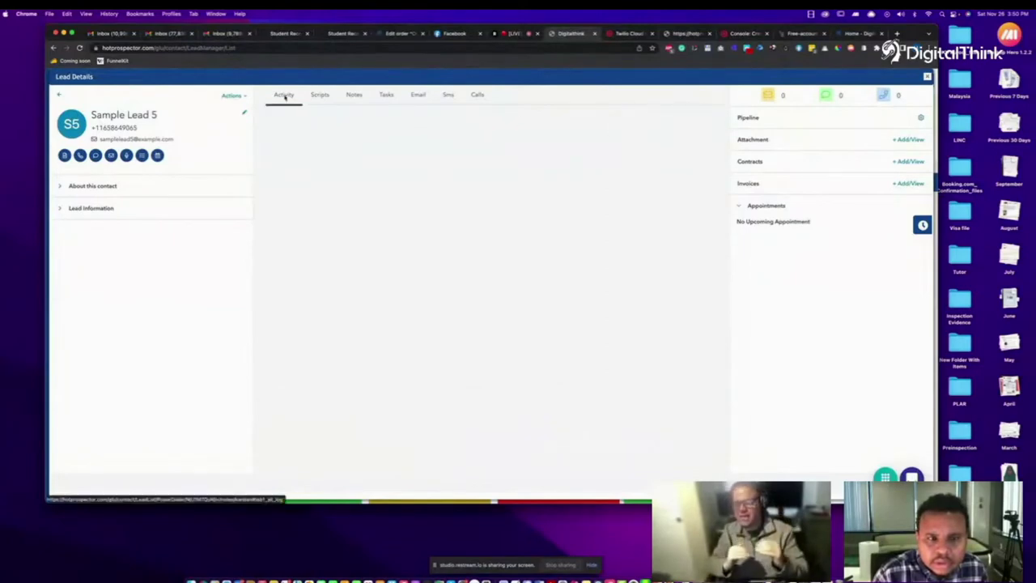
left_click(664, 120)
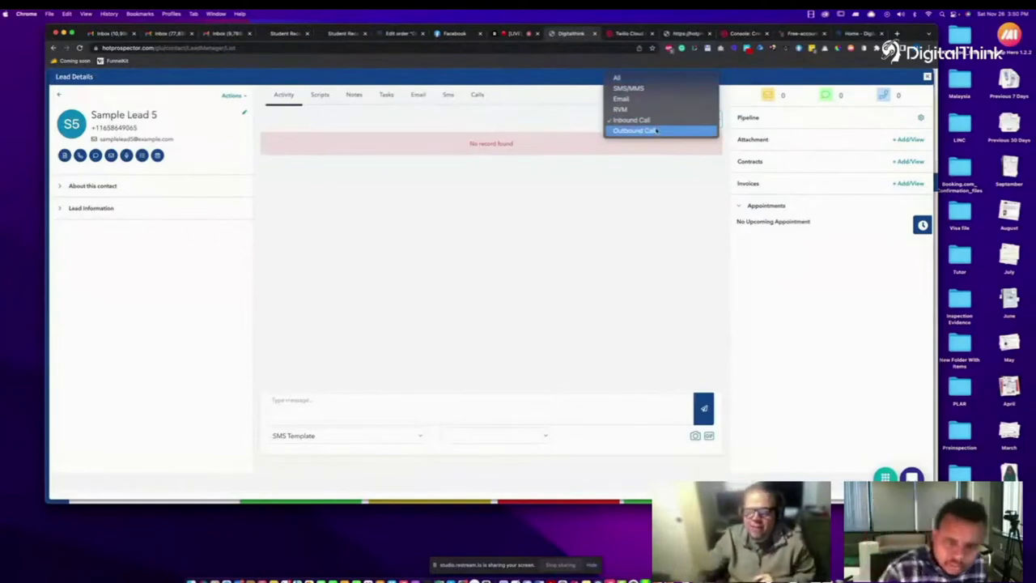
left_click(563, 239)
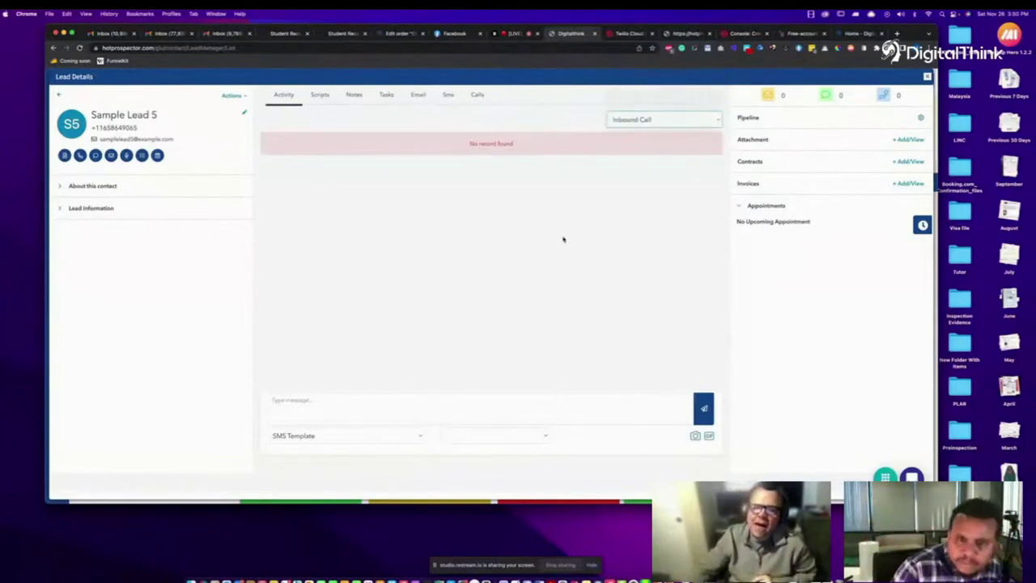
Step: Check the lead's Scripts tab and its empty Script Templates list
left_click(324, 96)
left_click(332, 137)
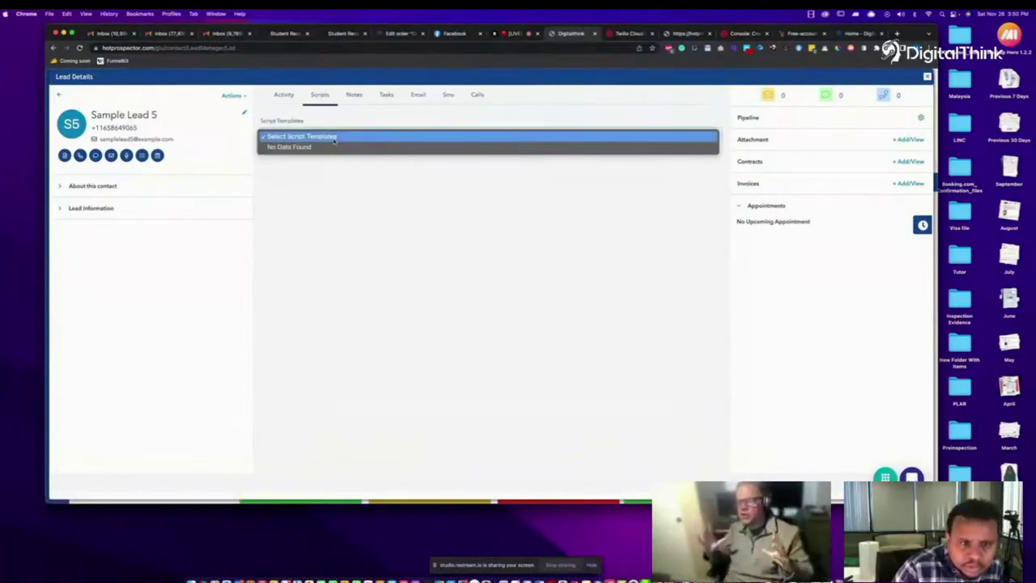
left_click(334, 138)
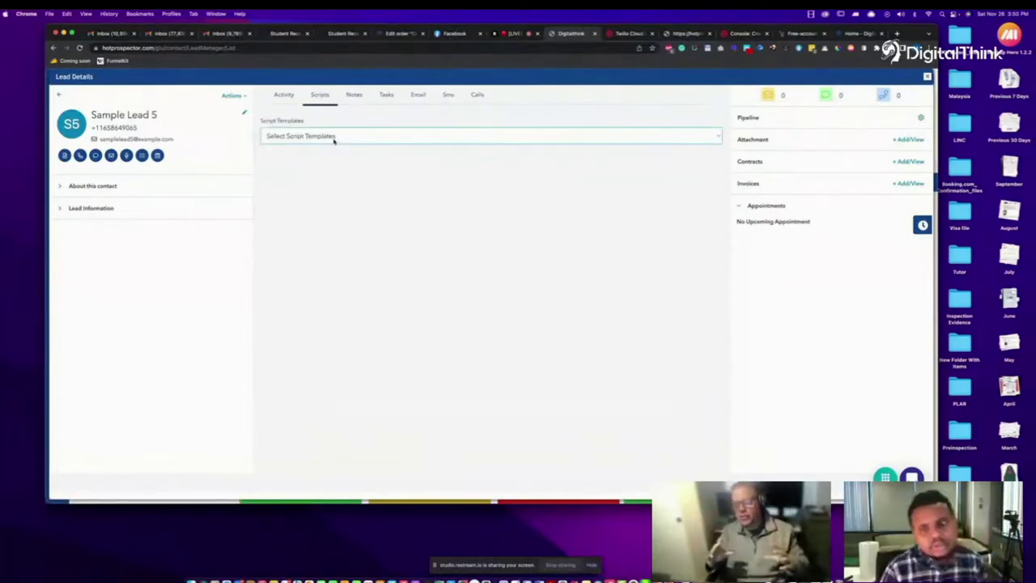
left_click(334, 138)
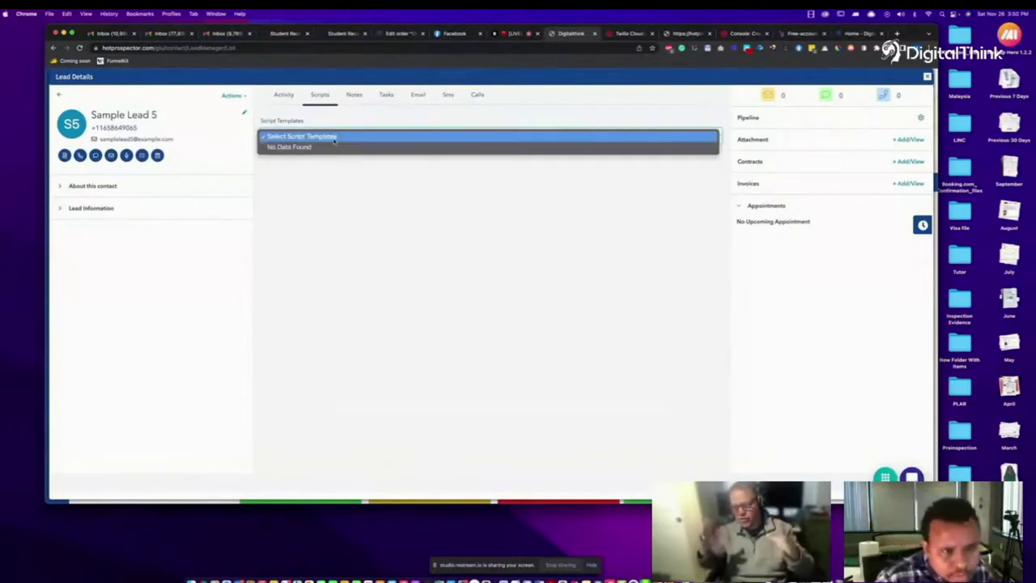
left_click(384, 257)
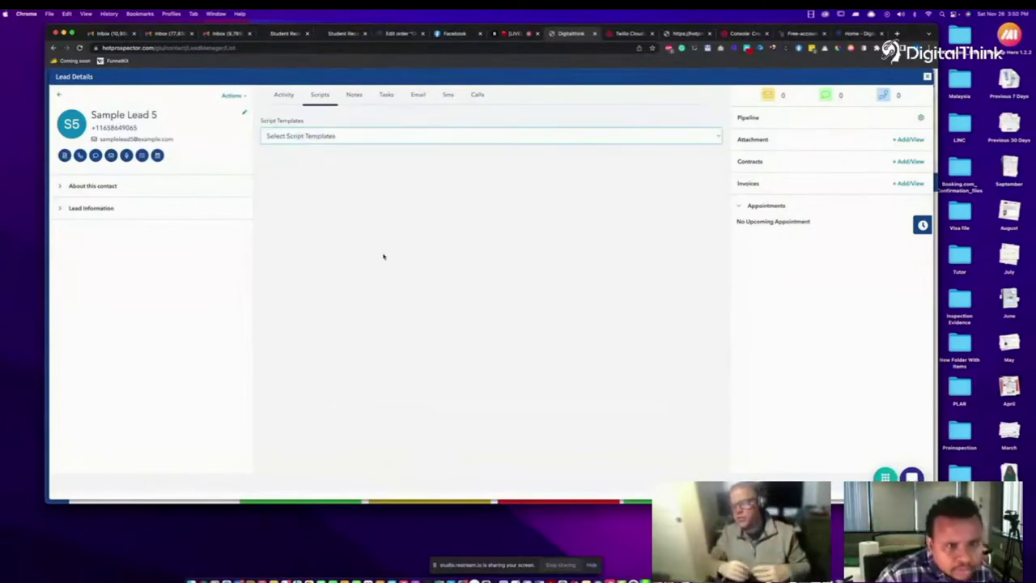
left_click(333, 138)
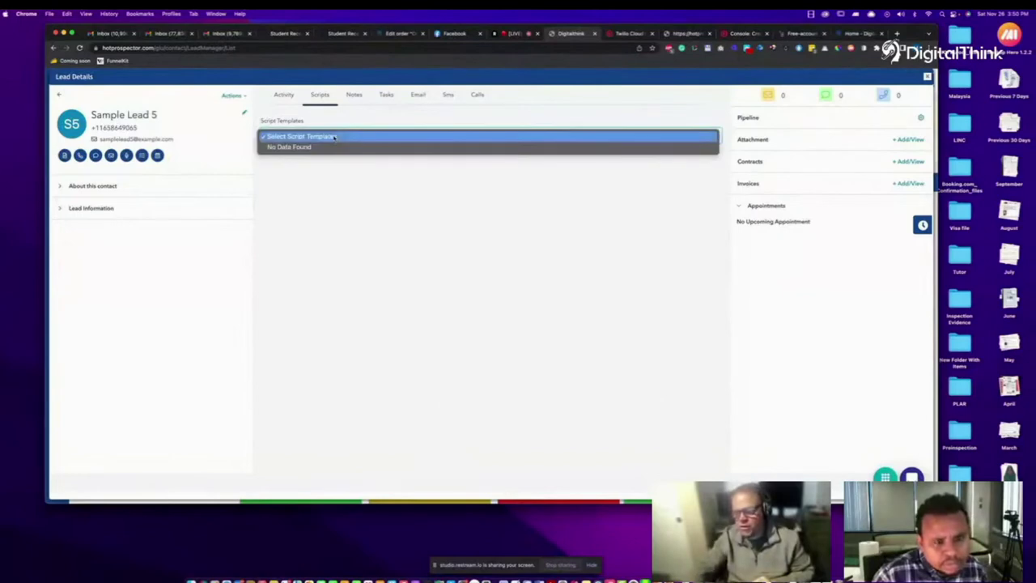
left_click(331, 148)
left_click(328, 138)
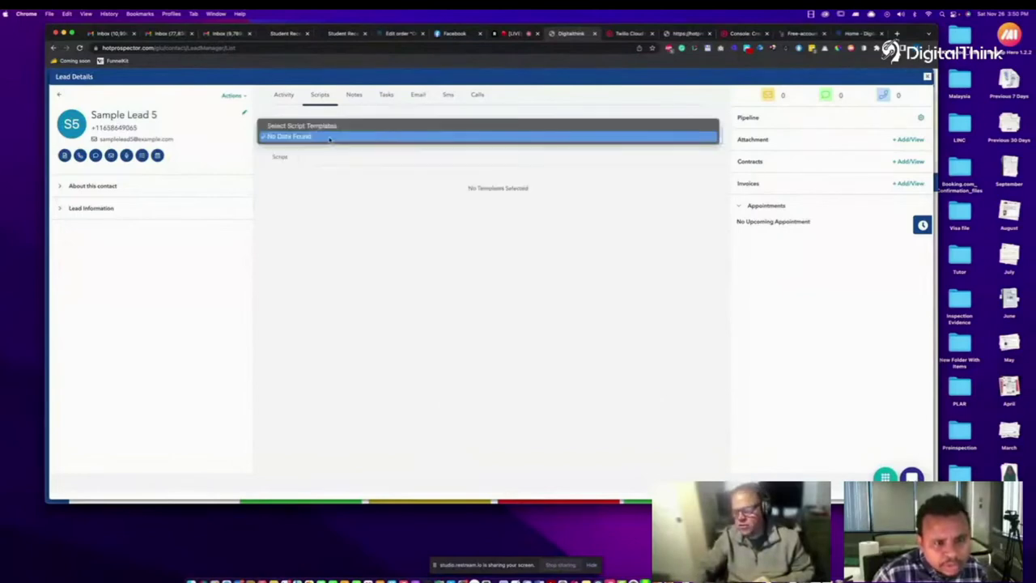
left_click(415, 279)
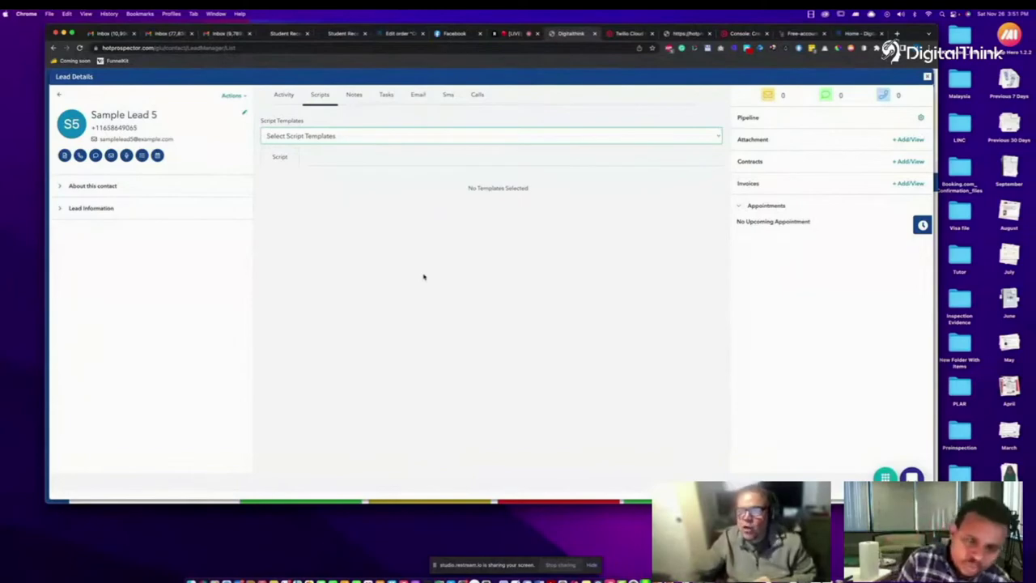
Step: View the lead's Notes, then start a new task from the Tasks tab
left_click(353, 96)
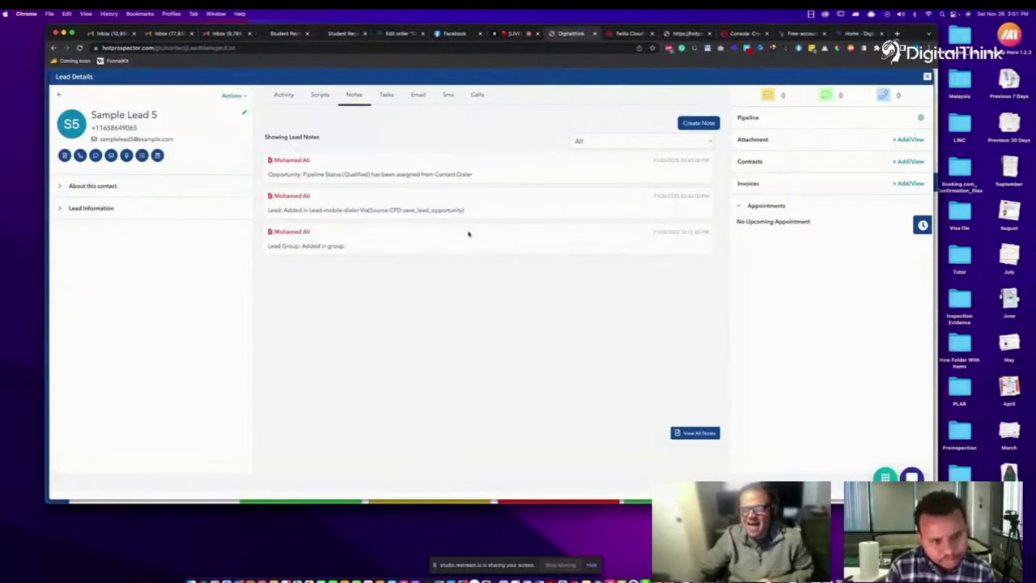
left_click(390, 95)
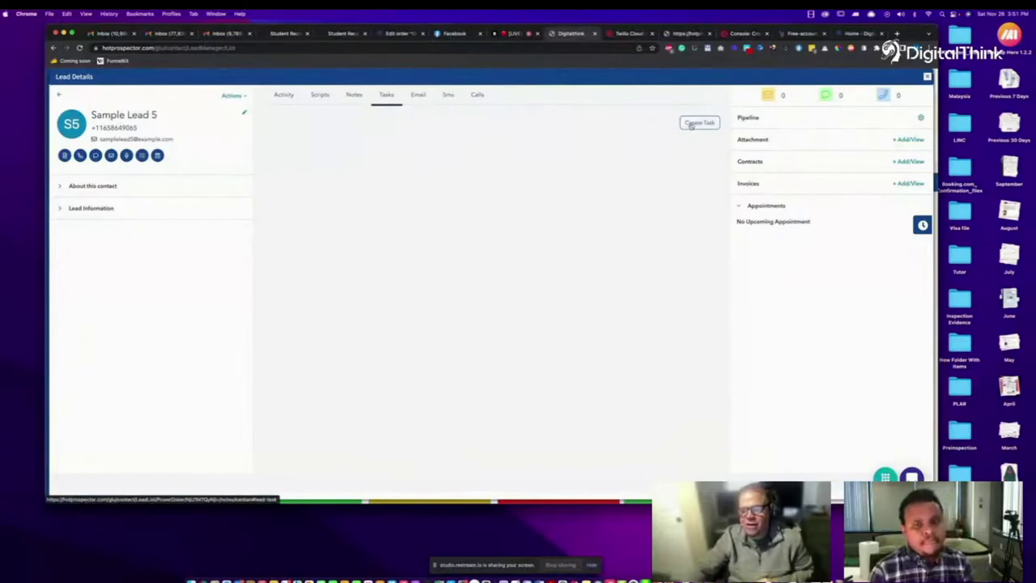
left_click(693, 124)
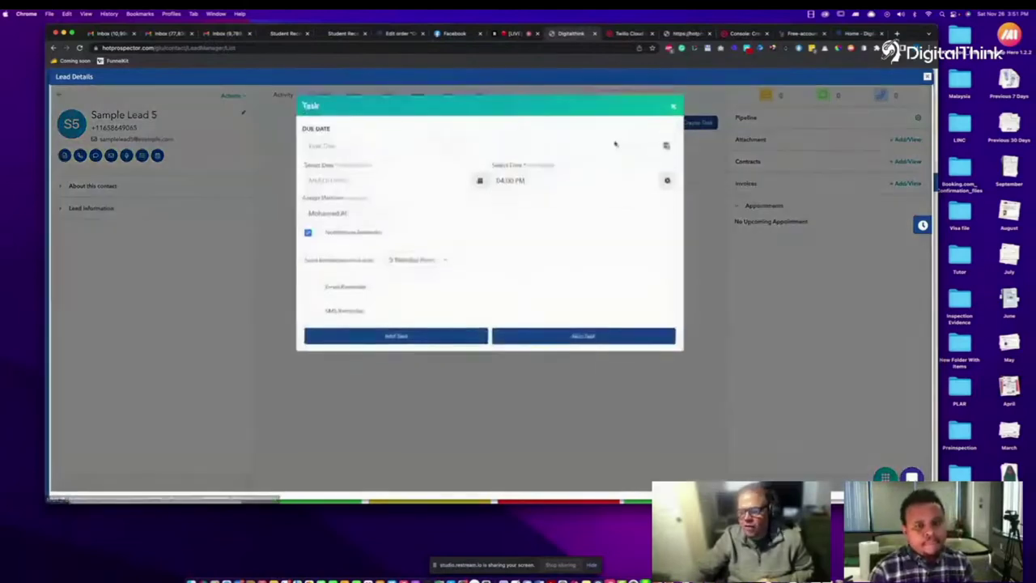
Step: Title the task 'Call customer back at 8am on Monday' and set its due date to 11-28-2022
left_click(349, 148)
type("Call cust")
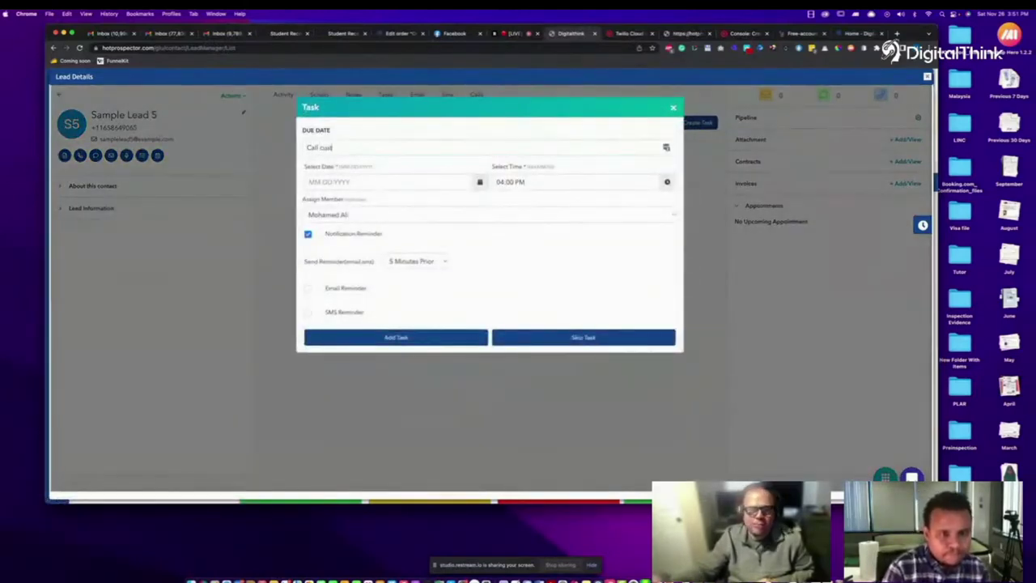
type("omer b")
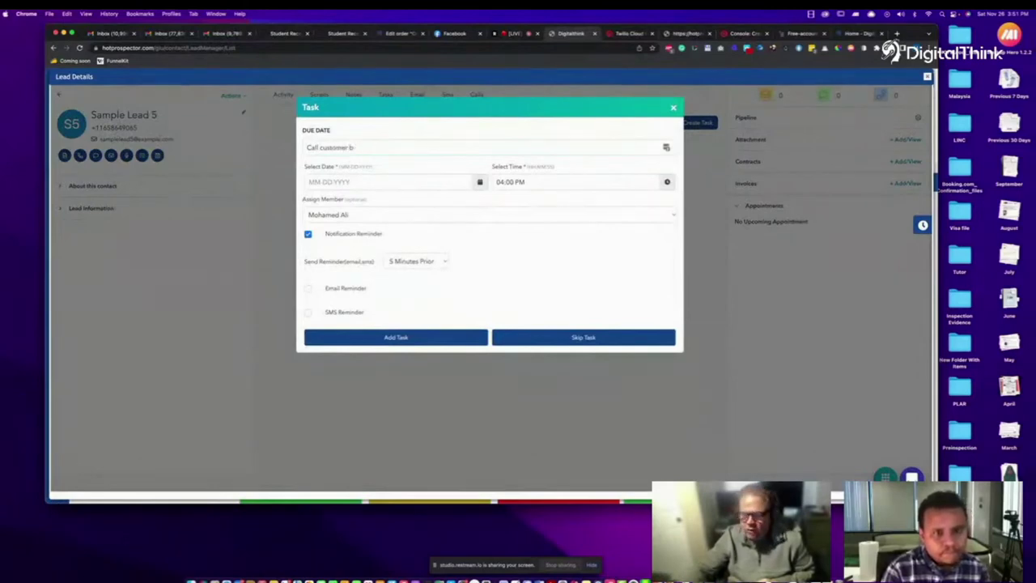
type("ack at")
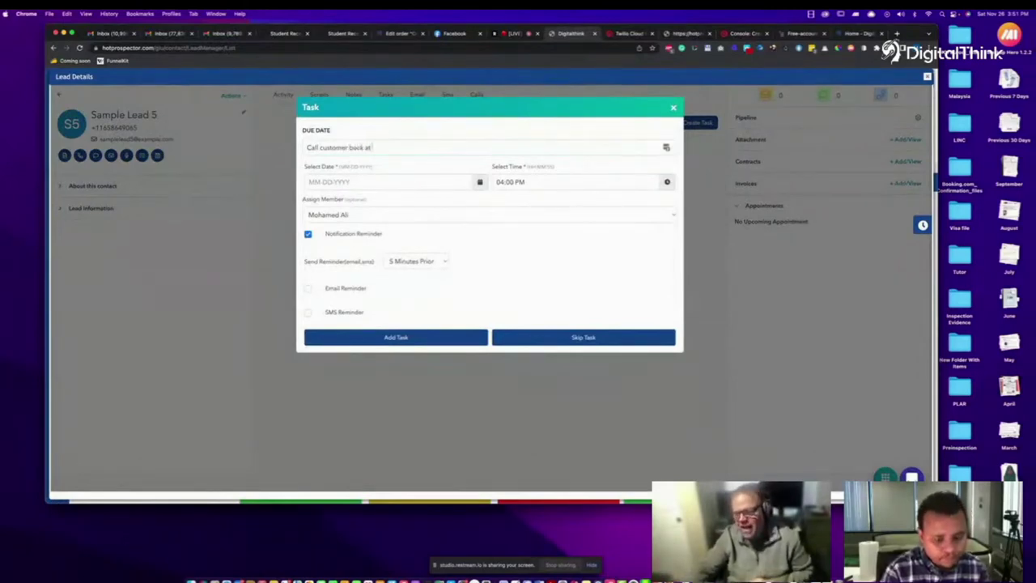
type(" 8am")
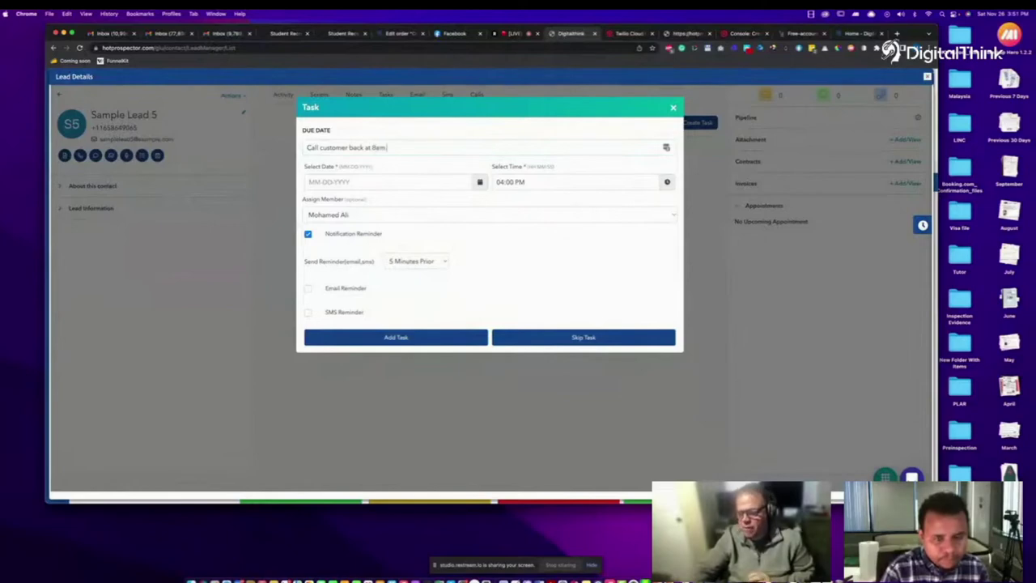
type(" on Monday")
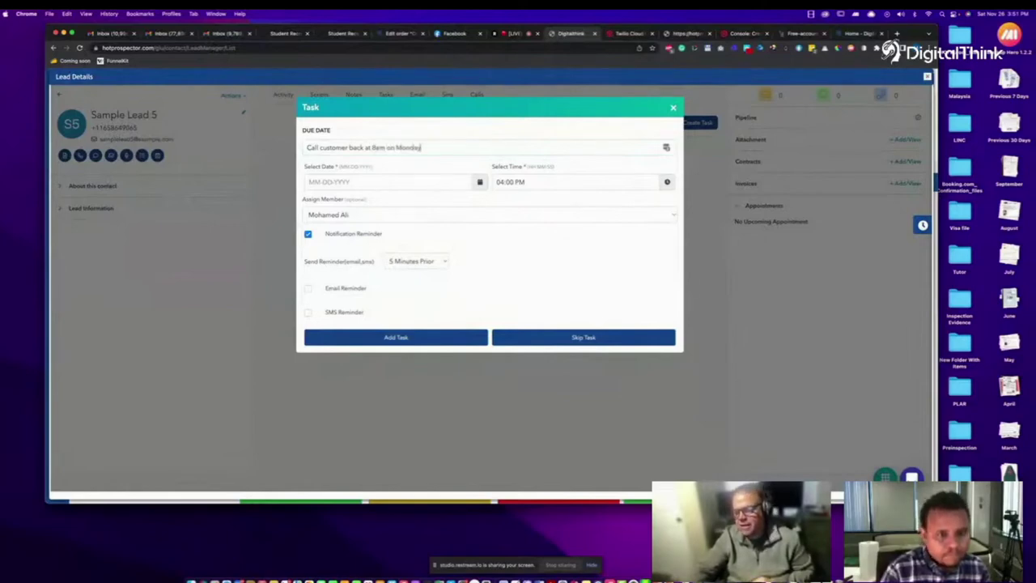
left_click(348, 180)
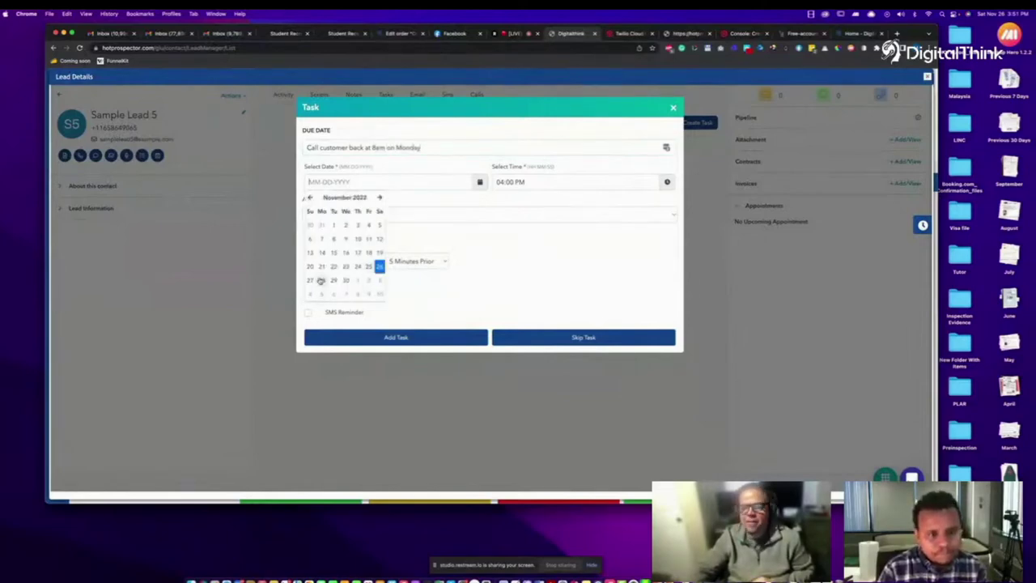
left_click(323, 279)
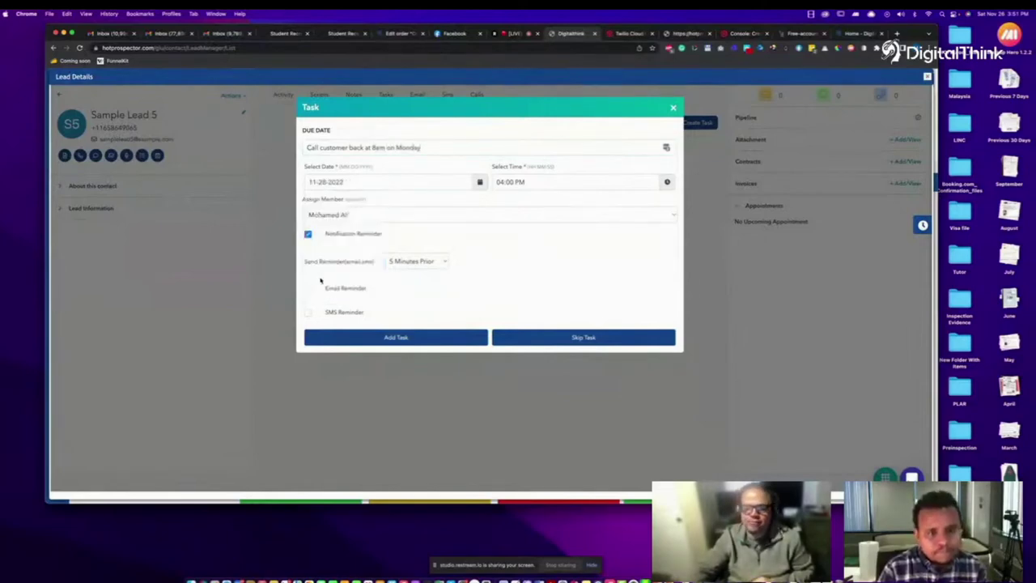
Step: Turn on both Email Reminder and SMS Reminder for the task
left_click(500, 182)
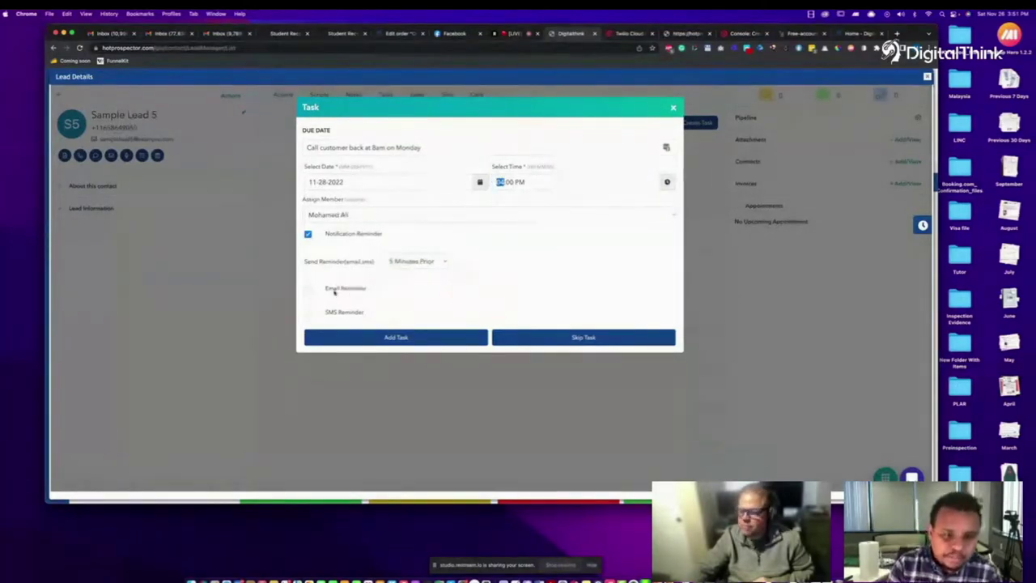
left_click(308, 289)
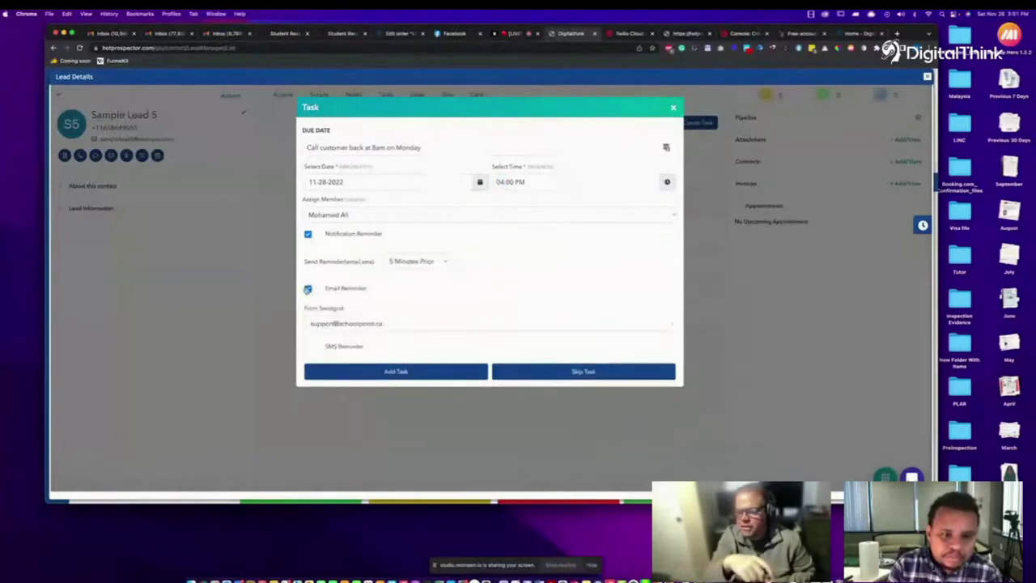
left_click(308, 289)
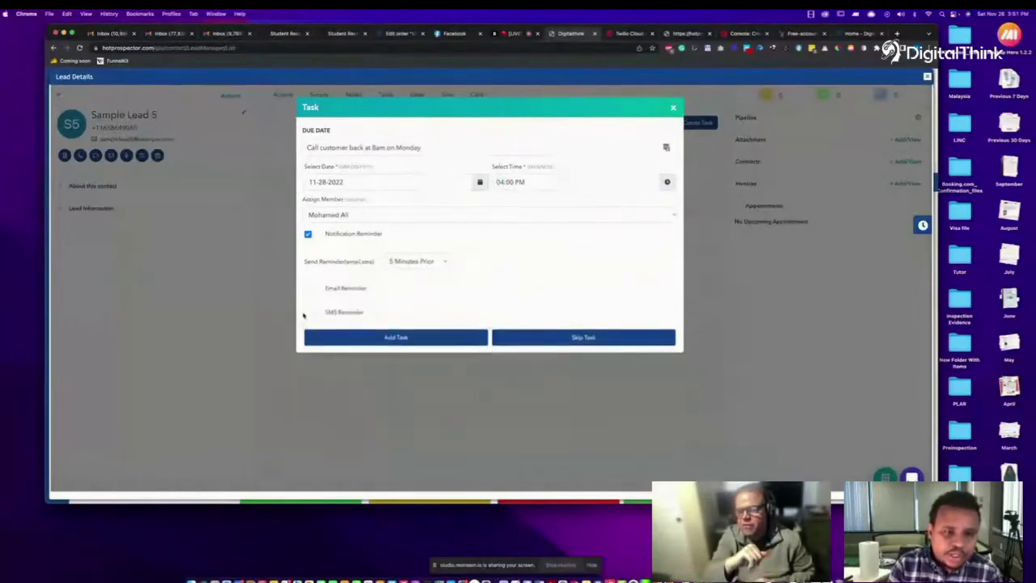
left_click(308, 313)
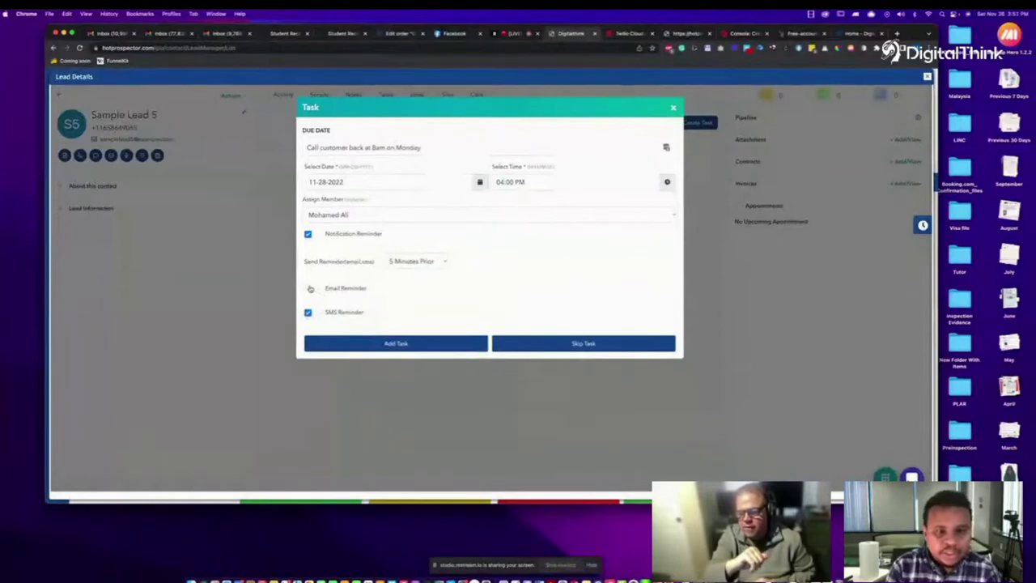
left_click(308, 289)
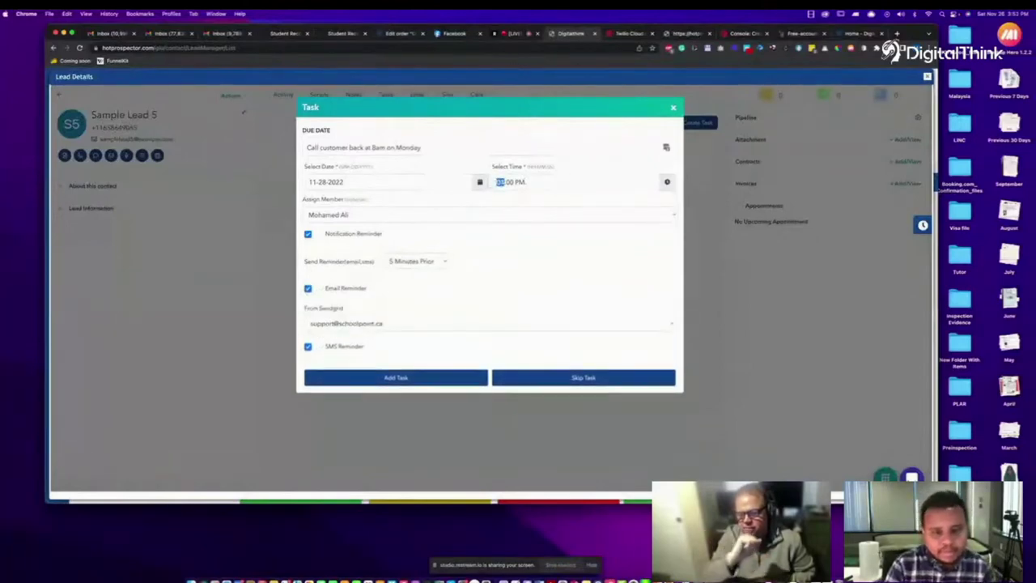
Step: Set the task time to 08:00 AM
left_click(667, 182)
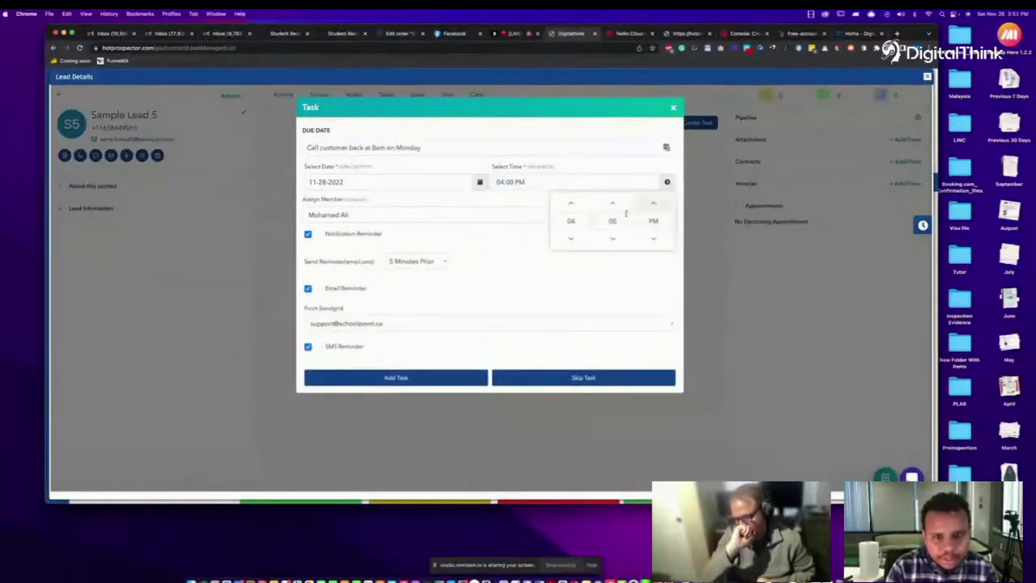
left_click(572, 221)
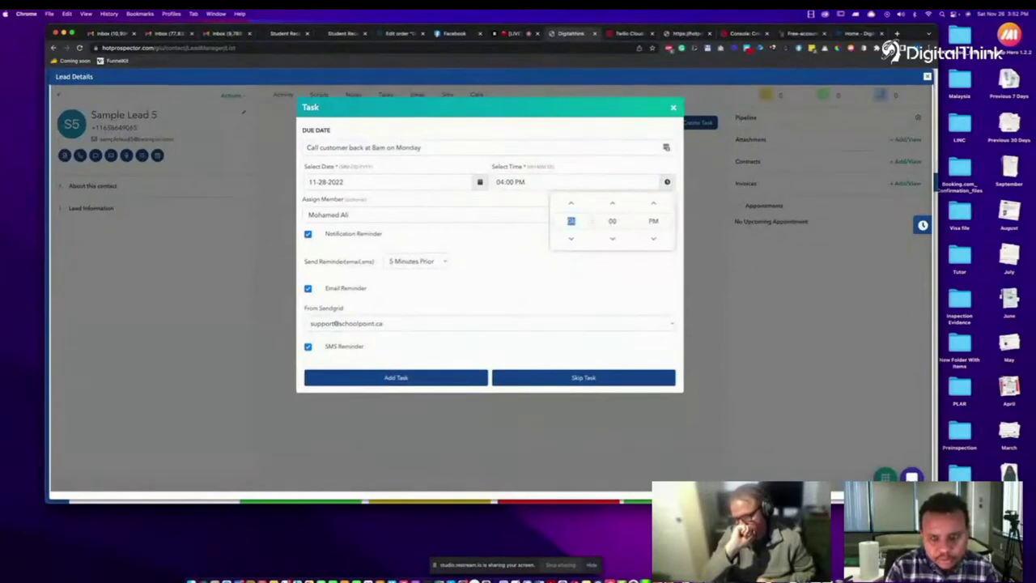
type("8")
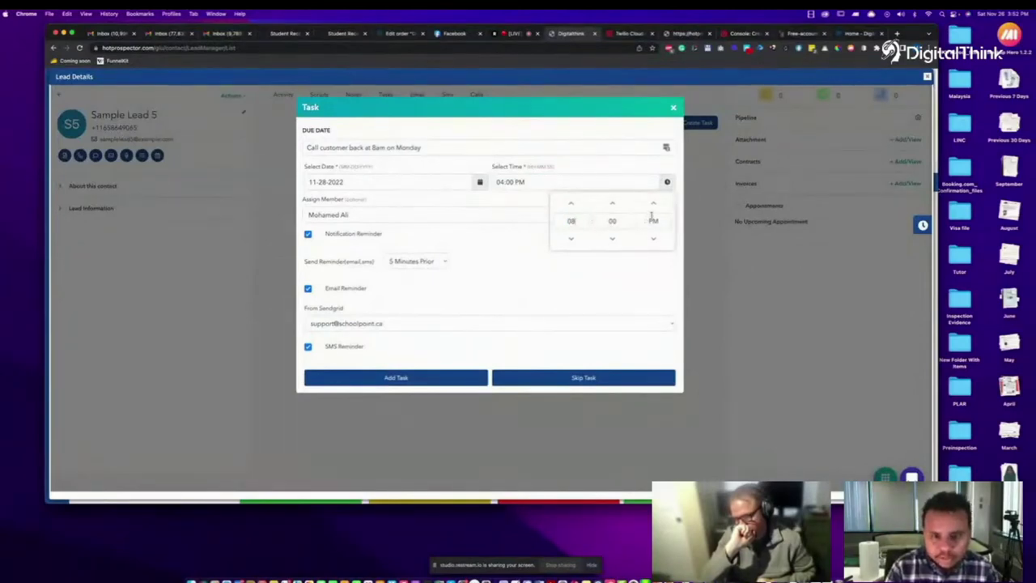
left_click(654, 221)
key("a")
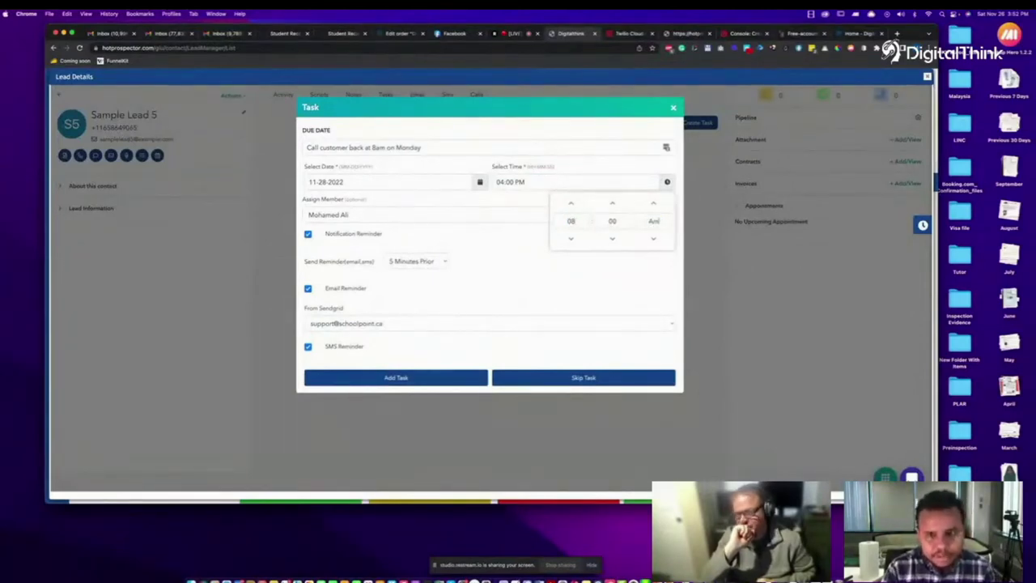
left_click(613, 297)
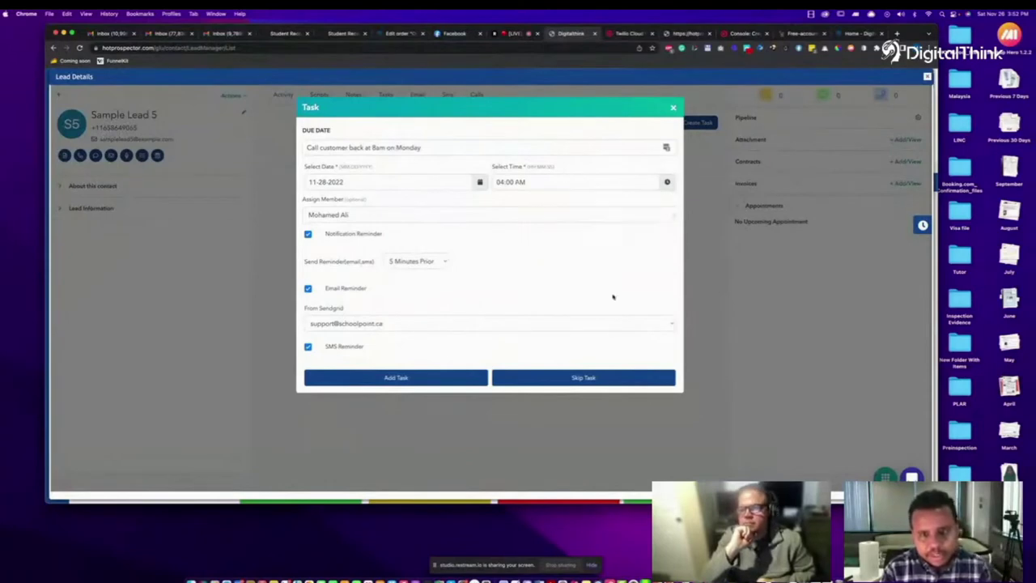
left_click(656, 215)
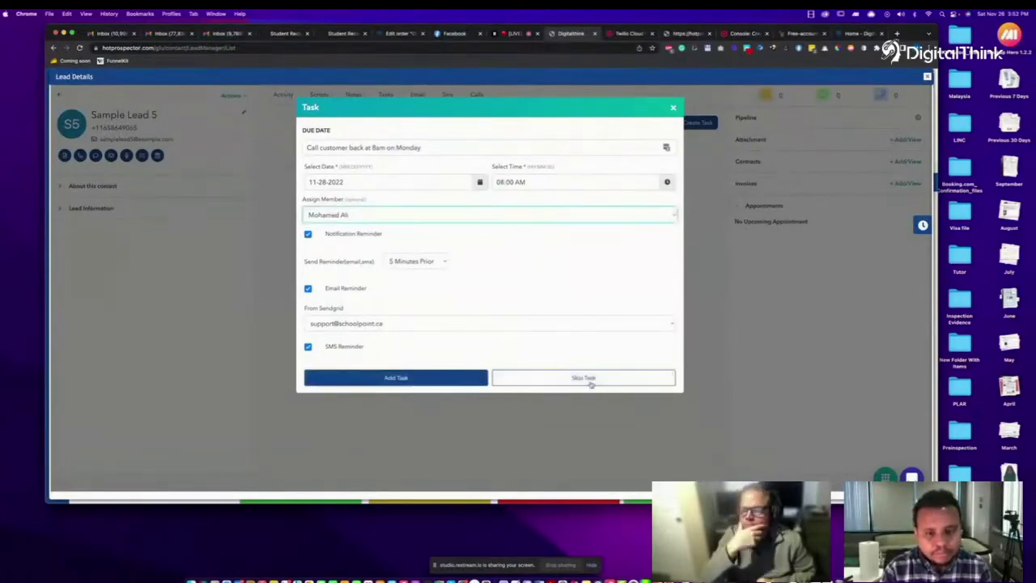
Step: Save the new task, then close Sample Lead 5's details to return to the pipeline board
left_click(397, 378)
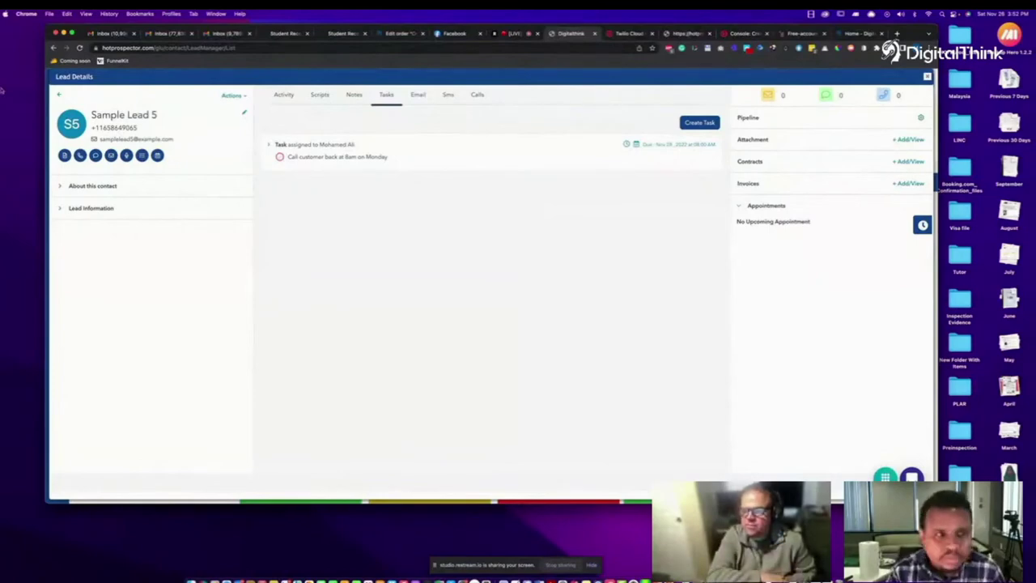
left_click(61, 96)
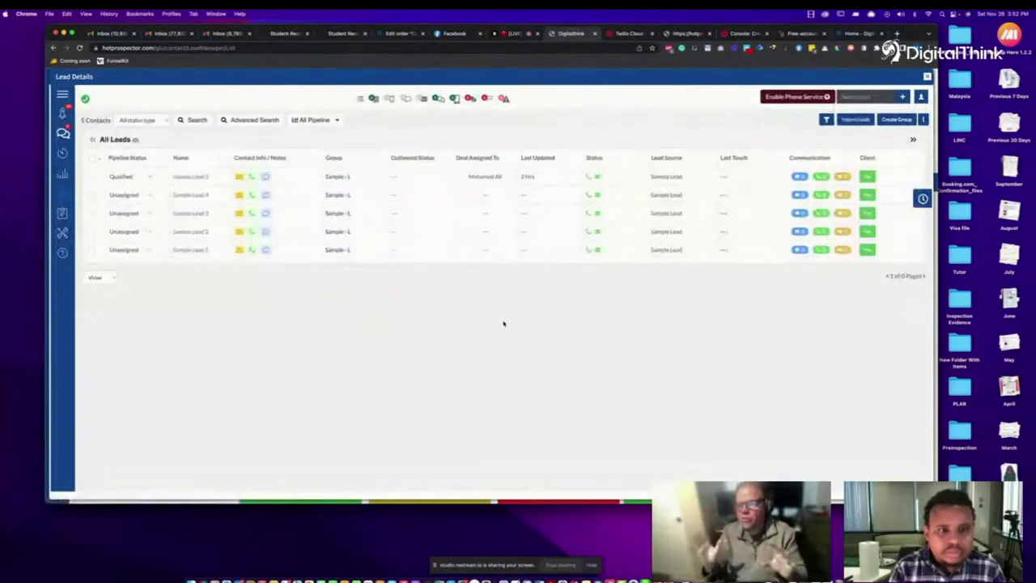
left_click(188, 178)
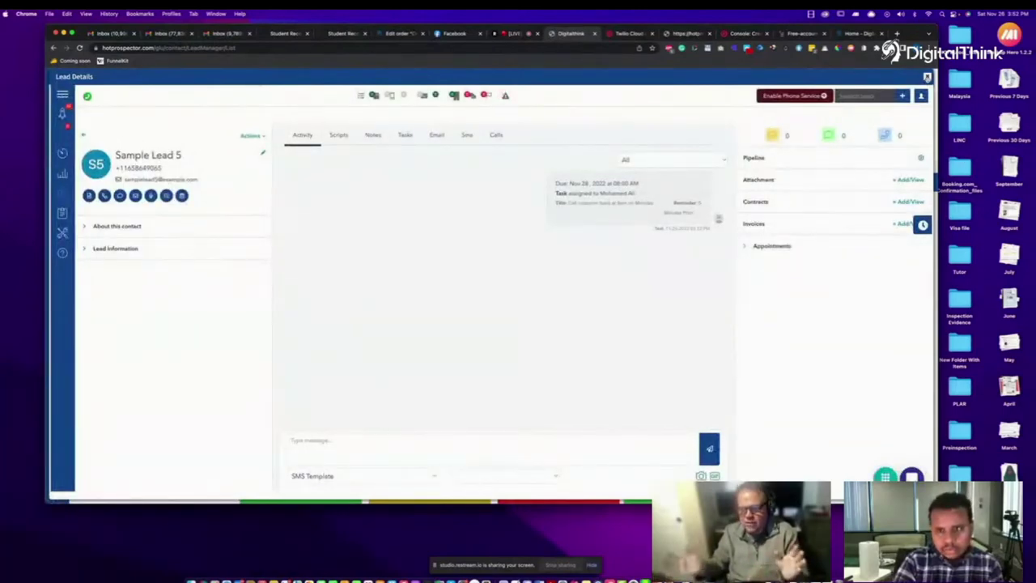
left_click(926, 76)
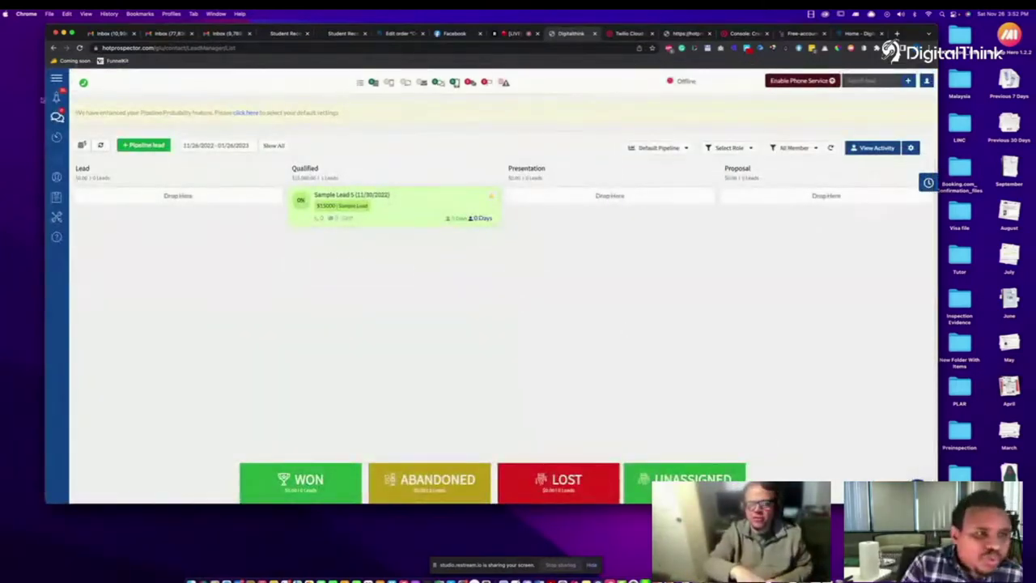
Step: Open Contact Manager from the sidebar to list all five sample leads
mouse_move(57, 182)
left_click(90, 177)
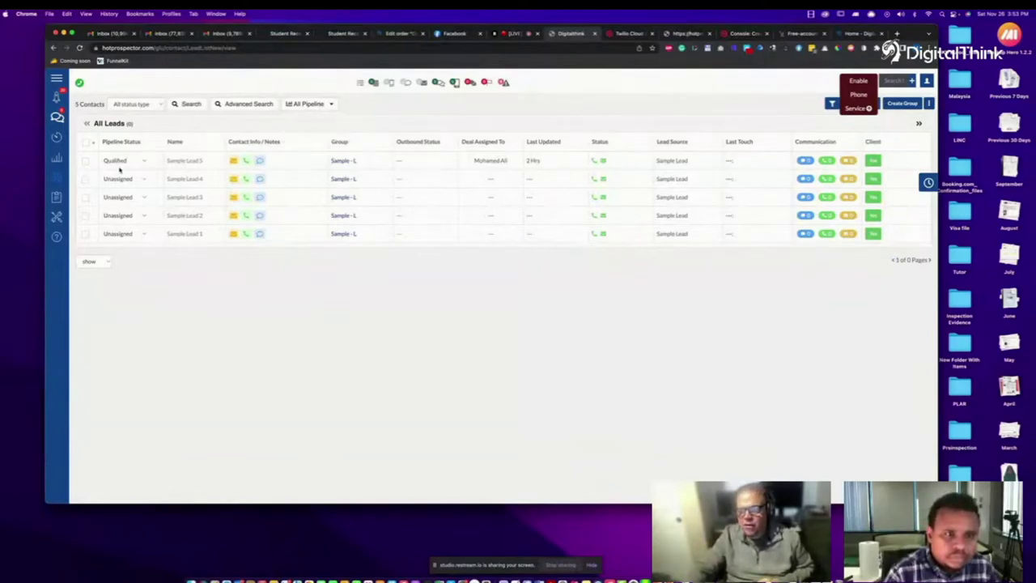
left_click(144, 163)
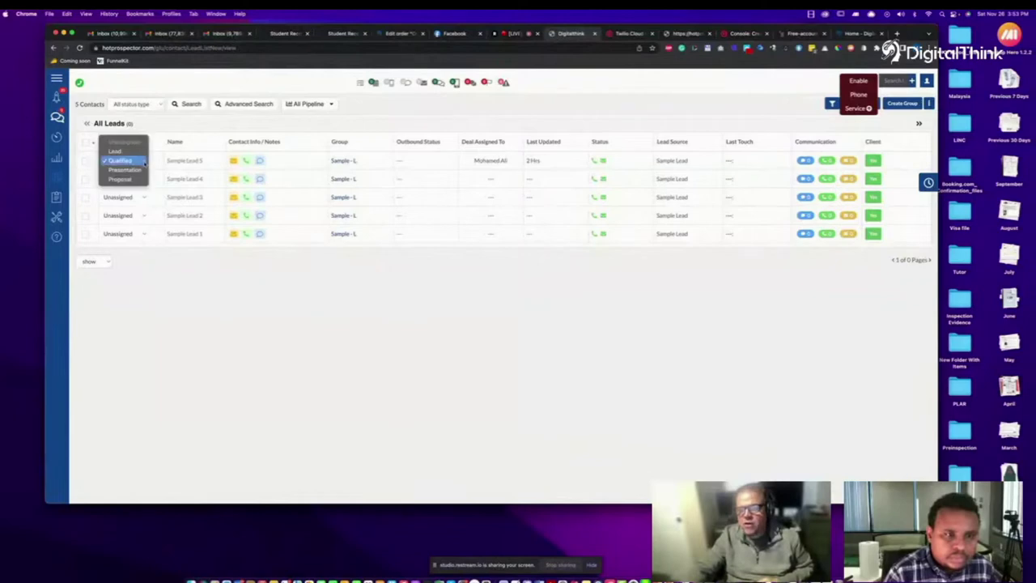
left_click(144, 161)
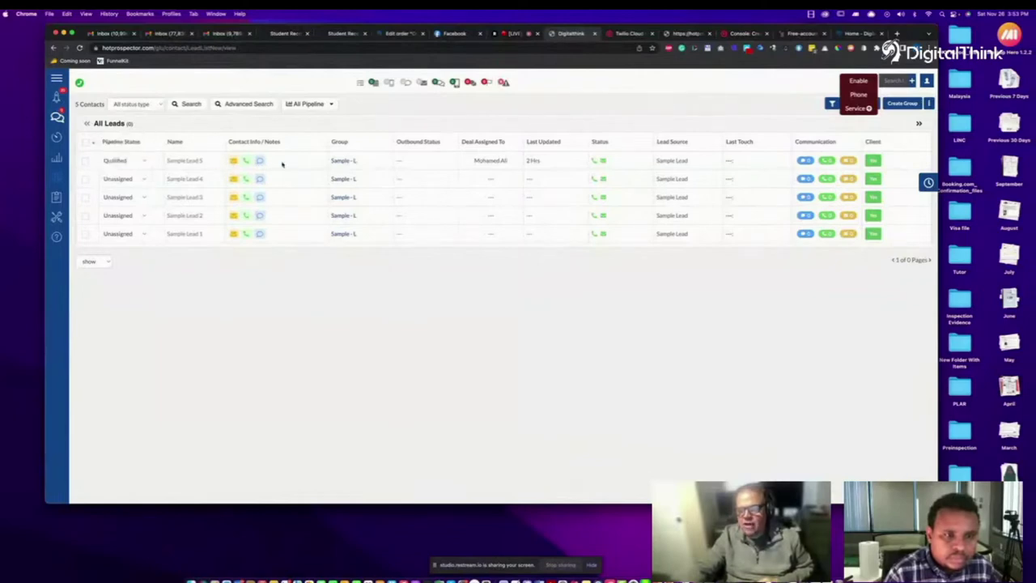
left_click(260, 161)
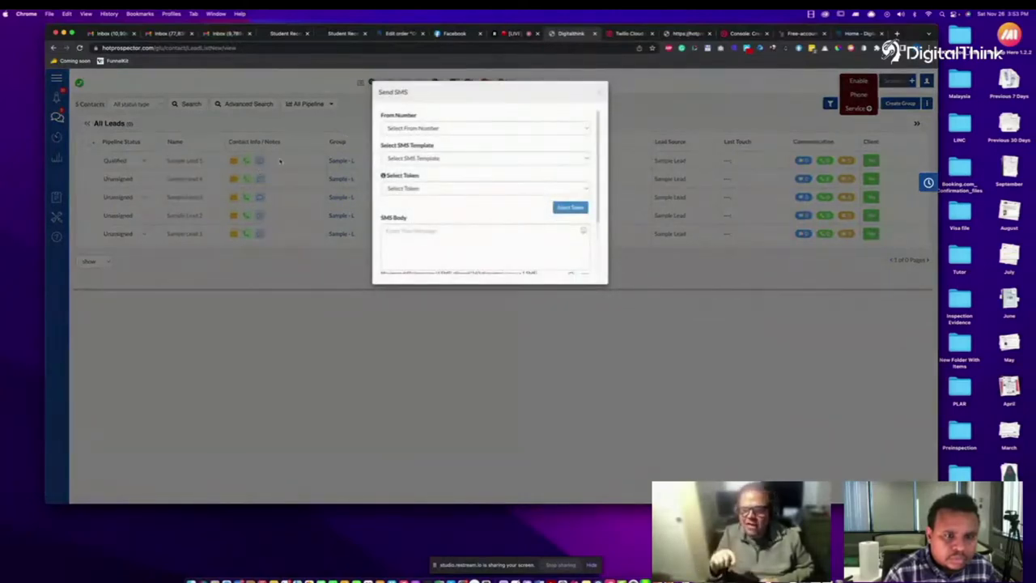
left_click(256, 162)
left_click(233, 161)
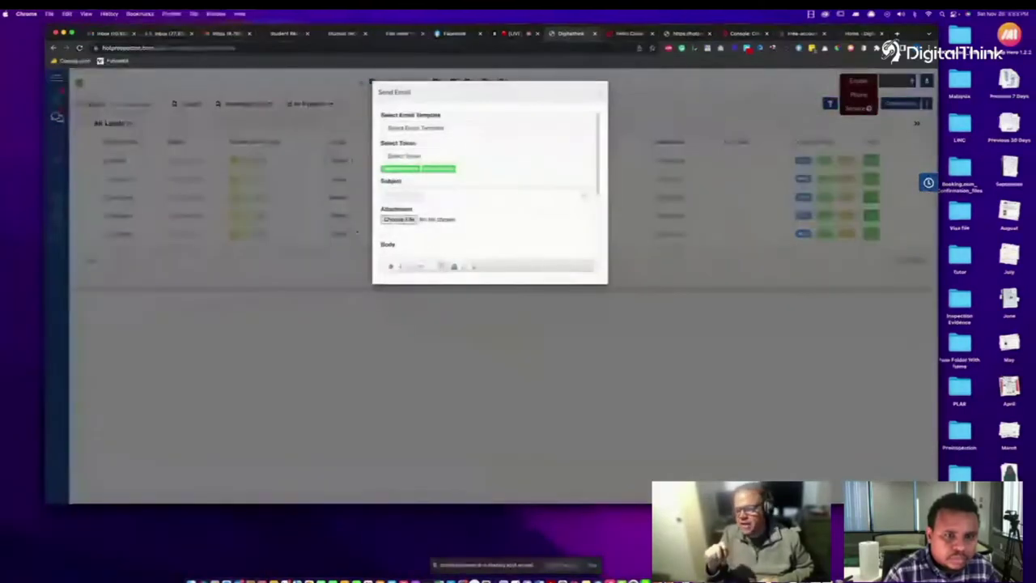
left_click(250, 165)
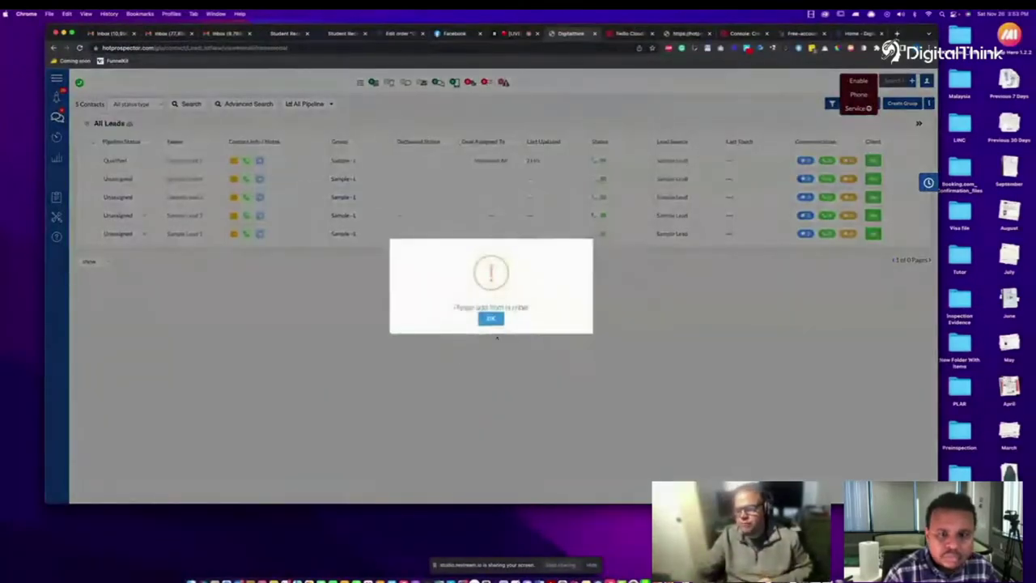
left_click(491, 319)
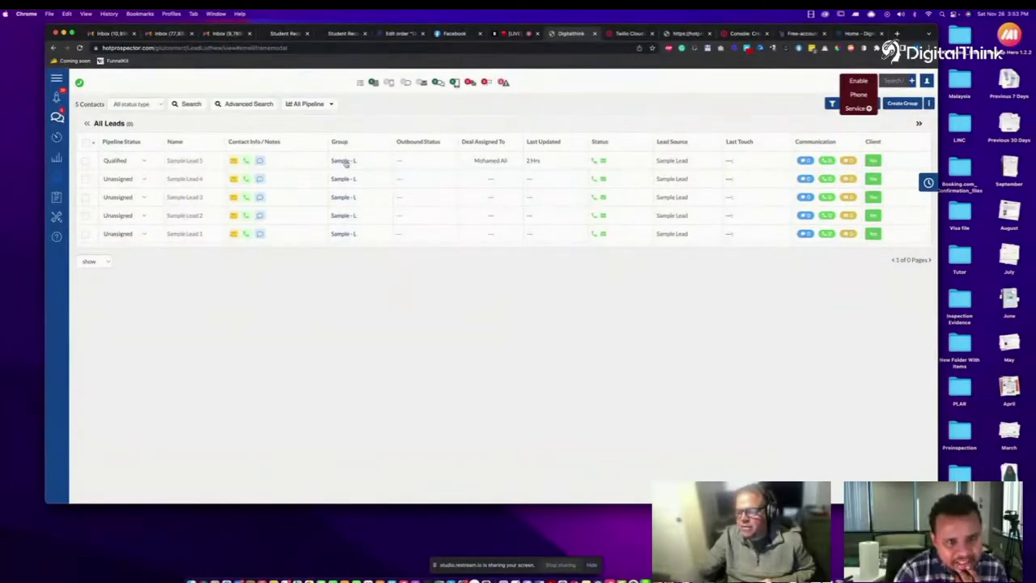
scroll(348, 196, "down", 1)
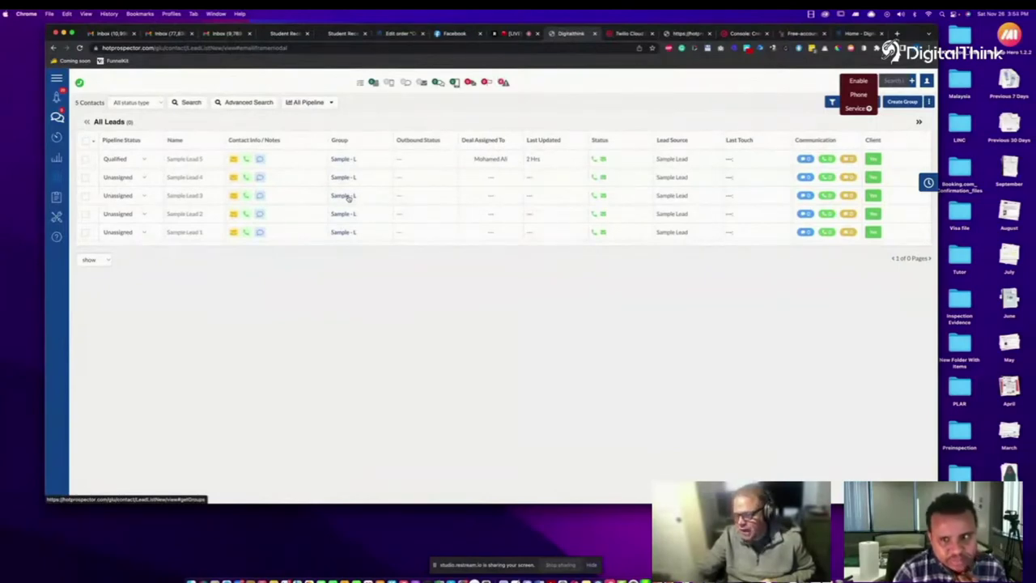
scroll(377, 186, "up", 1)
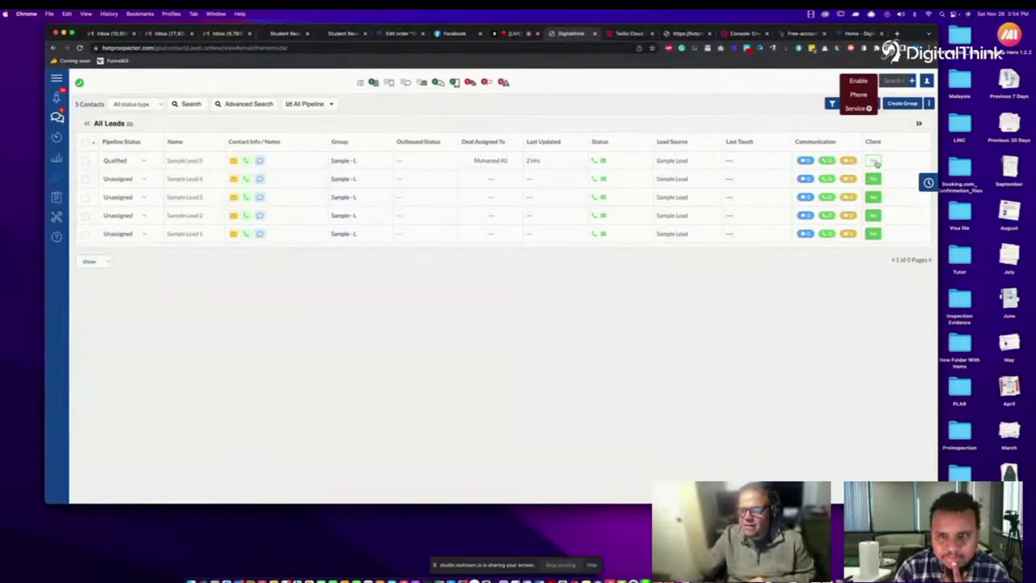
left_click(874, 161)
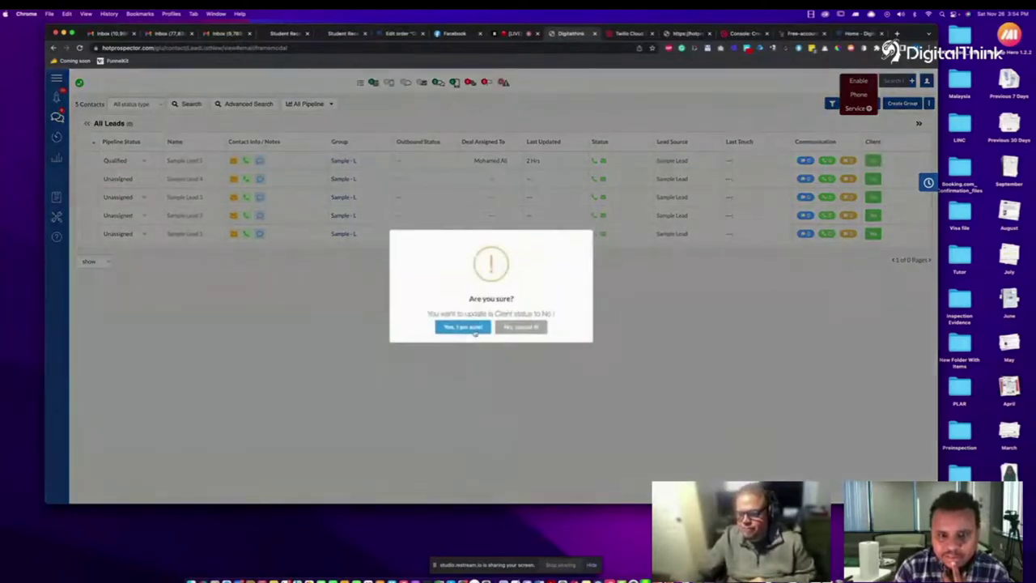
left_click(522, 327)
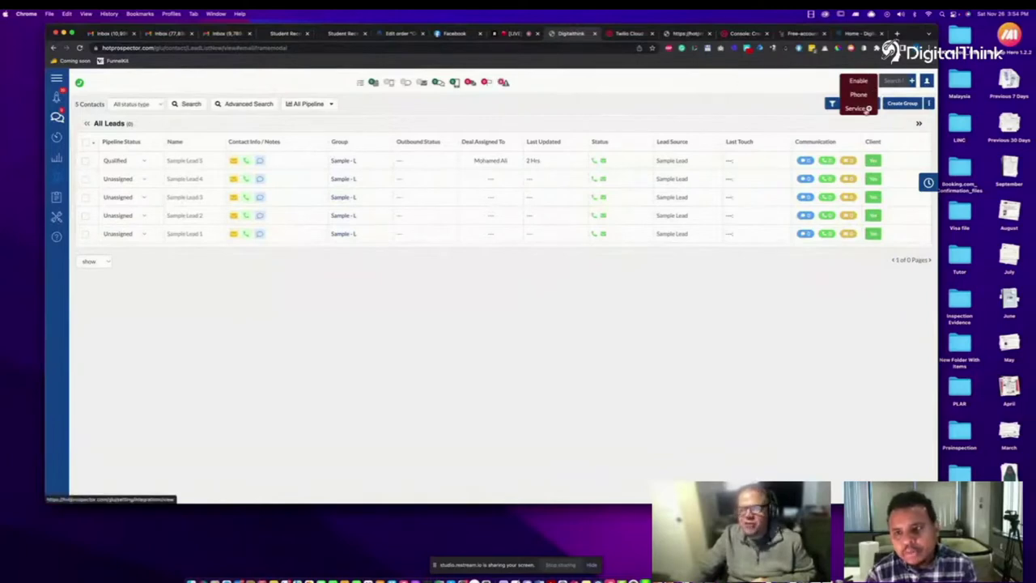
Step: Glance at phone service setup, return to Leads, and open the kebab menu beside Create Group
left_click(866, 109)
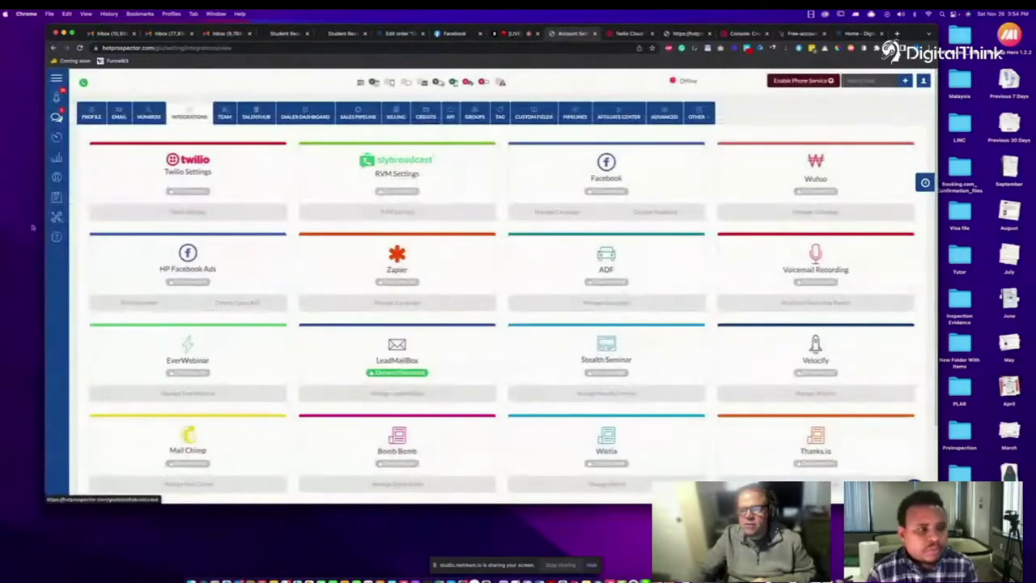
left_click(60, 181)
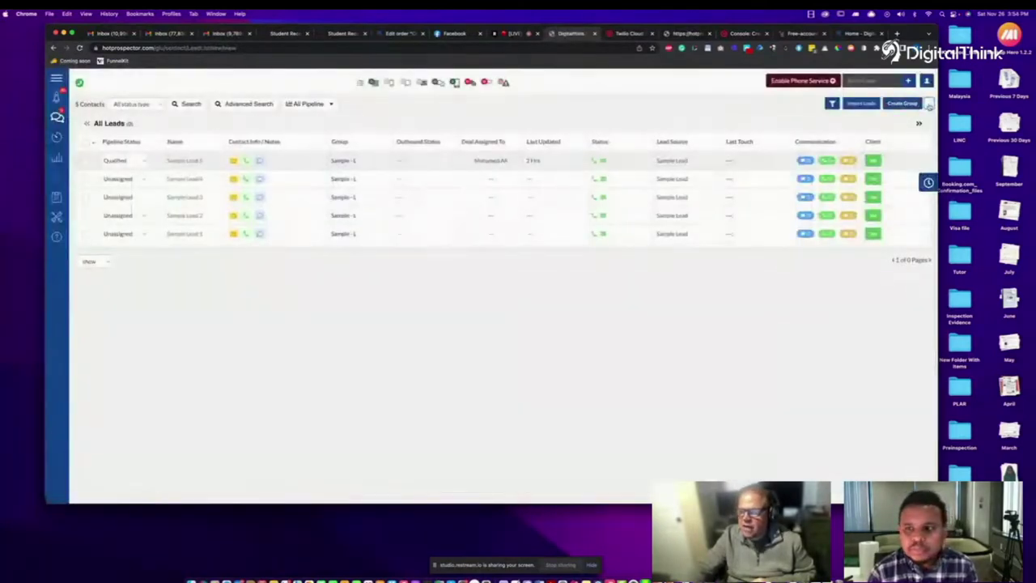
left_click(929, 104)
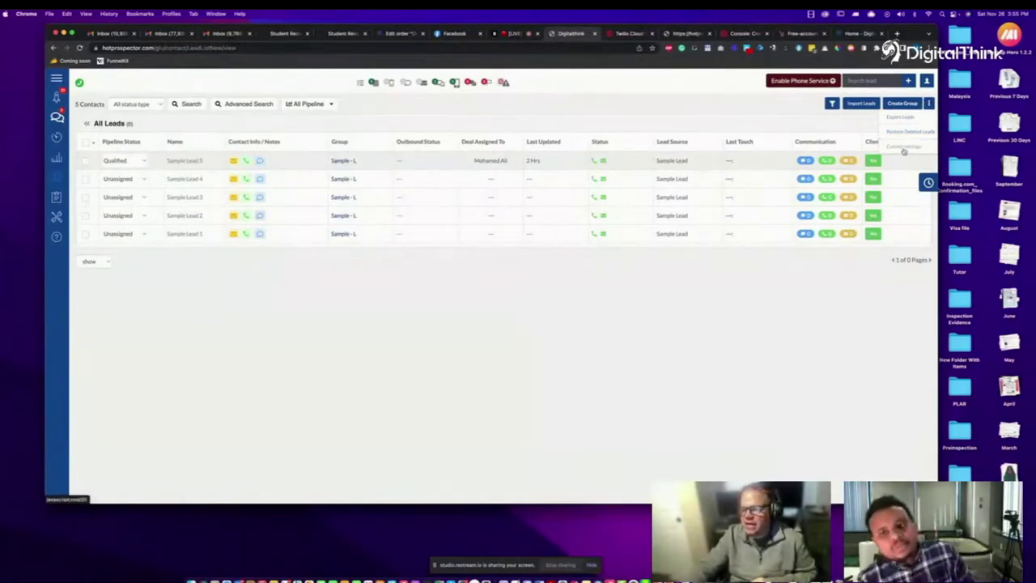
Step: Review Column Settings without changing any columns, then bring up the lead sorting options
left_click(904, 148)
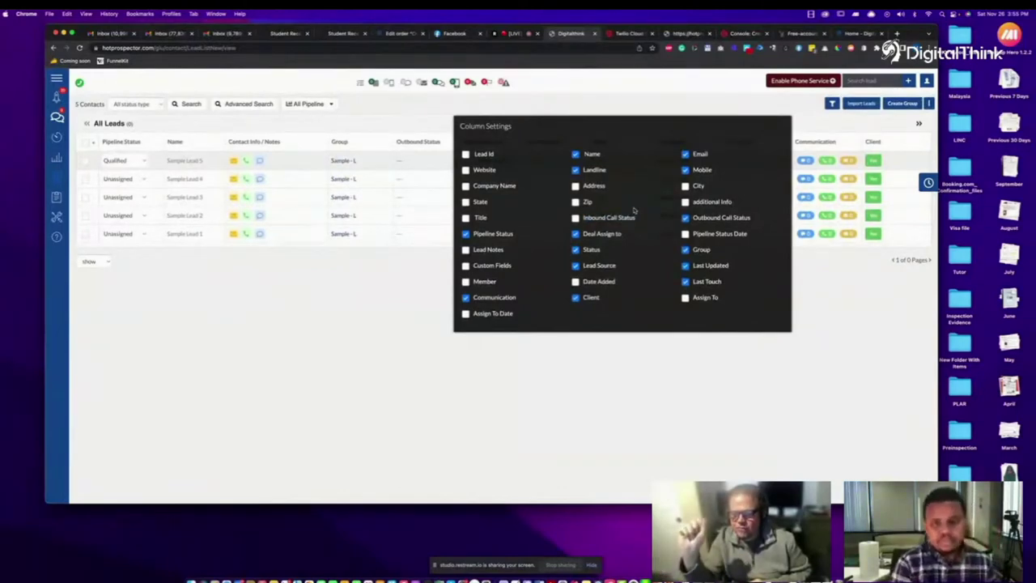
left_click(806, 288)
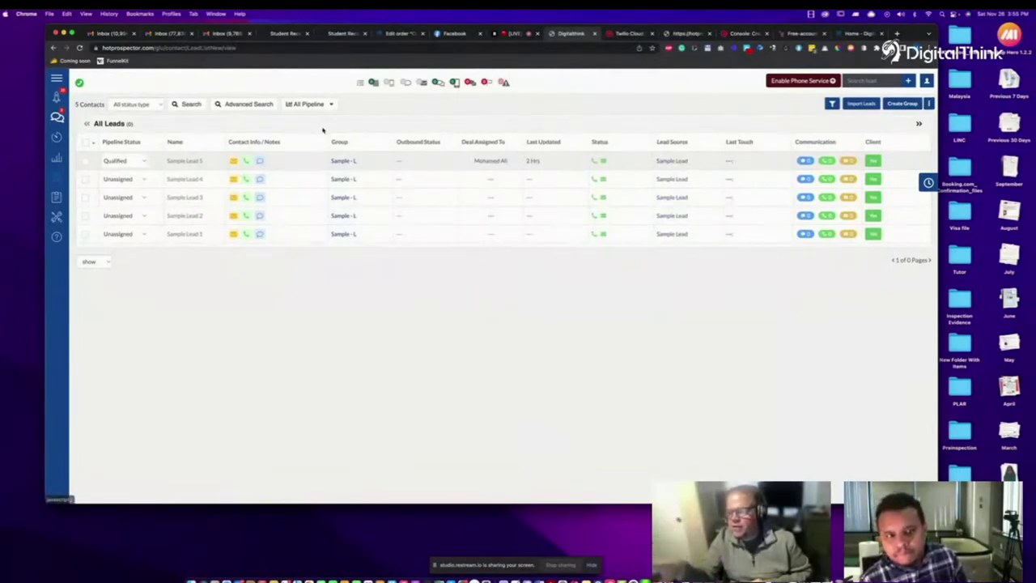
left_click(834, 106)
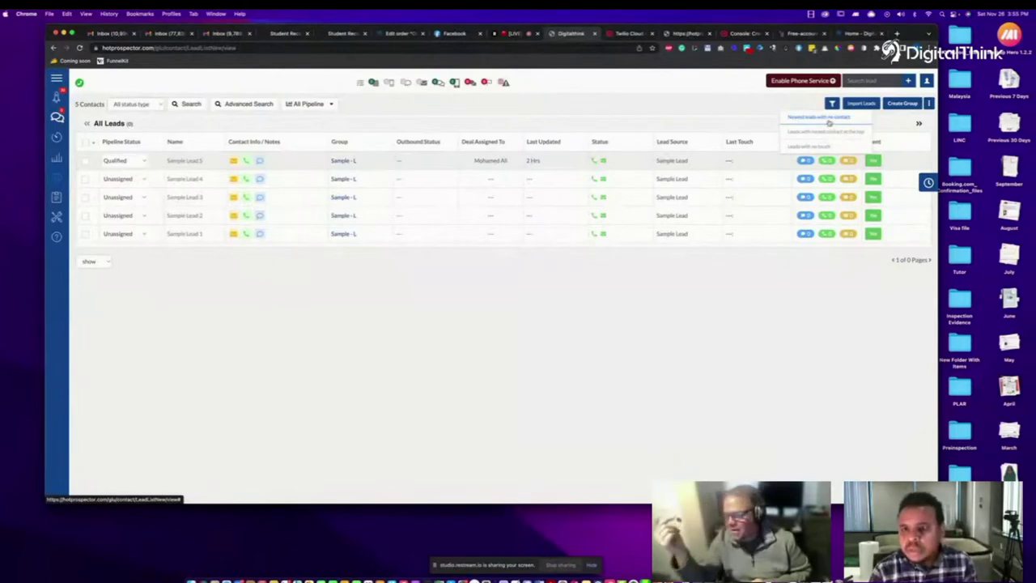
Step: Sort leads with newest contact at the top and inspect the first row's 2 Hrs value
left_click(829, 123)
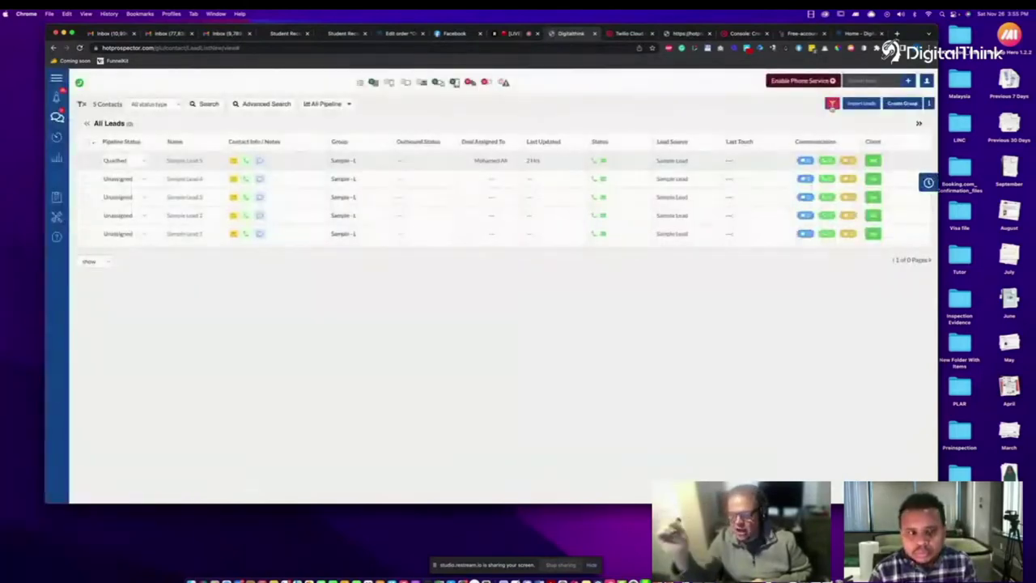
left_click(832, 105)
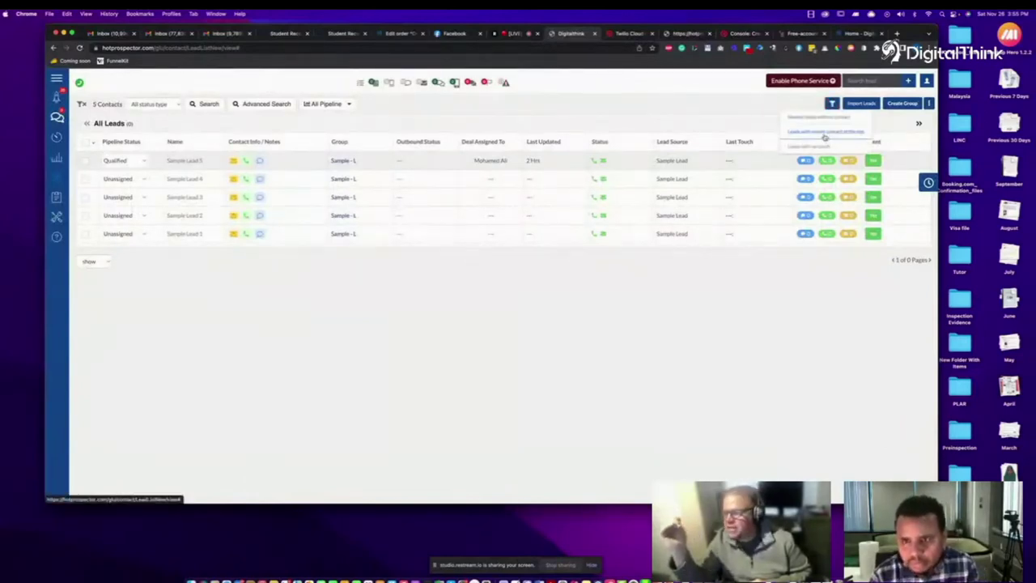
left_click(825, 138)
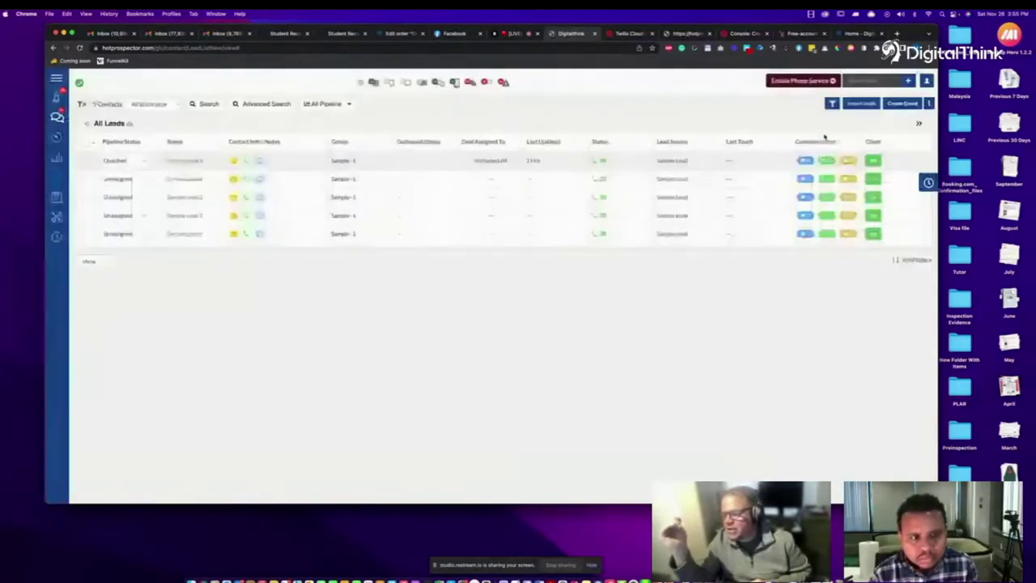
left_click_drag(544, 162, 503, 154)
left_click(530, 171)
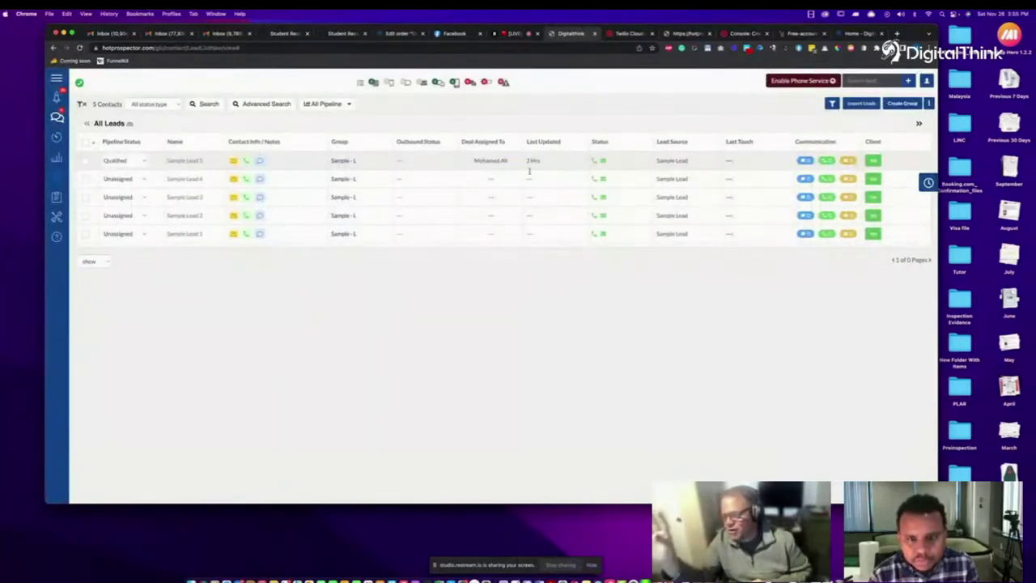
triple_click(534, 161)
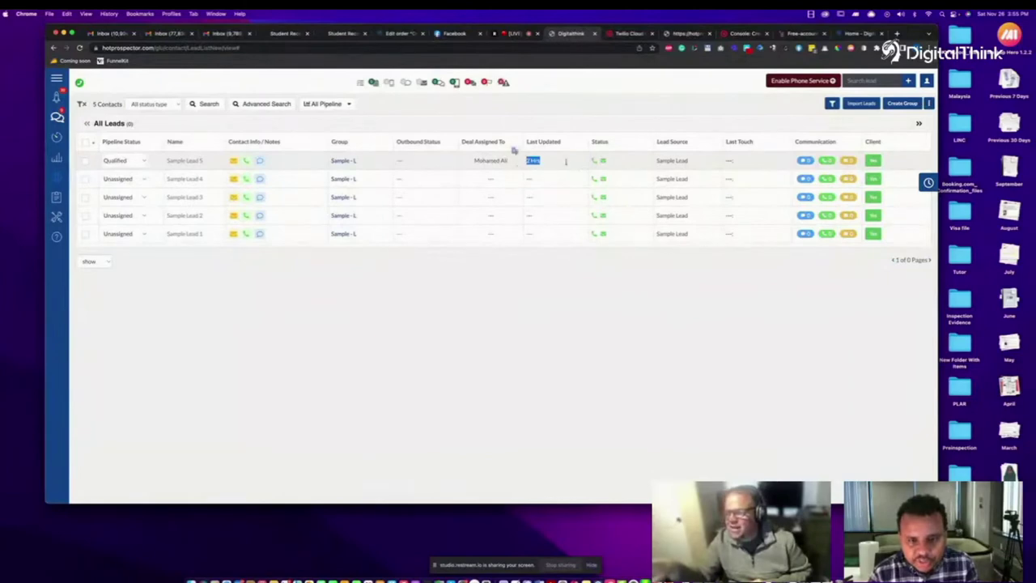
left_click(566, 161)
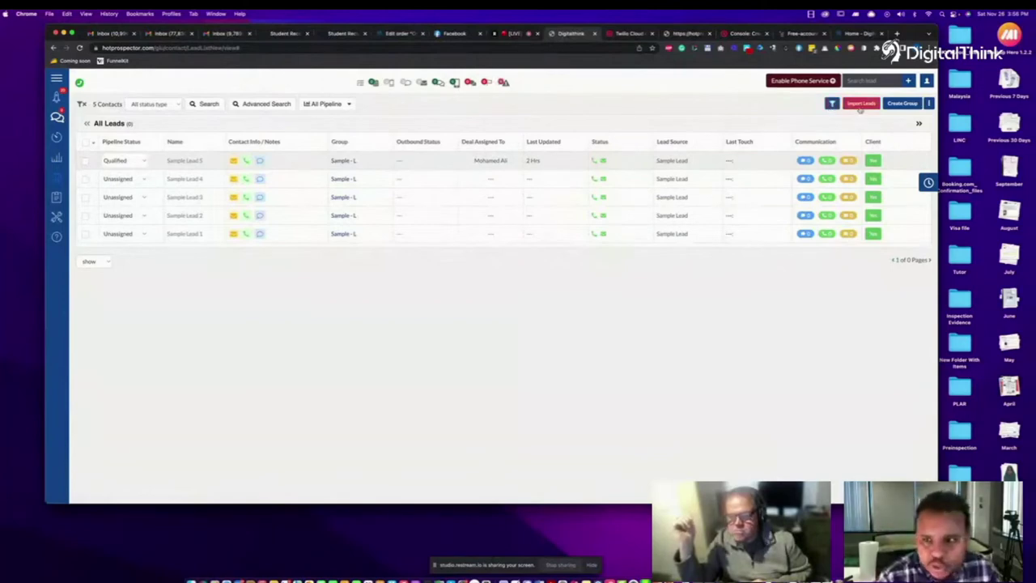
Step: Try a different sort order, then reapply 'Leads with newest contact at the top'
left_click(831, 104)
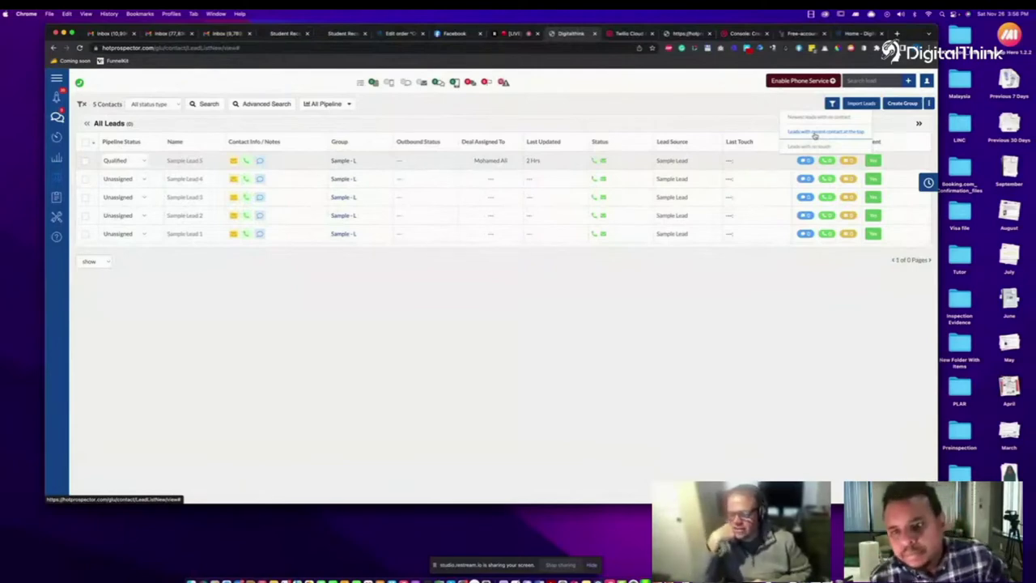
left_click(501, 162)
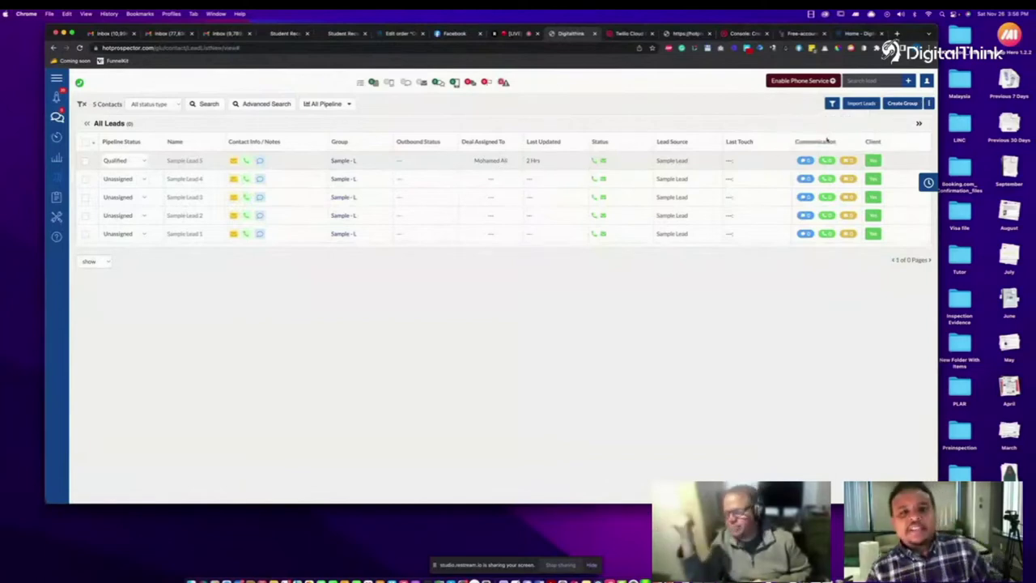
left_click(851, 103)
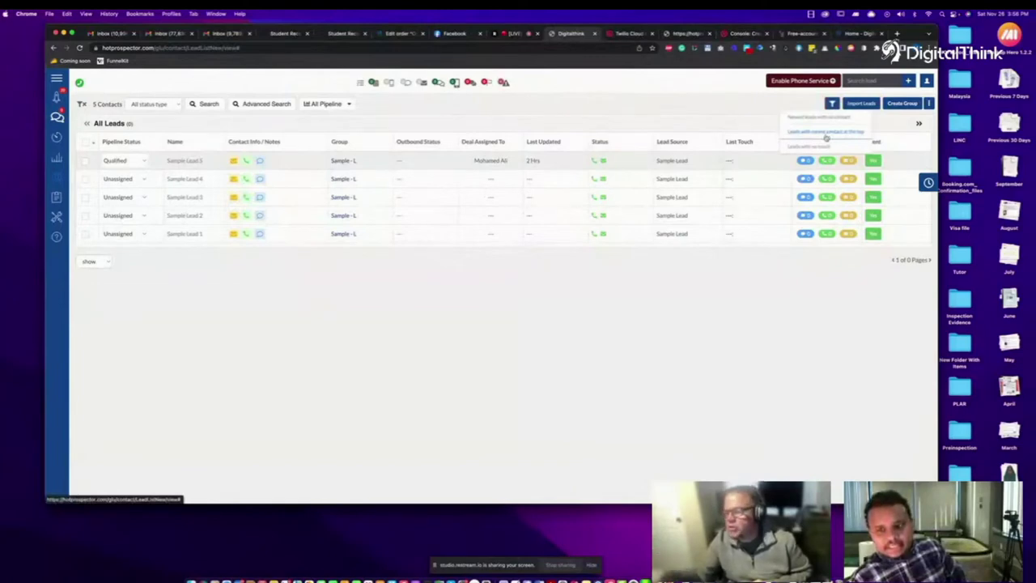
left_click(824, 145)
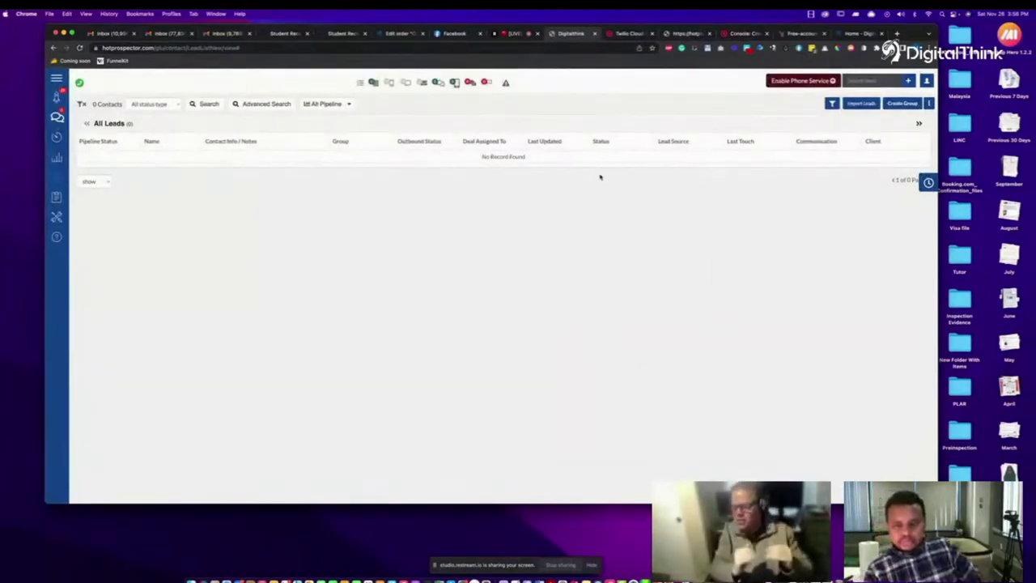
left_click(832, 104)
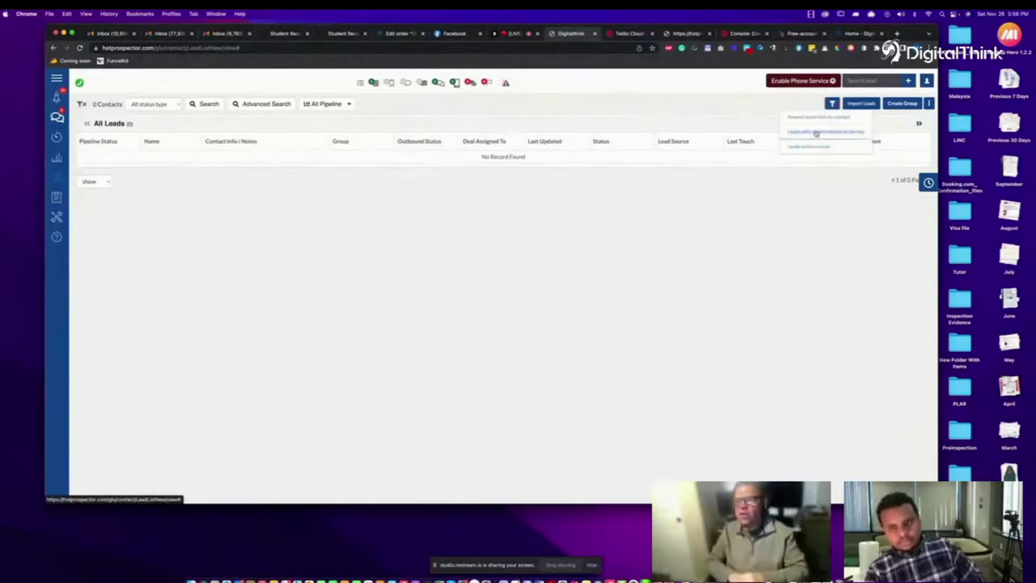
left_click(816, 131)
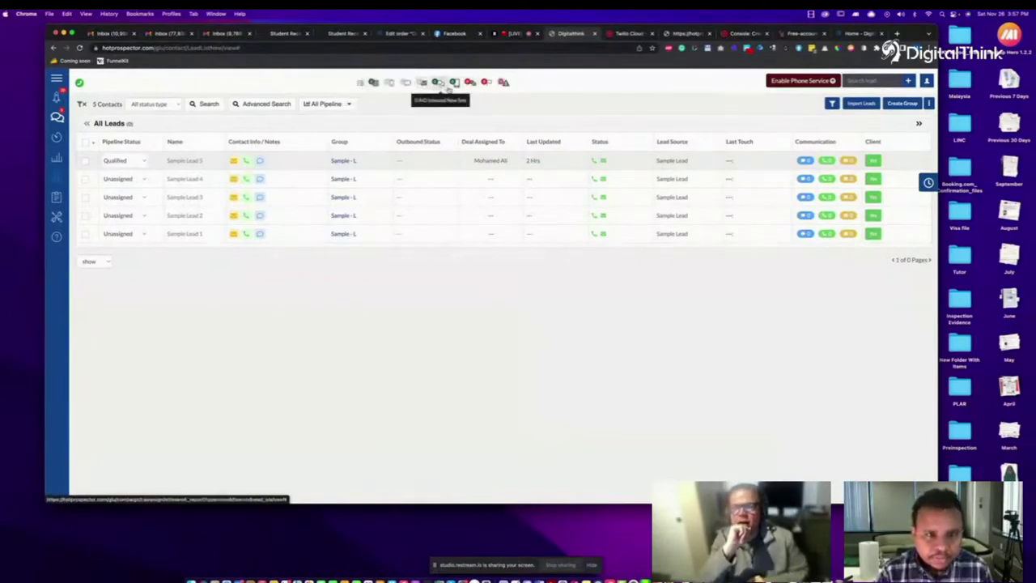
Step: Start a new calendar and name it Schoolpoint
left_click(373, 84)
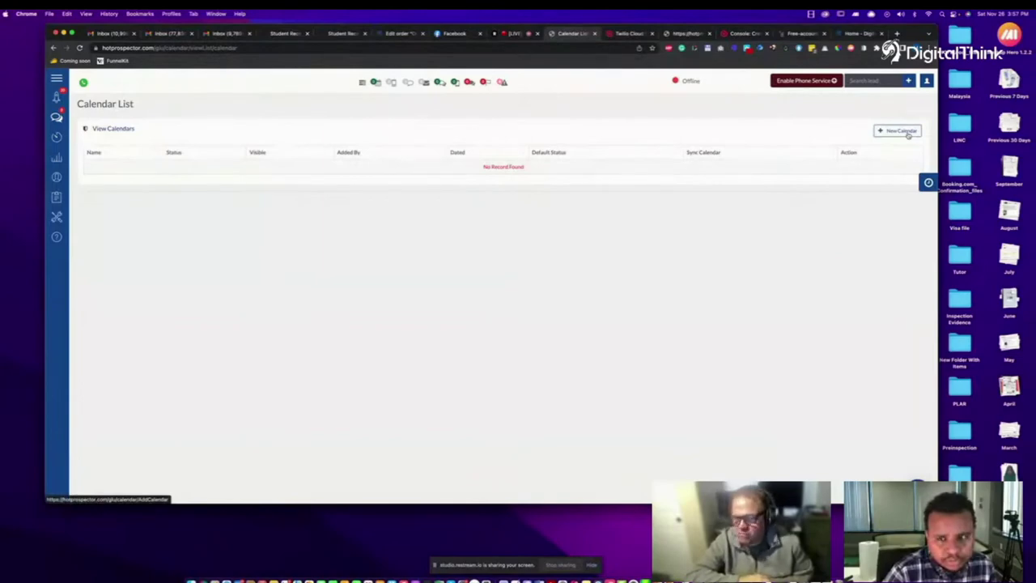
left_click(901, 131)
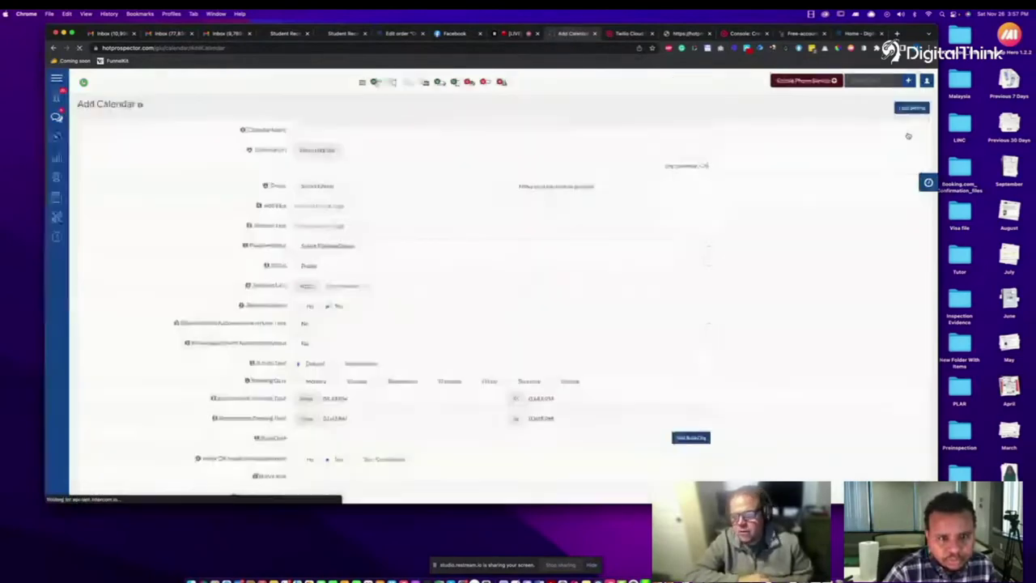
left_click(341, 131)
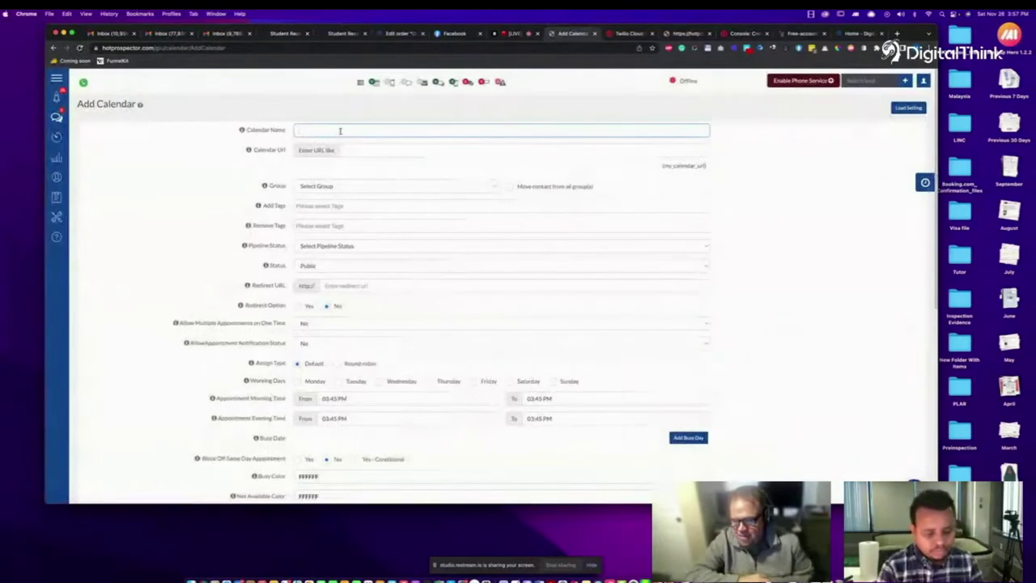
type("Dig")
key("BackSpace")
key("BackSpace")
key("BackSpace")
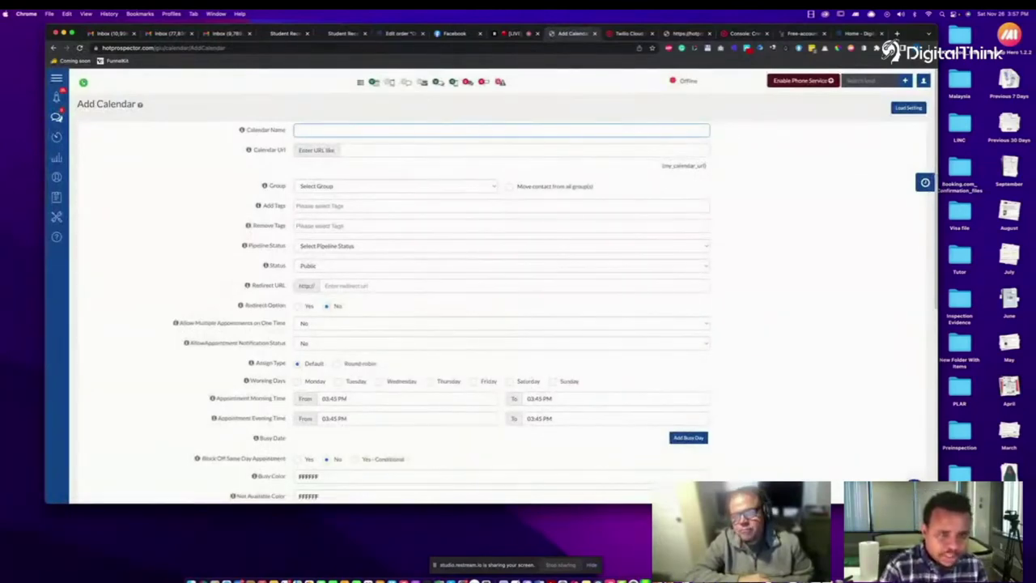
type("Schoolpoint")
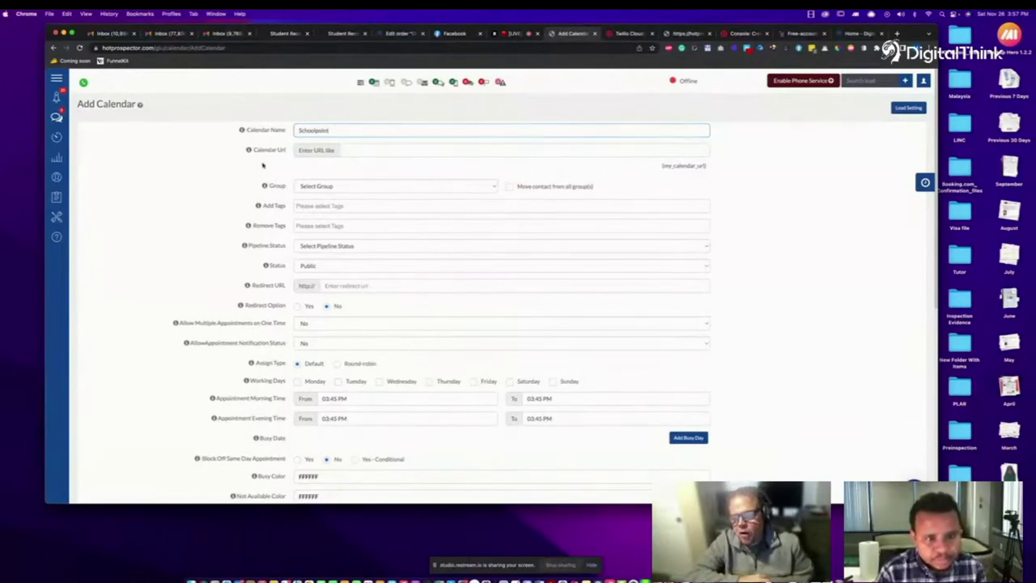
Step: Enter schoolpoint.co as the calendar URL
left_click(380, 151)
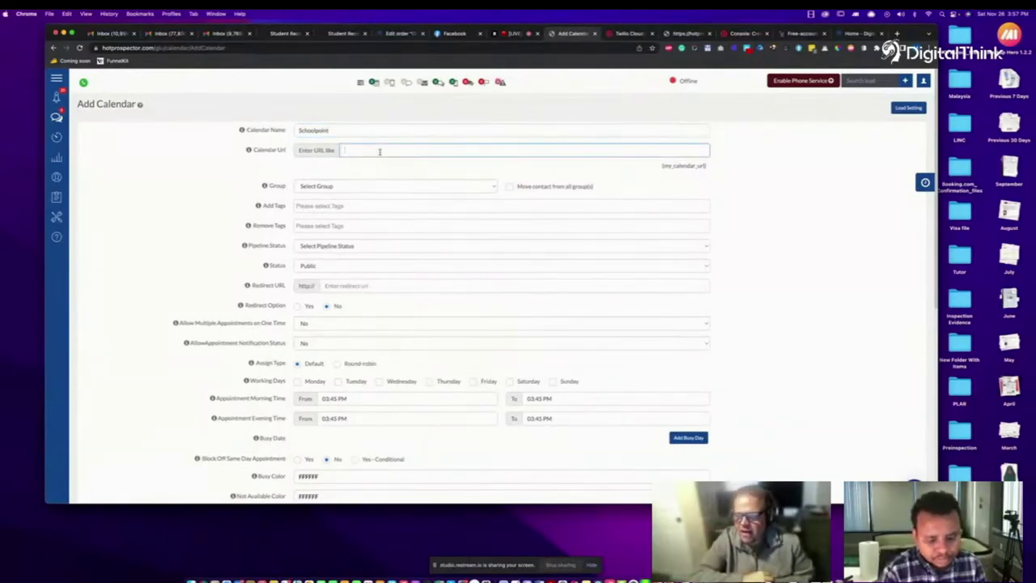
type("ht")
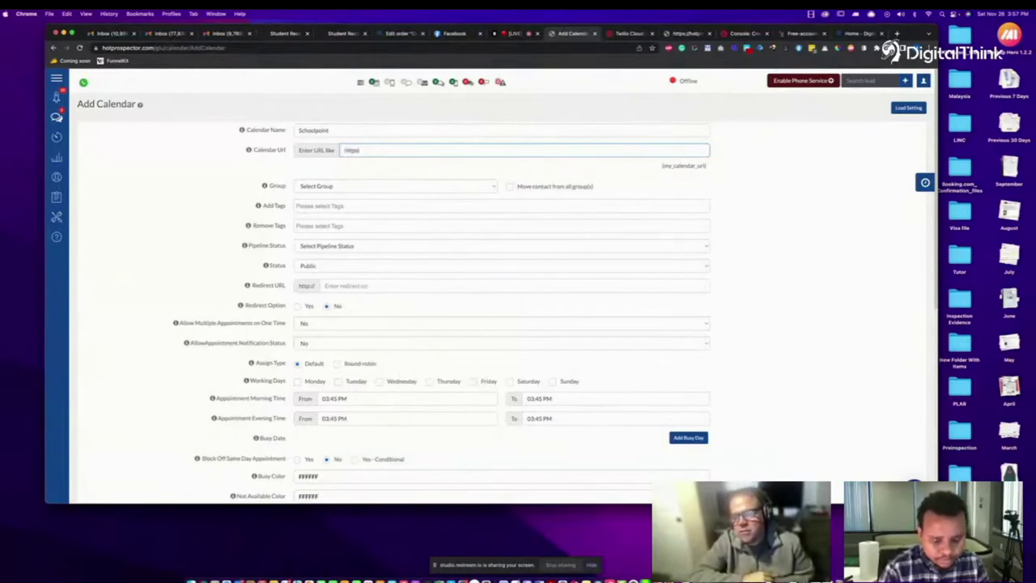
type("tps:")
key("BackSpace")
key("BackSpace")
key("BackSpace")
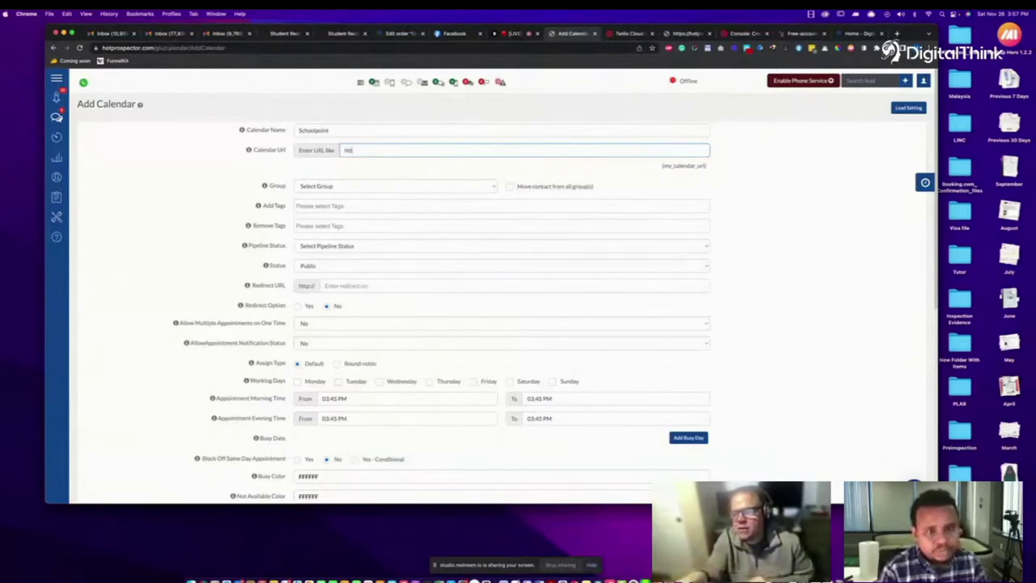
key("BackSpace")
key("BackSpace")
key("BackSpace")
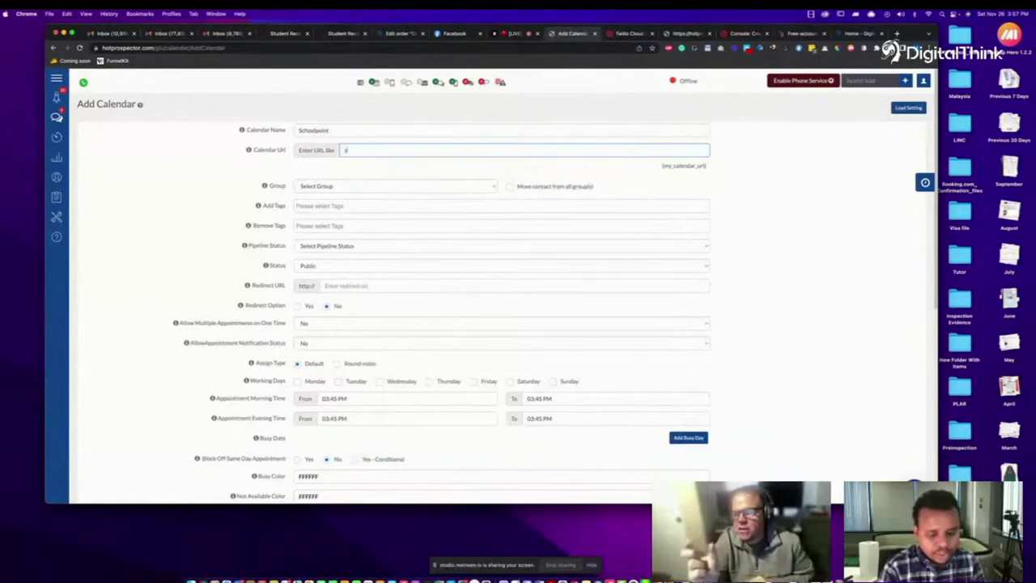
type("schoolpoint.co")
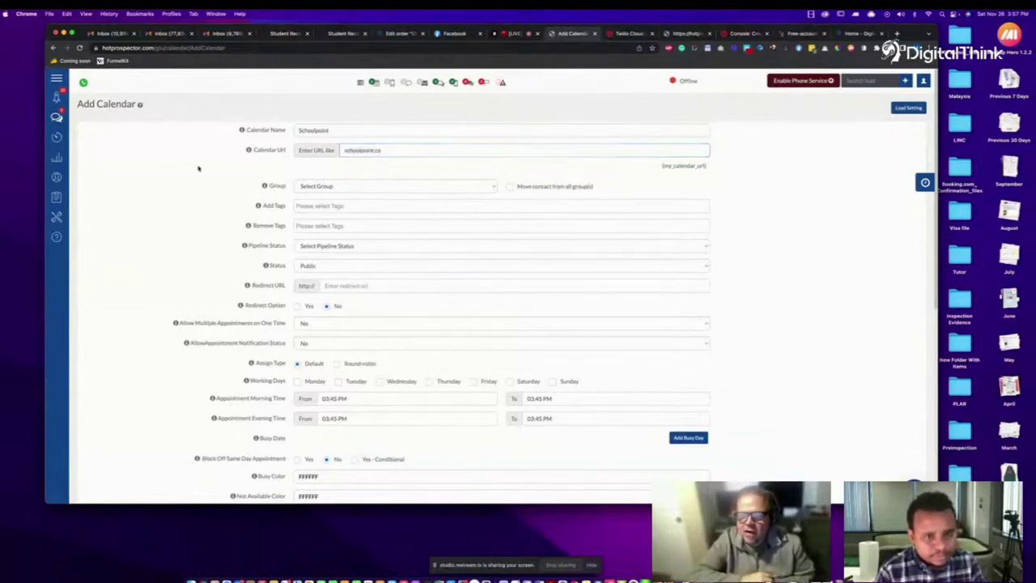
scroll(198, 169, "down", 1)
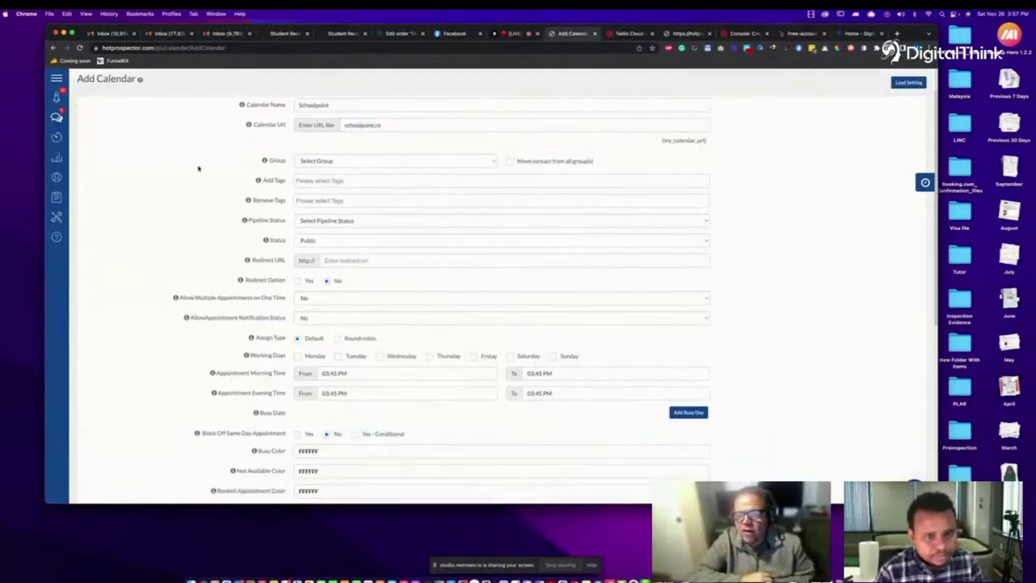
Step: Change the calendar's contact group from Leads to Prospects
left_click(335, 162)
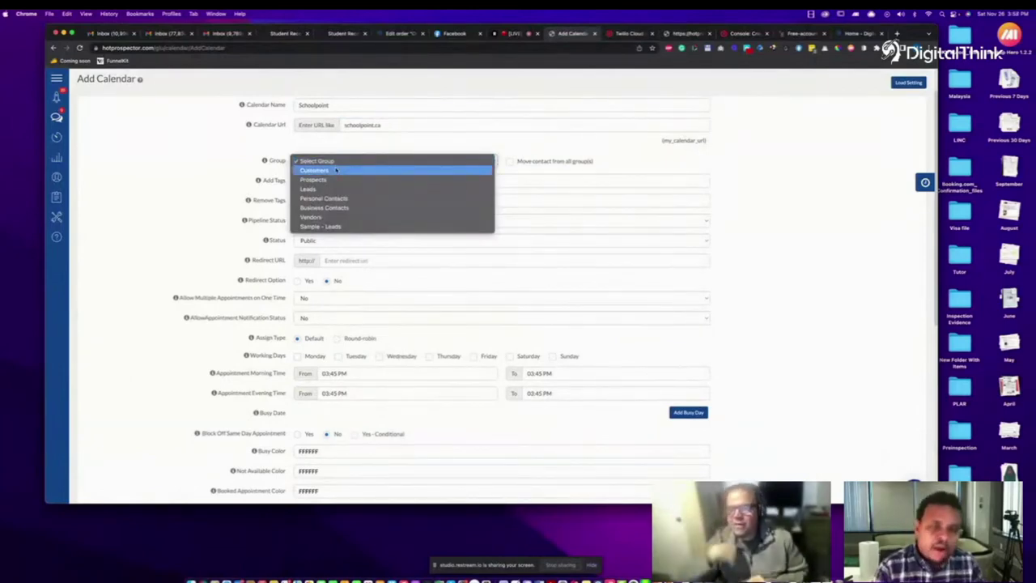
left_click(336, 188)
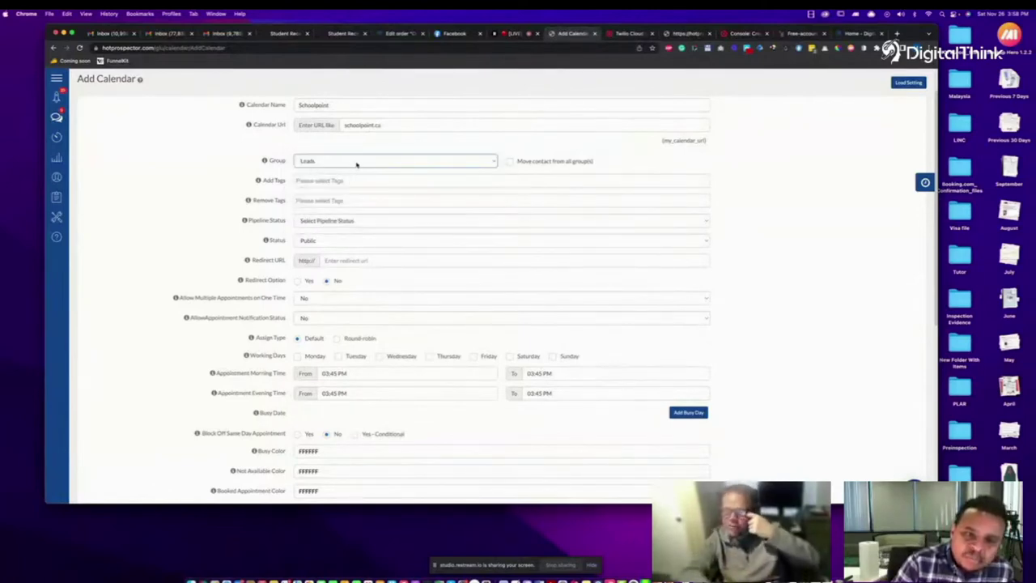
left_click(346, 166)
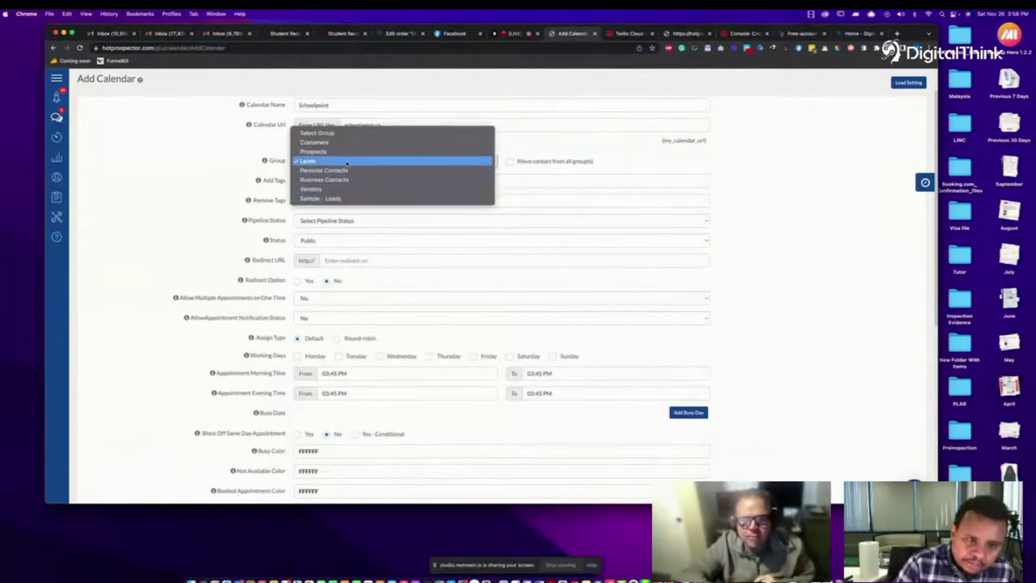
left_click(346, 152)
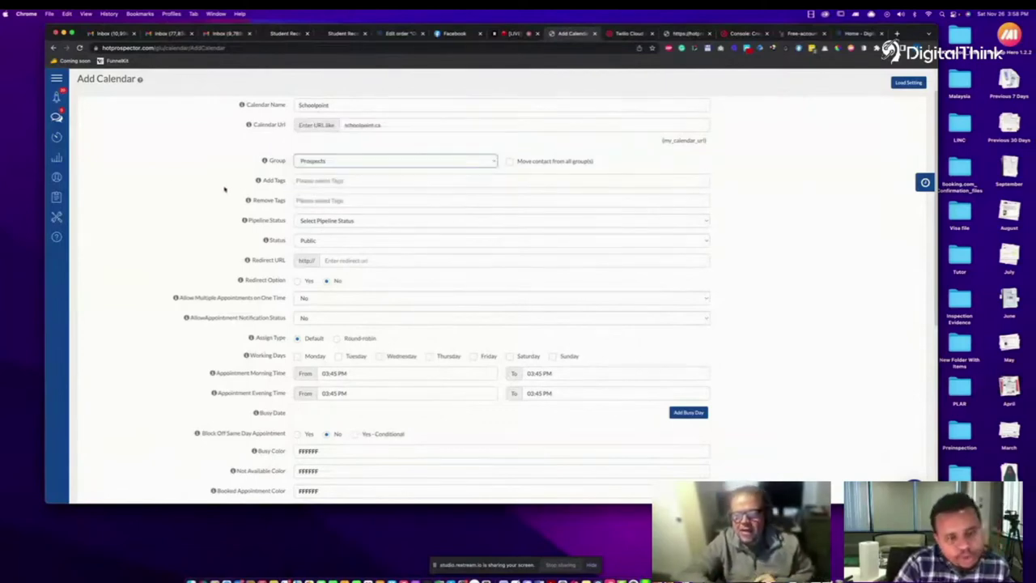
left_click(334, 181)
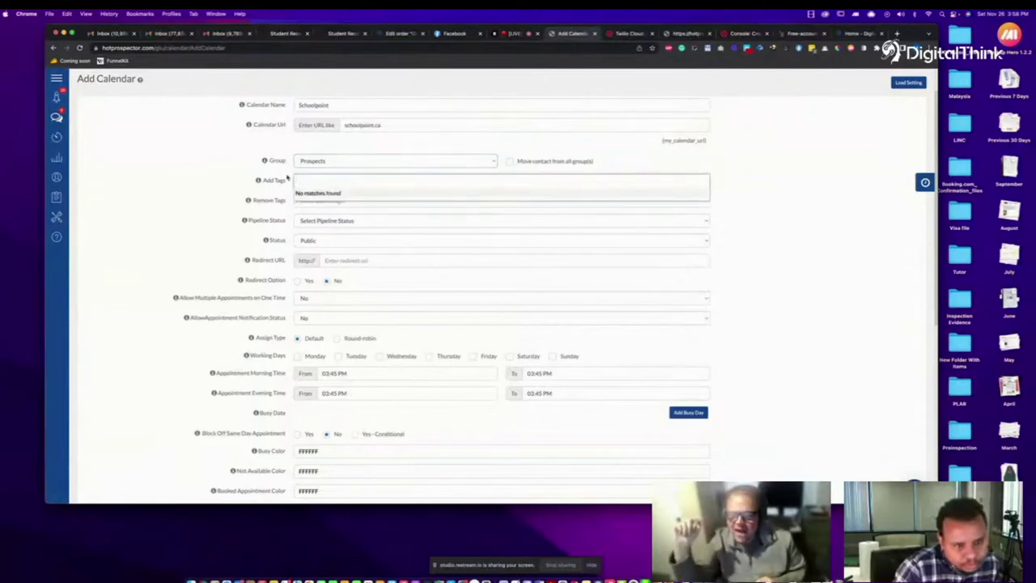
scroll(244, 183, "down", 1)
scroll(245, 183, "down", 1)
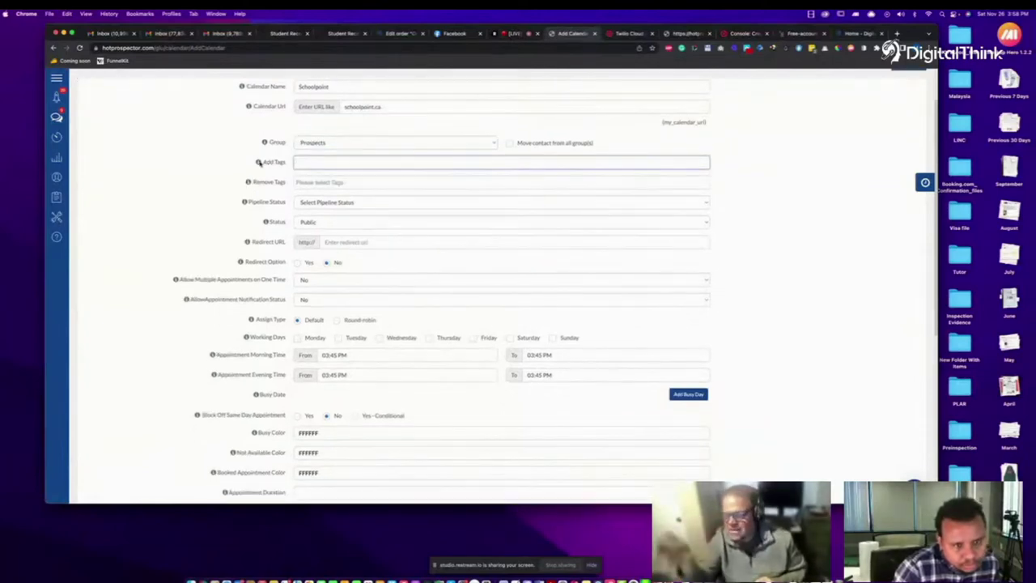
mouse_move(258, 162)
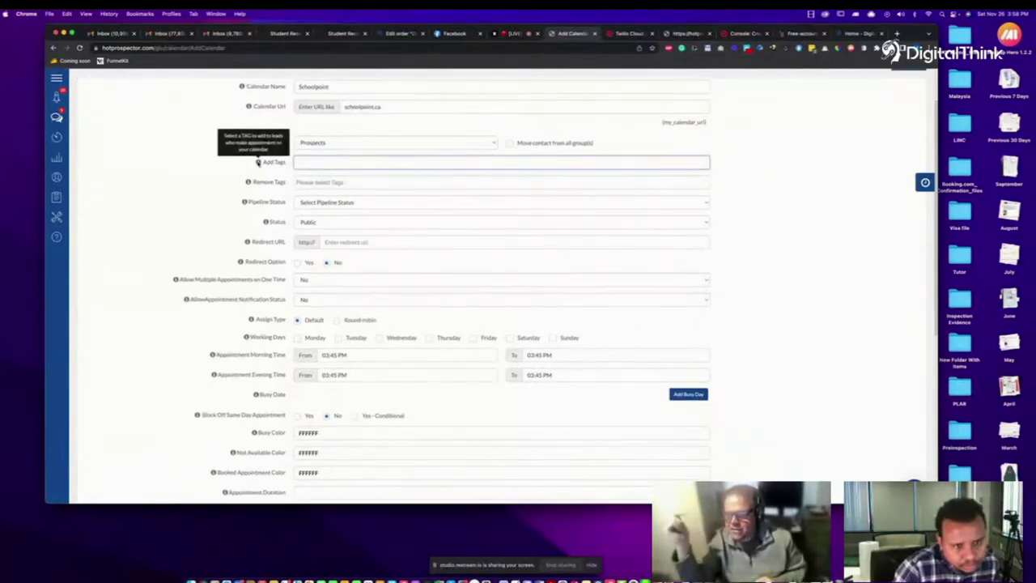
Step: Check the Remove Tags list, find no matches, and leave tags empty
left_click(301, 185)
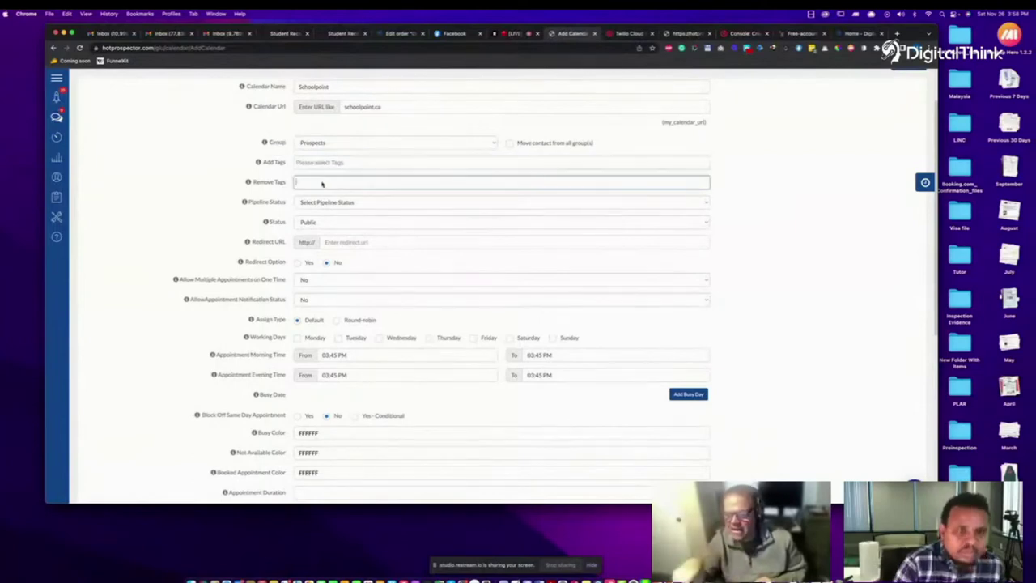
scroll(227, 173, "down", 1)
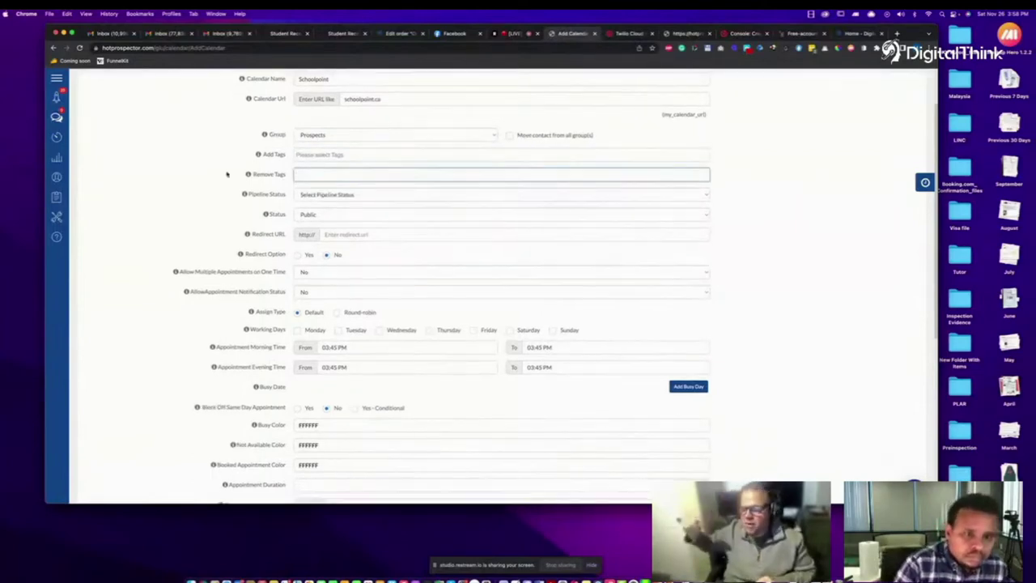
left_click(302, 175)
left_click(204, 165)
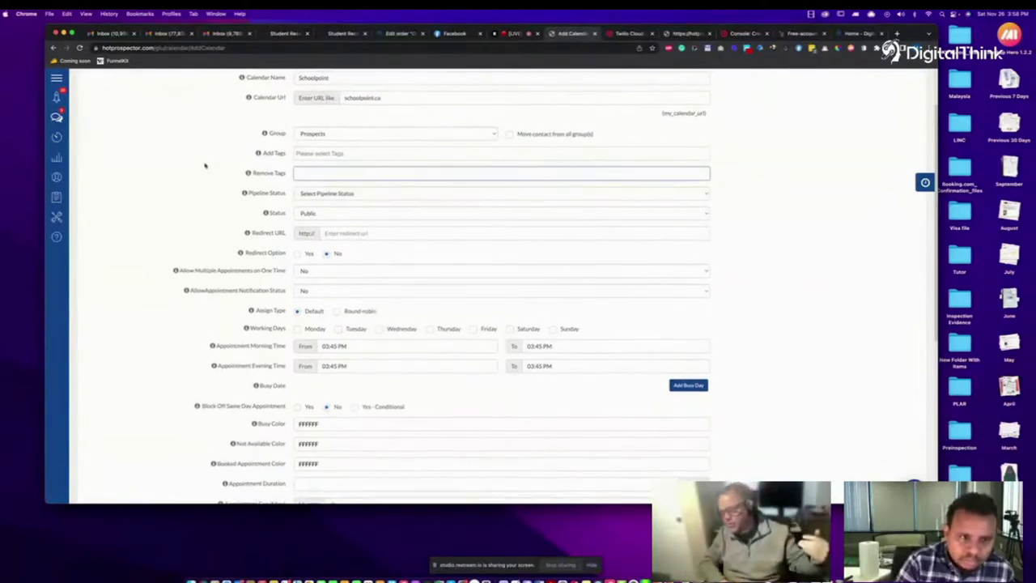
scroll(243, 178, "down", 1)
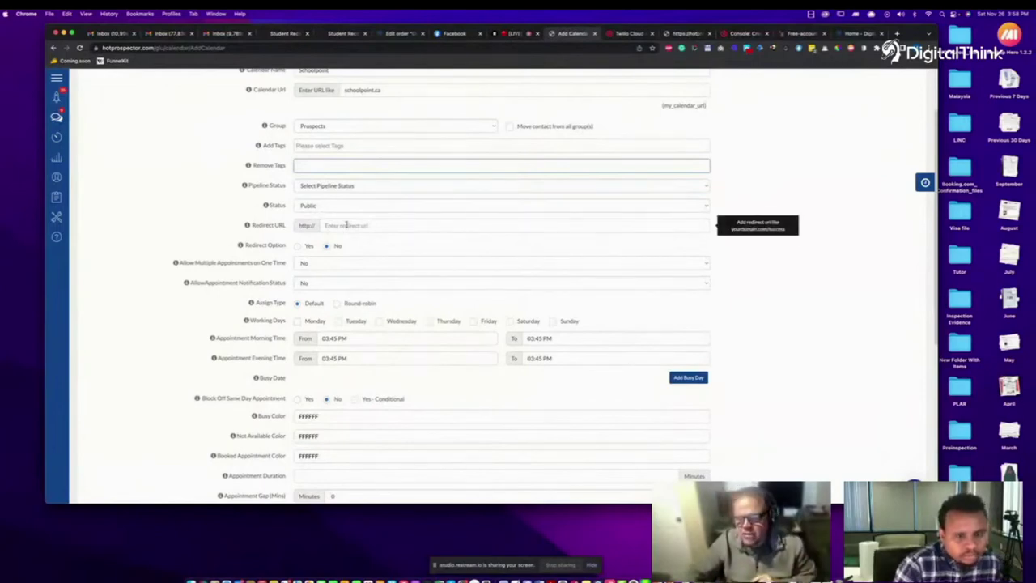
left_click(348, 226)
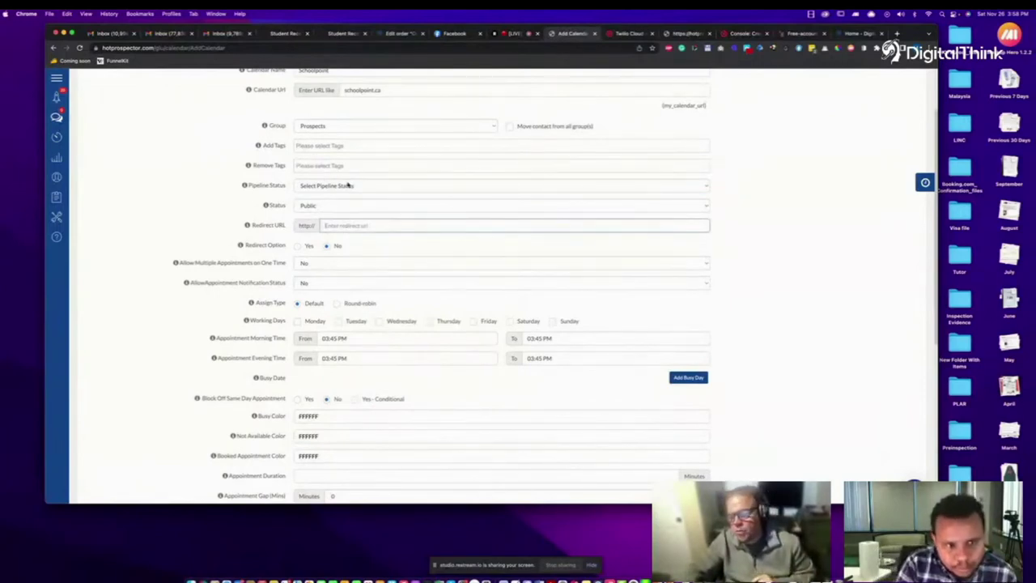
left_click(320, 166)
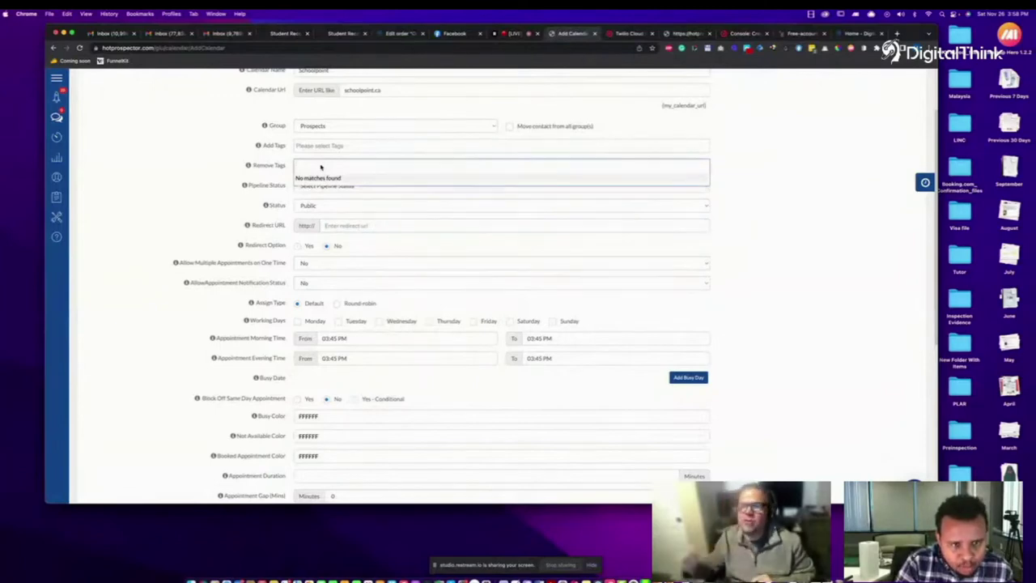
left_click(321, 165)
Step: Bring up the Pipeline Status options for the calendar
scroll(362, 206, "up", 3)
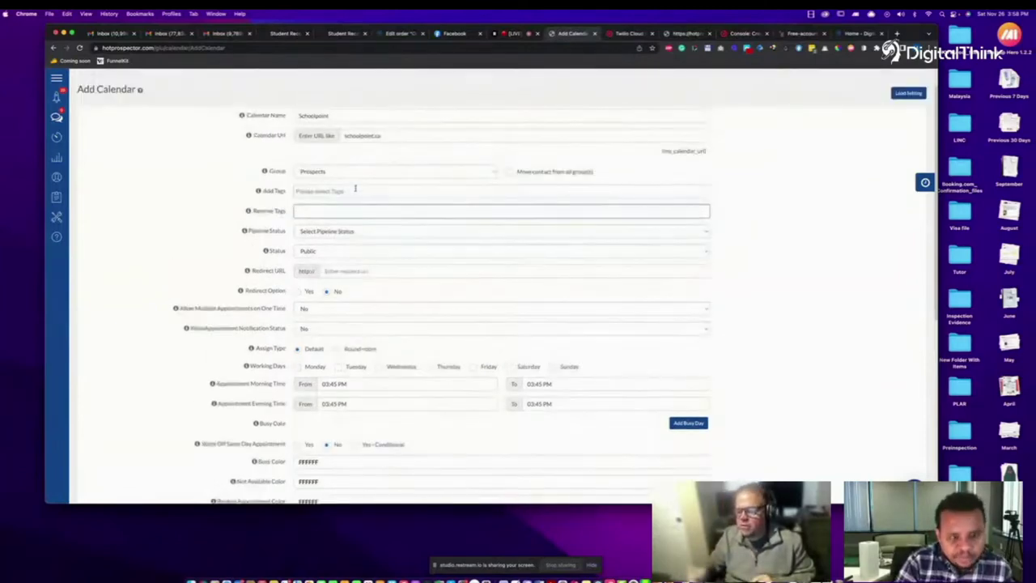
scroll(360, 236, "down", 1)
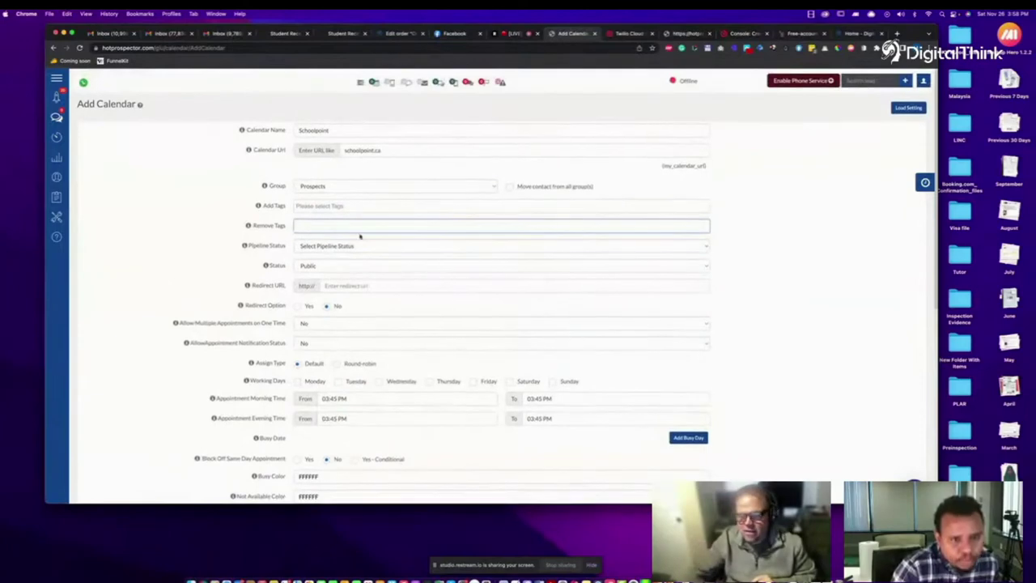
scroll(359, 238, "down", 1)
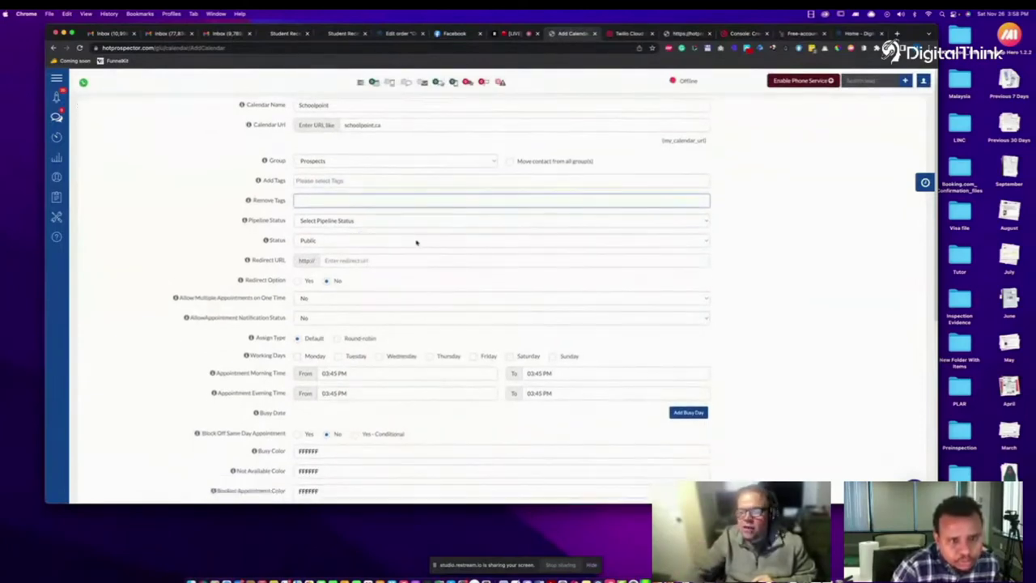
scroll(417, 260, "up", 1)
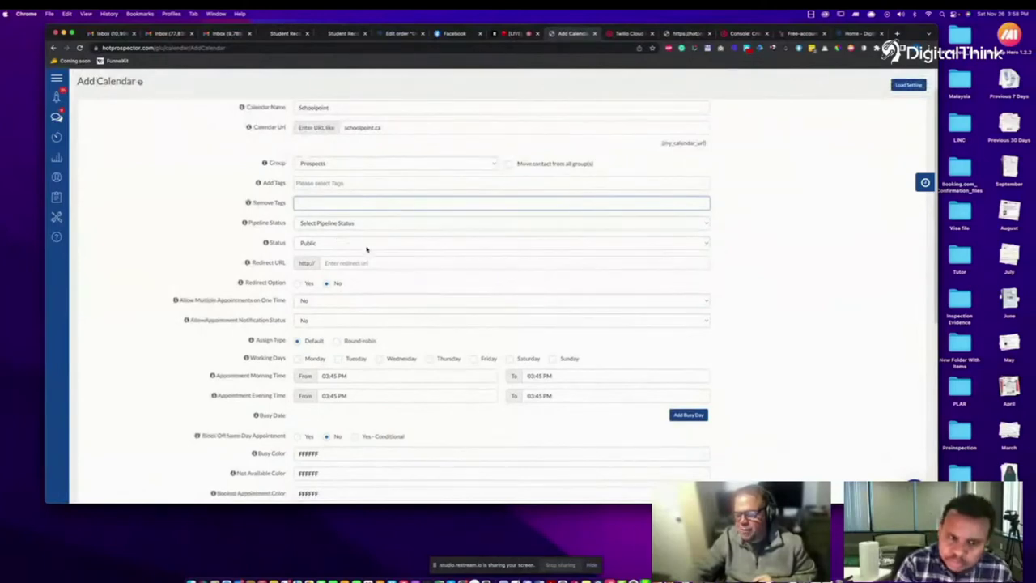
left_click(358, 224)
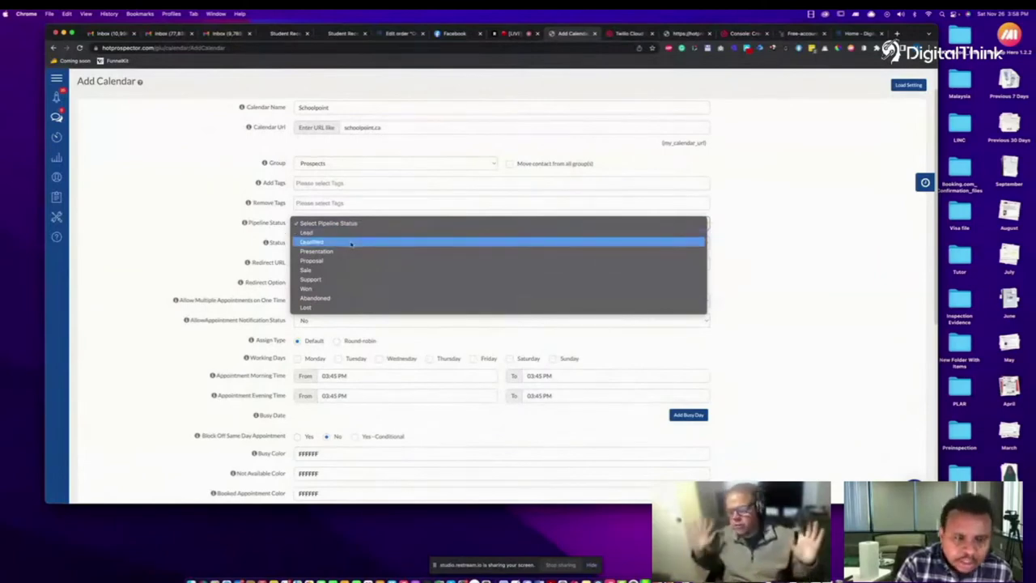
left_click(352, 242)
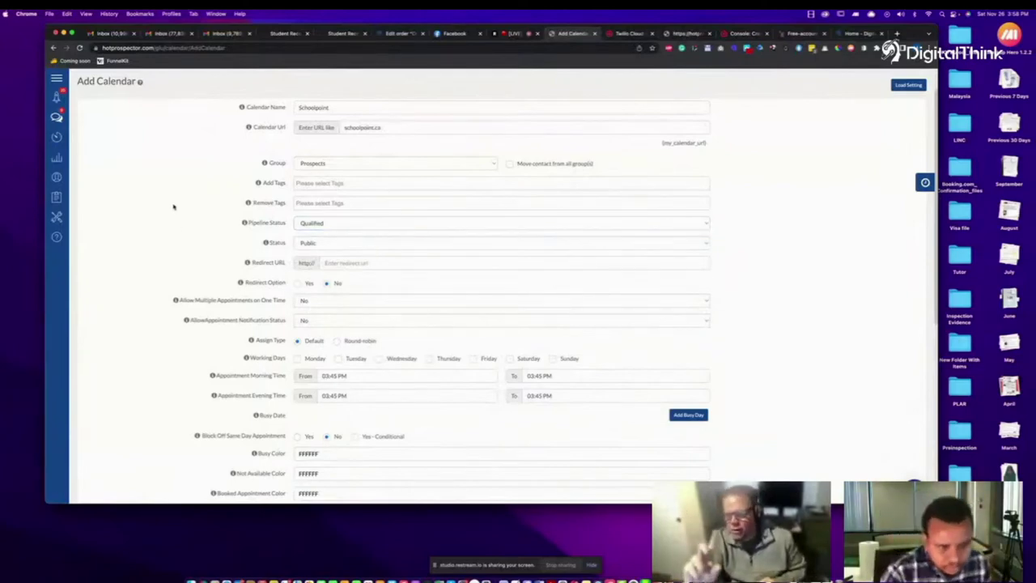
scroll(172, 205, "down", 1)
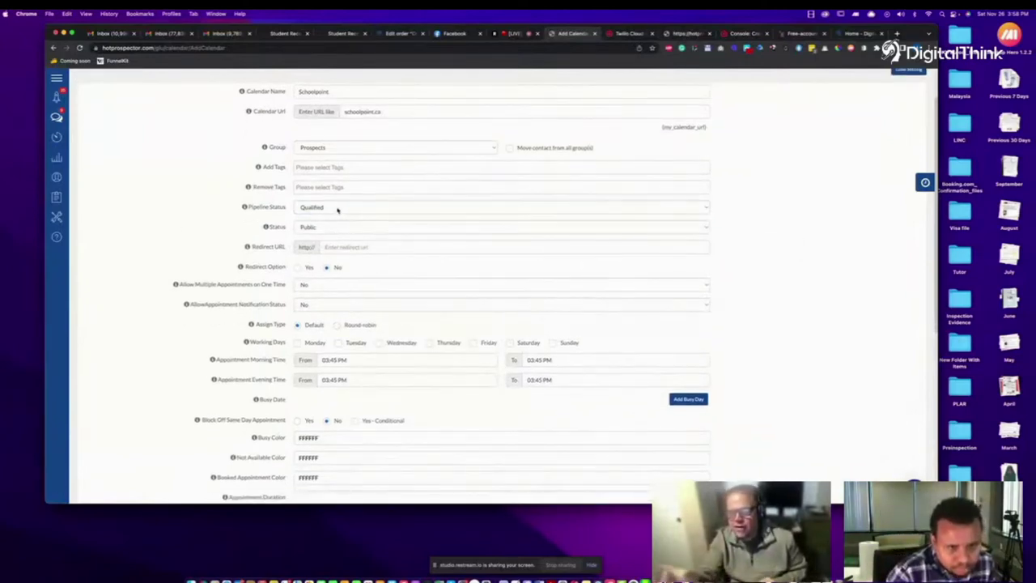
left_click(338, 247)
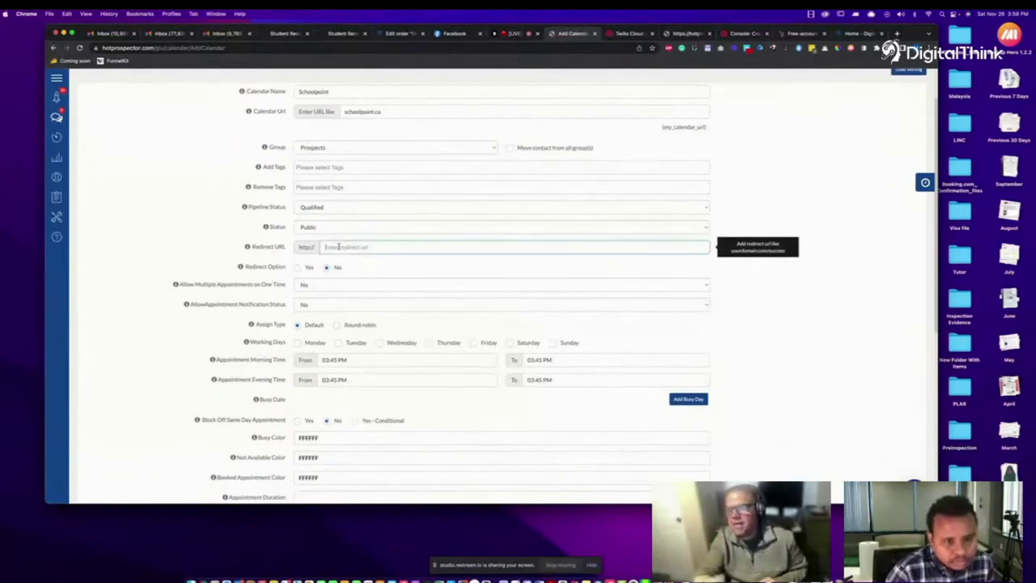
scroll(339, 249, "down", 1)
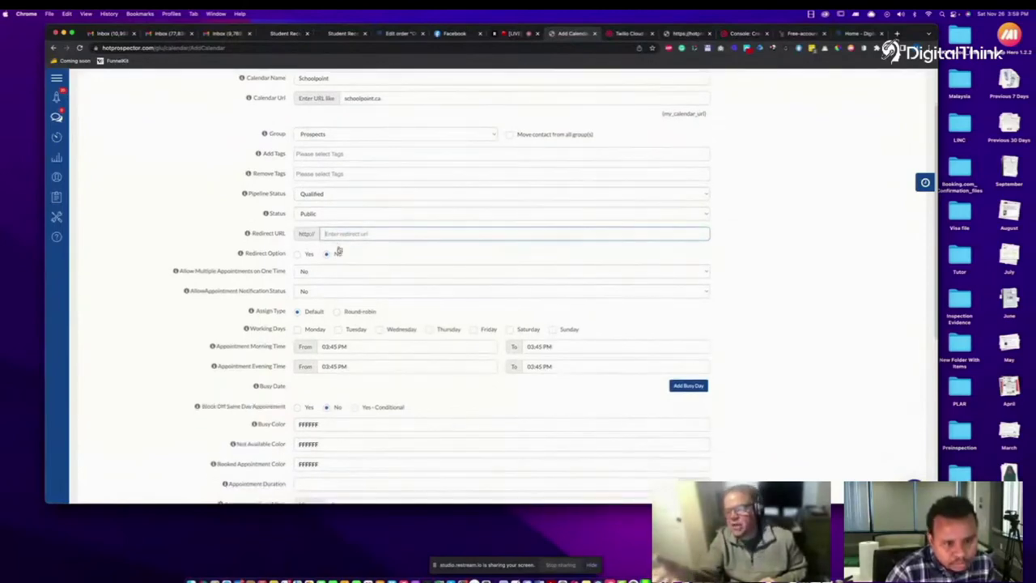
scroll(337, 248, "up", 1)
left_click(335, 219)
left_click(335, 219)
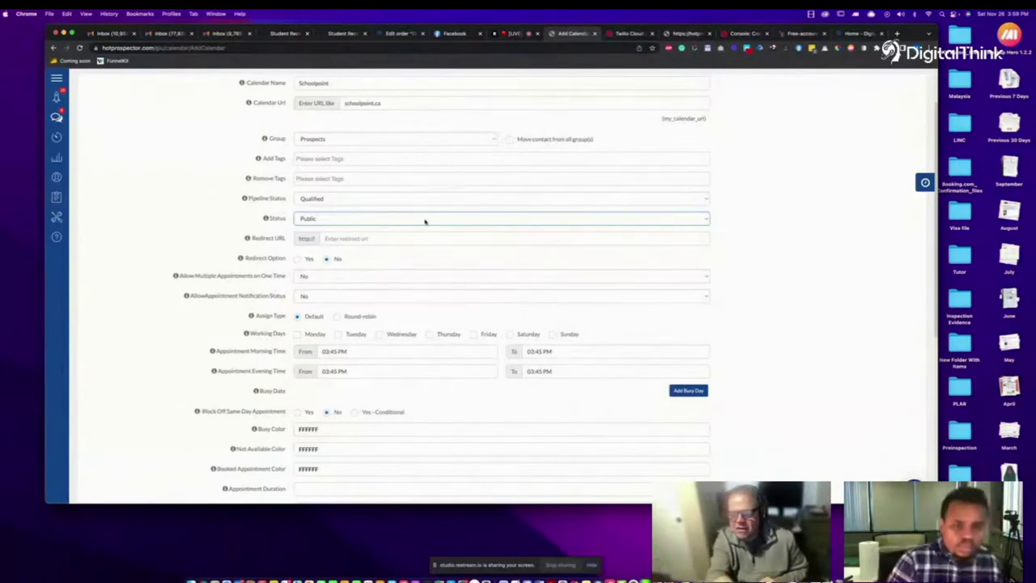
left_click(339, 219)
left_click(339, 220)
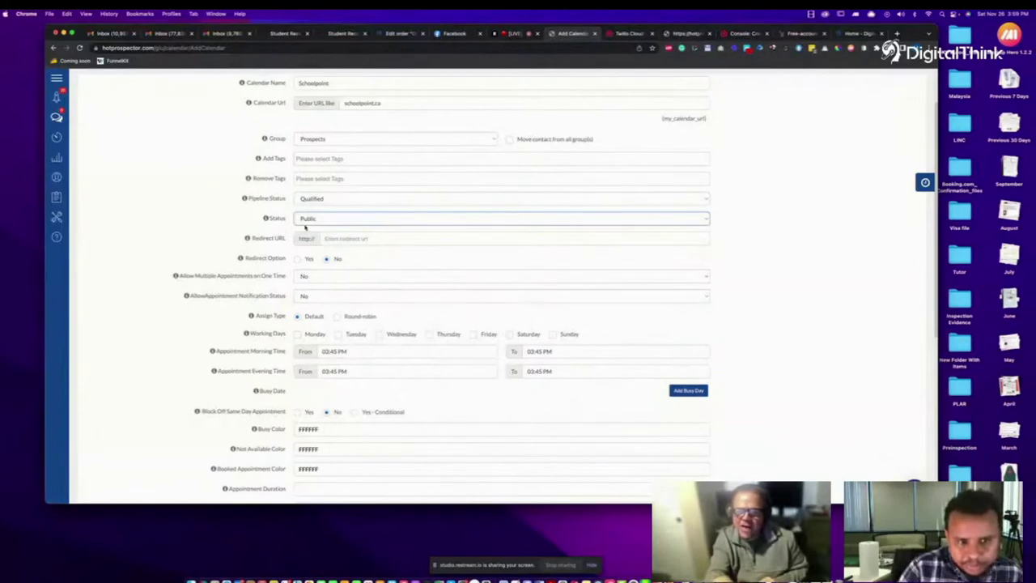
left_click(348, 219)
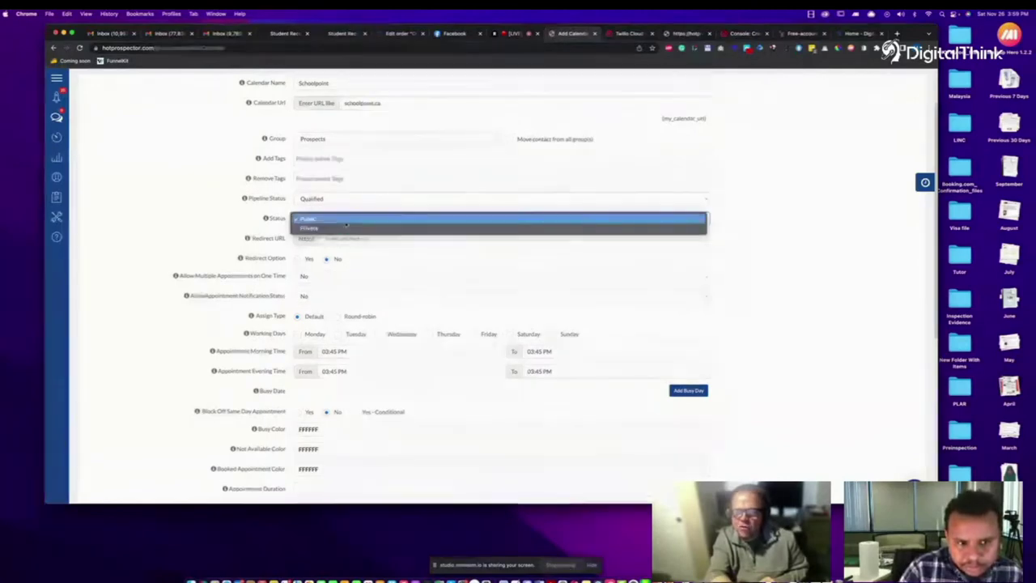
left_click(287, 223)
mouse_move(266, 219)
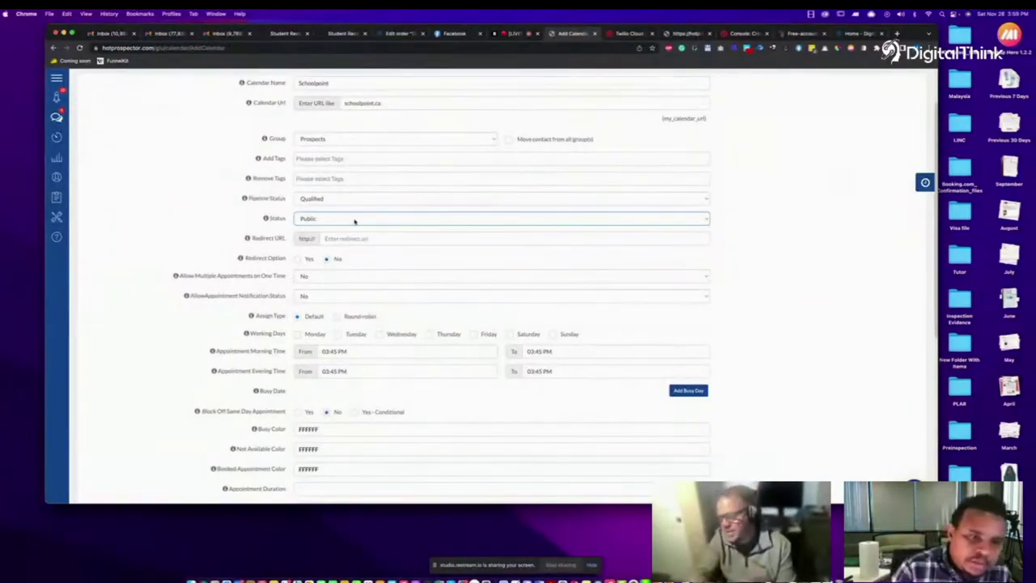
scroll(354, 220, "down", 2)
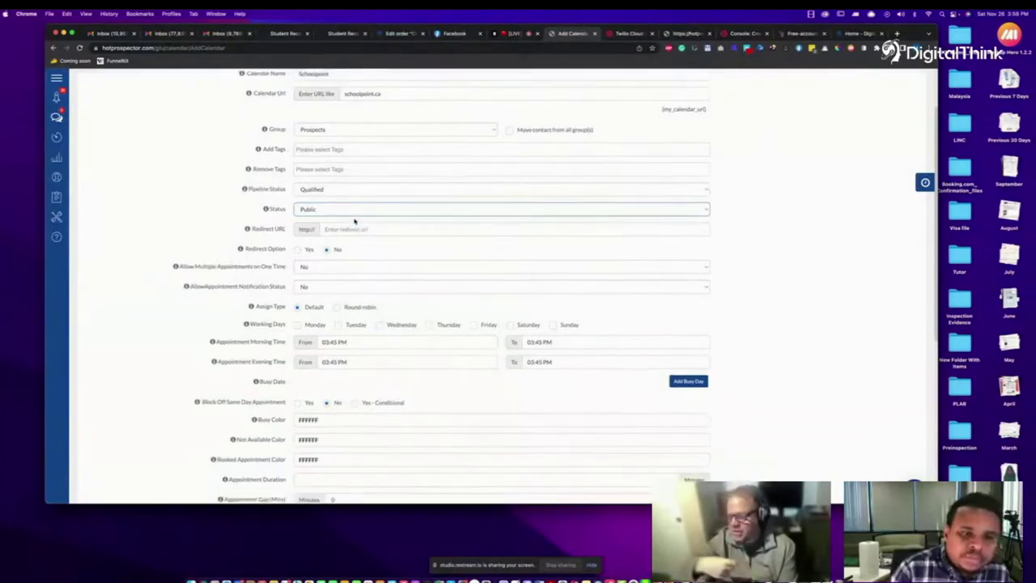
mouse_move(354, 219)
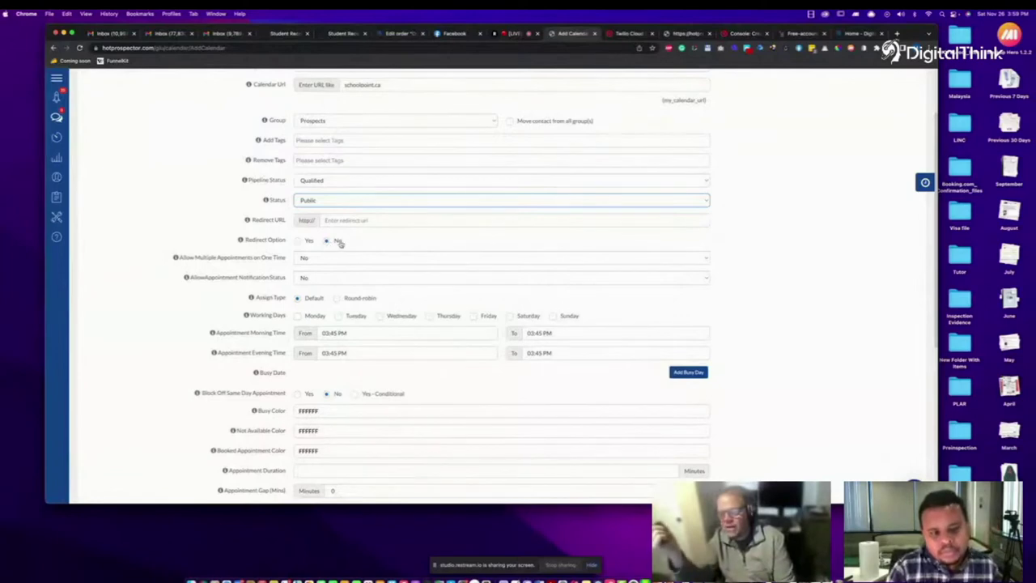
scroll(403, 233, "down", 2)
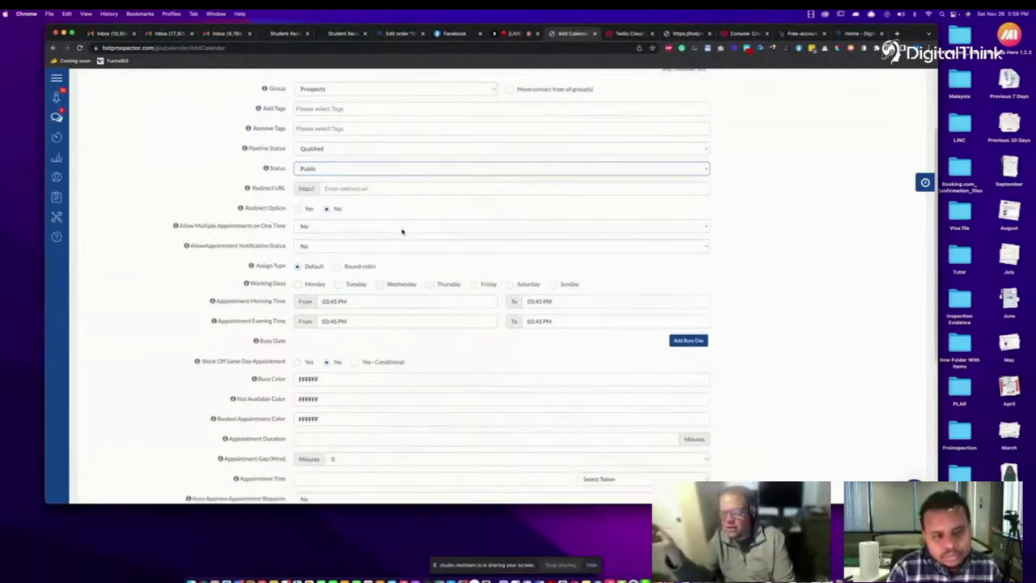
left_click(338, 186)
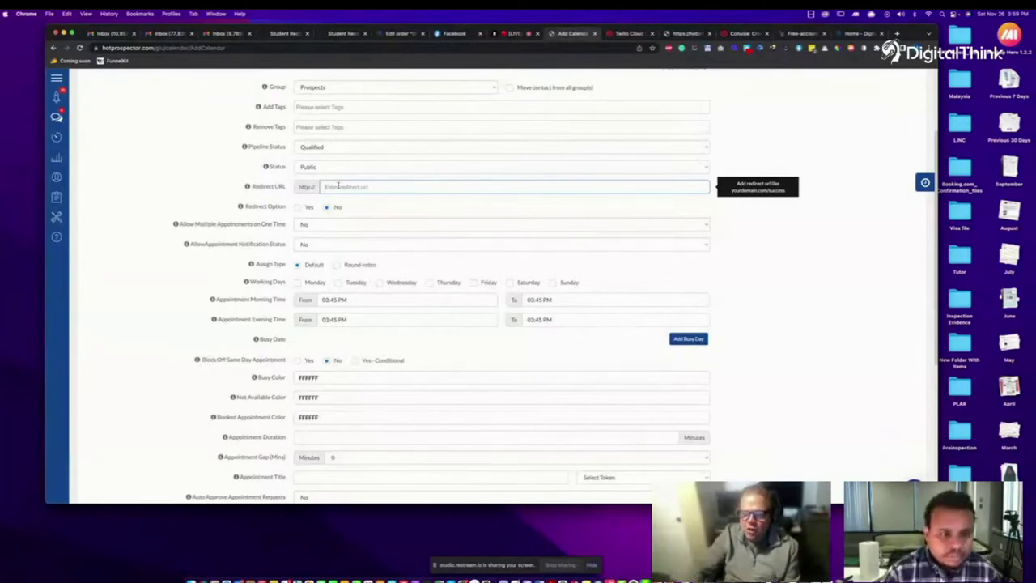
scroll(338, 186, "down", 1)
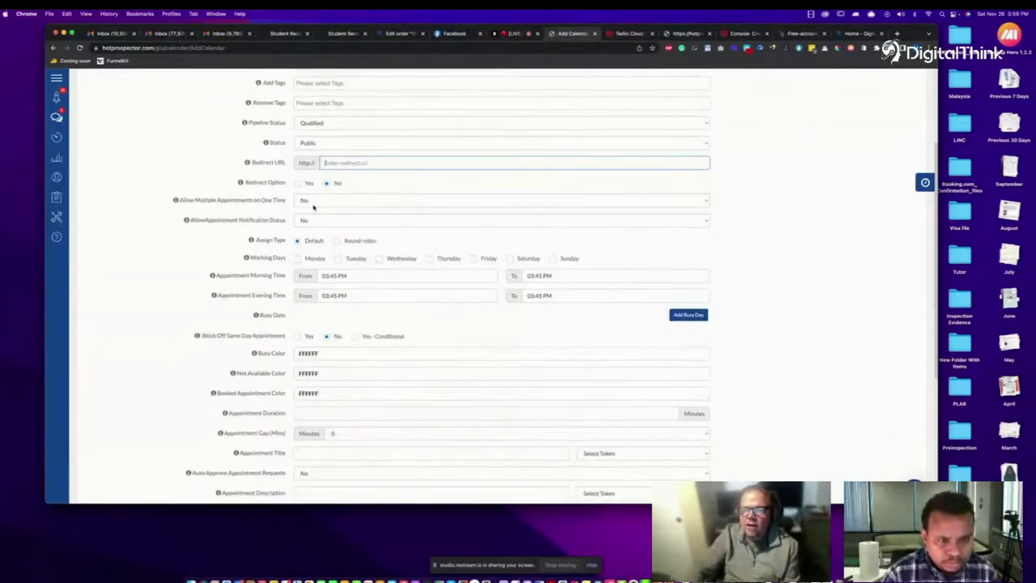
scroll(314, 207, "down", 1)
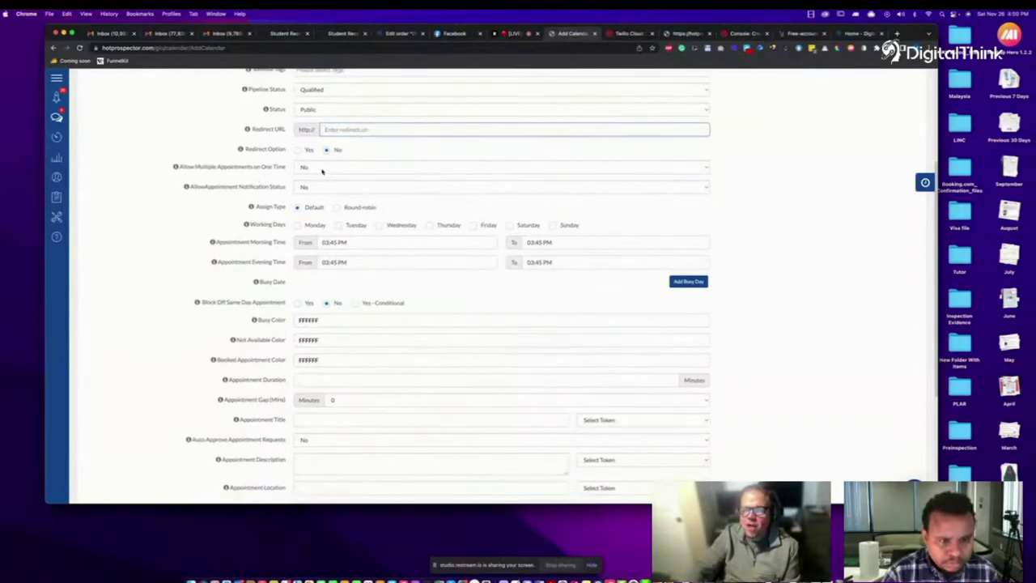
left_click(323, 167)
left_click(369, 175)
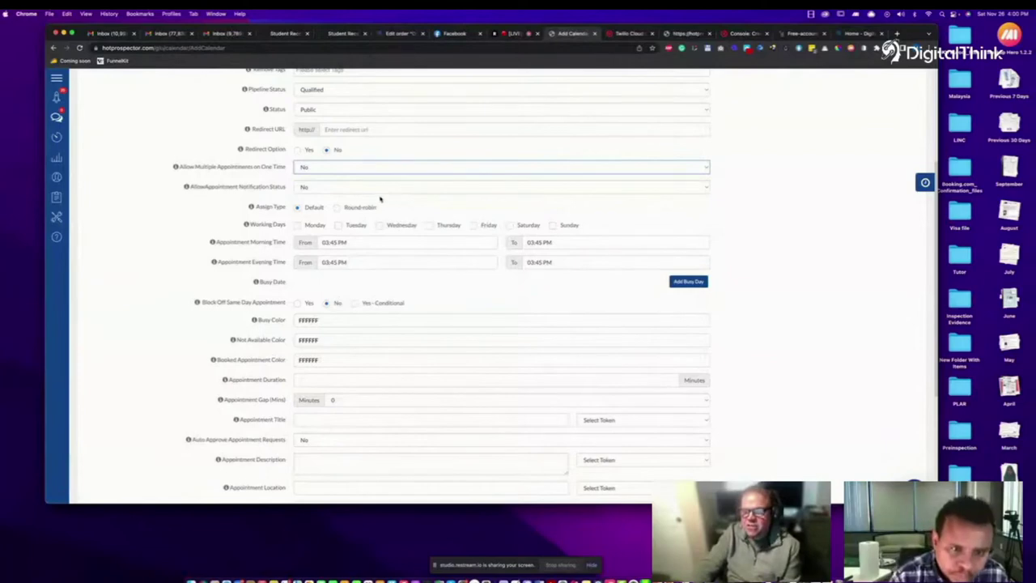
scroll(382, 199, "down", 1)
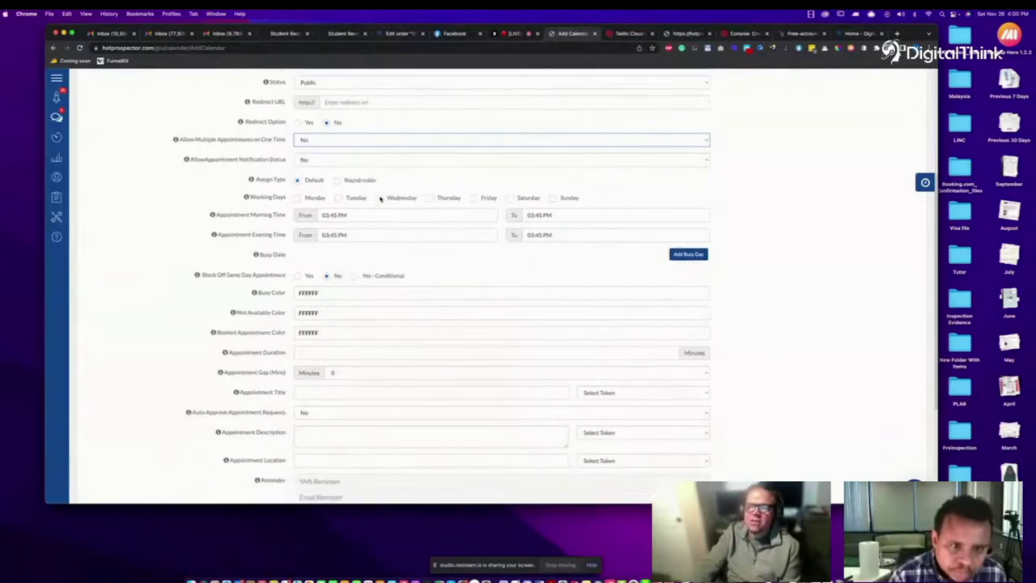
left_click(335, 181)
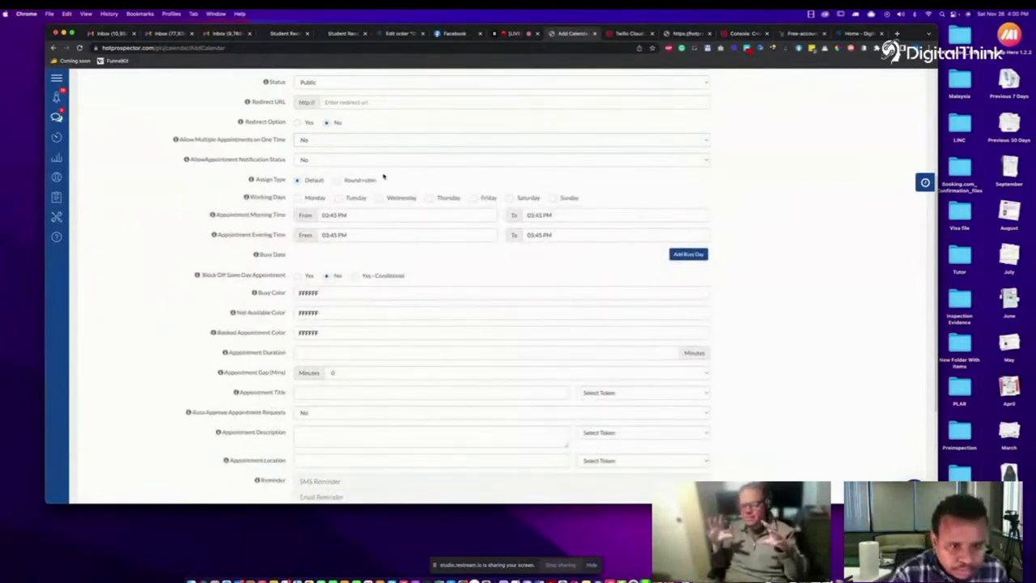
left_click(348, 215)
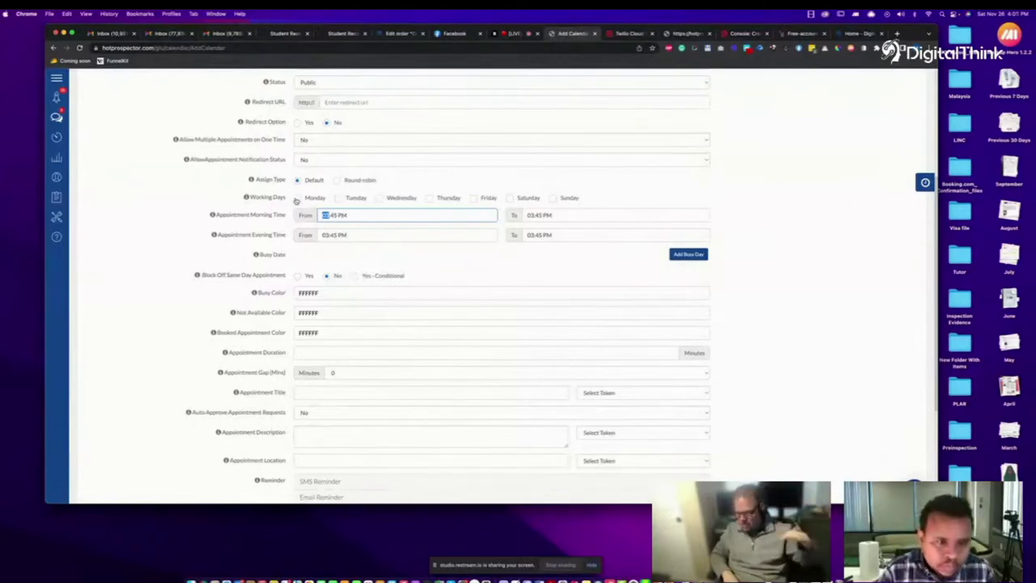
Step: Tick Monday through Friday and Sunday so all seven days are working days
left_click(297, 198)
left_click(338, 199)
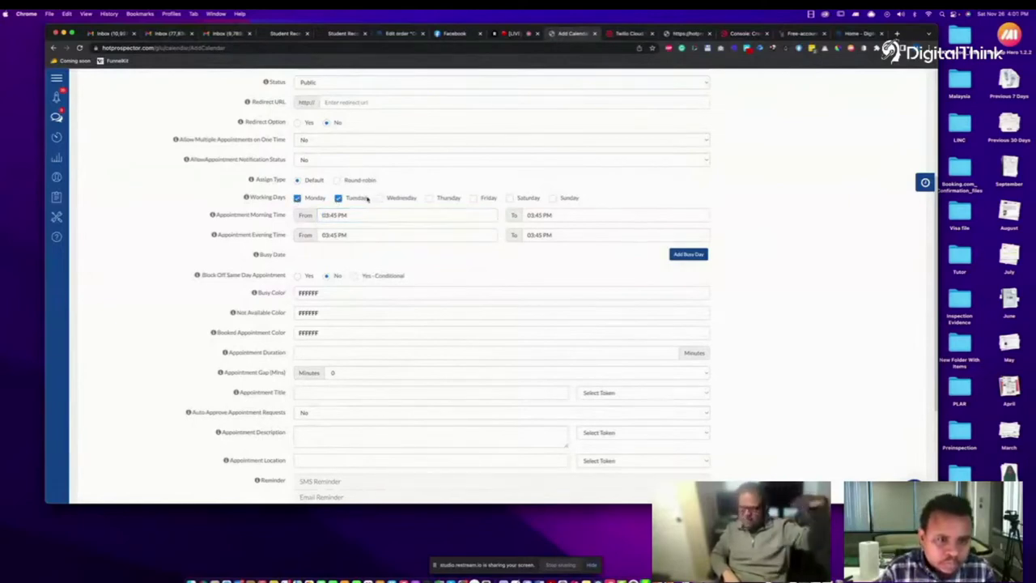
left_click(379, 198)
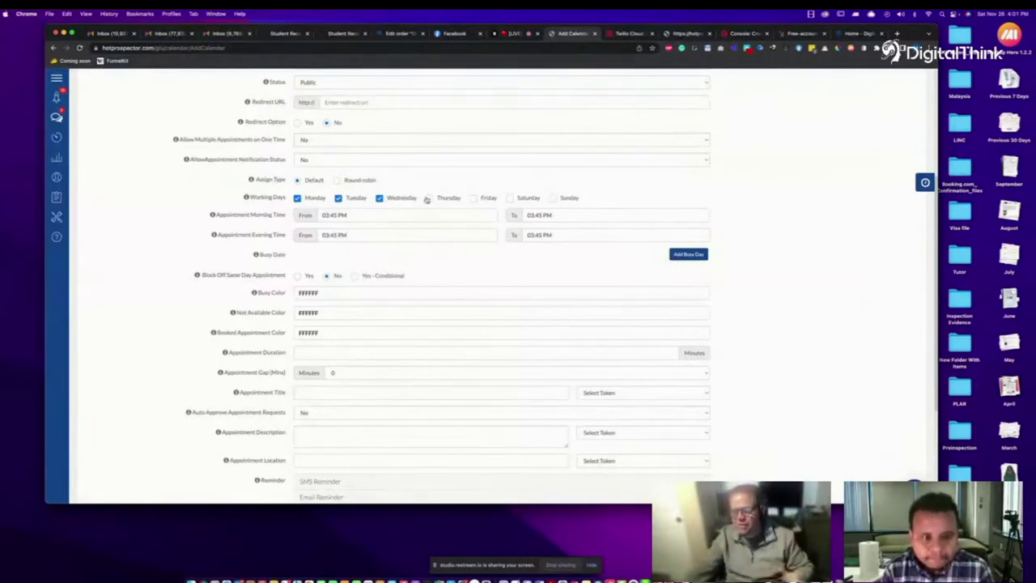
left_click(428, 199)
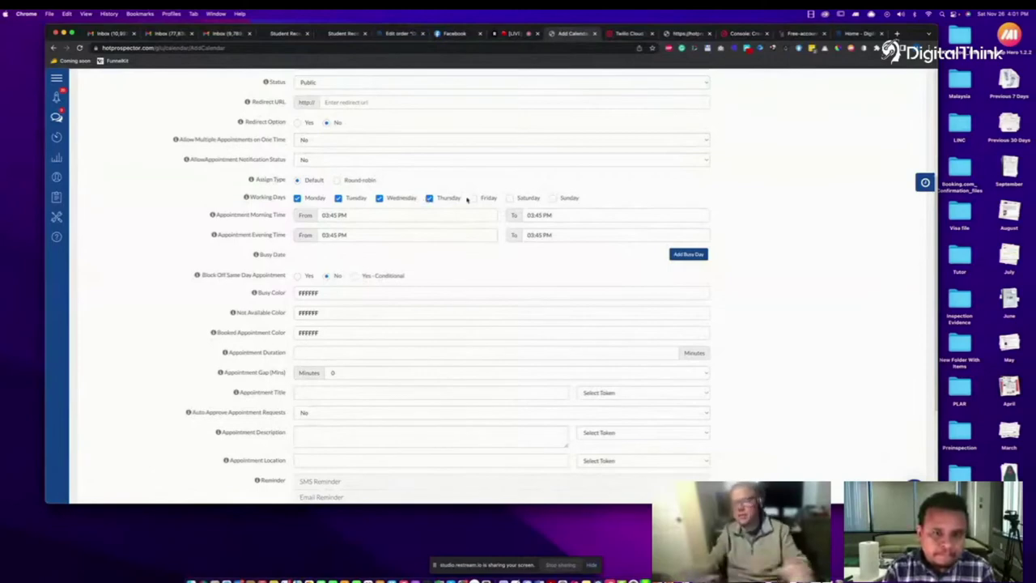
left_click(474, 198)
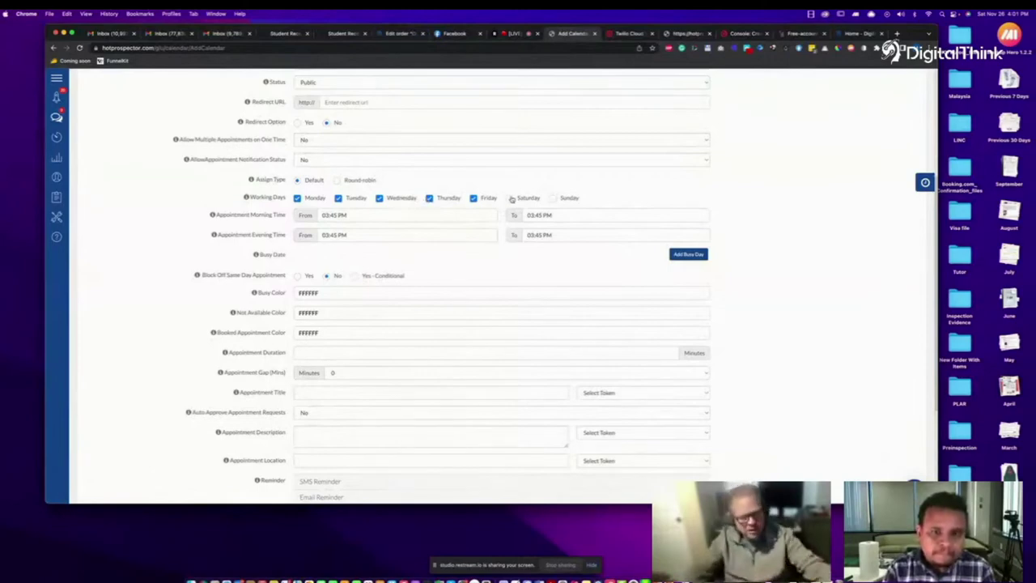
left_click(552, 198)
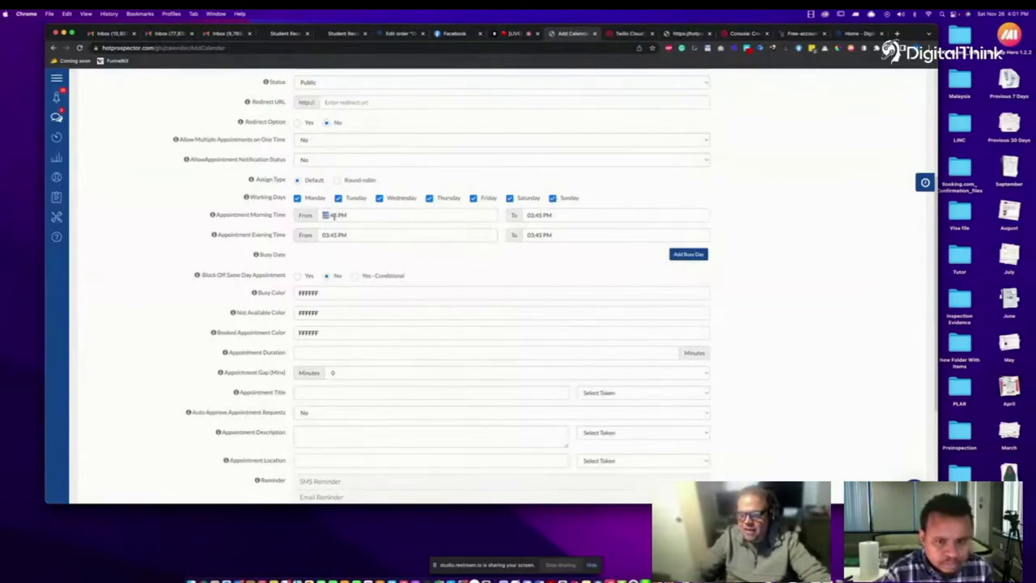
Step: Set the morning appointment hours to 09:00 AM through 11:45 AM
left_click_drag(323, 214, 348, 215)
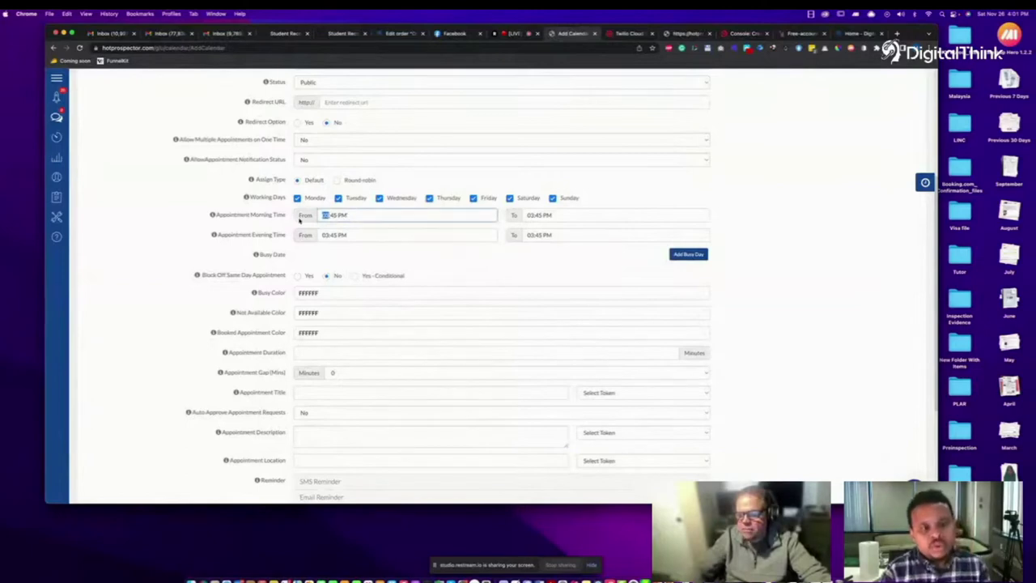
left_click(315, 216)
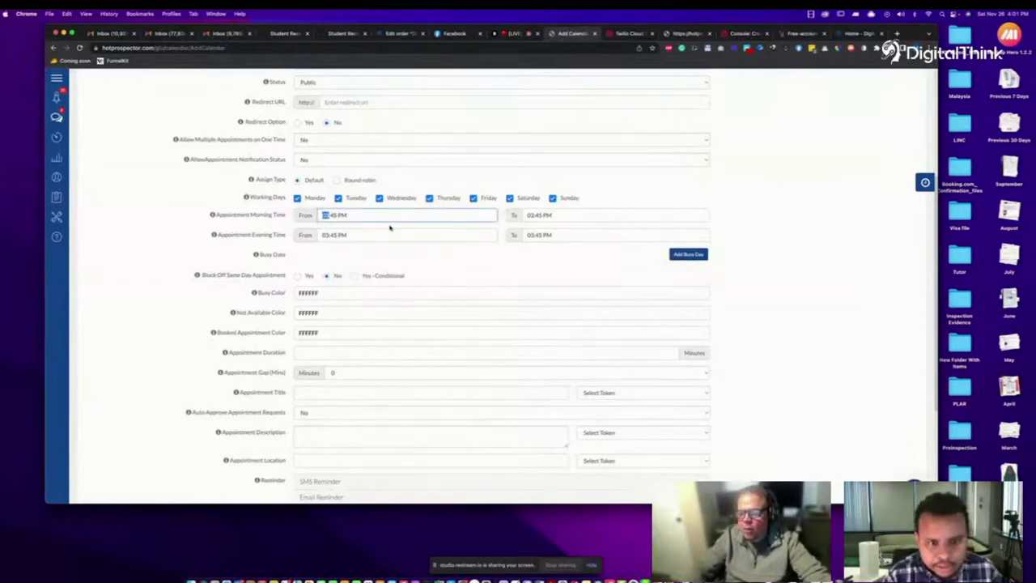
type("0")
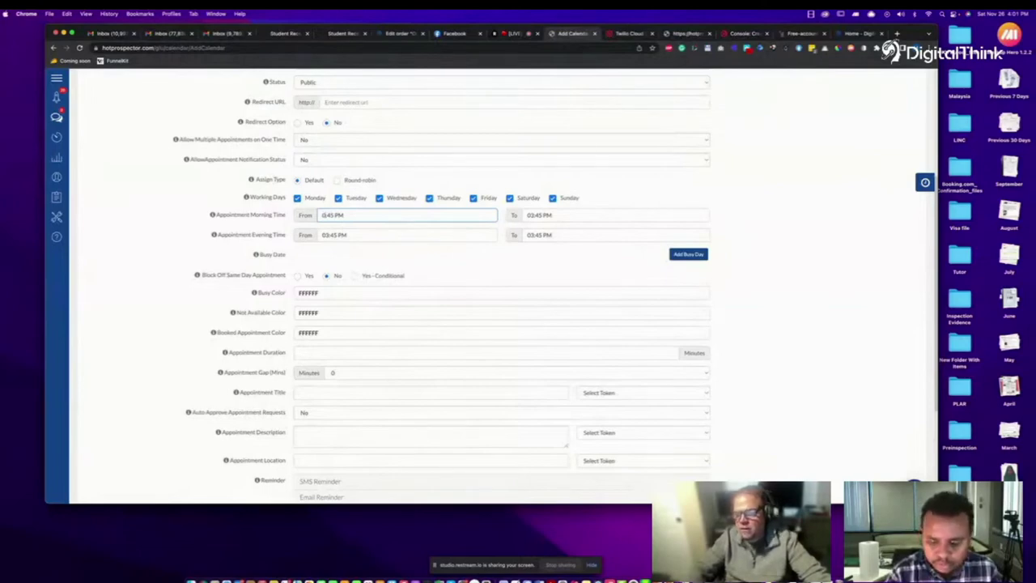
type("9")
left_click(373, 216)
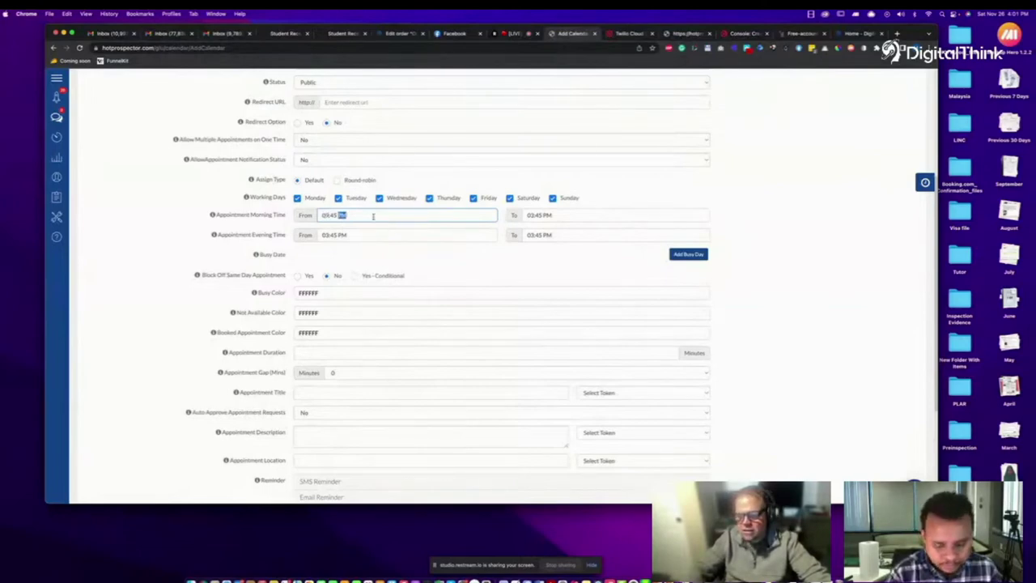
type("a")
left_click(565, 217)
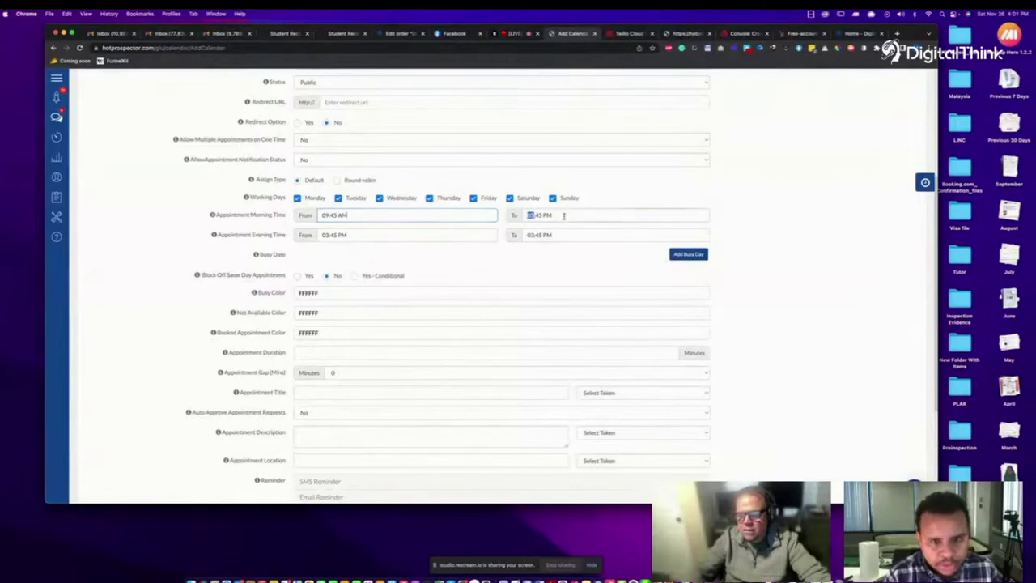
left_click(328, 217)
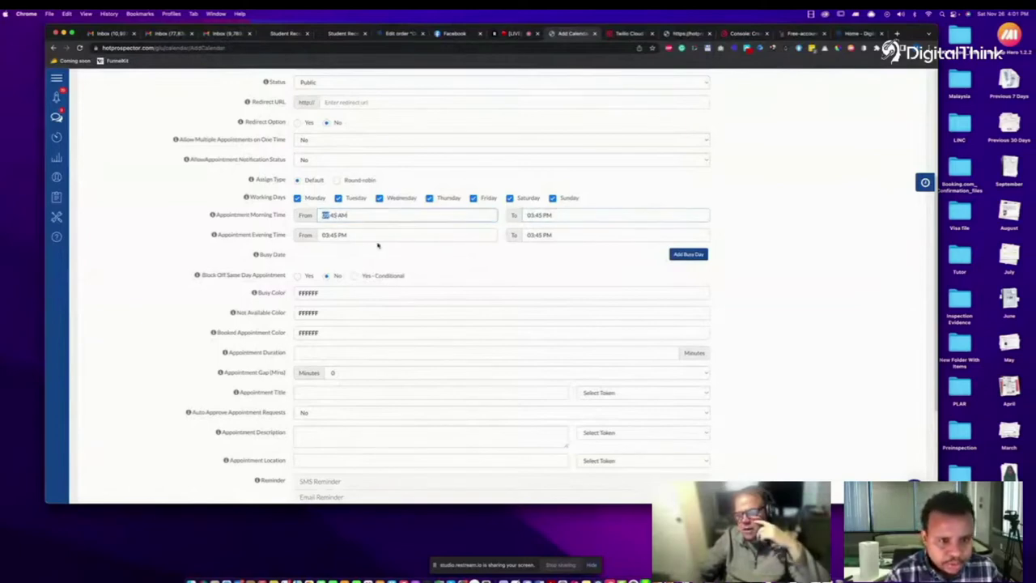
left_click(336, 215)
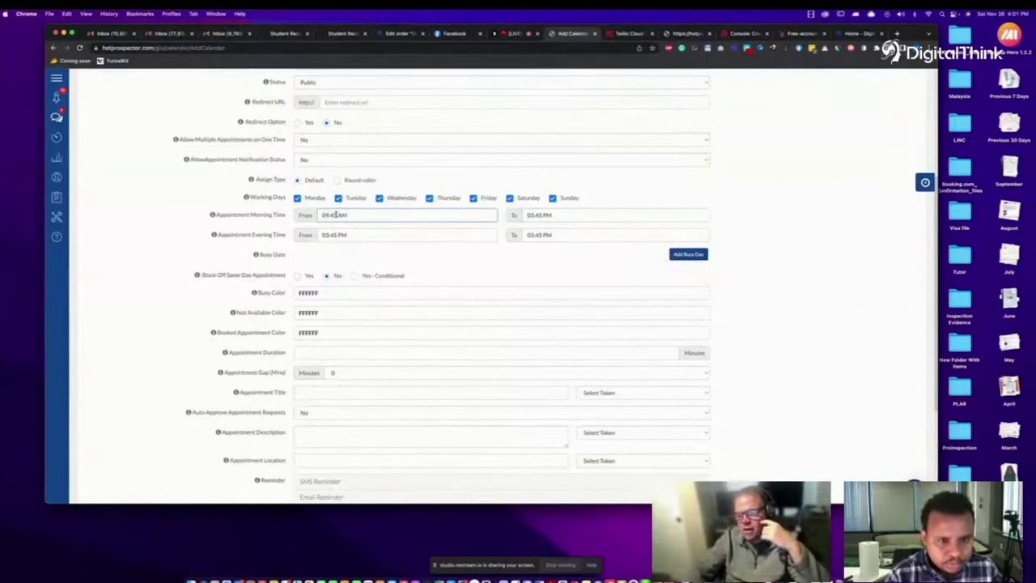
type("00")
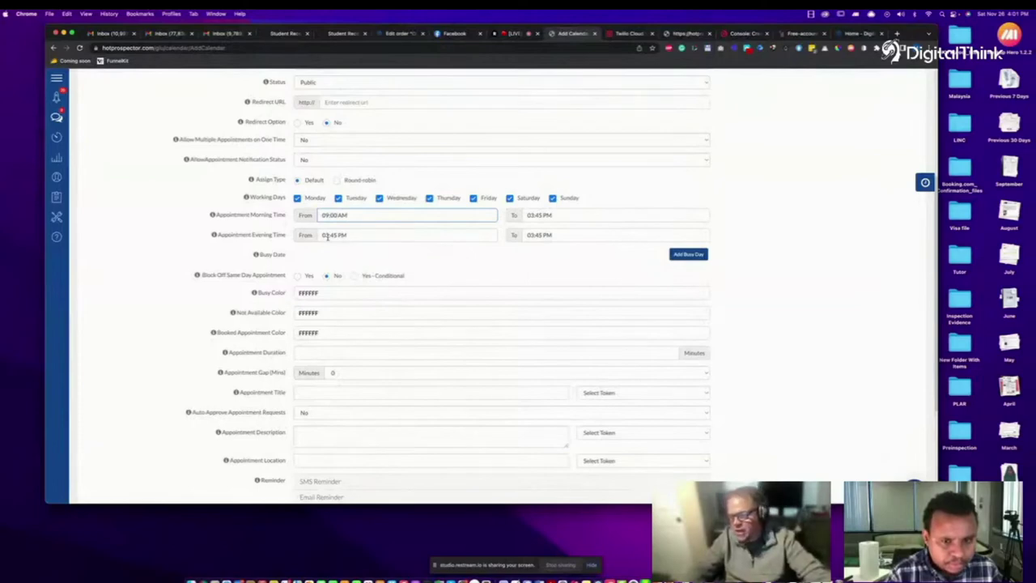
left_click(531, 216)
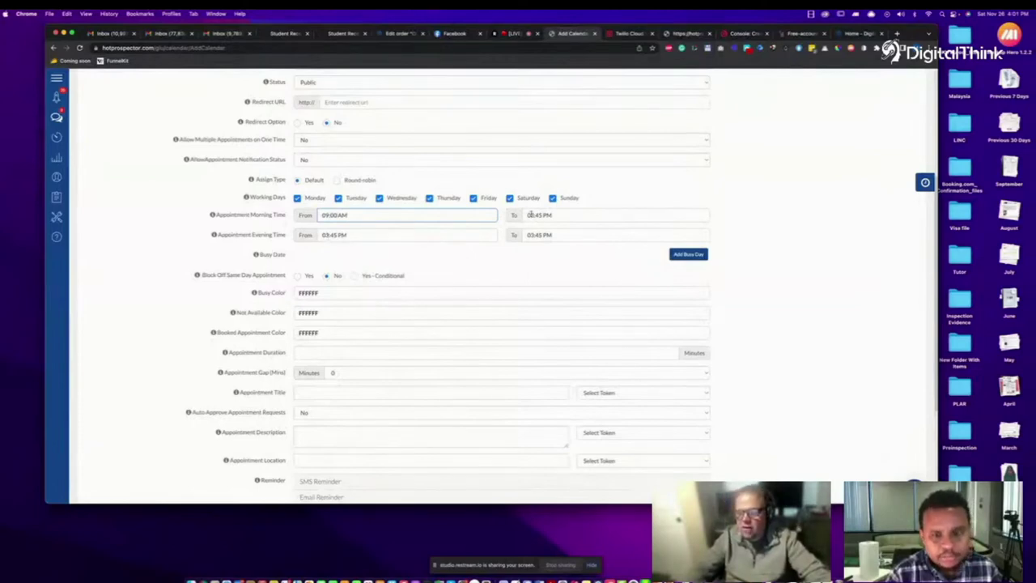
type("11")
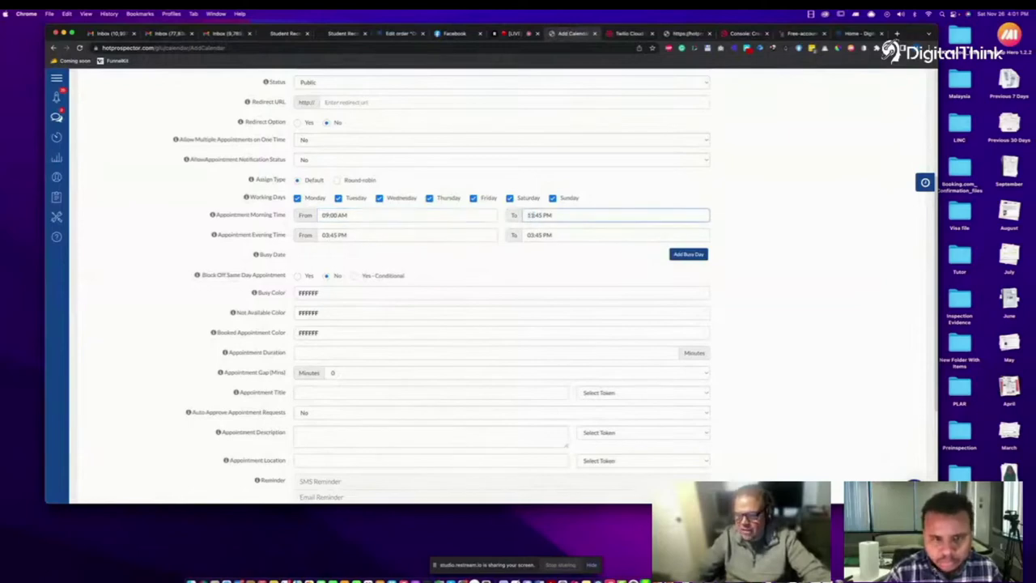
left_click(550, 215)
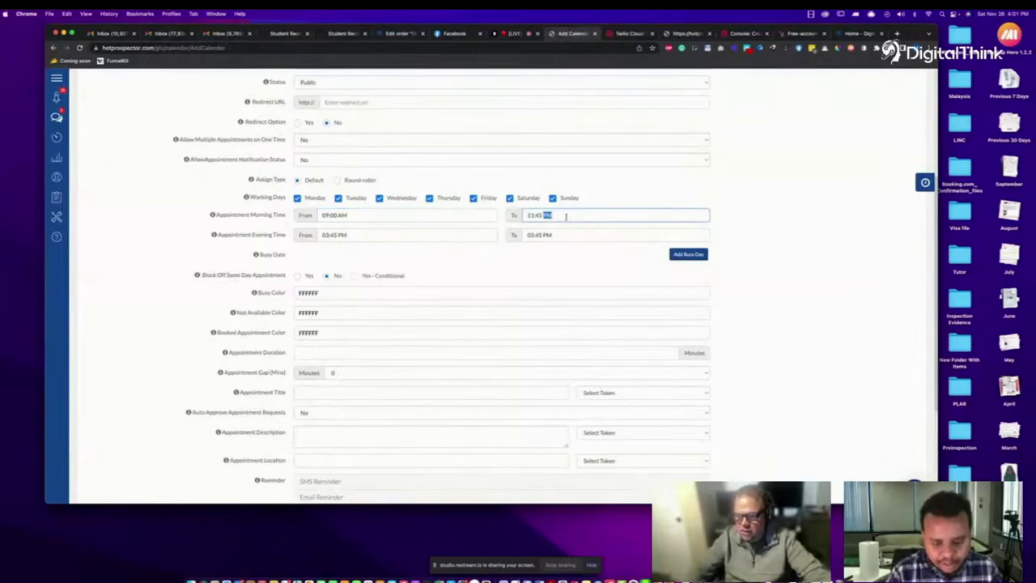
key("a")
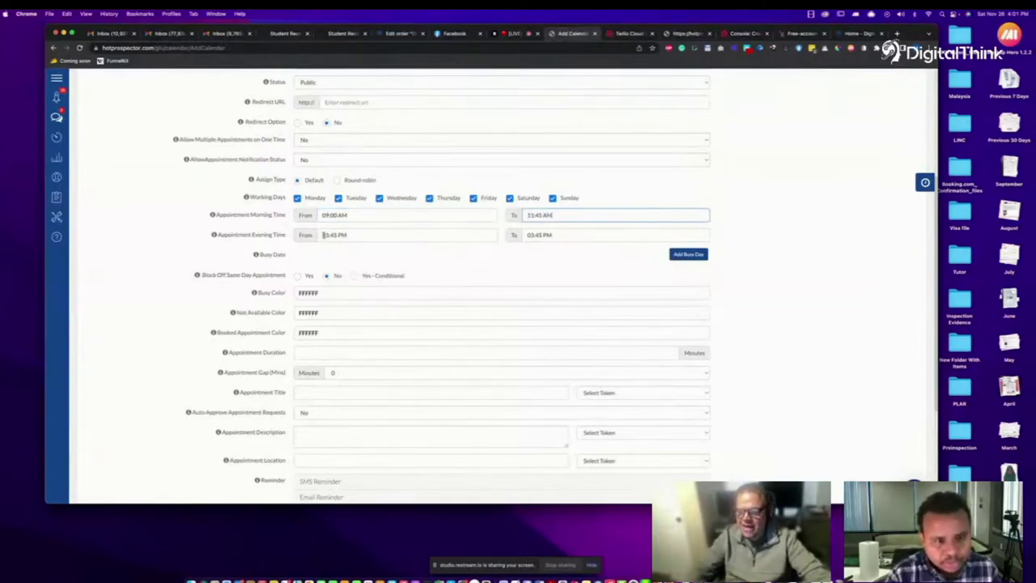
Step: Set the evening appointment hours to 12:45 PM through 4:45 PM
left_click(325, 234)
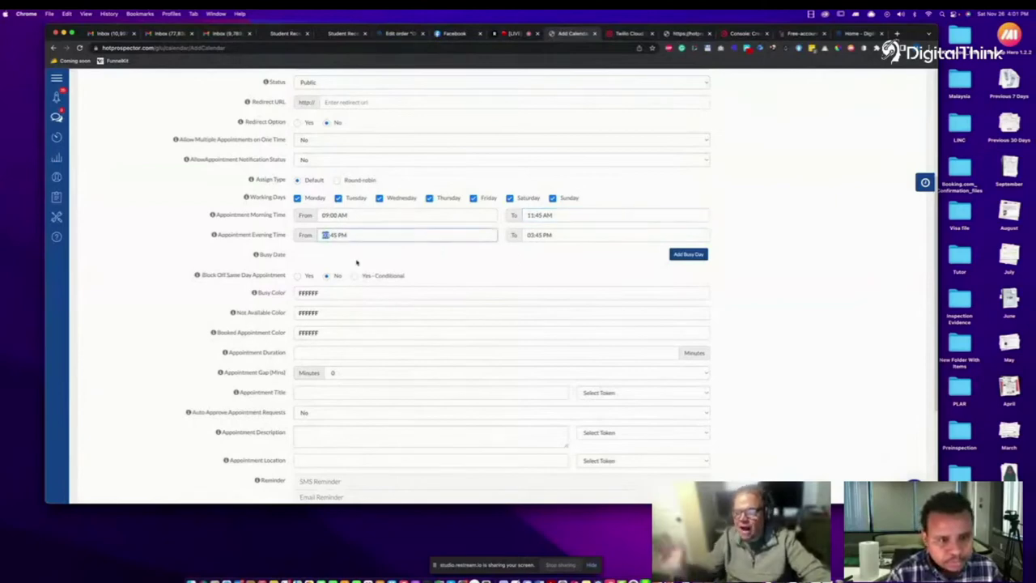
type("12")
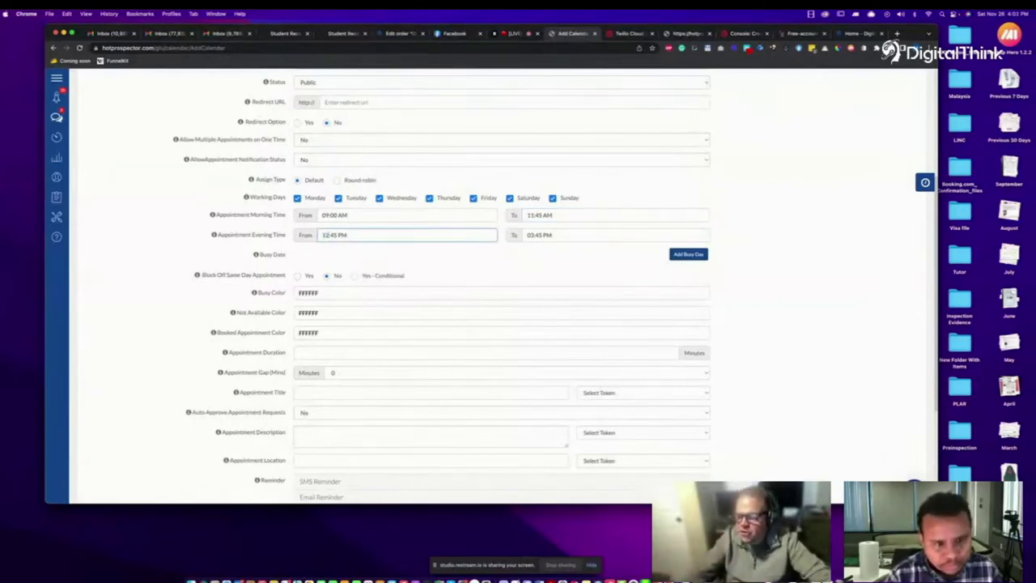
left_click(365, 234)
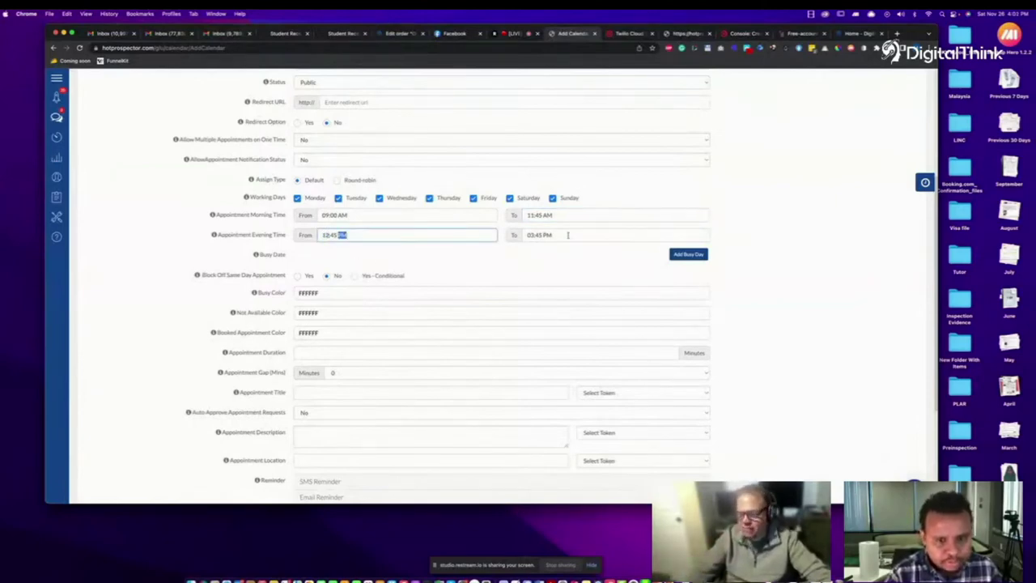
left_click(531, 235)
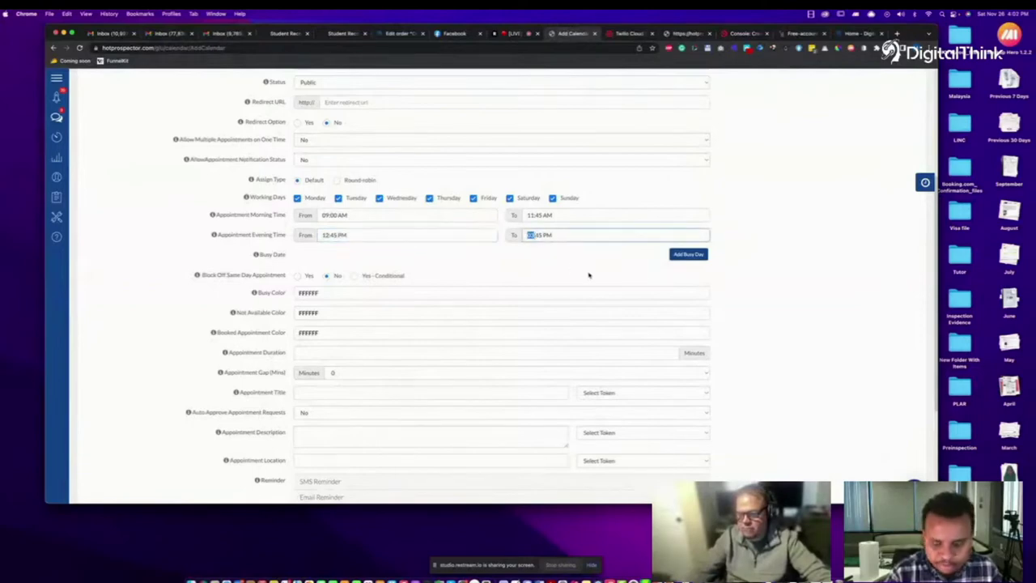
type("4:")
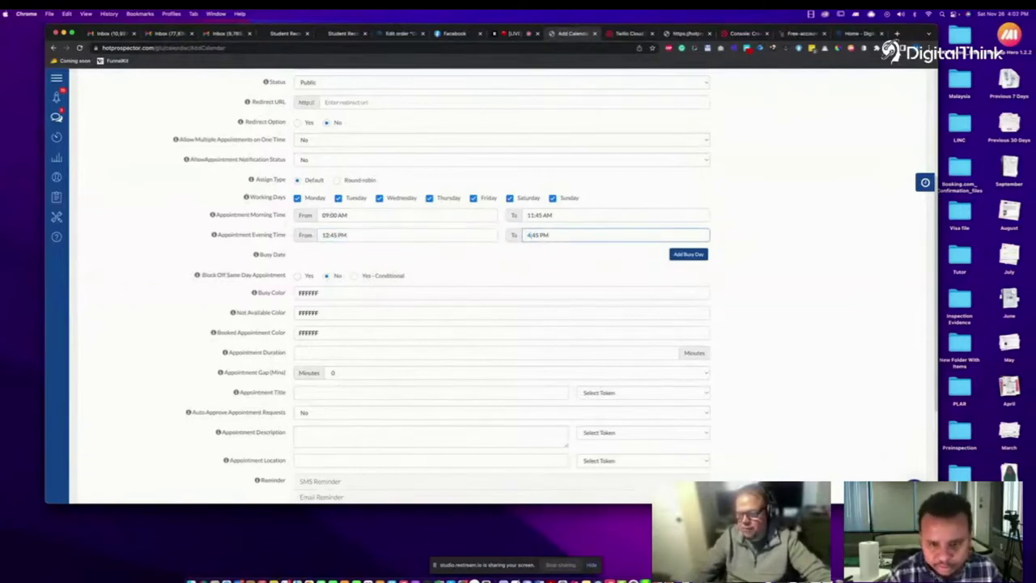
type("45")
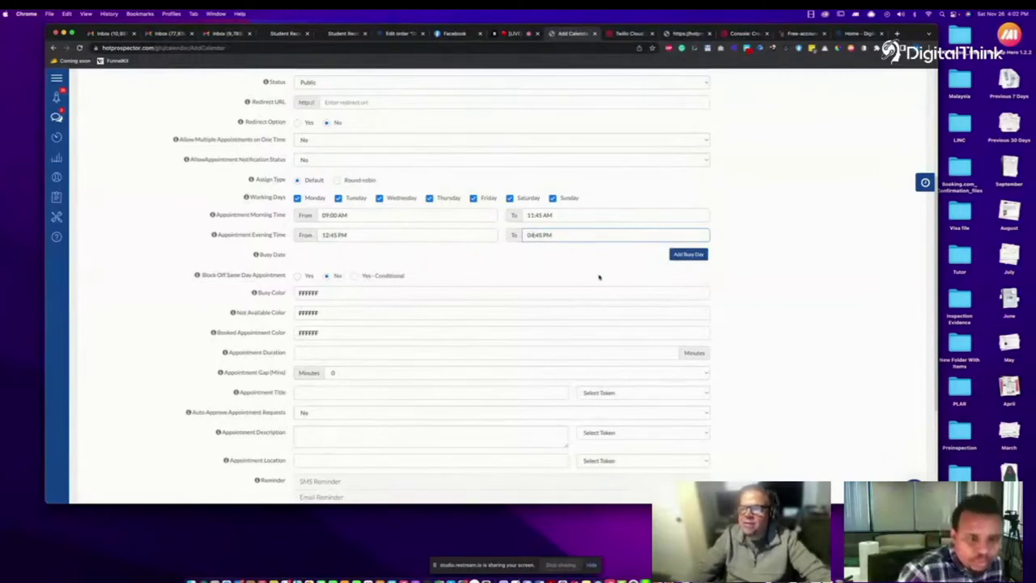
Step: Set the busy colour to red (FF0000)
scroll(599, 277, "down", 1)
scroll(599, 277, "up", 1)
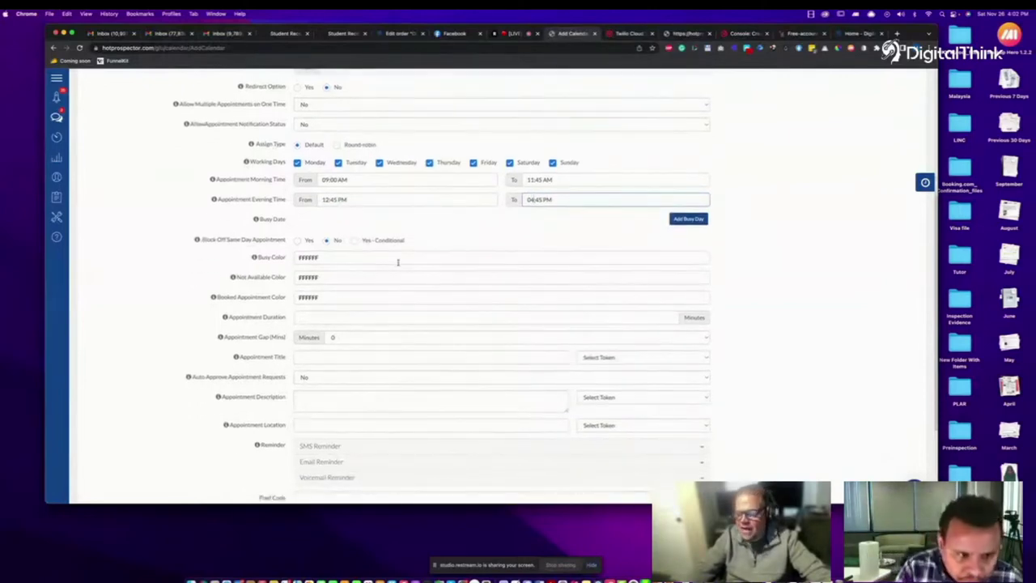
scroll(397, 262, "down", 1)
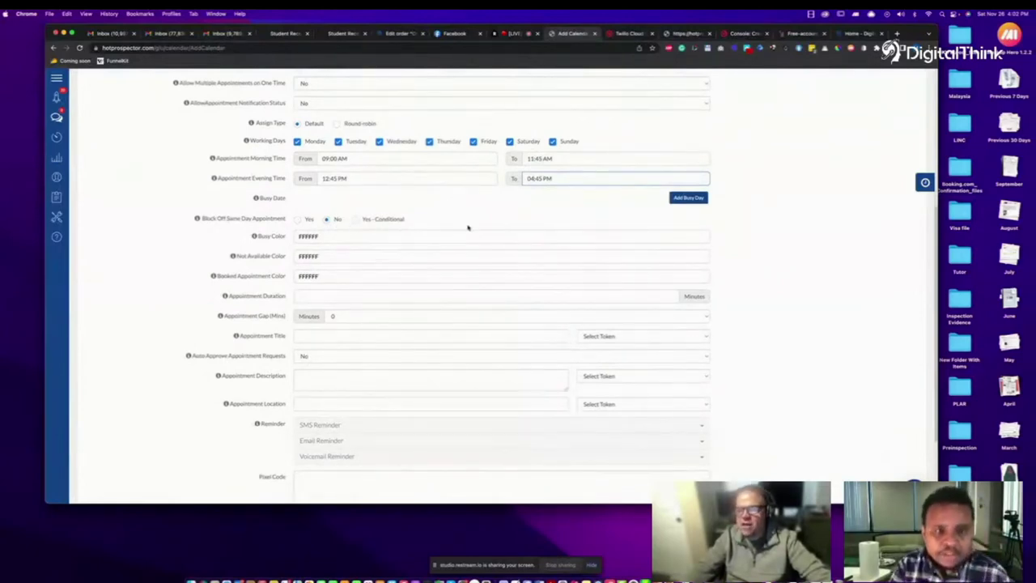
scroll(347, 238, "down", 1)
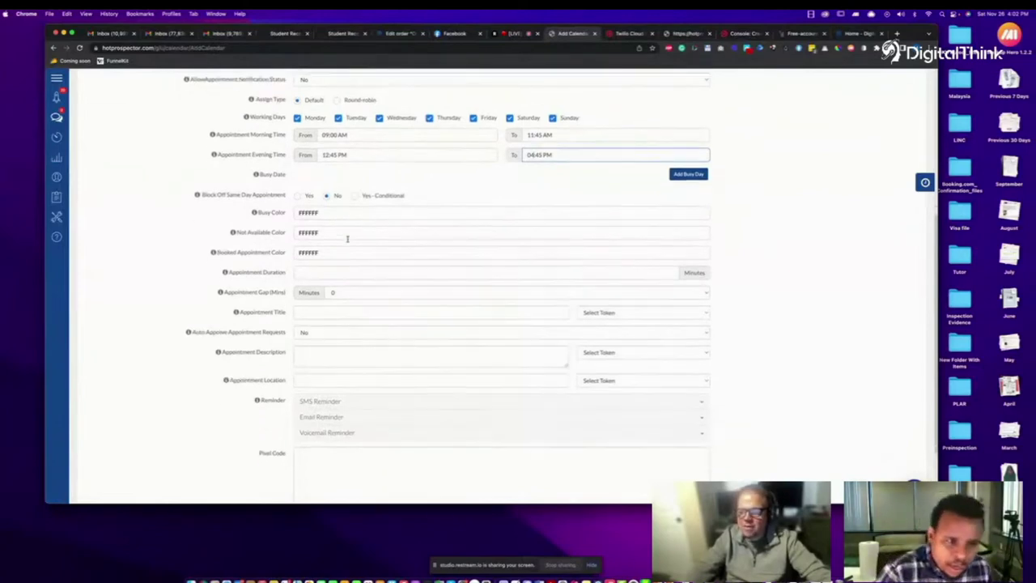
left_click(331, 215)
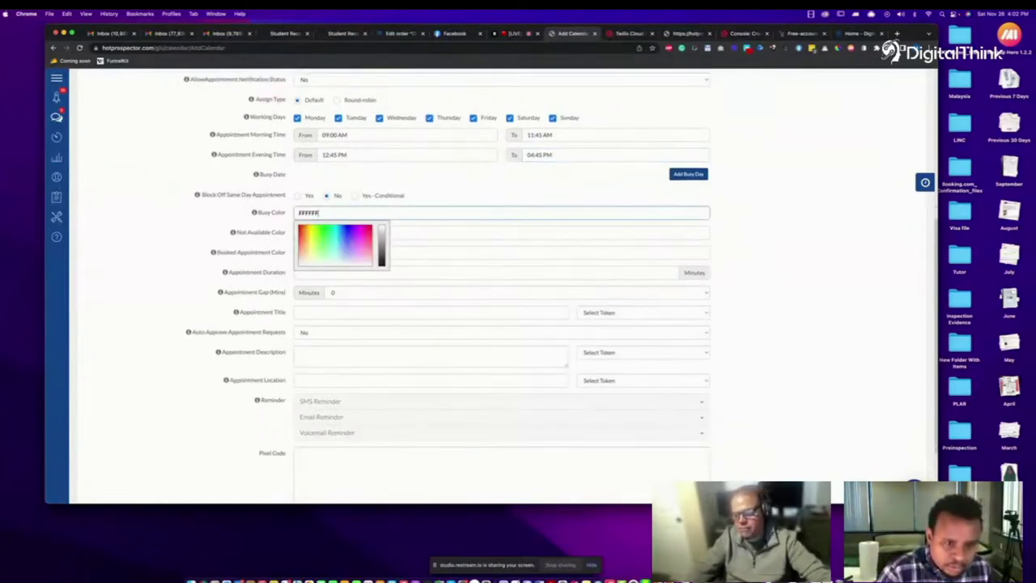
left_click(299, 230)
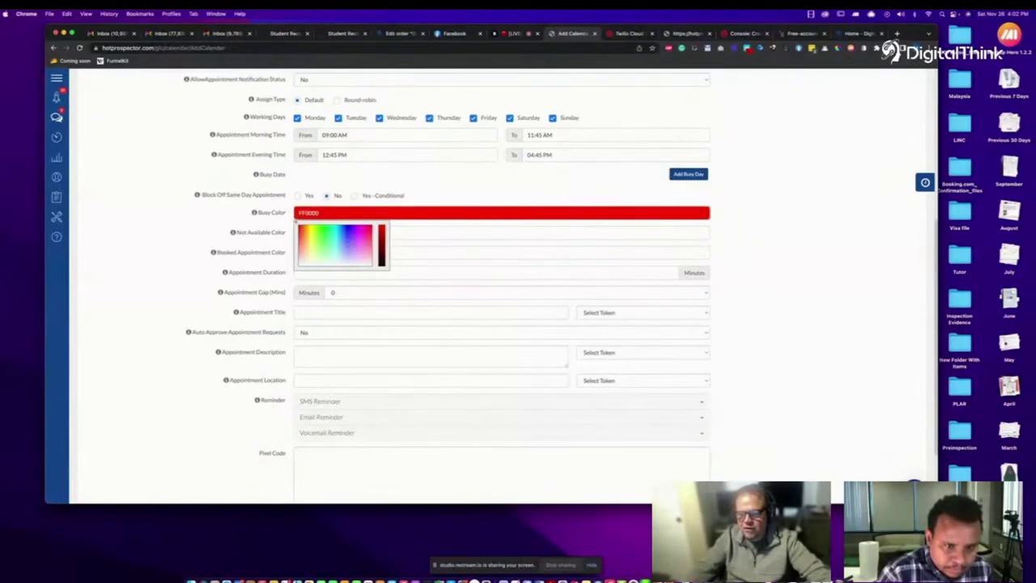
Step: Set the not-available colour to yellow (FFCF0D)
left_click(269, 219)
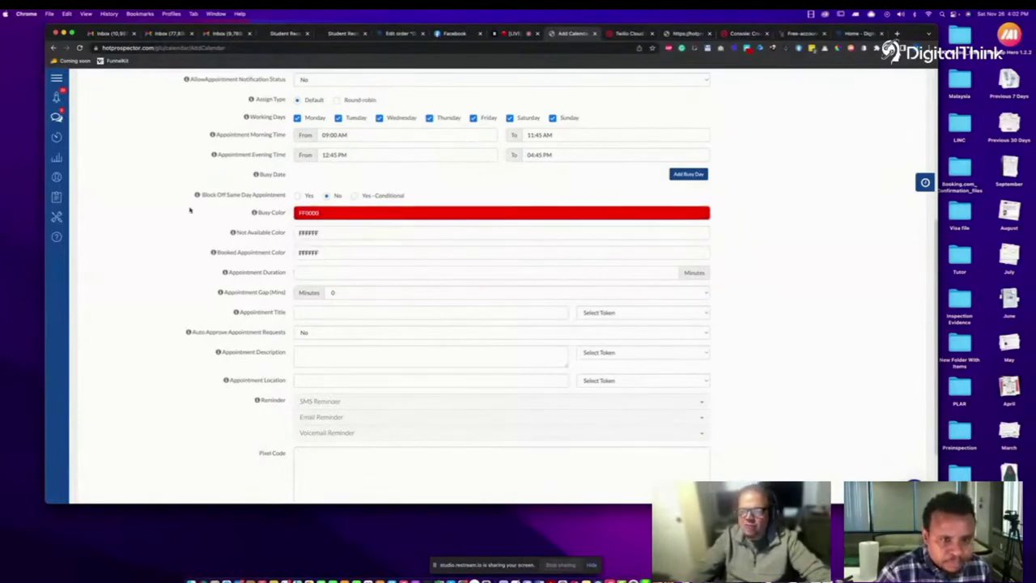
left_click(348, 234)
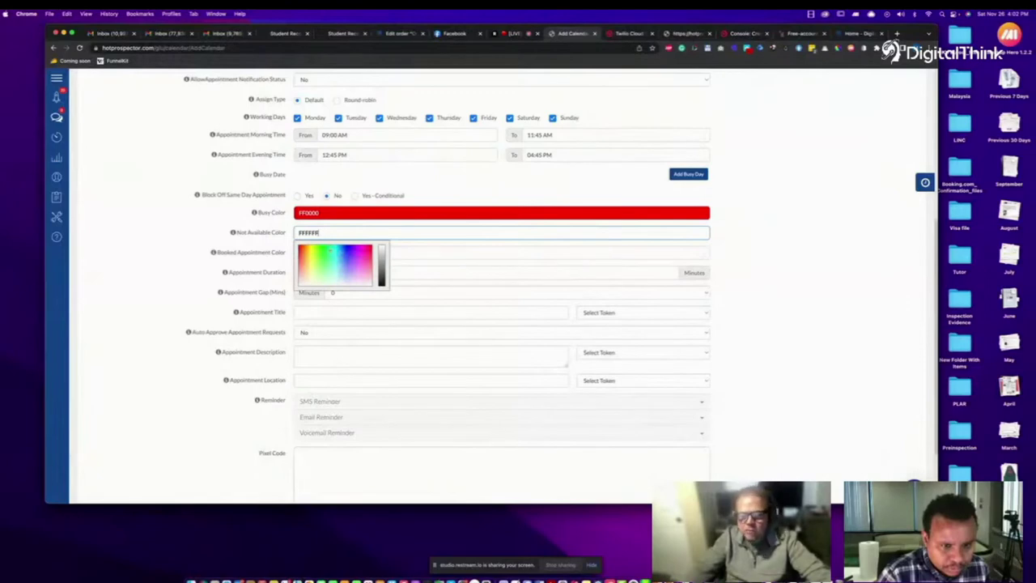
left_click(308, 248)
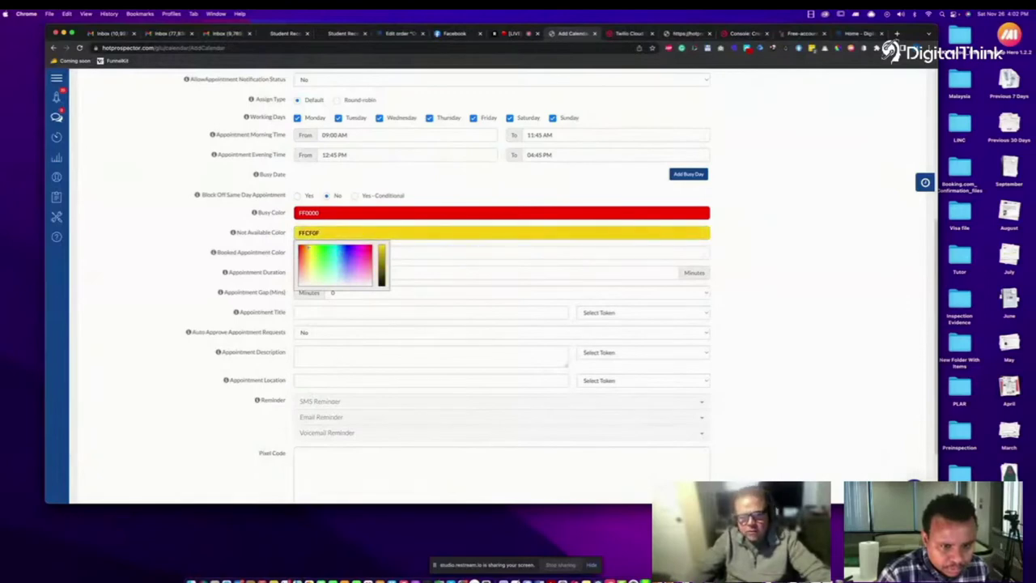
left_click(166, 235)
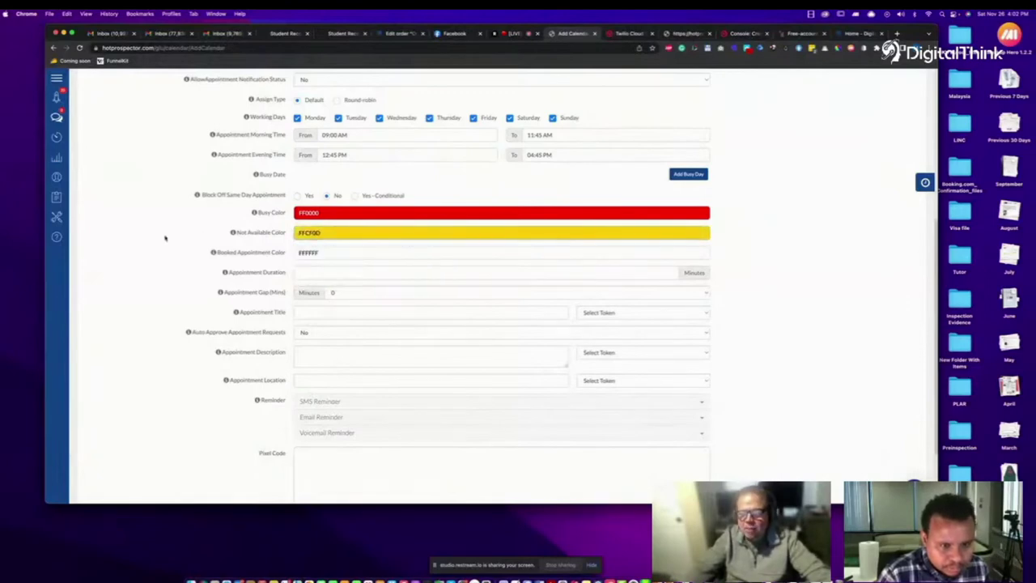
Step: Pick a bright green (06FF08) for the booked-appointment colour
left_click(335, 252)
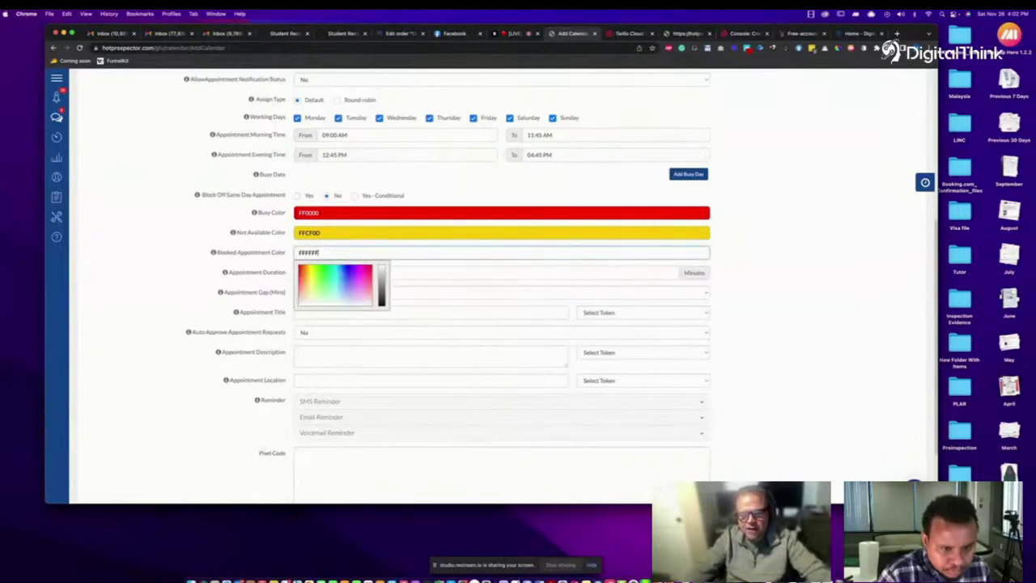
left_click(332, 269)
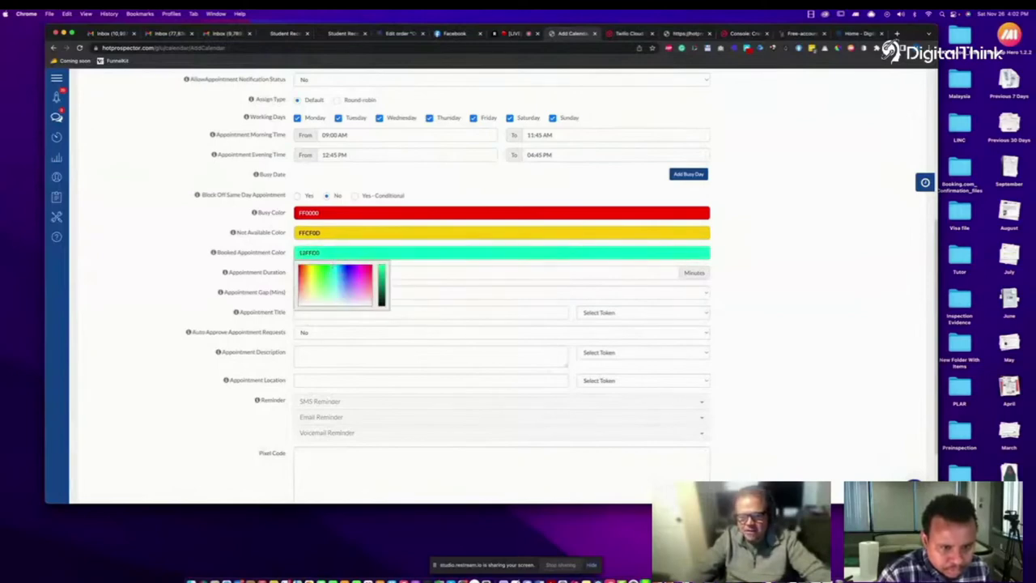
left_click_drag(332, 270, 322, 266)
left_click(323, 272)
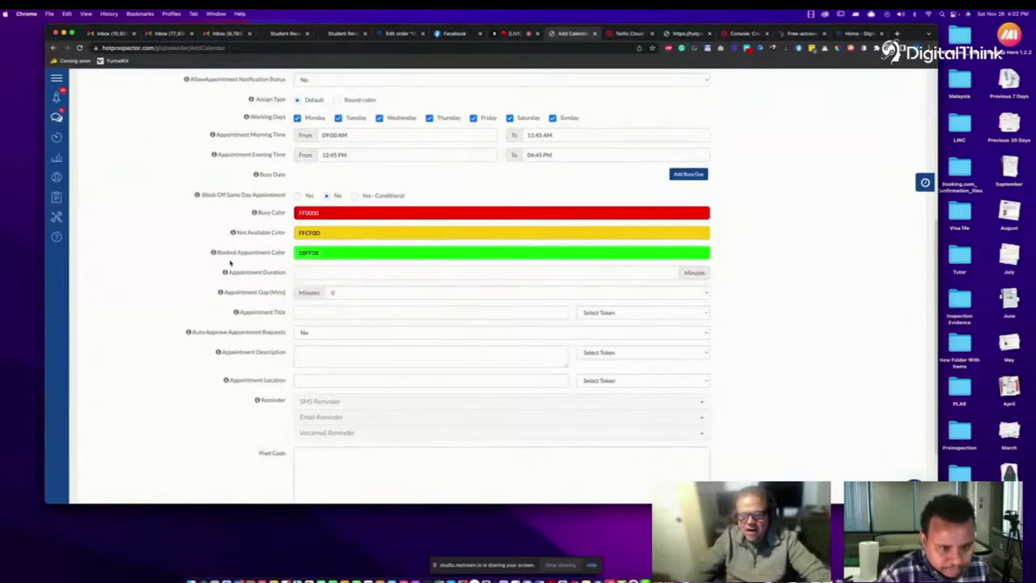
left_click(323, 272)
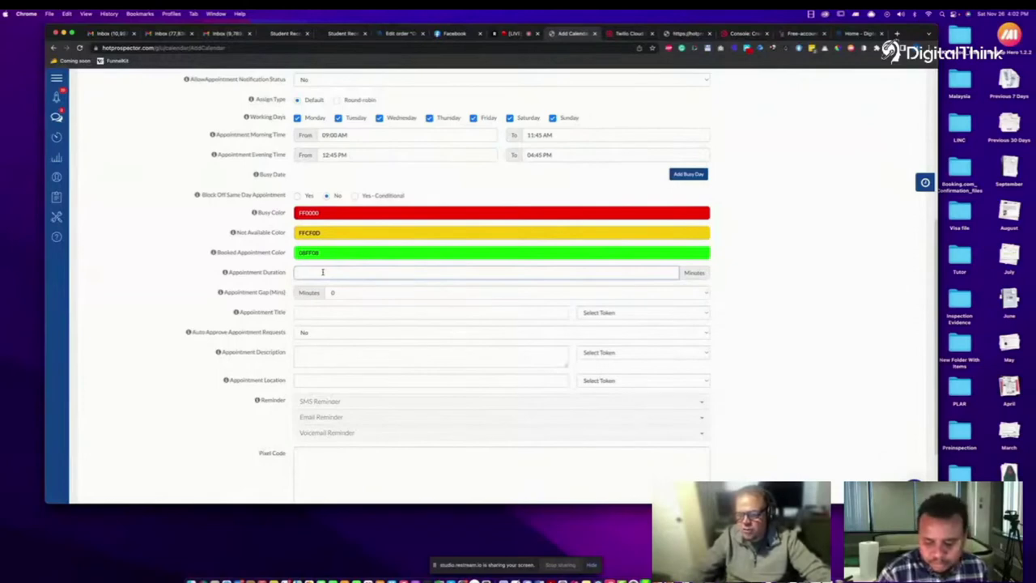
Step: Enter a 30-minute appointment duration and return the appointment gap from 5 to 0
type("30")
left_click(160, 269)
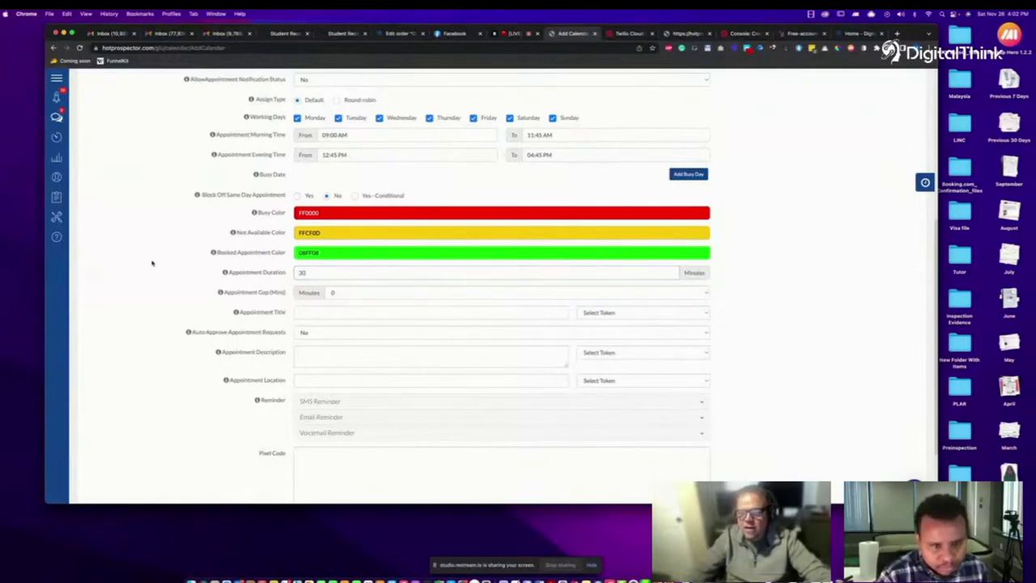
scroll(210, 263, "down", 1)
left_click(350, 244)
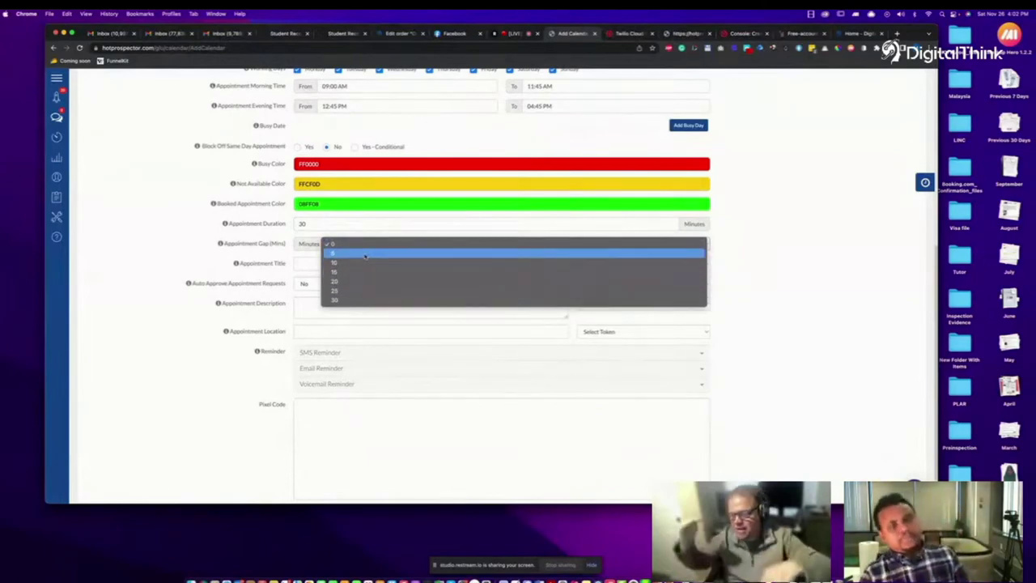
left_click(365, 254)
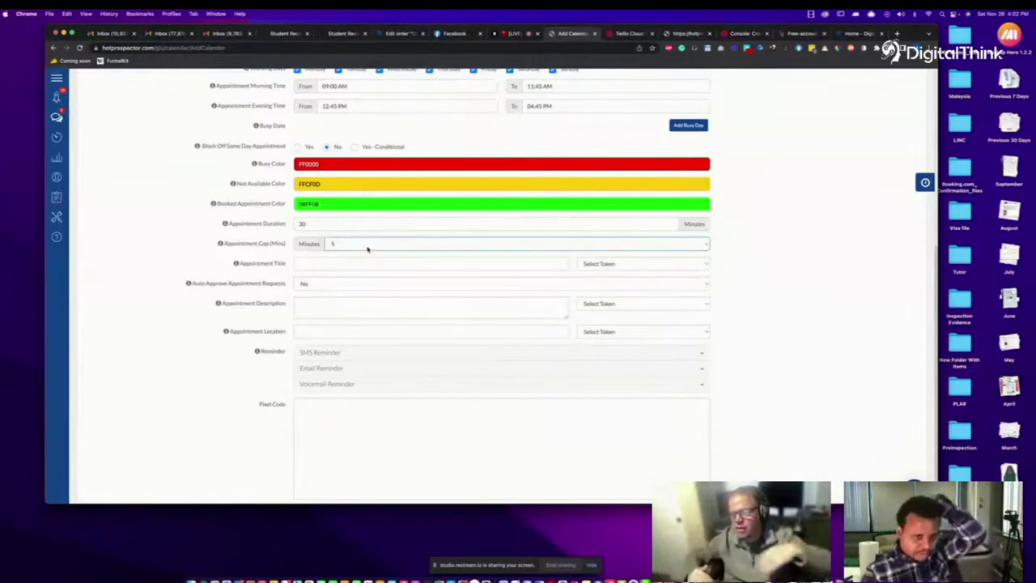
left_click(335, 263)
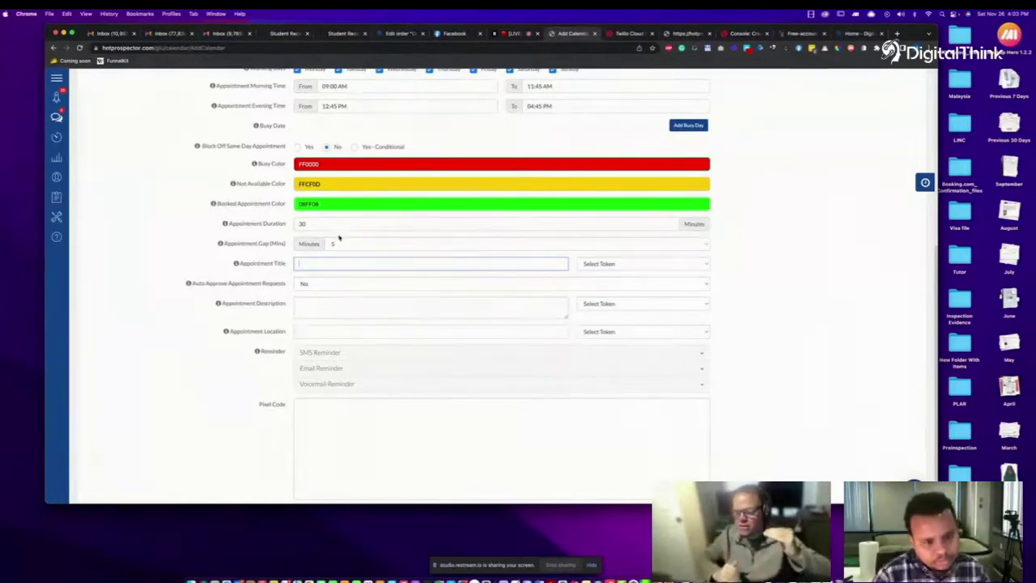
left_click(339, 243)
left_click(323, 234)
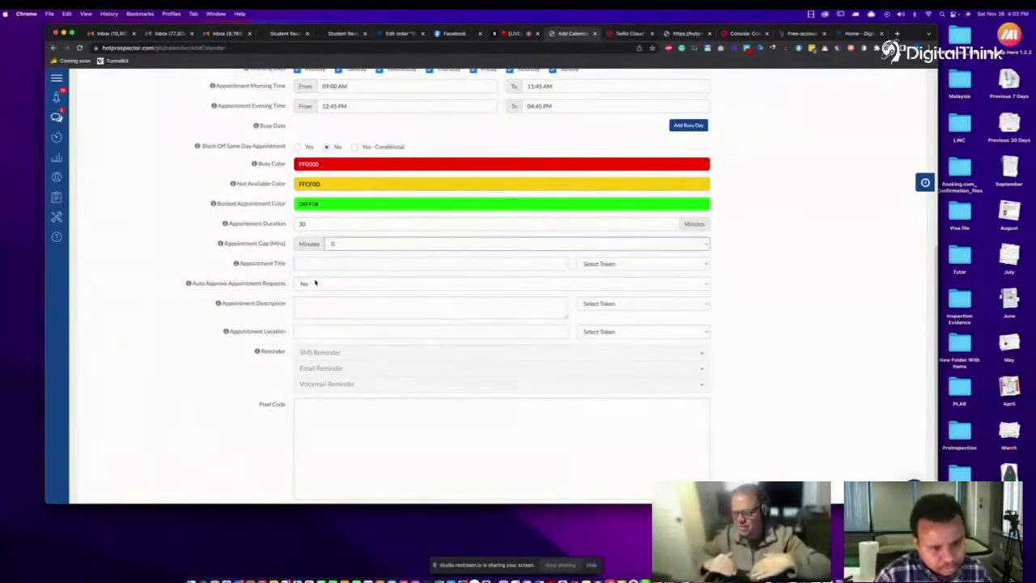
left_click(308, 263)
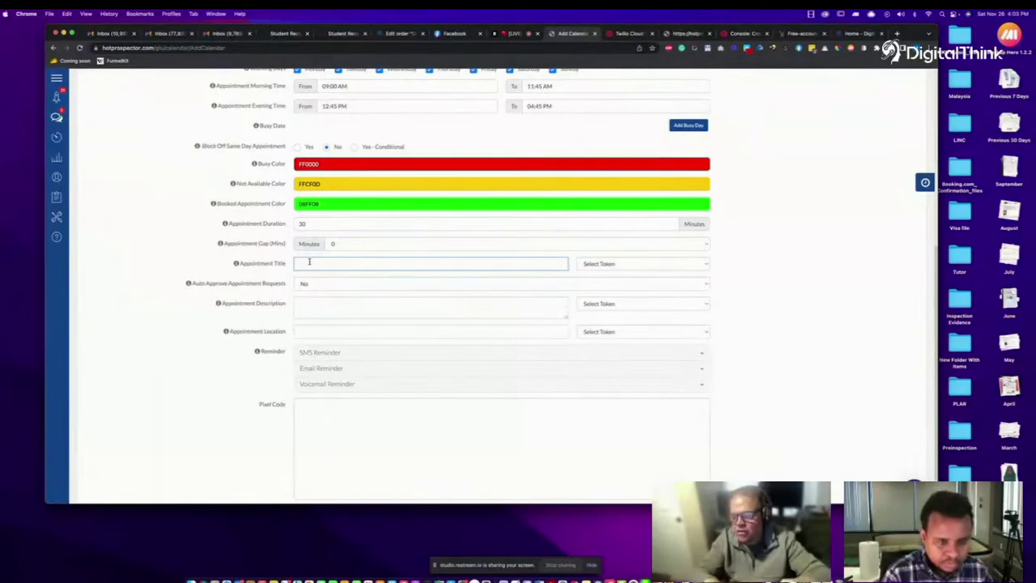
Step: Enter the title 'Meeting with' plus the host's name, then add {first_name} {last_name} tokens
type("Meeting")
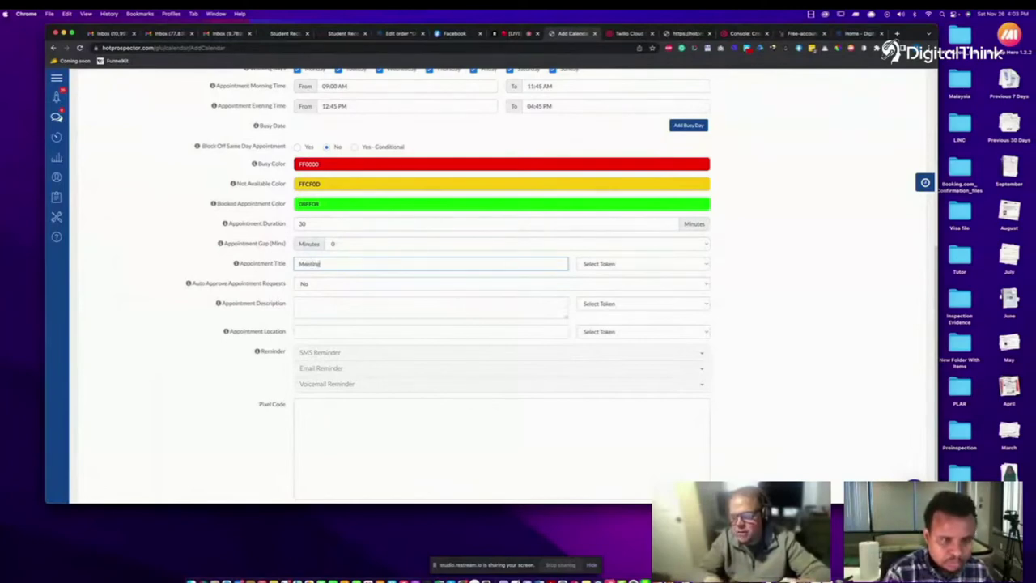
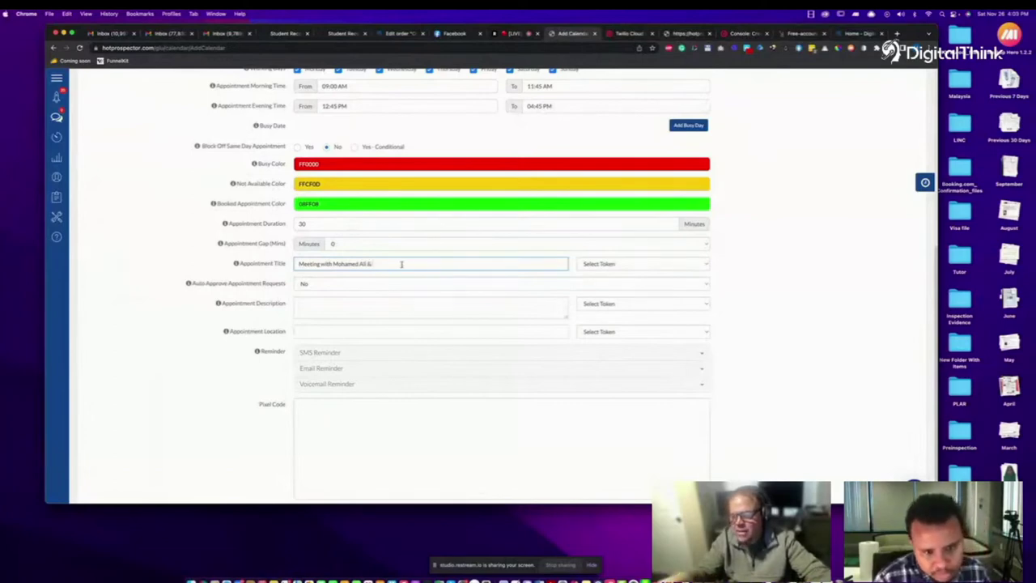
left_click(615, 265)
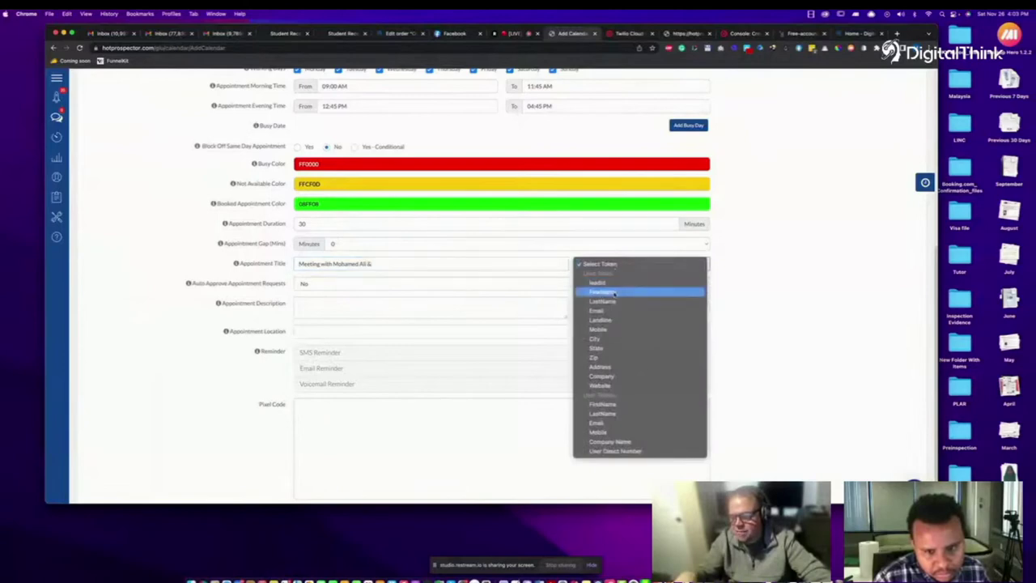
left_click(615, 292)
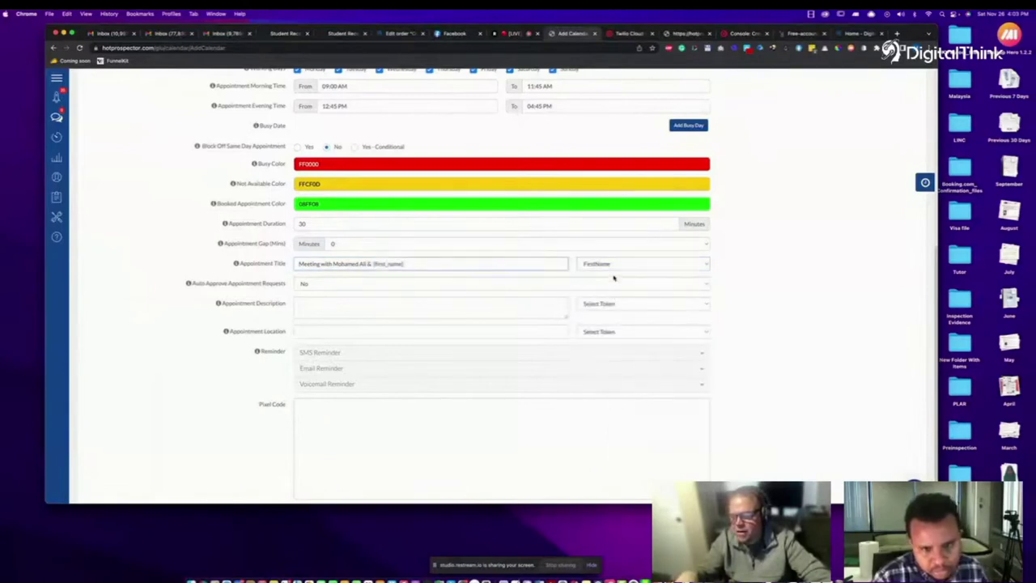
left_click(613, 264)
left_click(607, 273)
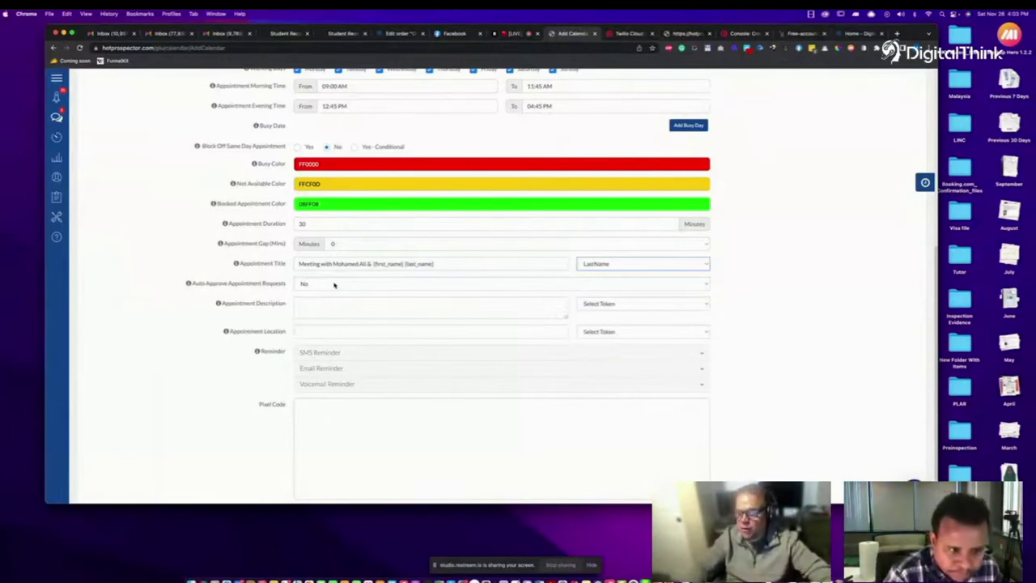
Step: Choose Yes for Auto Approve Appointment Requests
left_click(335, 284)
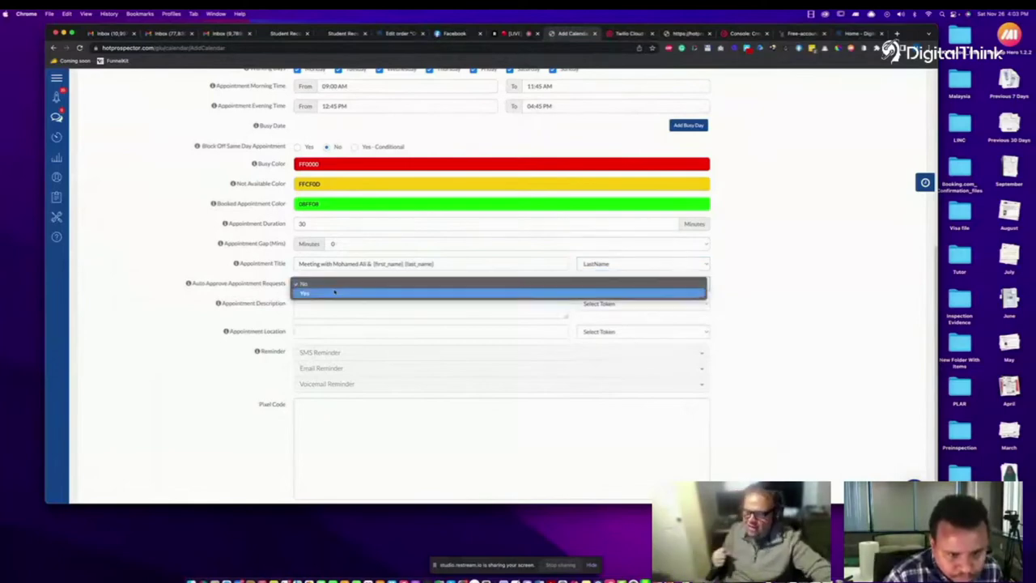
left_click(334, 293)
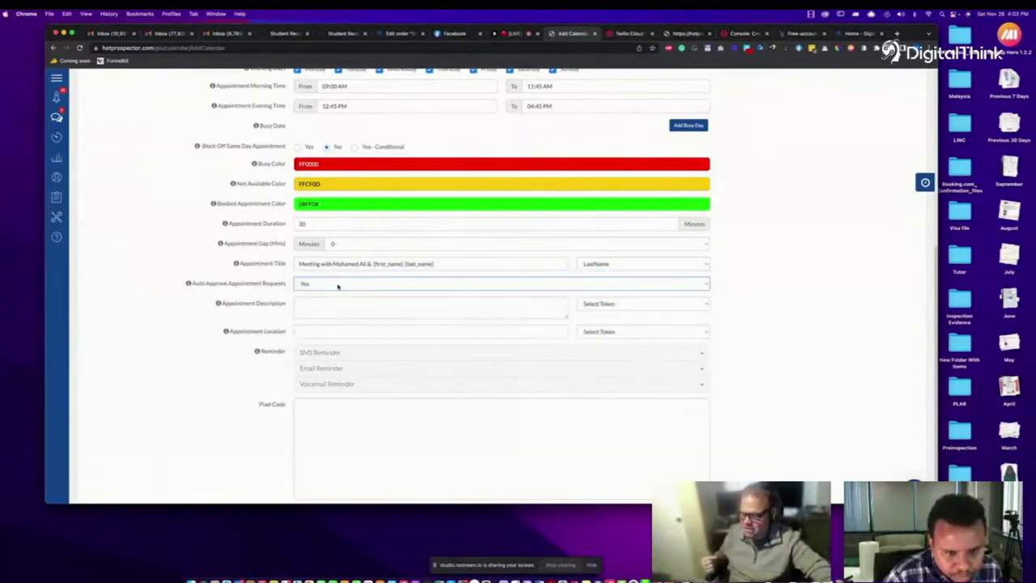
left_click(338, 285)
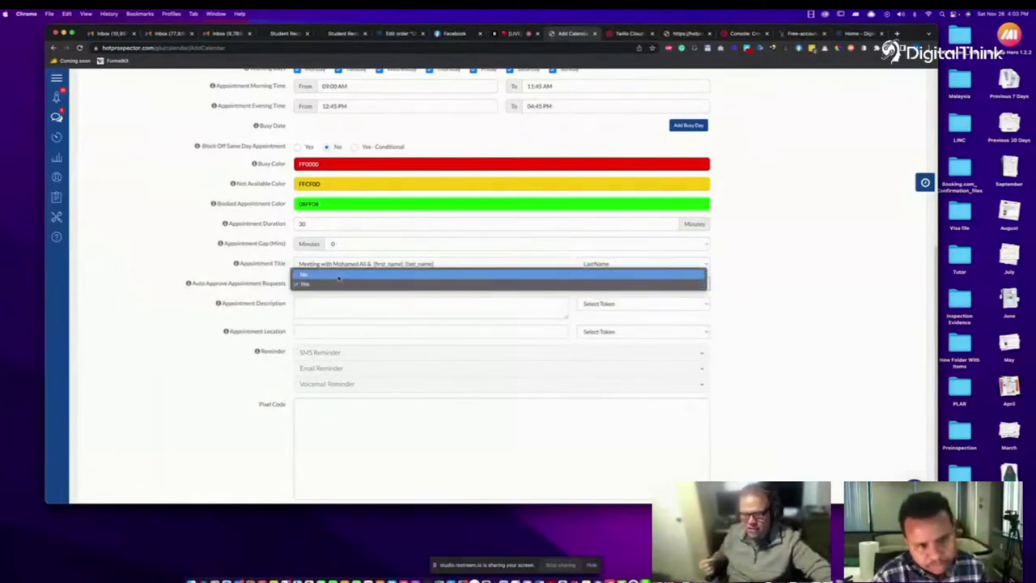
left_click(339, 279)
left_click(328, 286)
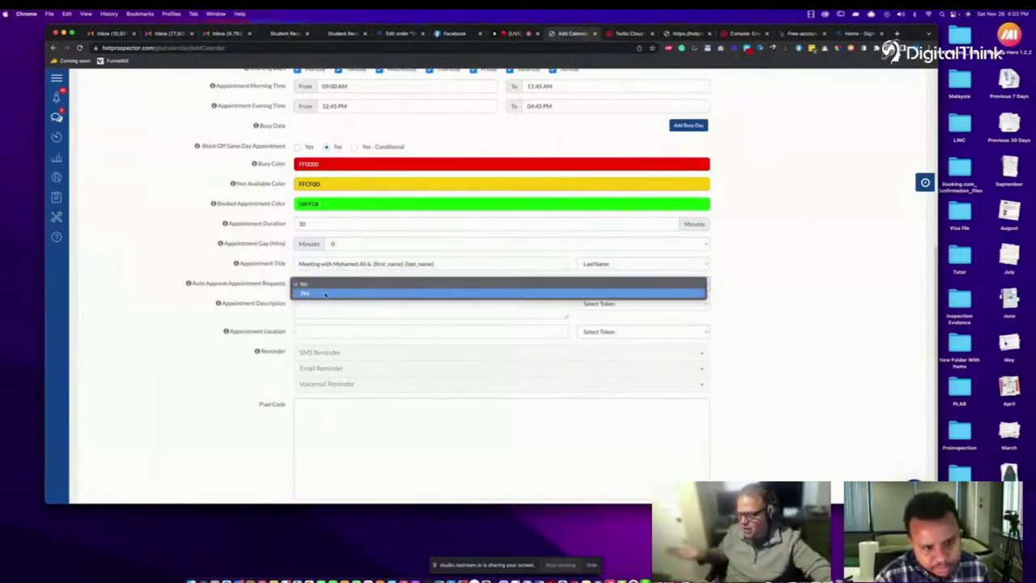
left_click(325, 293)
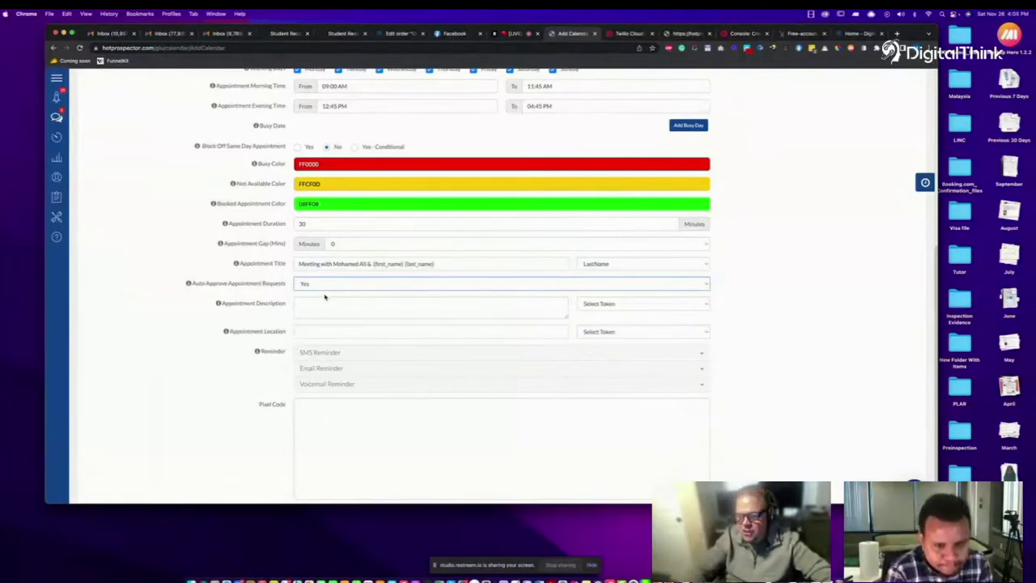
Step: Write the appointment description 'This is a meeting on the phone and I will call you at the'
left_click(320, 307)
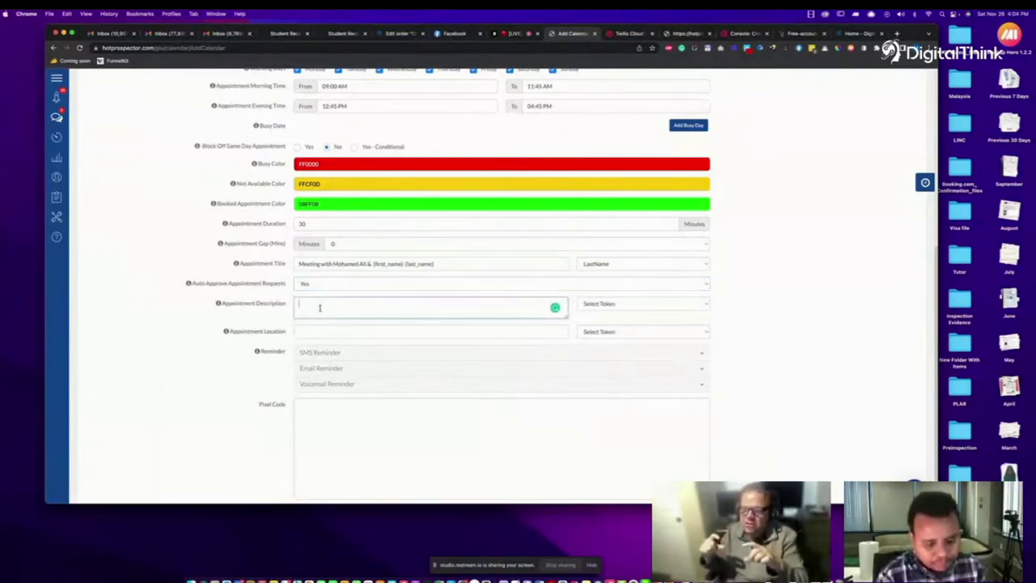
type("Appoint")
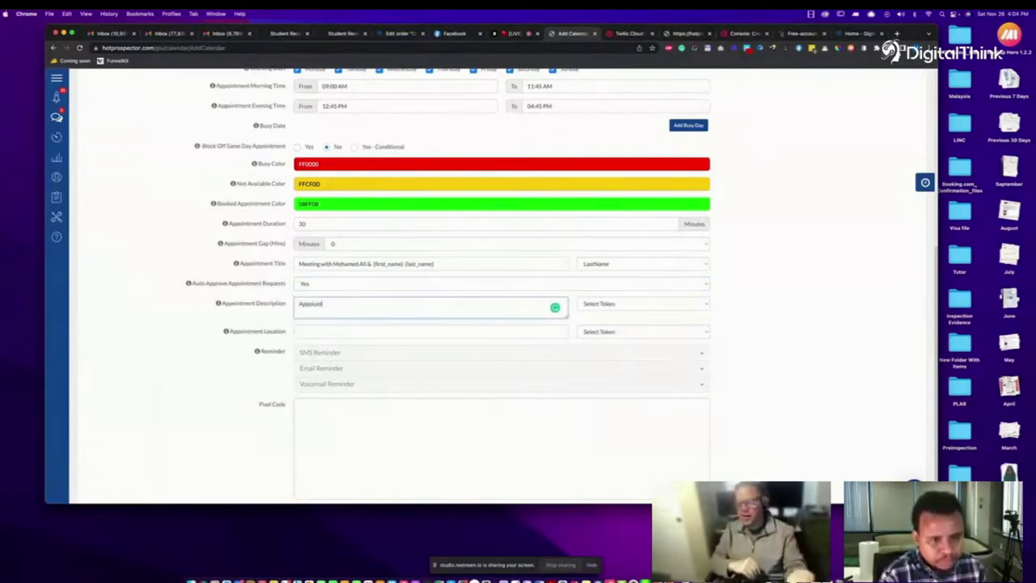
key("BackSpace")
key("BackSpace")
type("ntm")
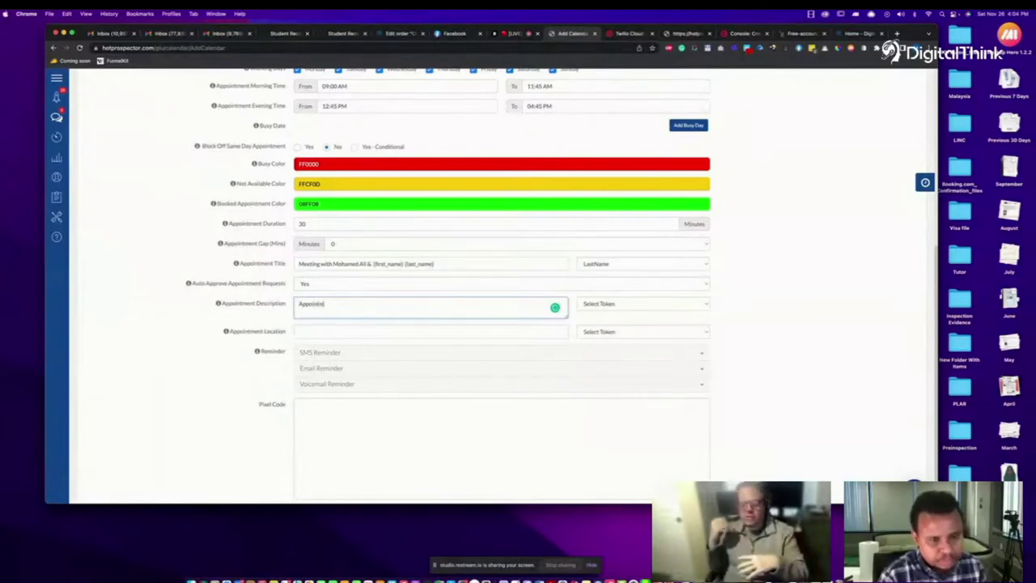
type("ent fo")
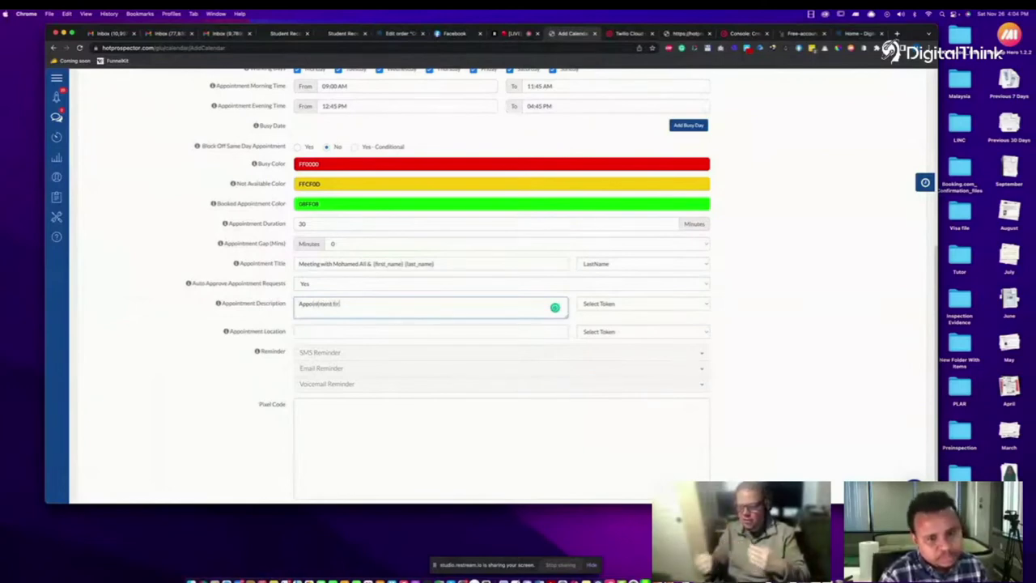
type("r:")
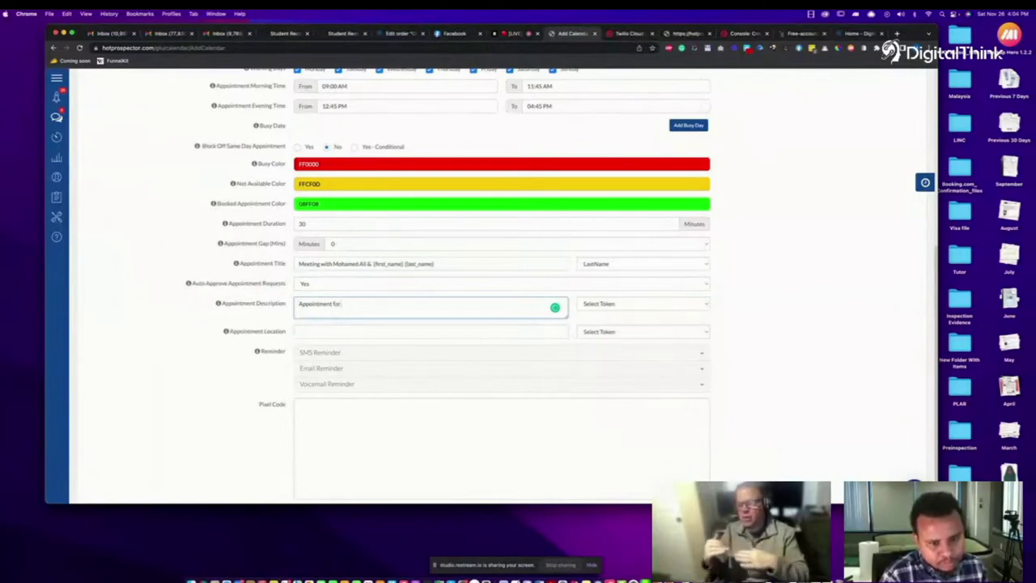
key("BackSpace")
key("BackSpace")
key("BackSpace")
key("BackSpace")
key("BackSpace")
key("BackSpace")
key("BackSpace")
key("BackSpace")
key("BackSpace")
key("BackSpace")
key("BackSpace")
key("BackSpace")
key("BackSpace")
key("BackSpace")
key("BackSpace")
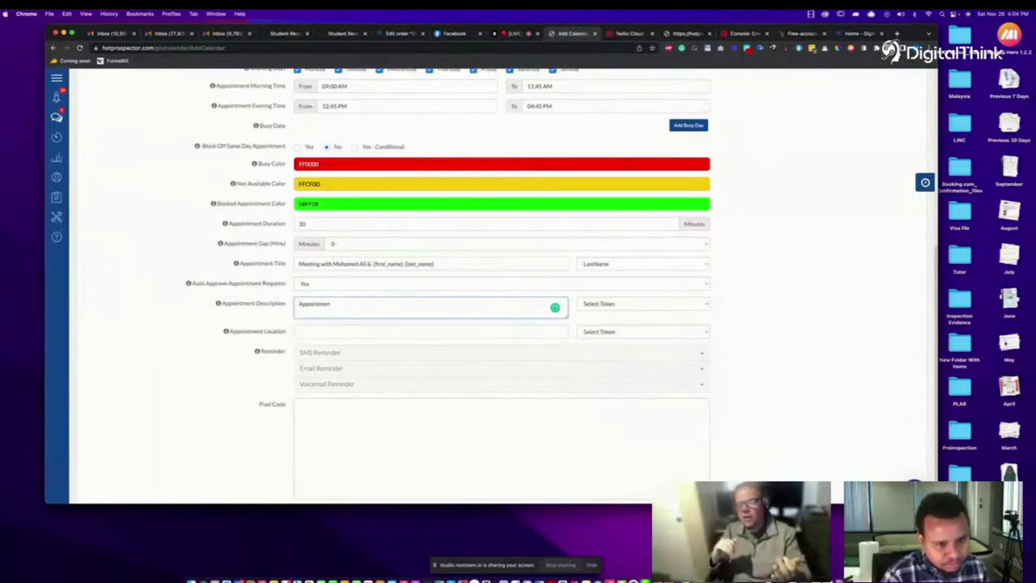
type("This")
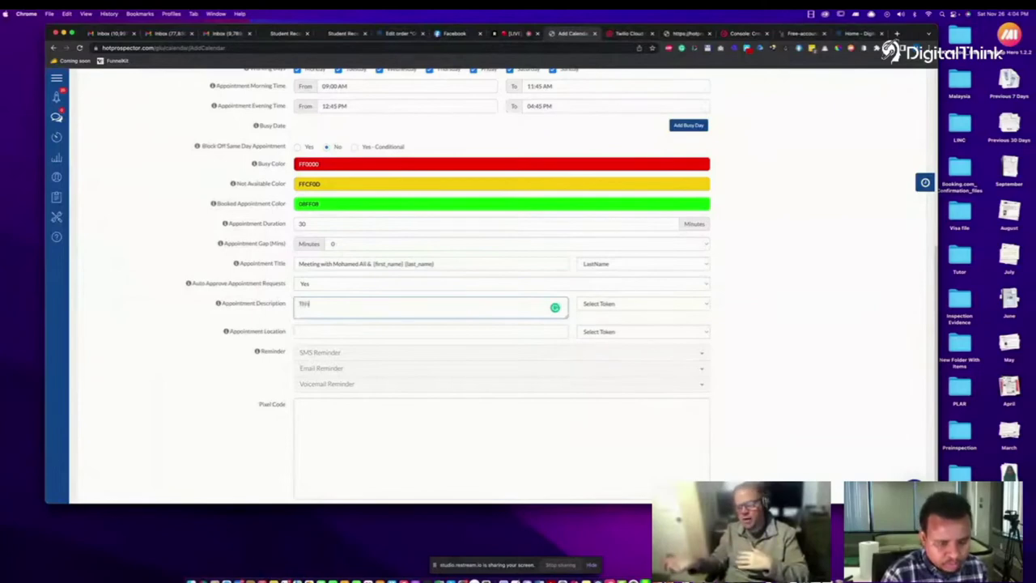
type(" is a meeting")
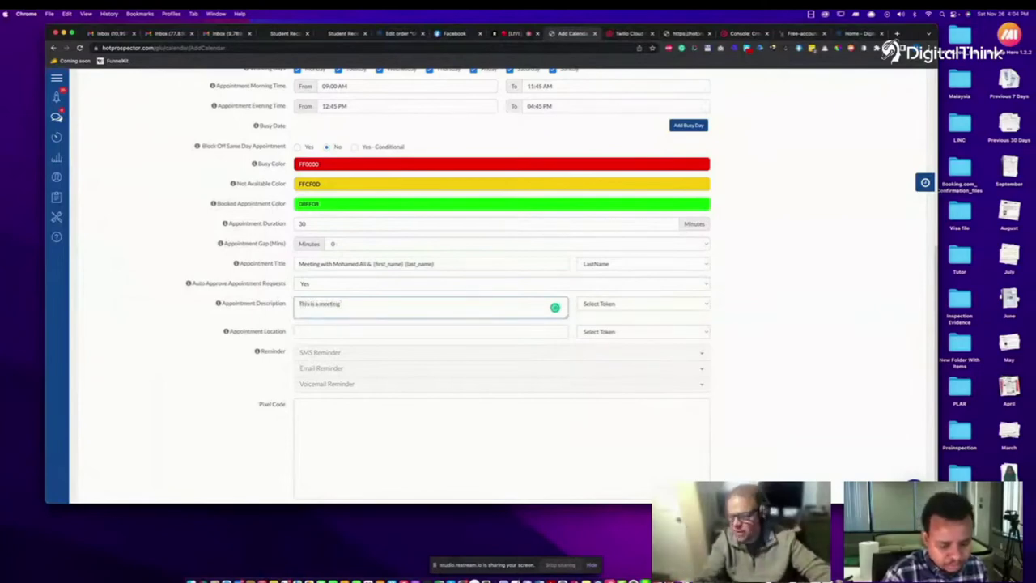
type(" on the show and")
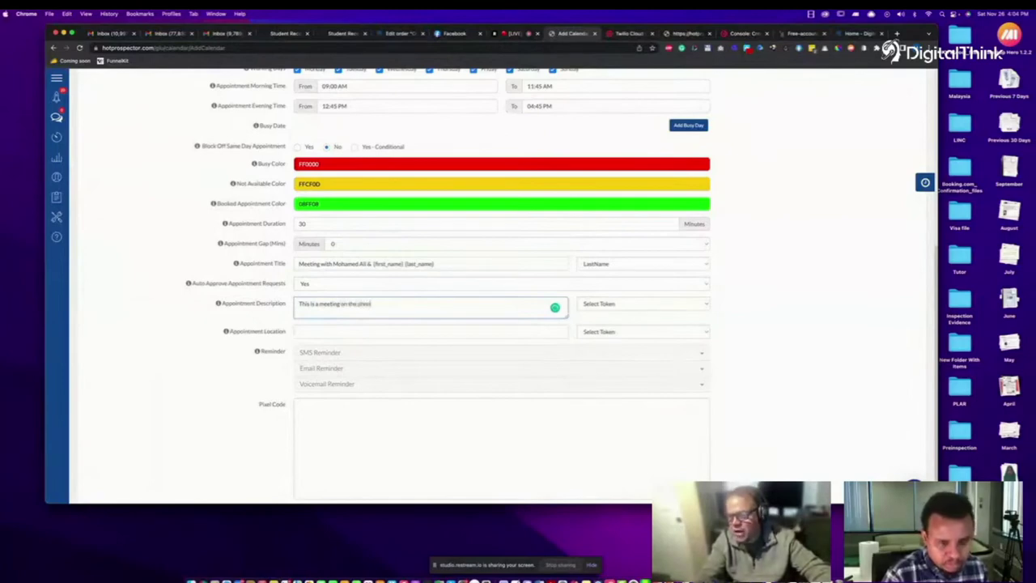
type(" I will call you at")
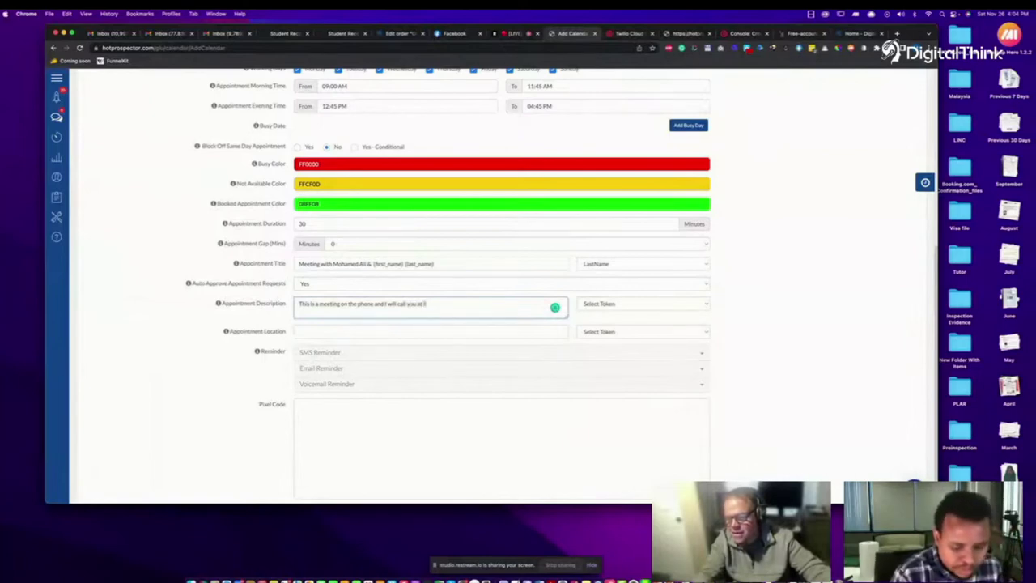
type("he point")
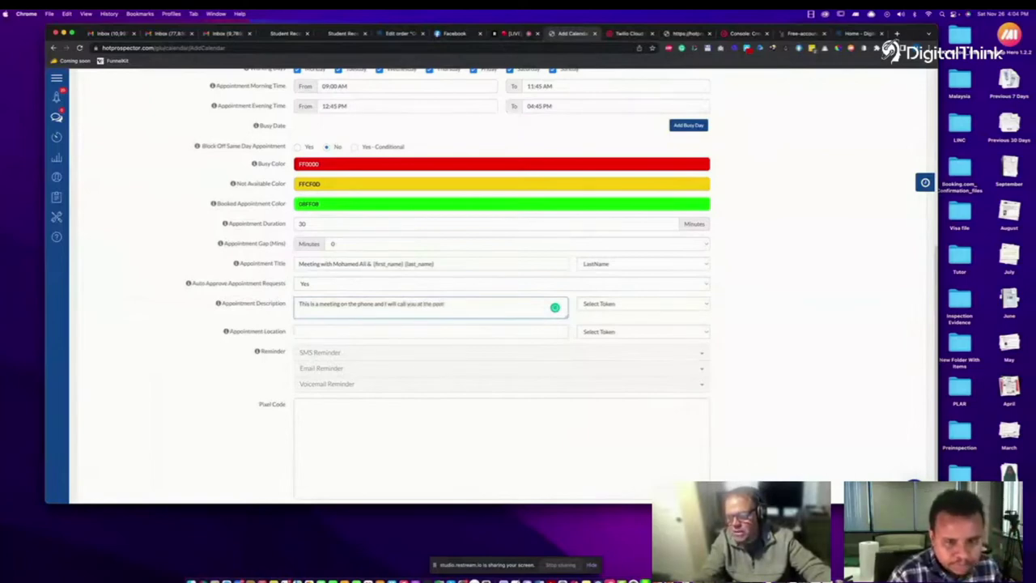
key("BackSpace")
key("BackSpace")
key("BackSpace")
key("BackSpace")
key("BackSpace")
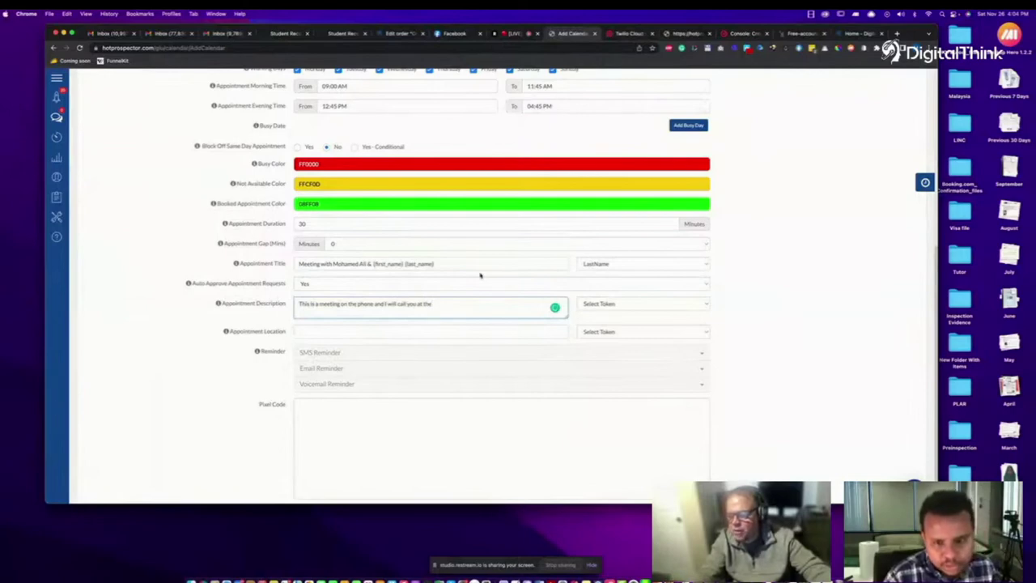
left_click(639, 304)
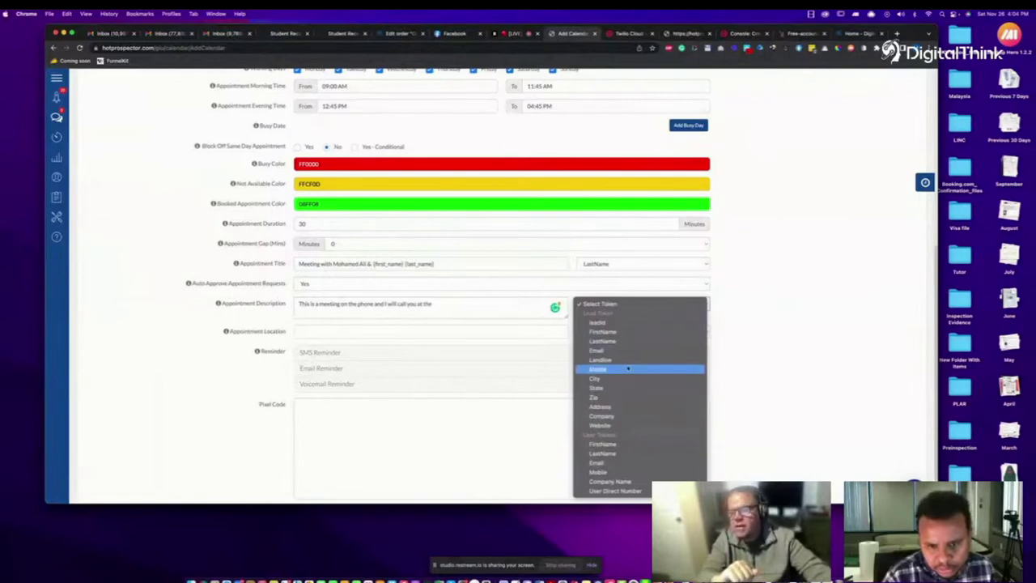
Step: Replace 'phone' in the description with the {mobile} token and end it with 'scheduled time'
left_click(374, 305)
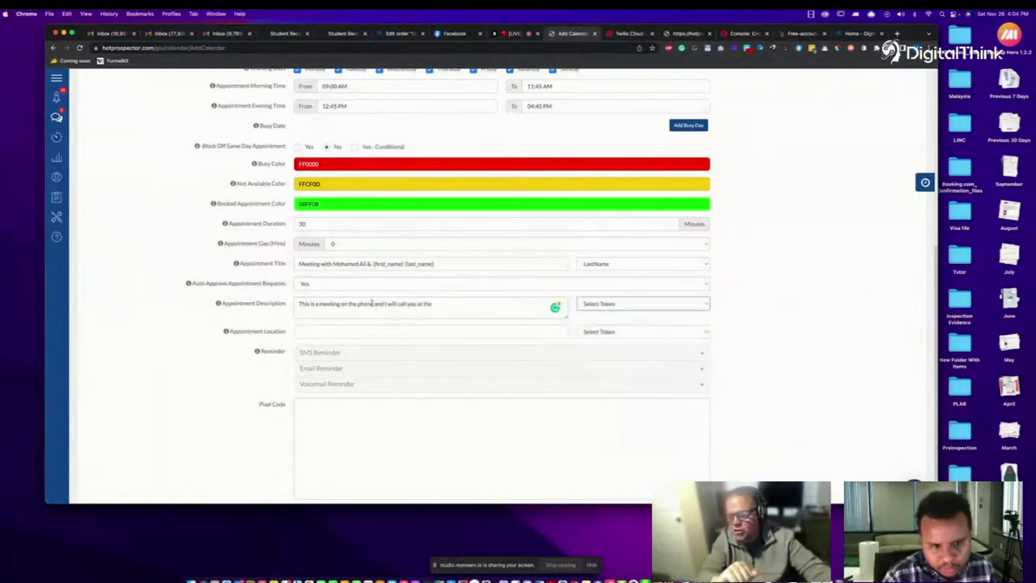
double_click(370, 304)
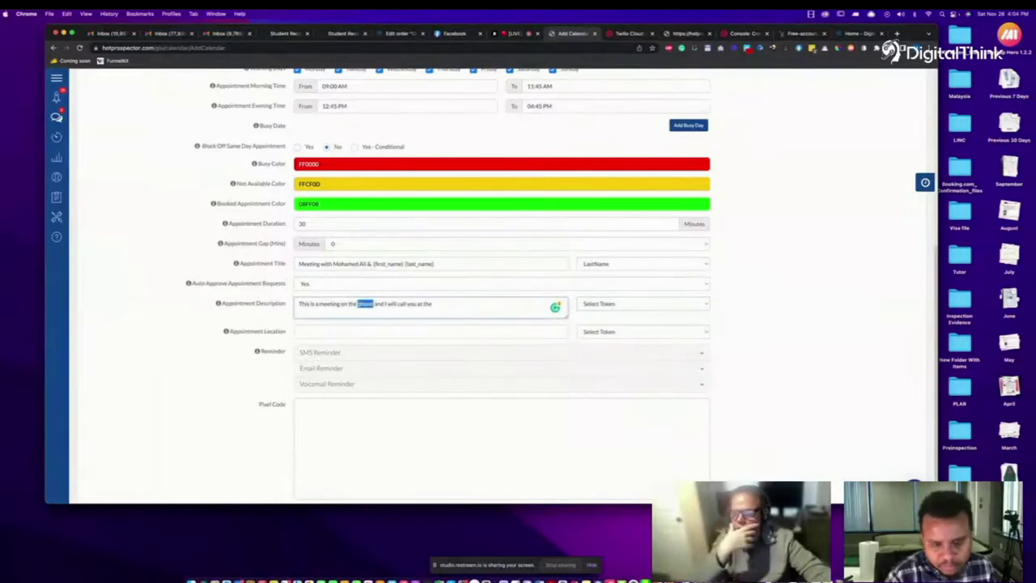
key("BackSpace")
left_click(609, 305)
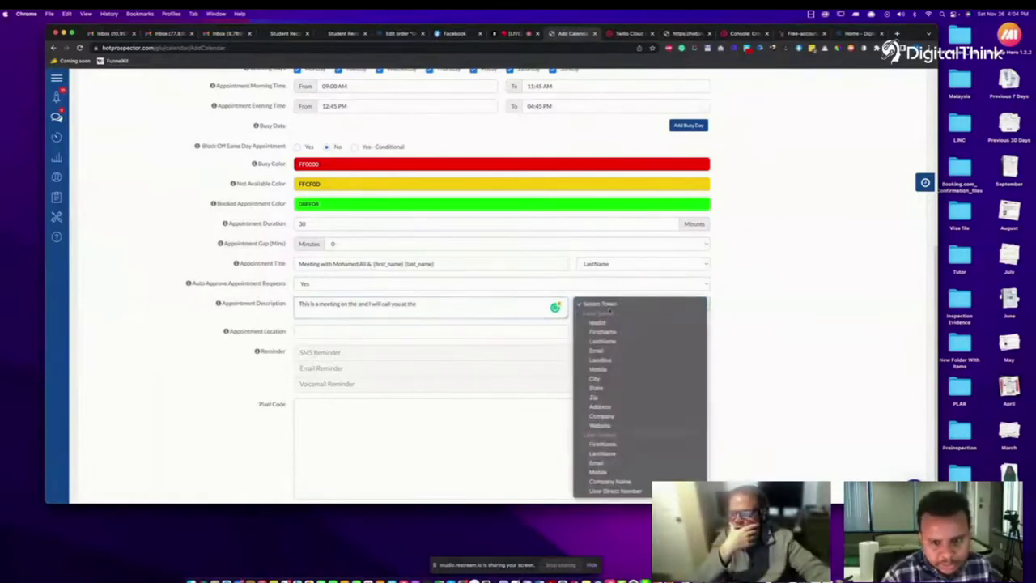
left_click(617, 369)
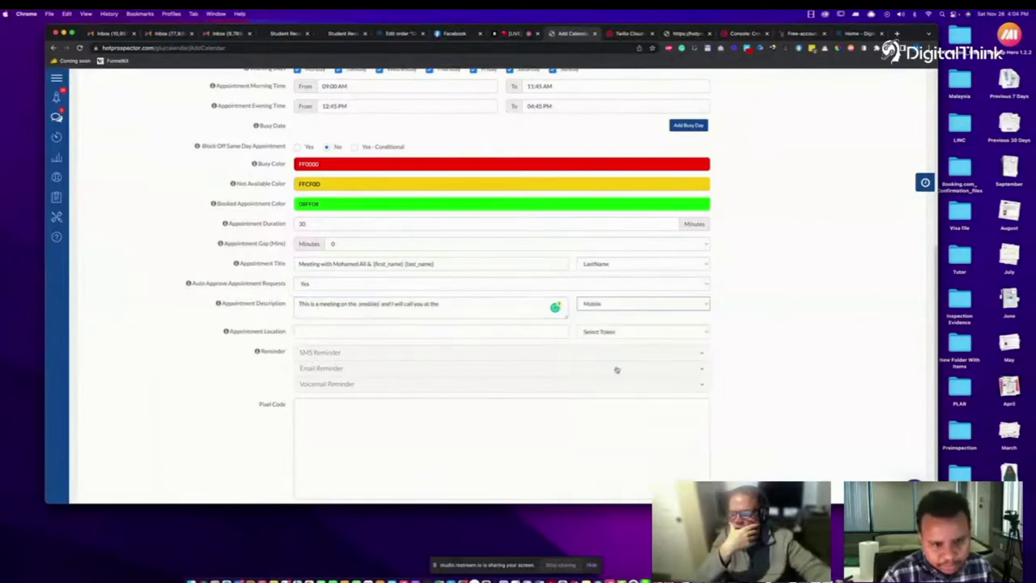
left_click(452, 306)
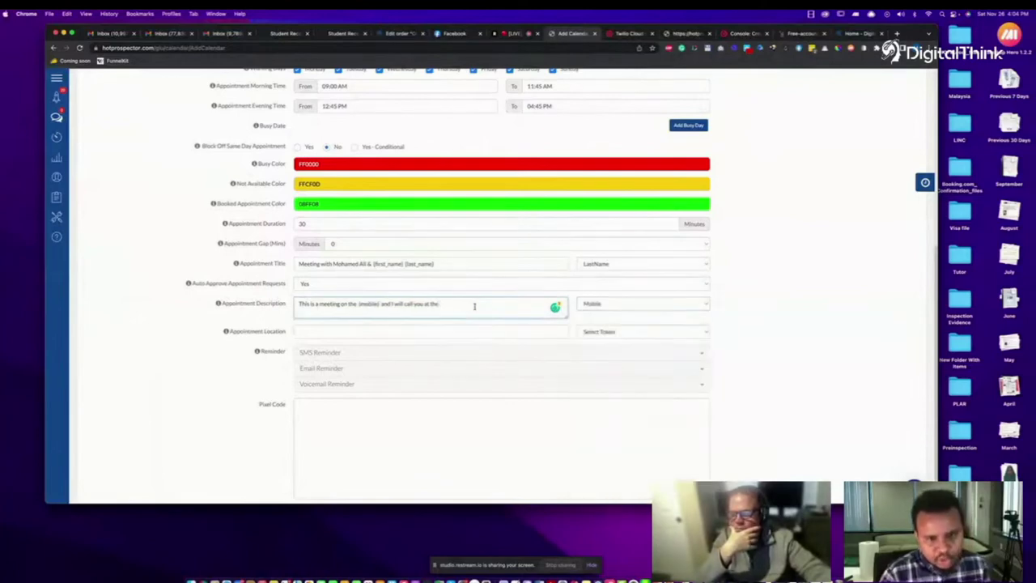
left_click(629, 306)
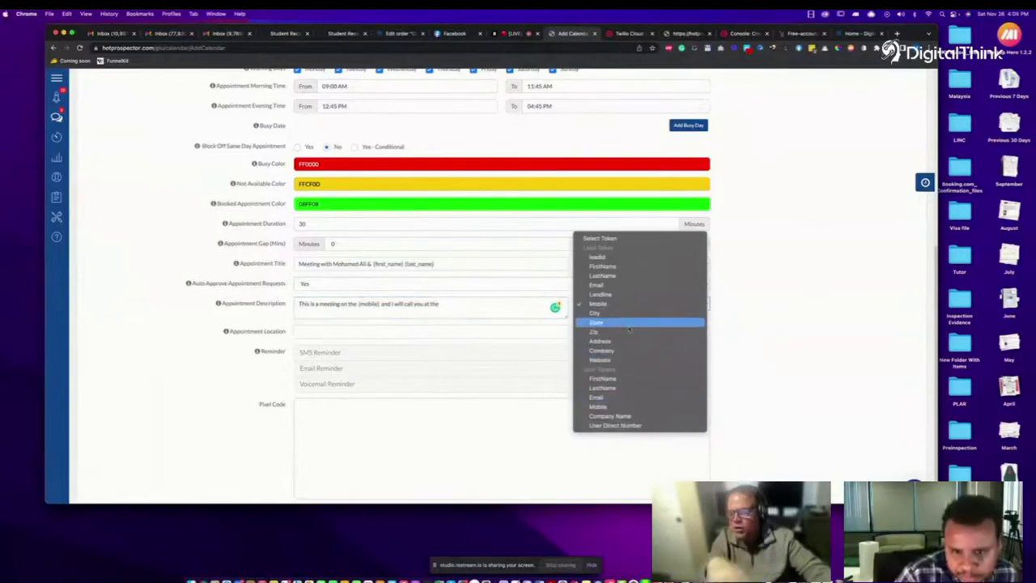
left_click(445, 304)
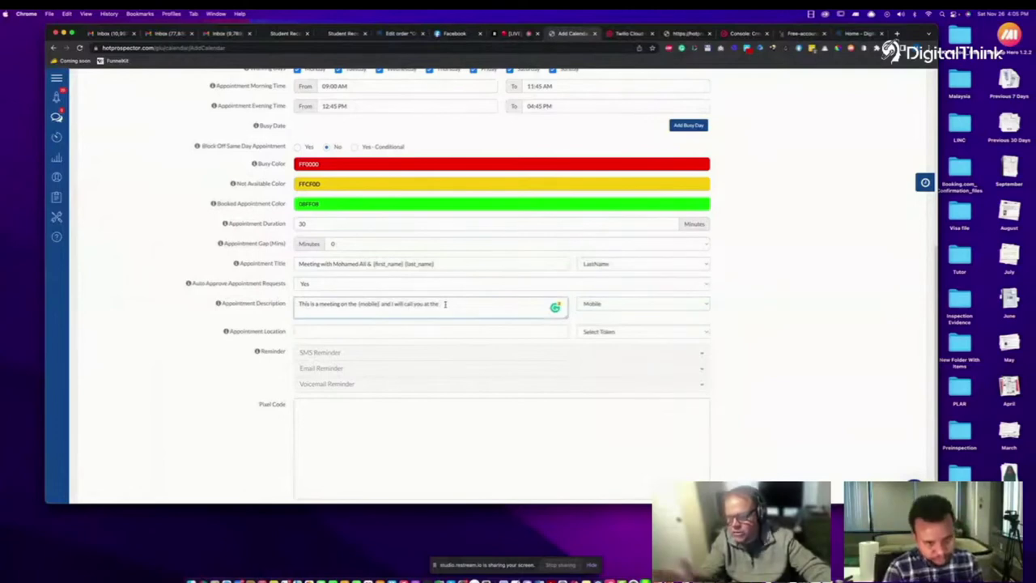
type("scheduled")
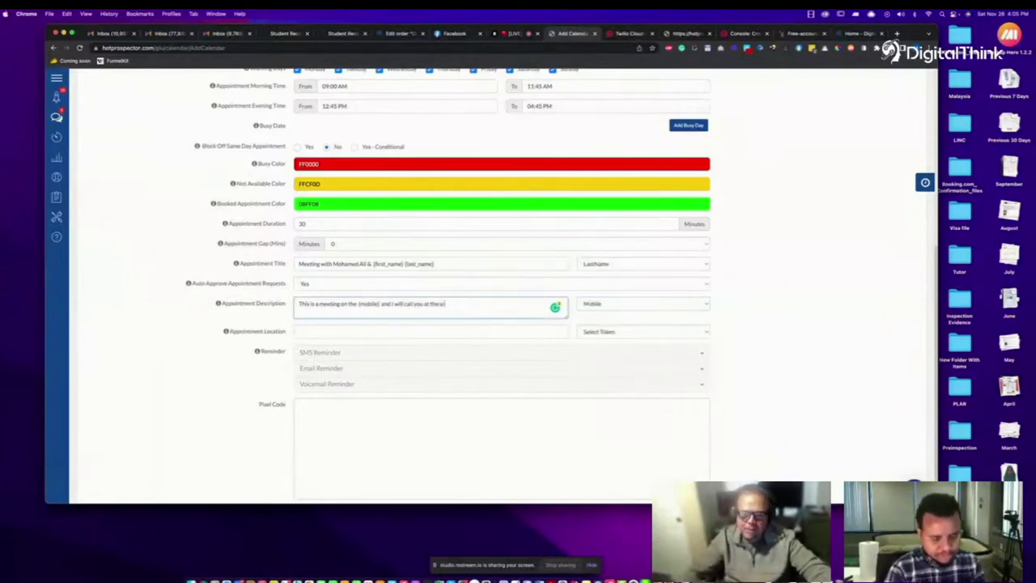
type(" t")
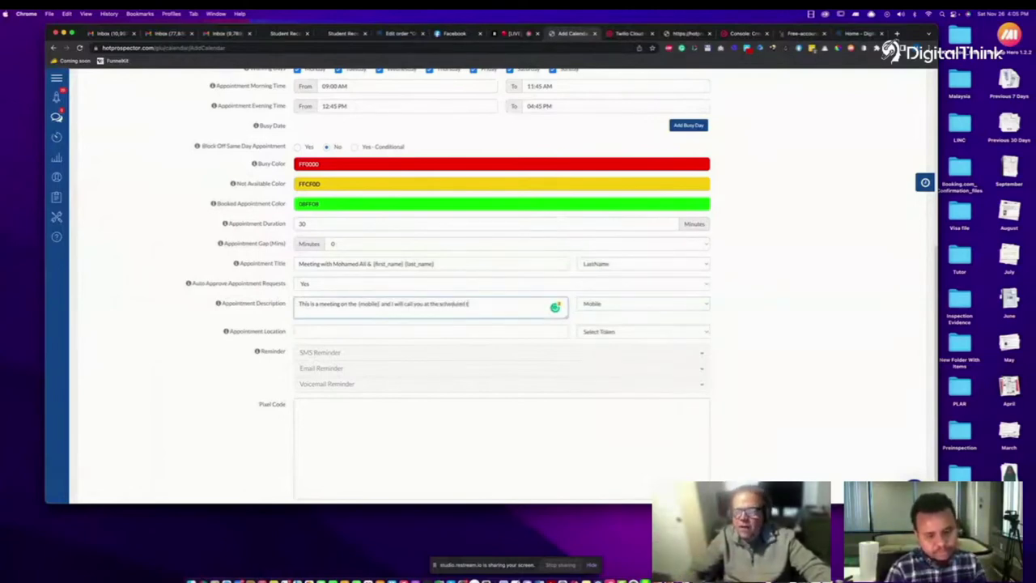
type("ime")
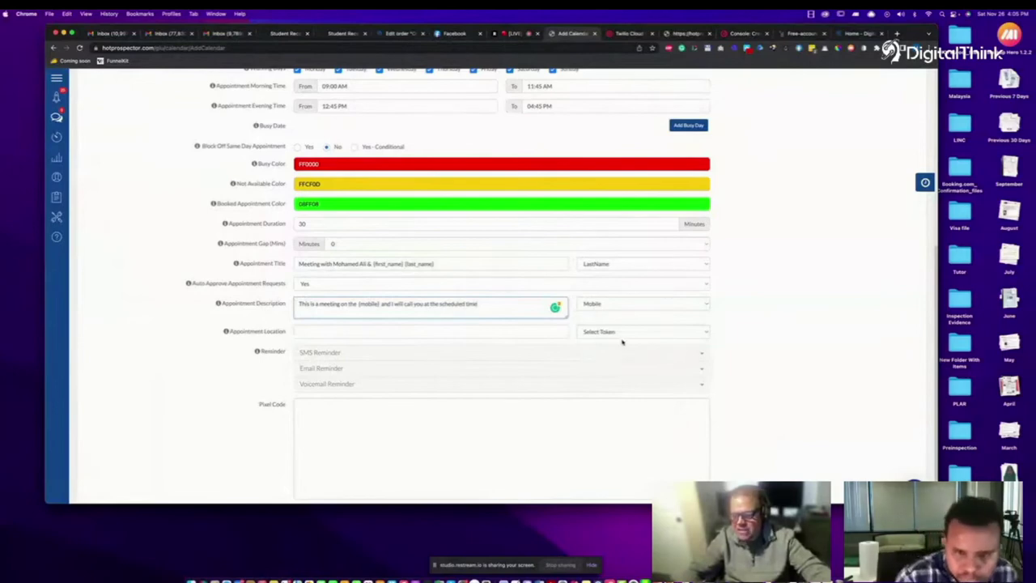
Step: Set the appointment location to 'Phone Appointment' and scroll down to the SMS reminder settings
left_click(449, 331)
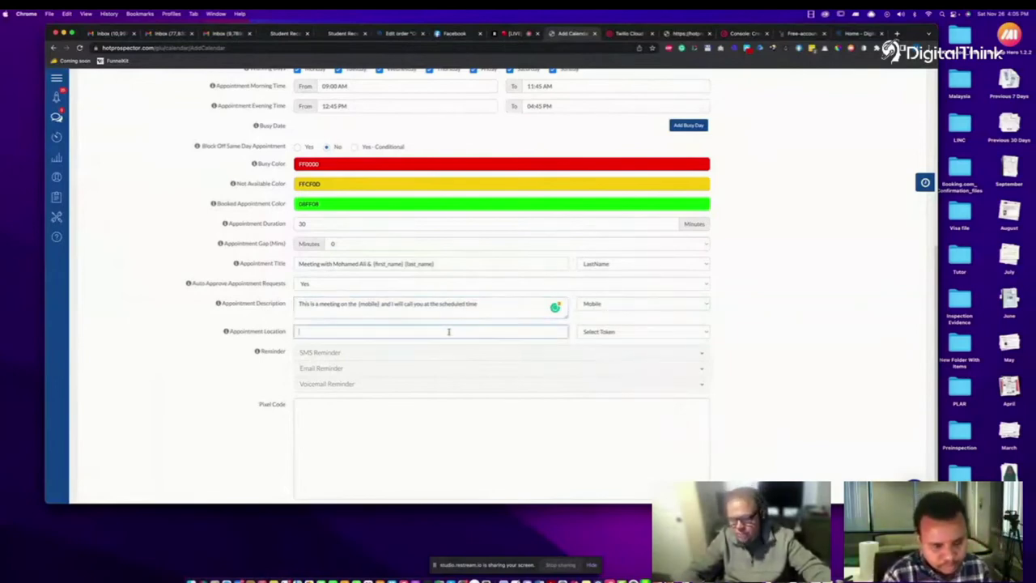
type("fhone #pp")
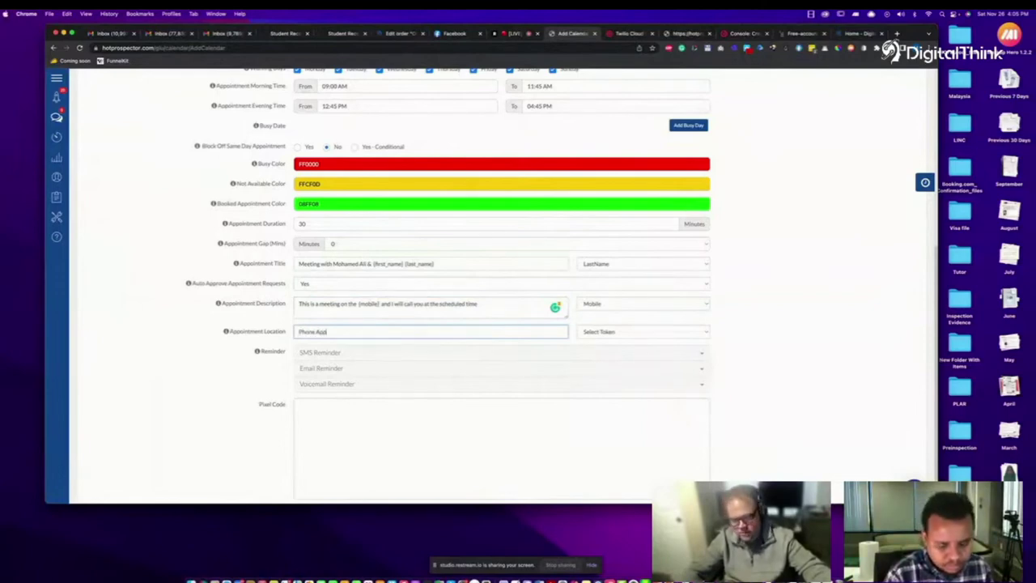
type("ointment")
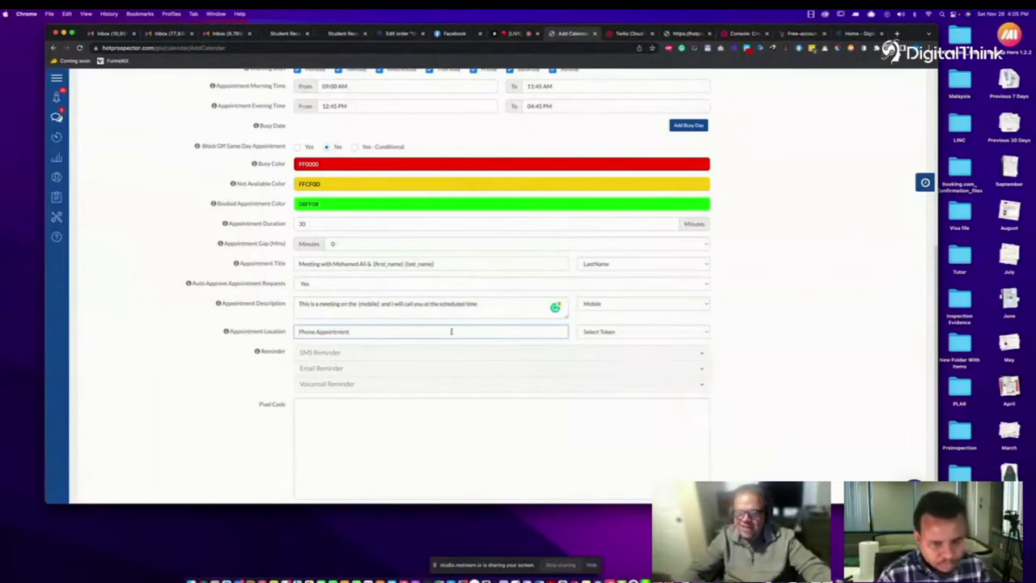
left_click(677, 332)
scroll(790, 340, "down", 2)
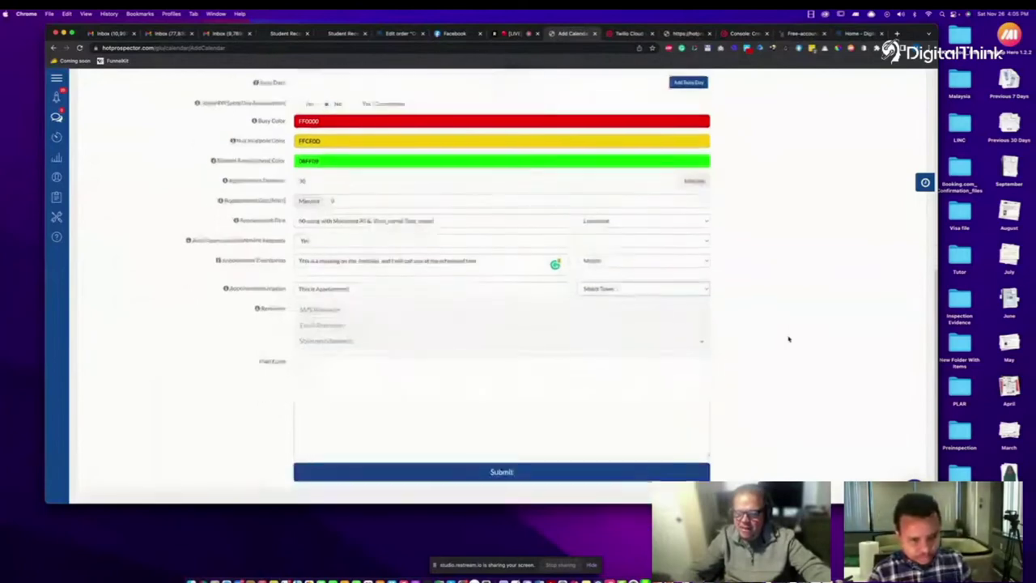
Step: Expand the SMS reminder options and tick Self SMS
left_click(693, 314)
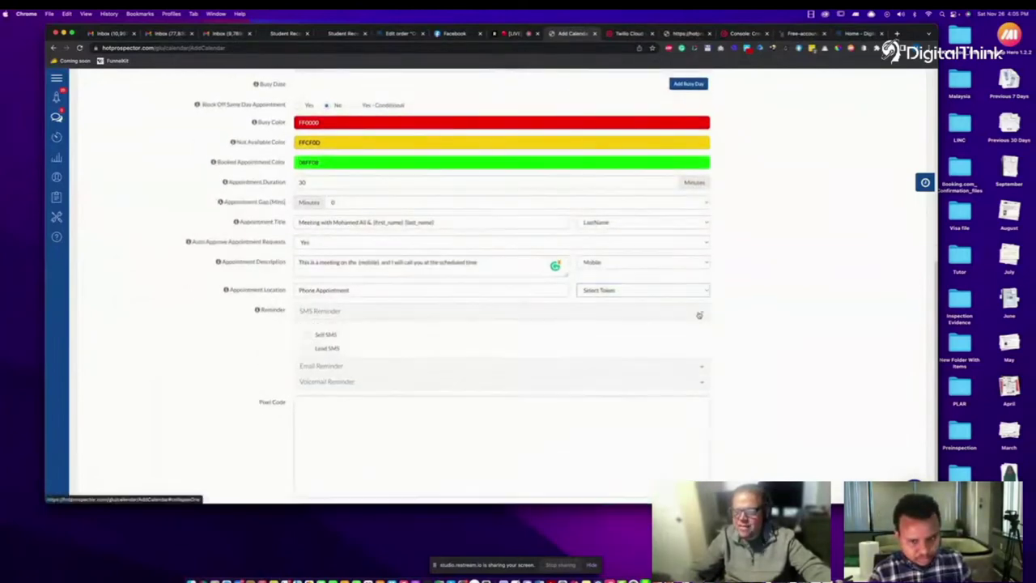
left_click(306, 335)
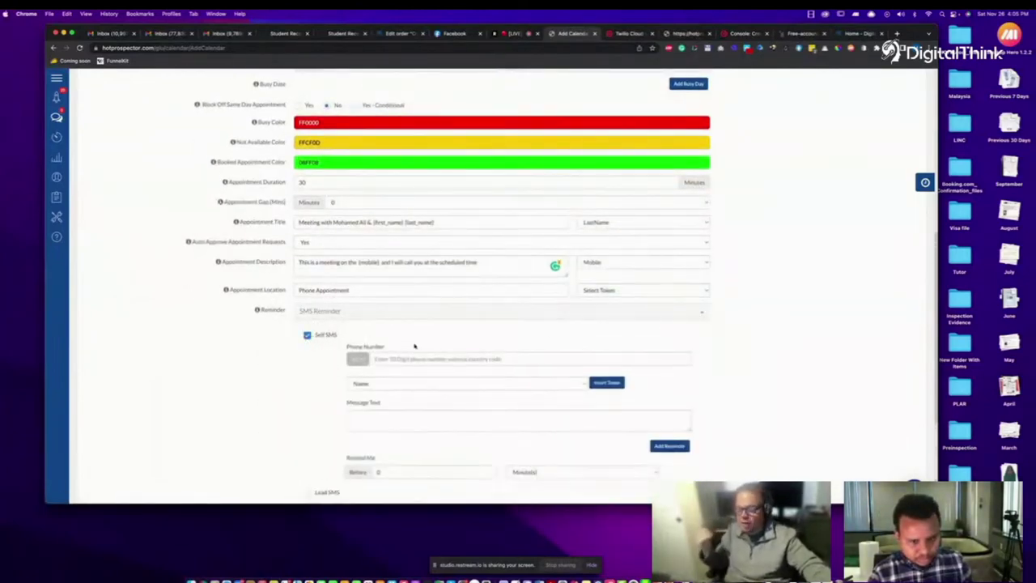
scroll(461, 384, "down", 1)
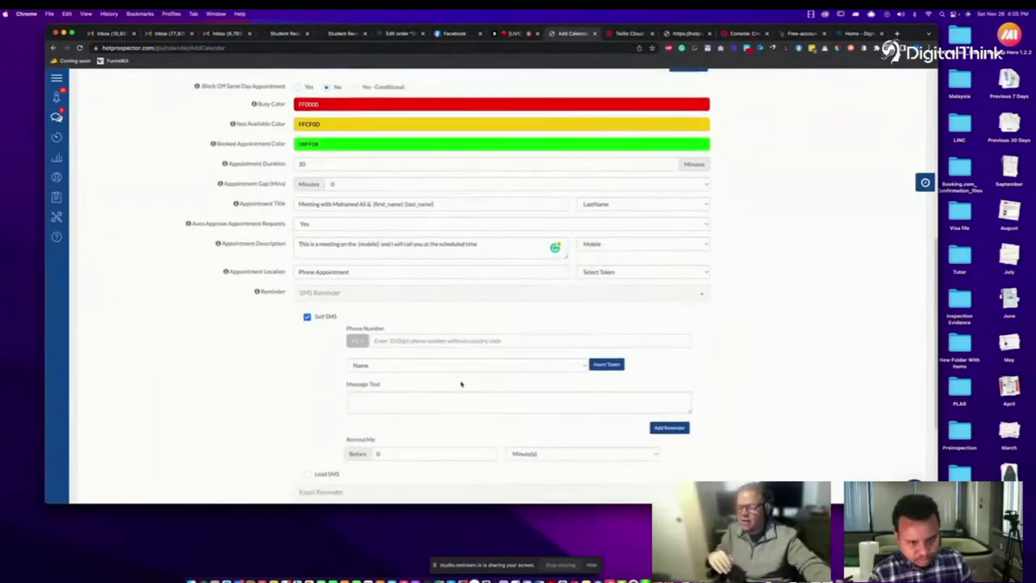
left_click(307, 315)
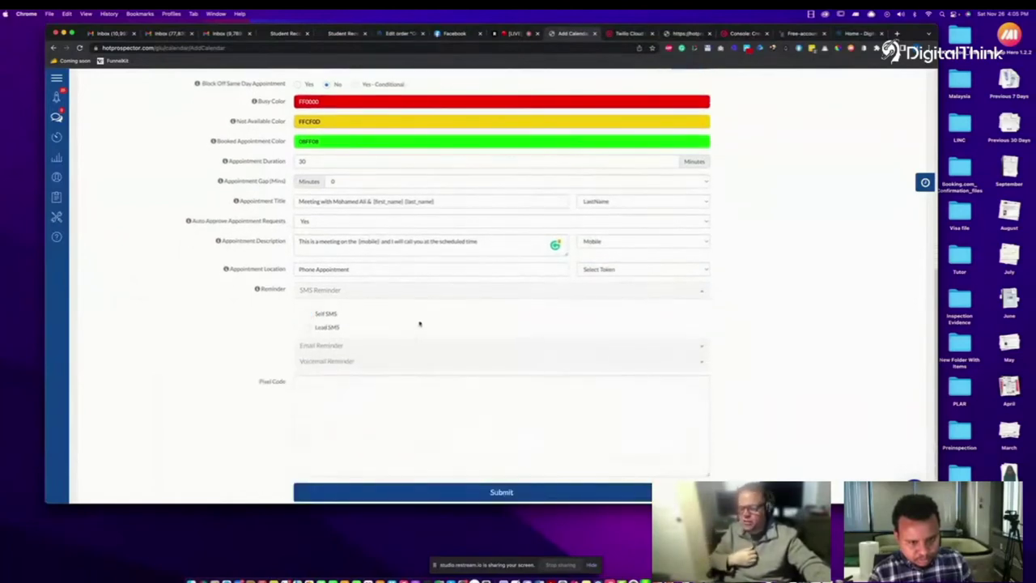
left_click(308, 316)
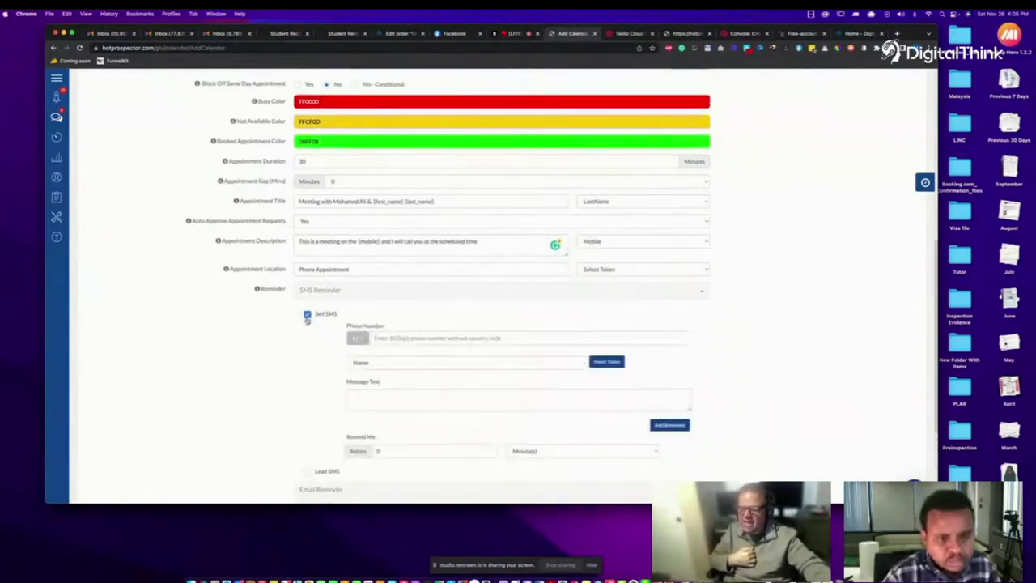
Step: Choose the Mobile token for the Self SMS reminder and leave its phone number blank
left_click(431, 338)
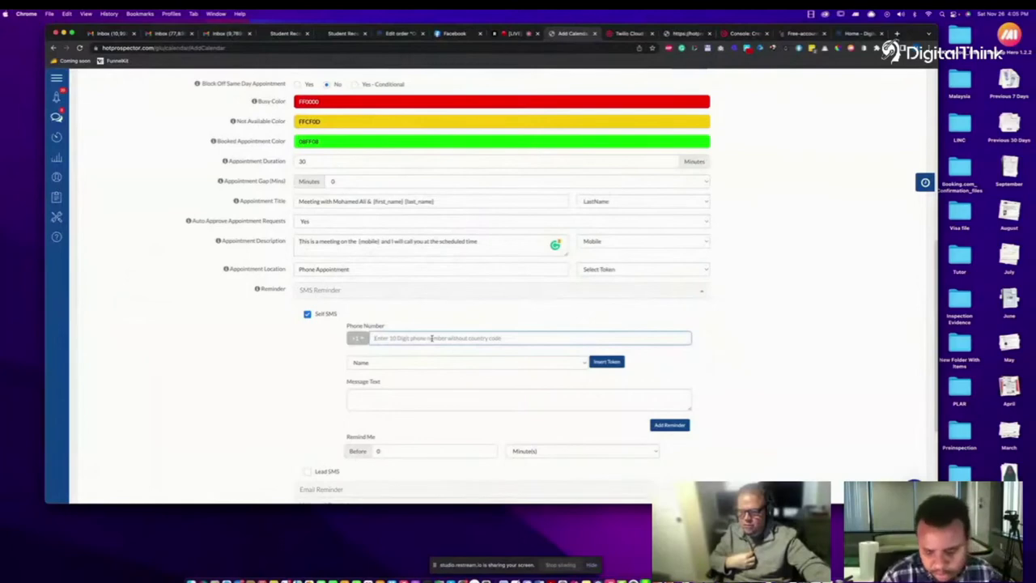
type("4165829")
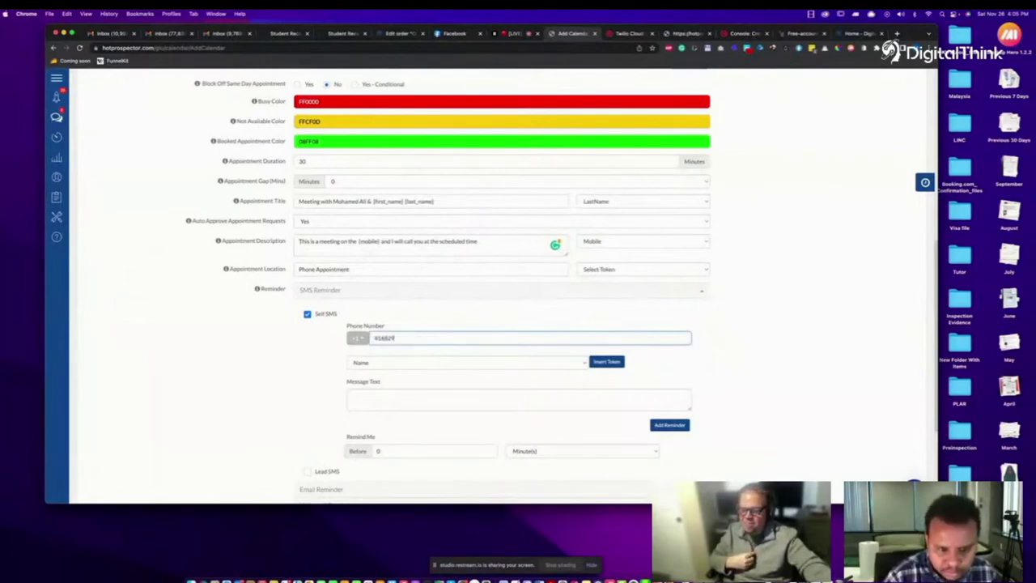
left_click(437, 366)
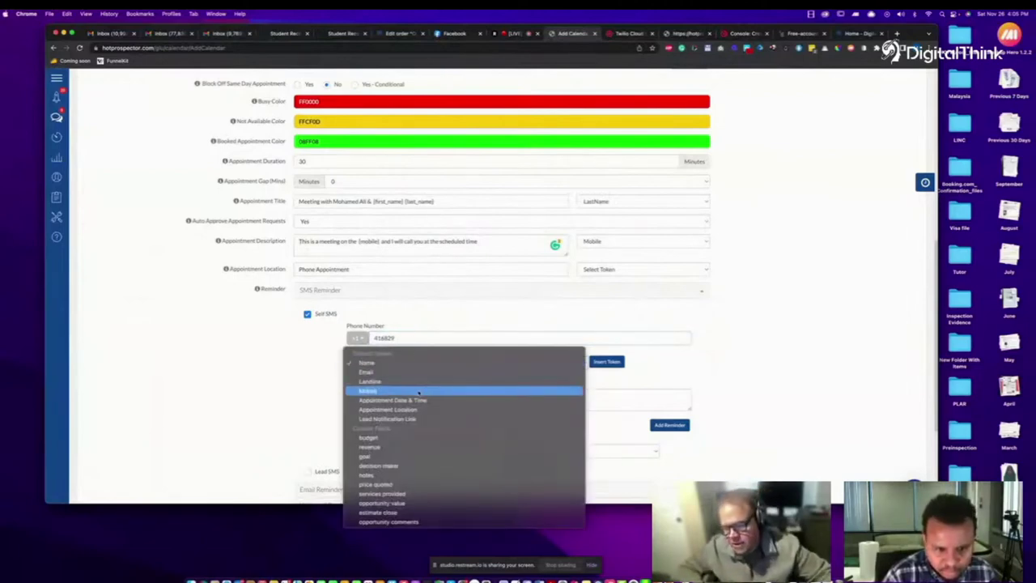
left_click(419, 391)
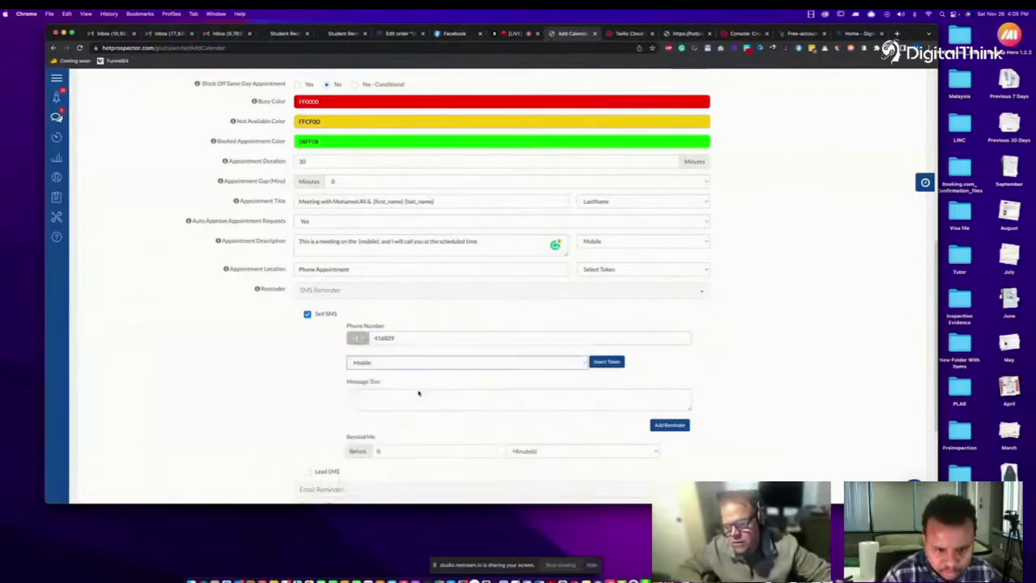
double_click(403, 339)
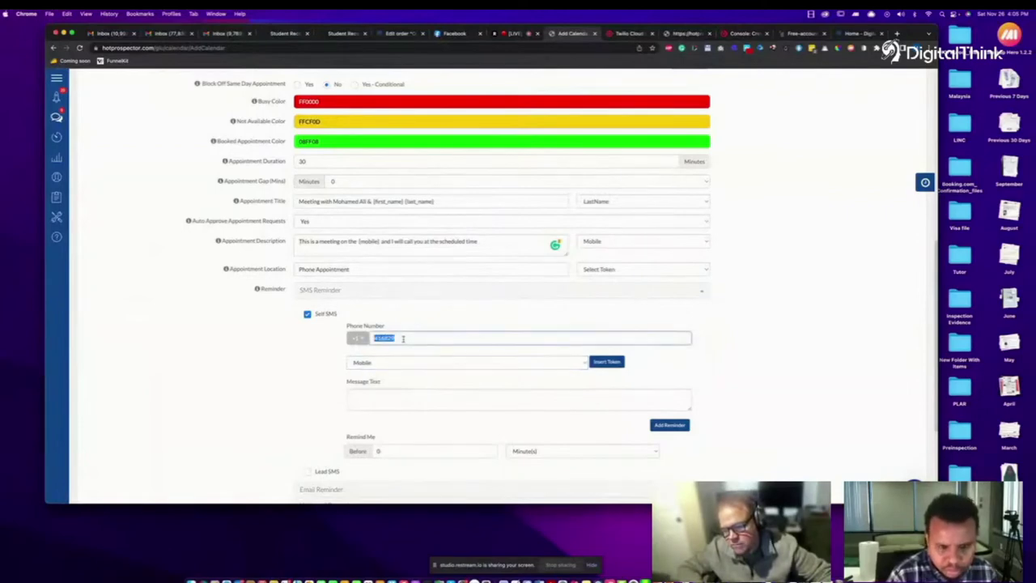
key("BackSpace")
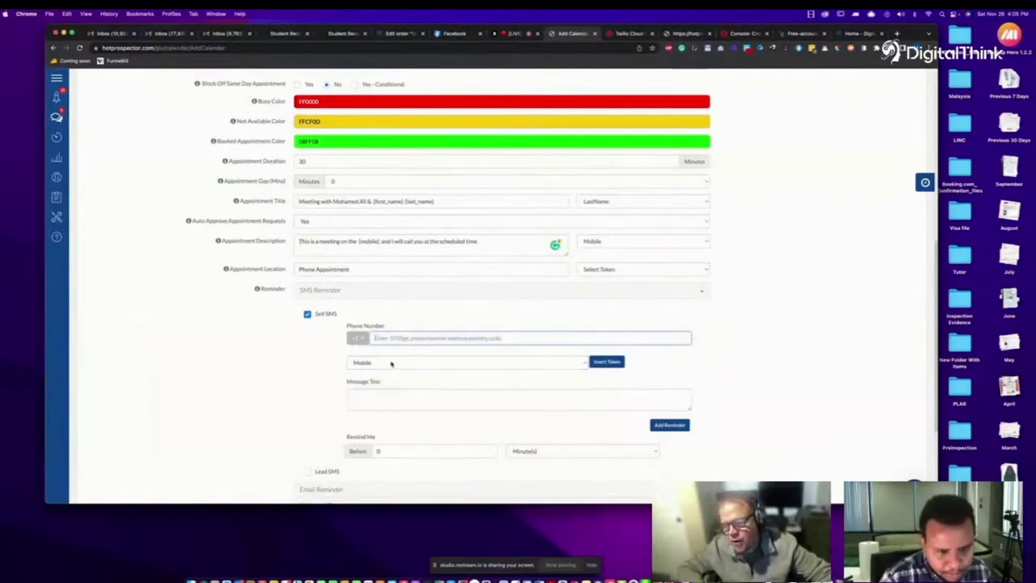
left_click(391, 363)
left_click(173, 309)
scroll(192, 341, "down", 2)
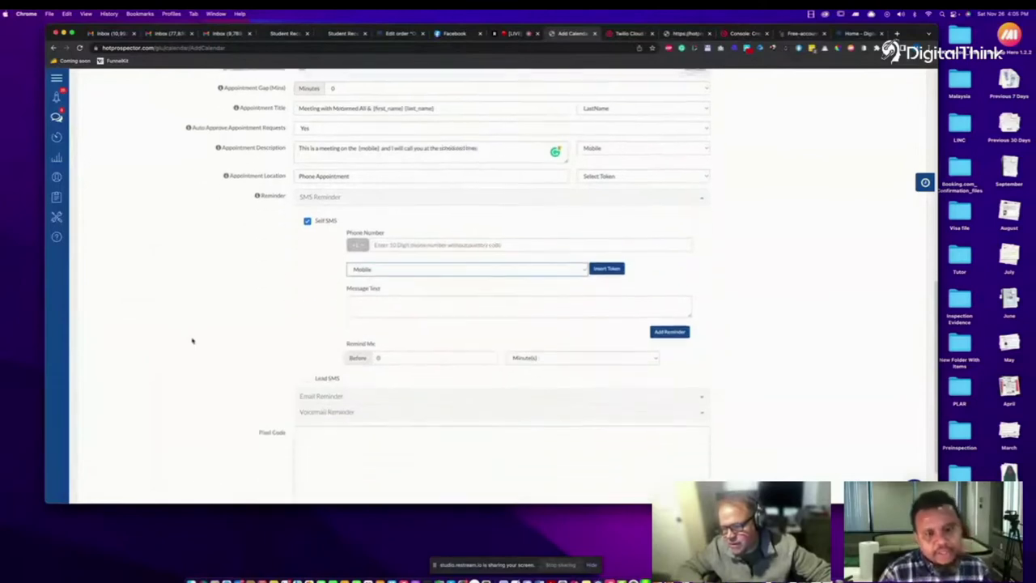
scroll(192, 341, "down", 1)
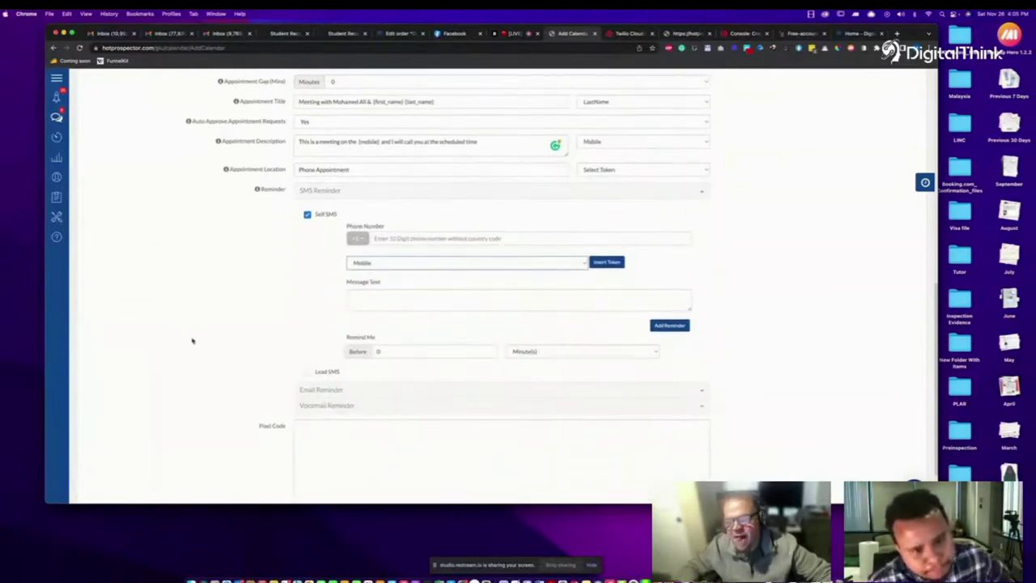
Step: Write the Self SMS message greeting the recipient by name and saying they have a meeting in 10 minutes
left_click(383, 301)
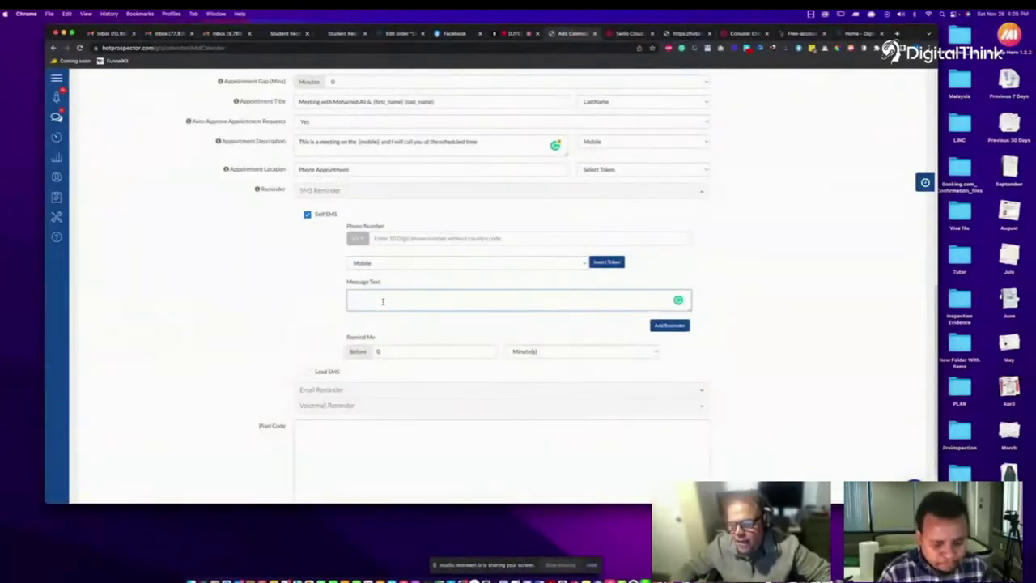
type("Hel Mo")
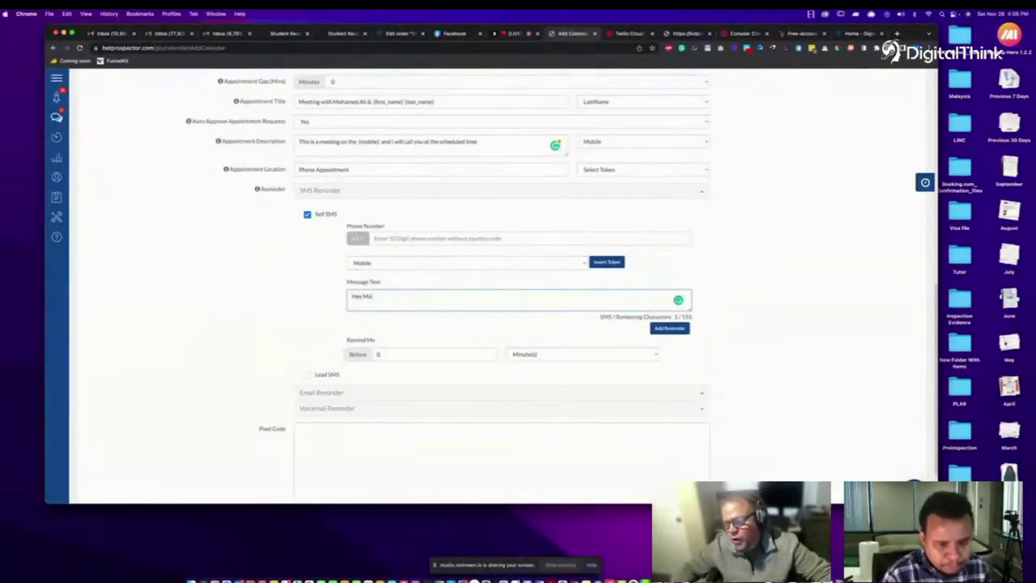
type("hamed,")
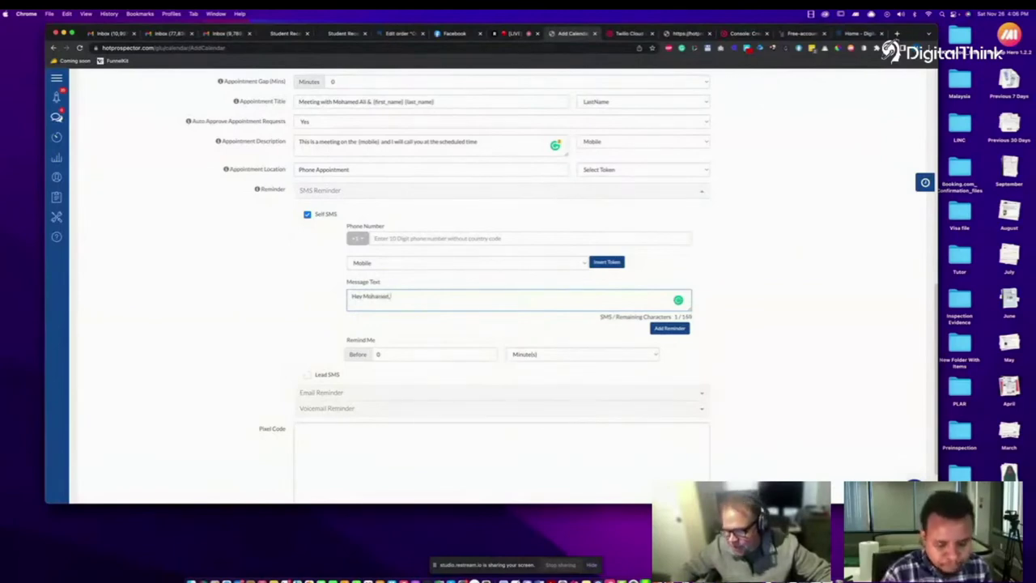
type(" you have a mee")
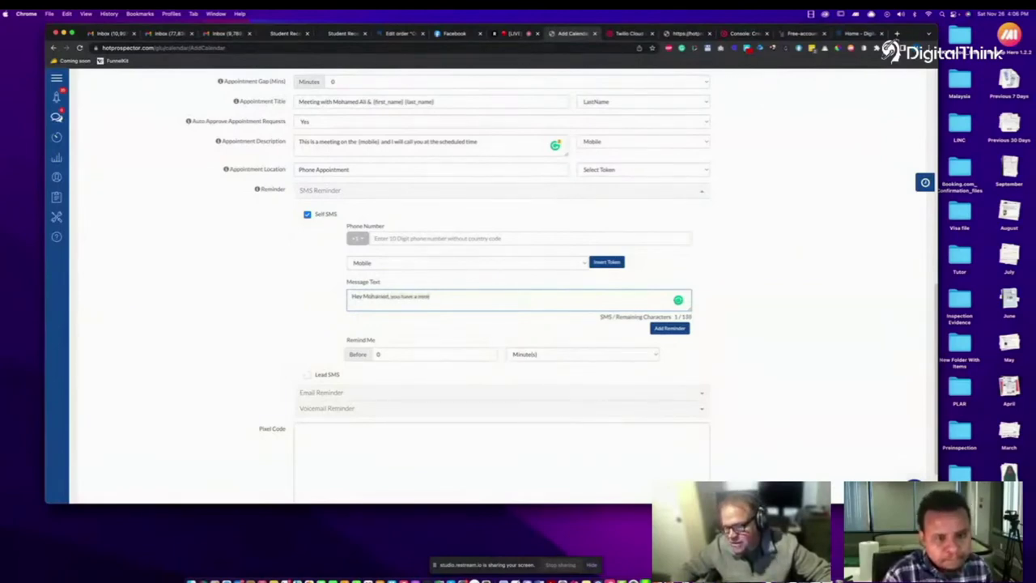
type("ting in 10")
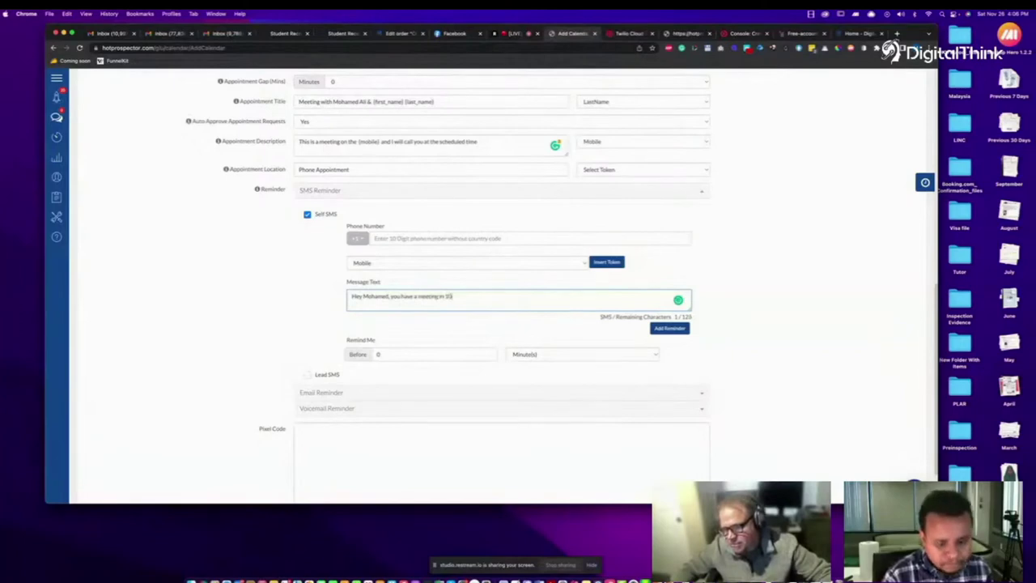
type(" minutes")
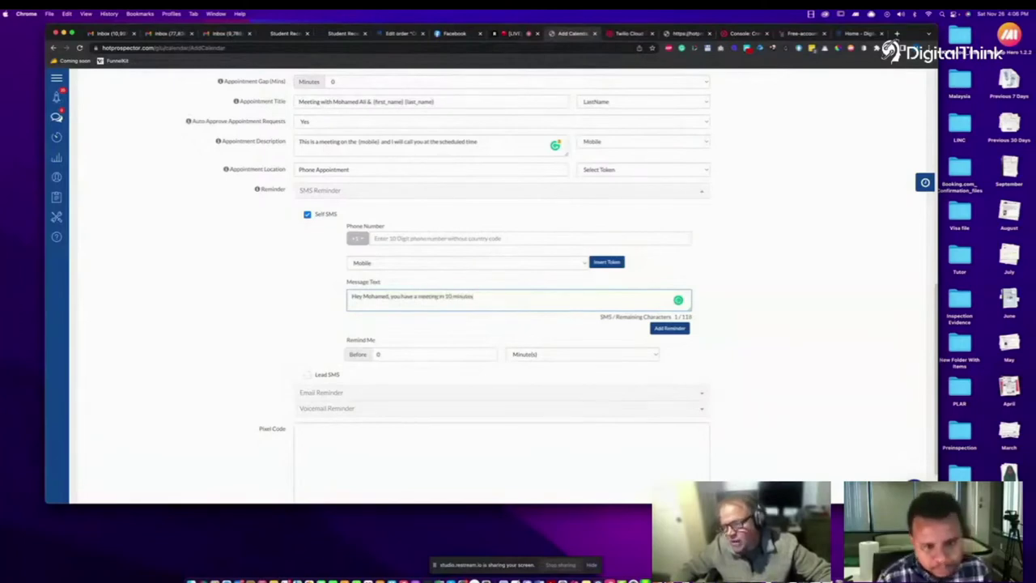
key("Tab")
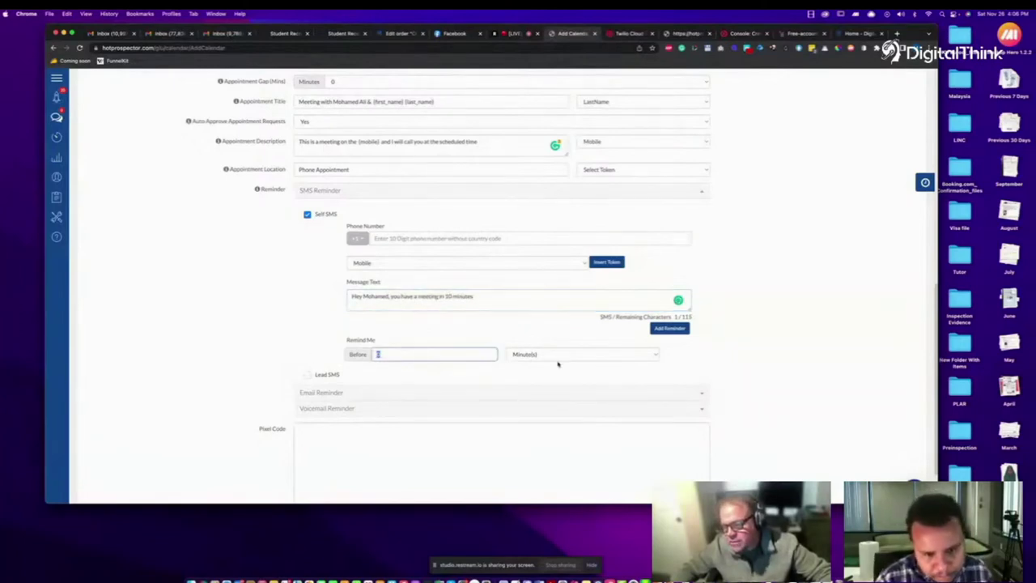
left_click(485, 296)
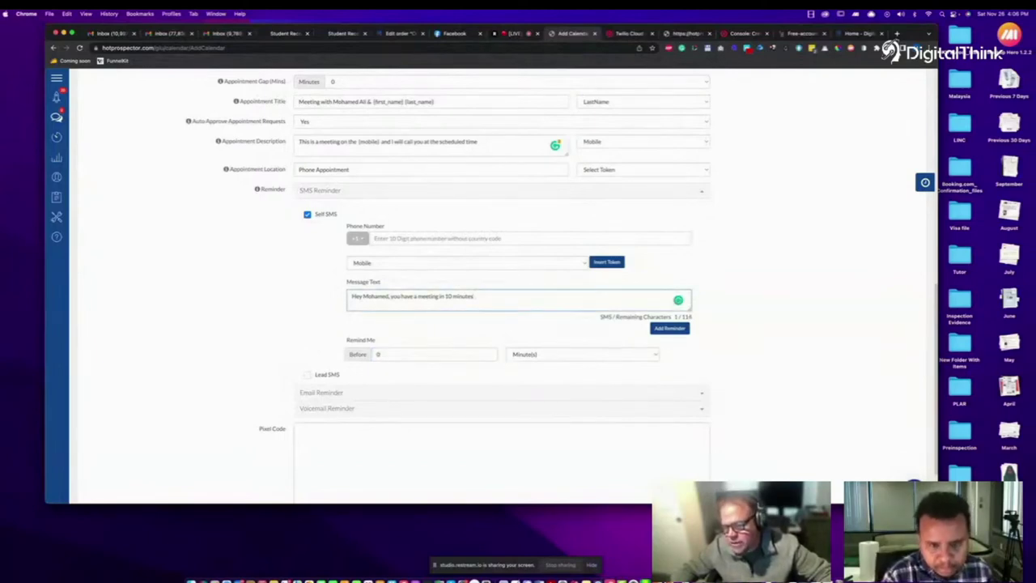
key("BackSpace")
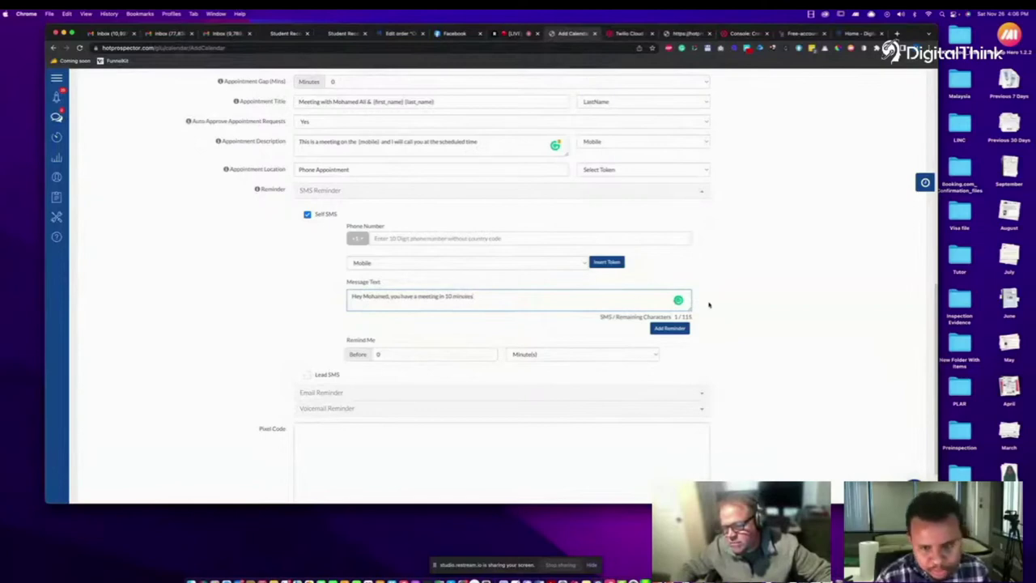
Step: Insert the Lead Notification Link token after 'minutes:' and remove the space before the colon
left_click(564, 264)
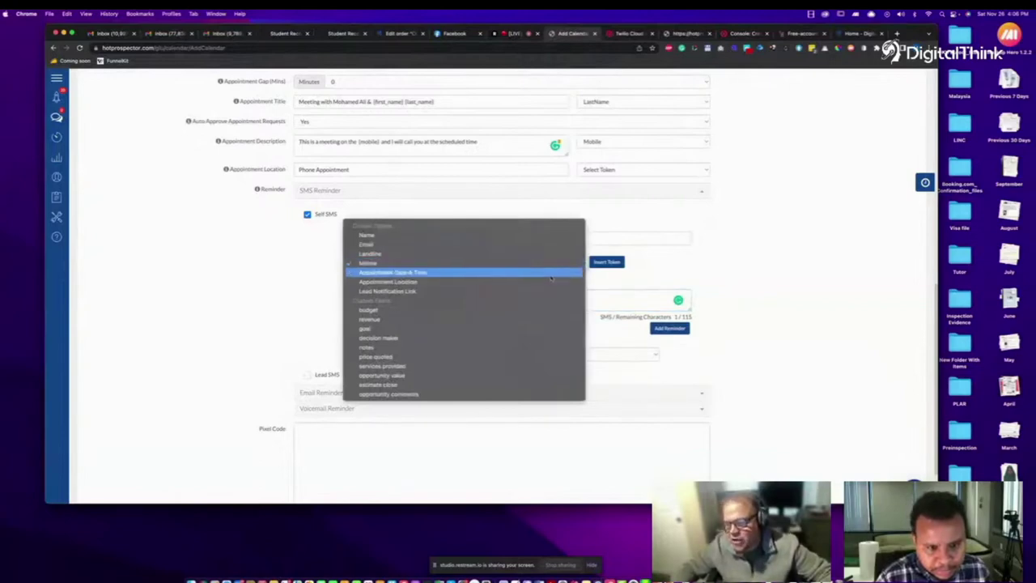
left_click(538, 291)
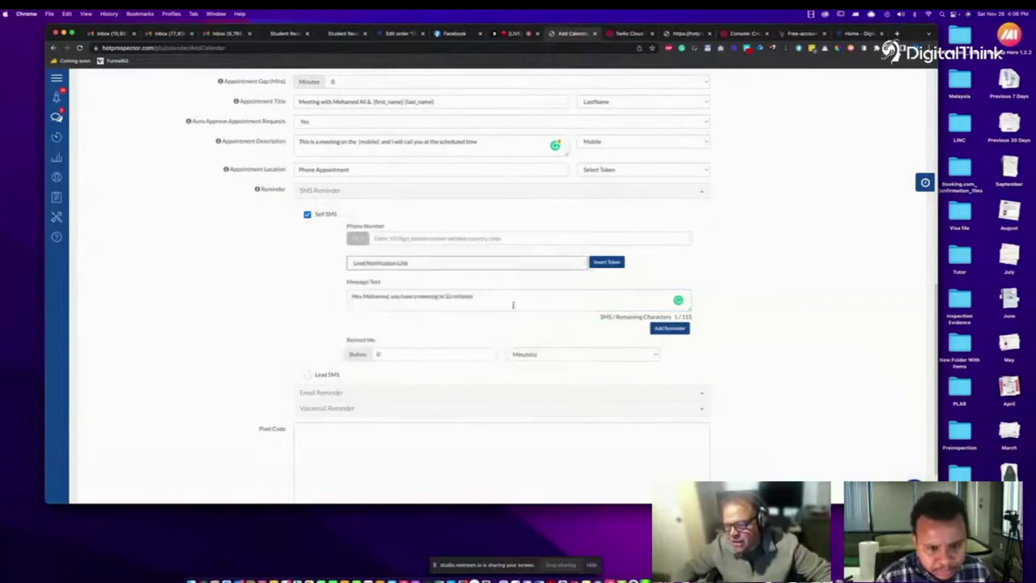
left_click(490, 298)
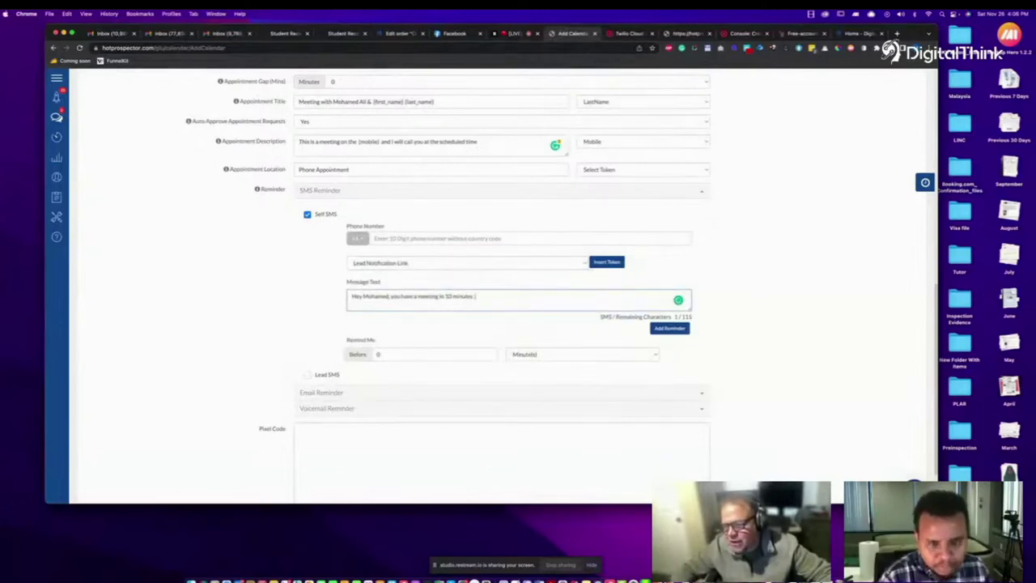
left_click(613, 262)
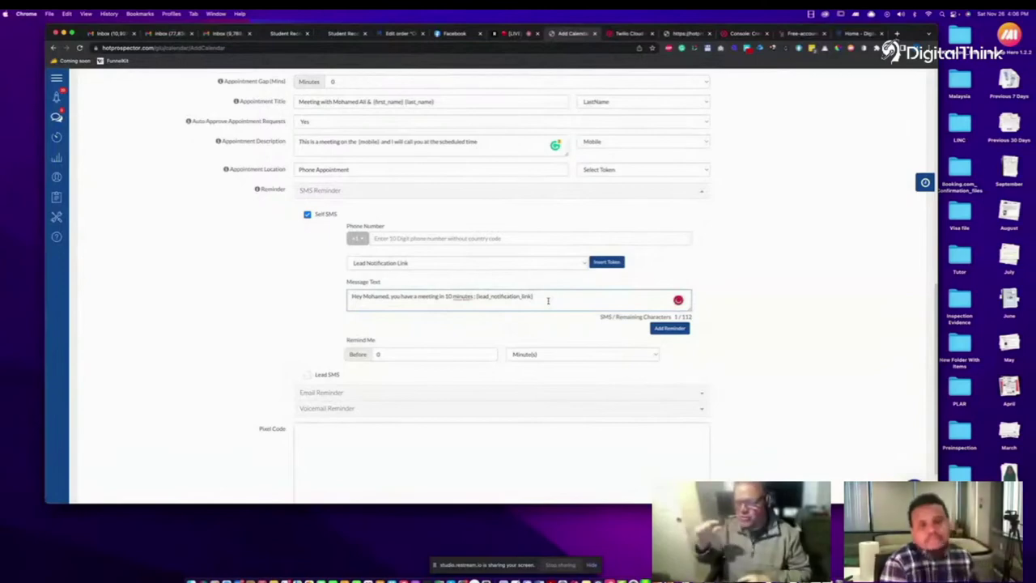
left_click(463, 296)
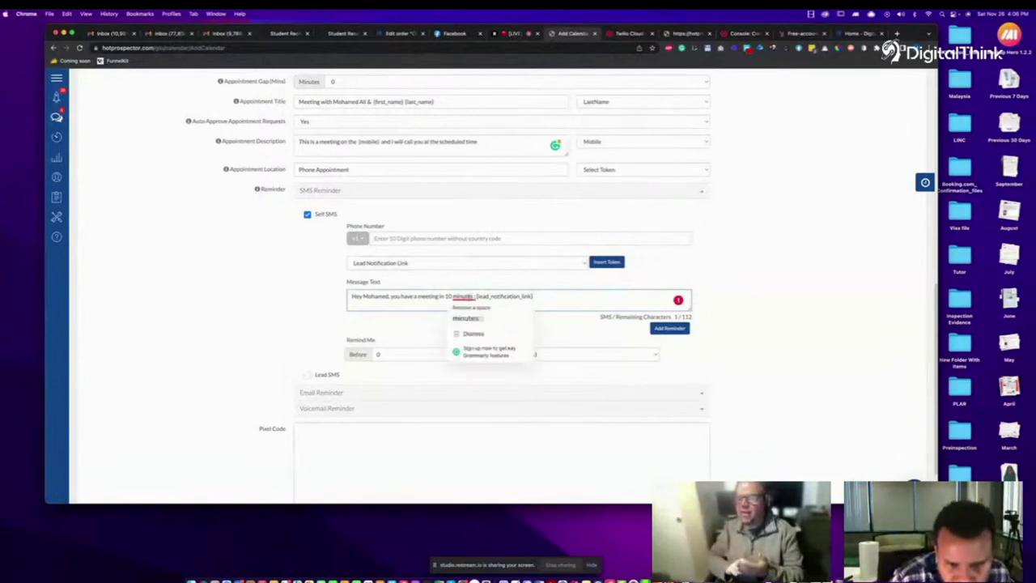
left_click(485, 309)
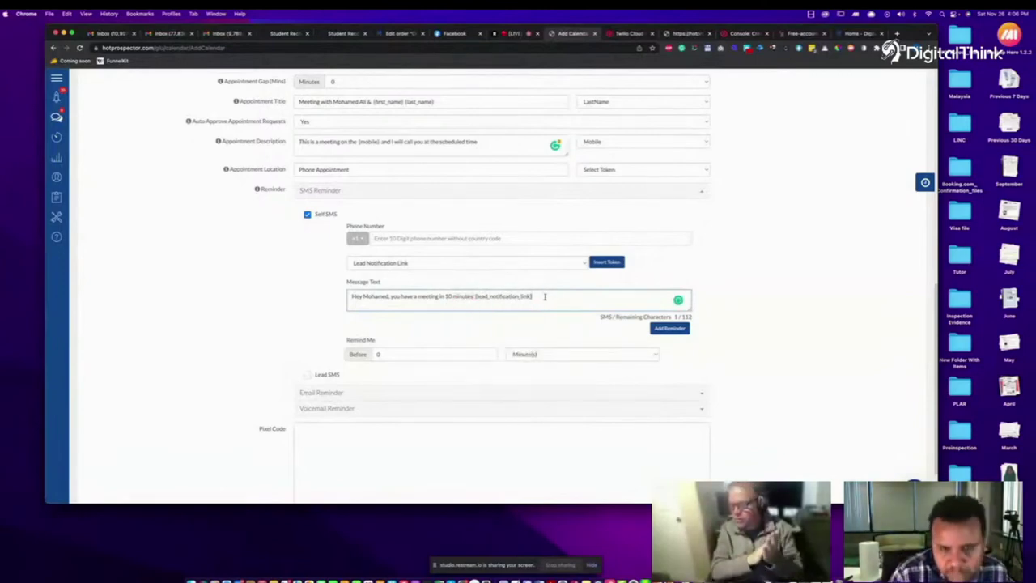
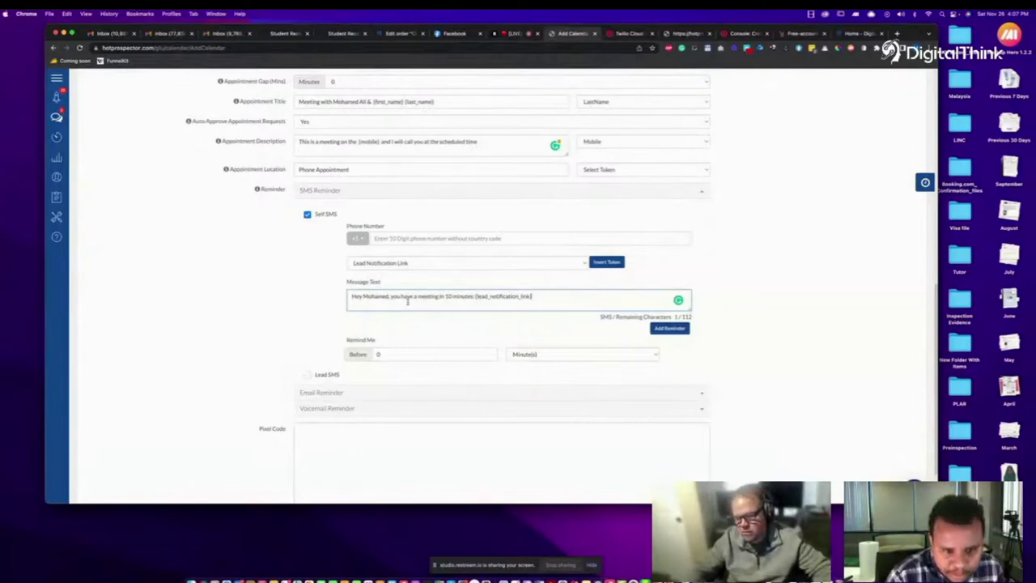
Step: Set the self SMS reminder to 10 minutes before, removing the extra reminder row
left_click(401, 353)
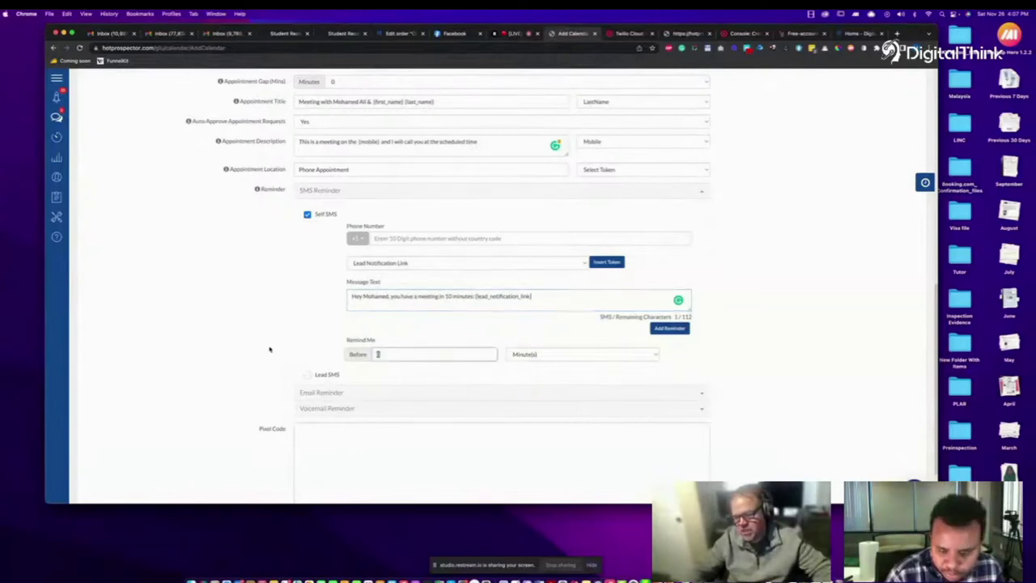
type("10")
scroll(584, 380, "down", 2)
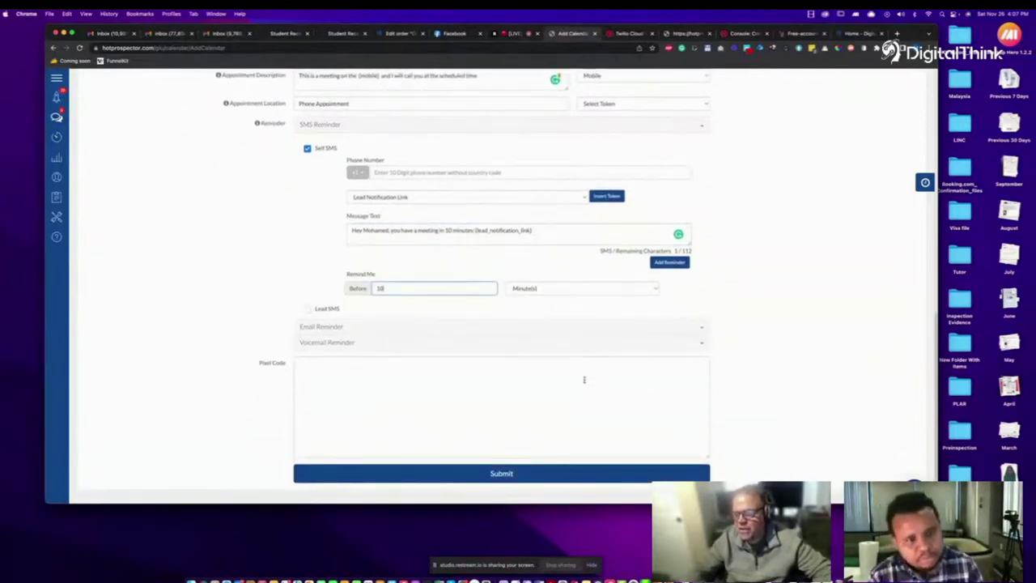
left_click(667, 263)
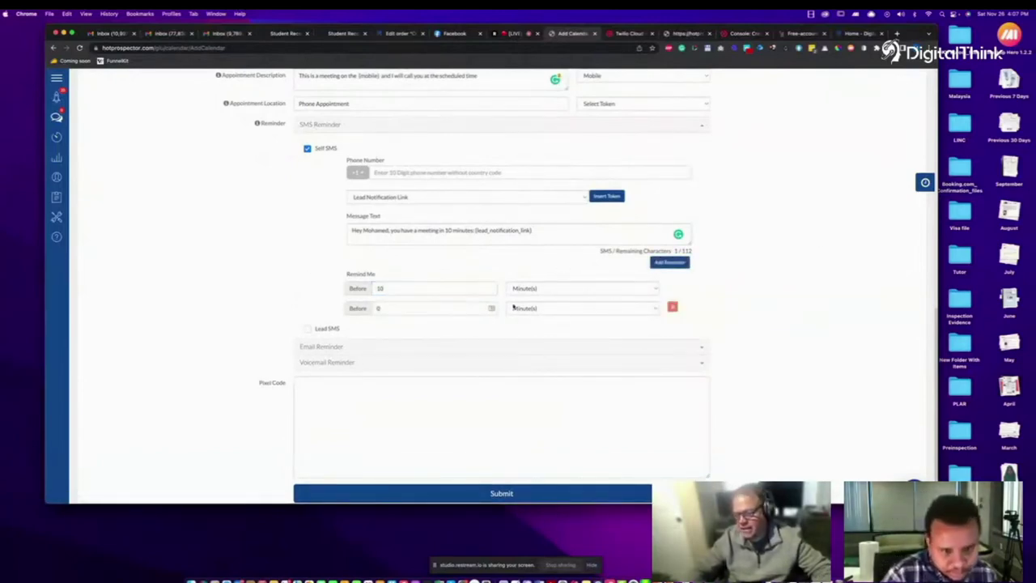
left_click(674, 309)
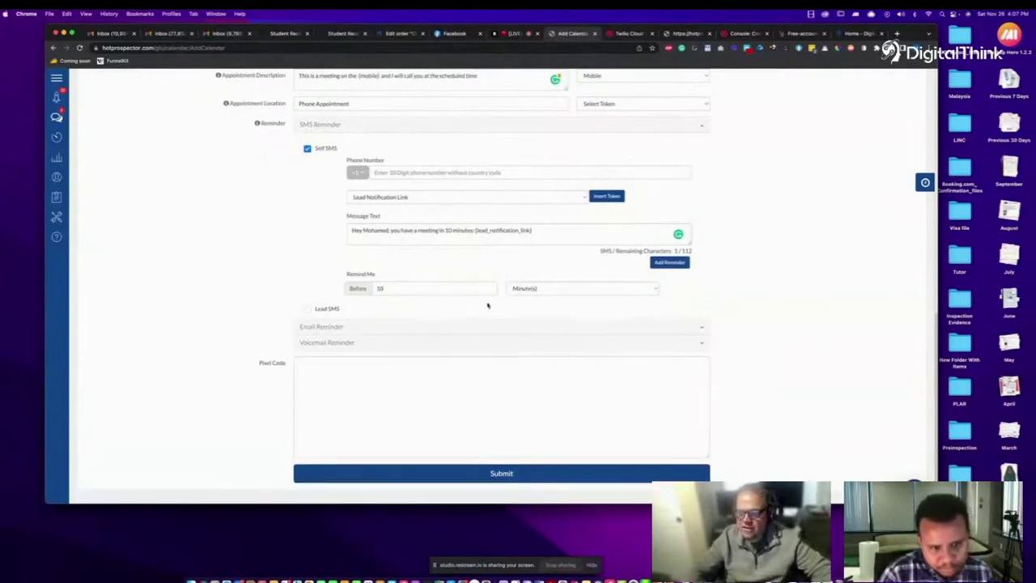
Step: Turn on Lead SMS and start the message with "Hey" plus the Name token
left_click(308, 308)
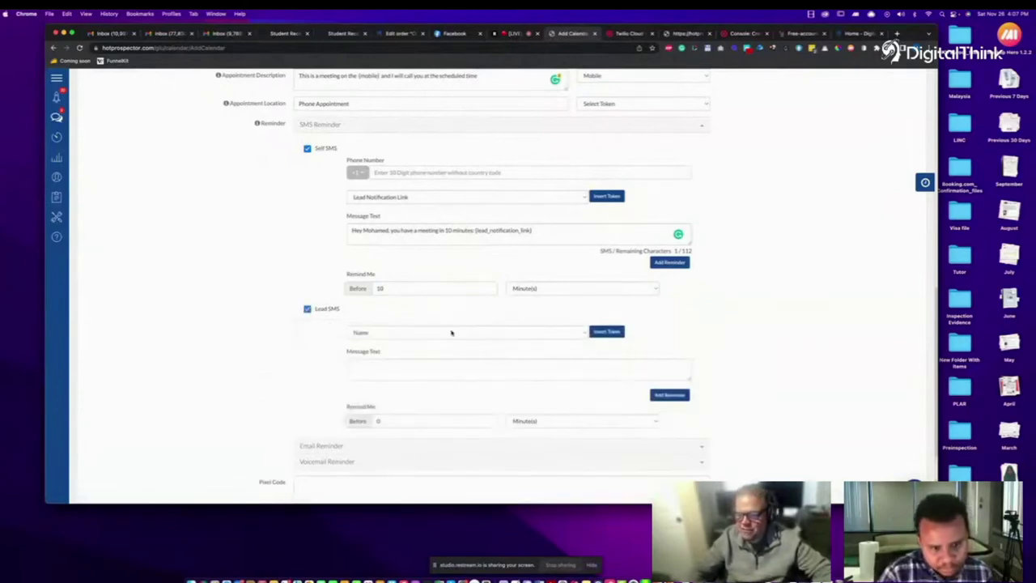
left_click(407, 334)
left_click(407, 333)
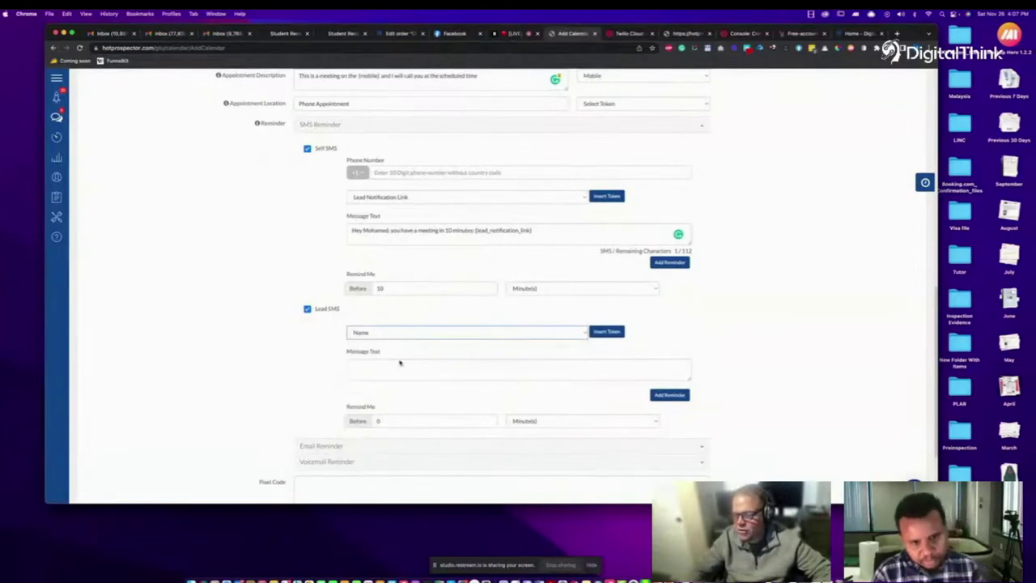
left_click(389, 370)
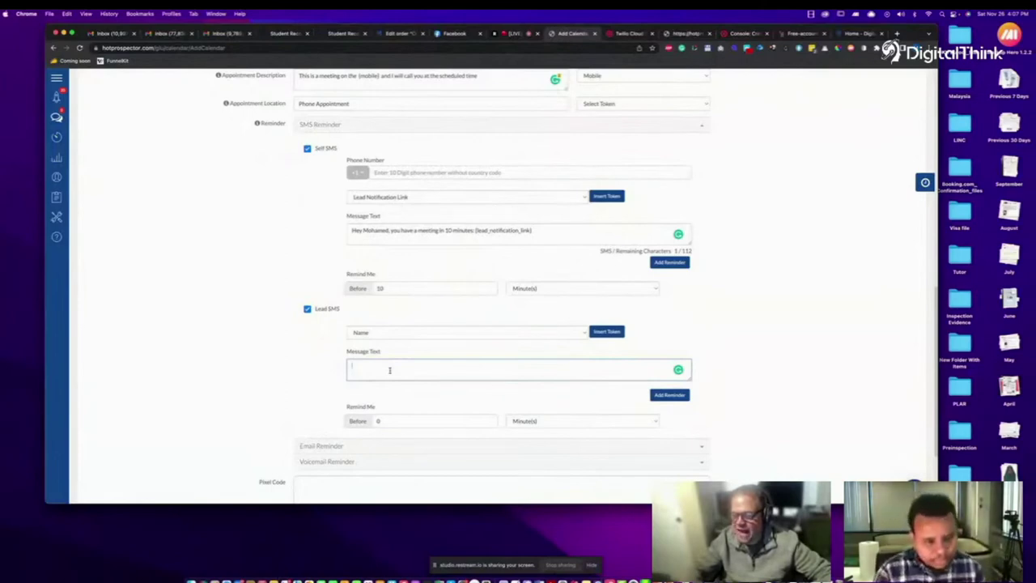
type("Hey")
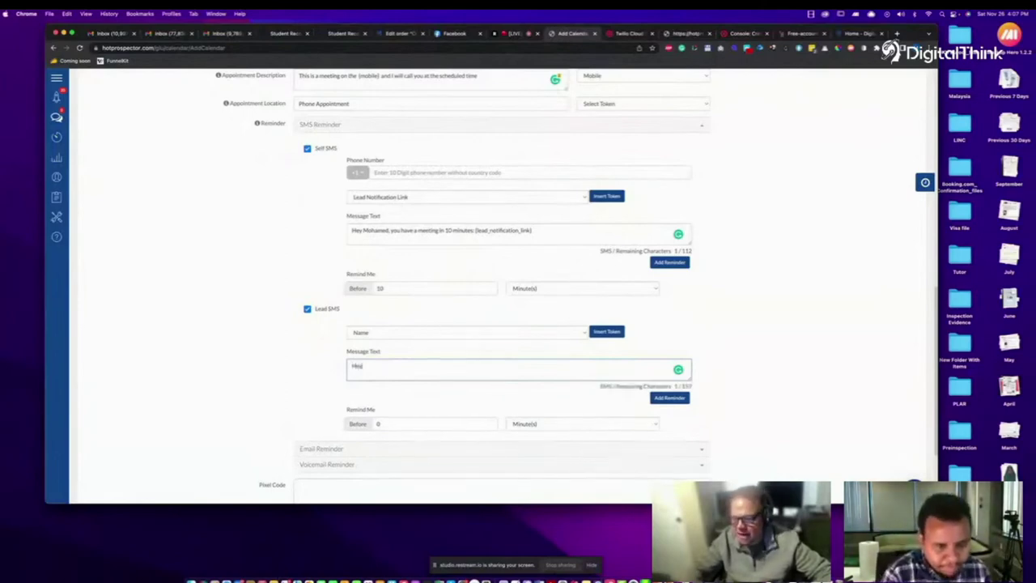
left_click(450, 331)
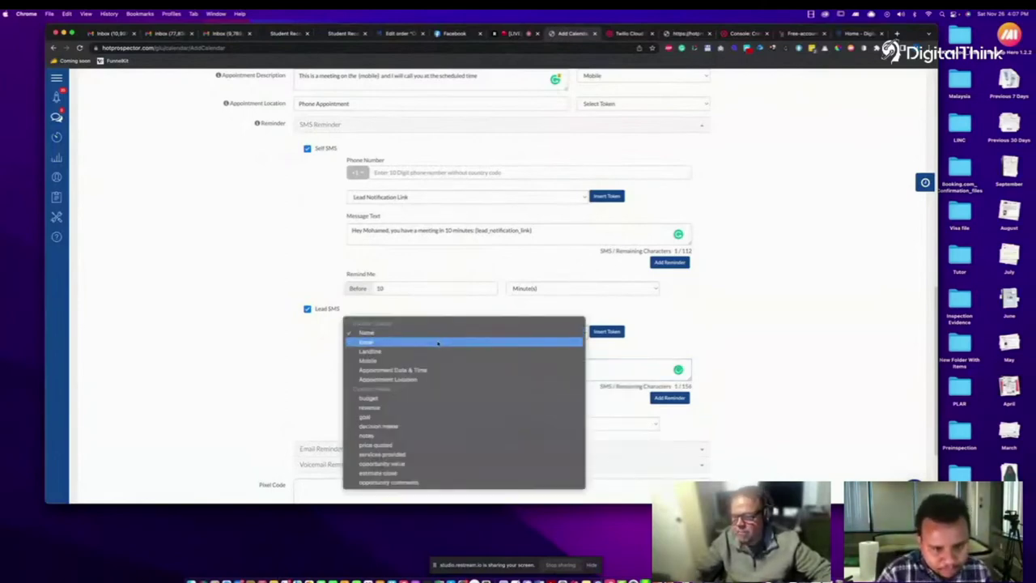
left_click(367, 332)
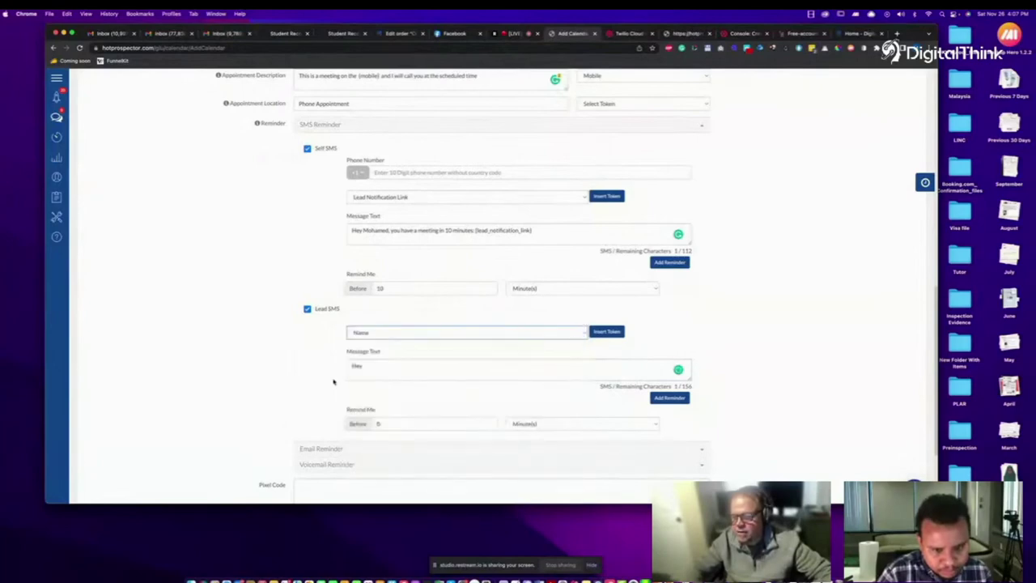
left_click(367, 369)
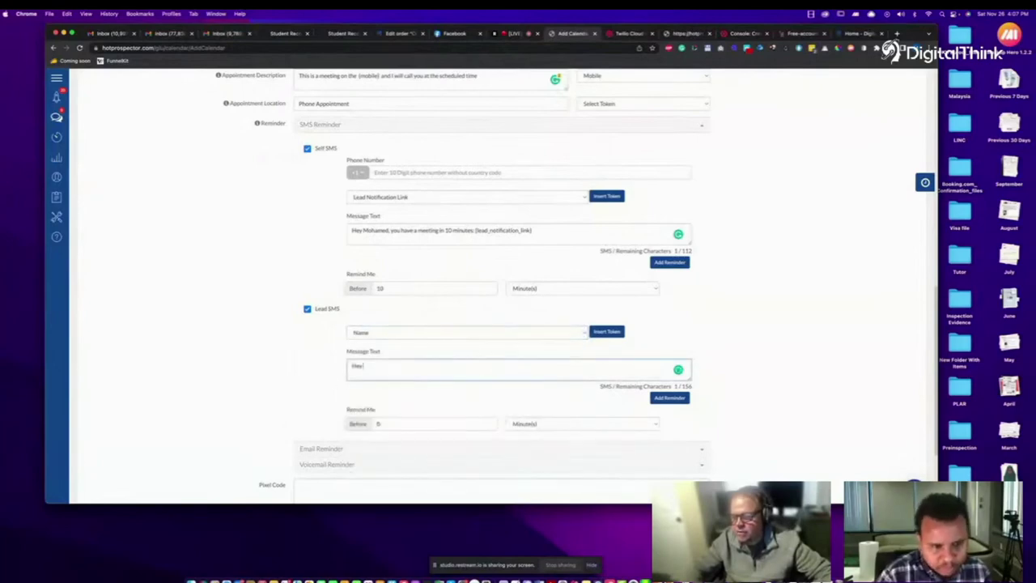
left_click(607, 331)
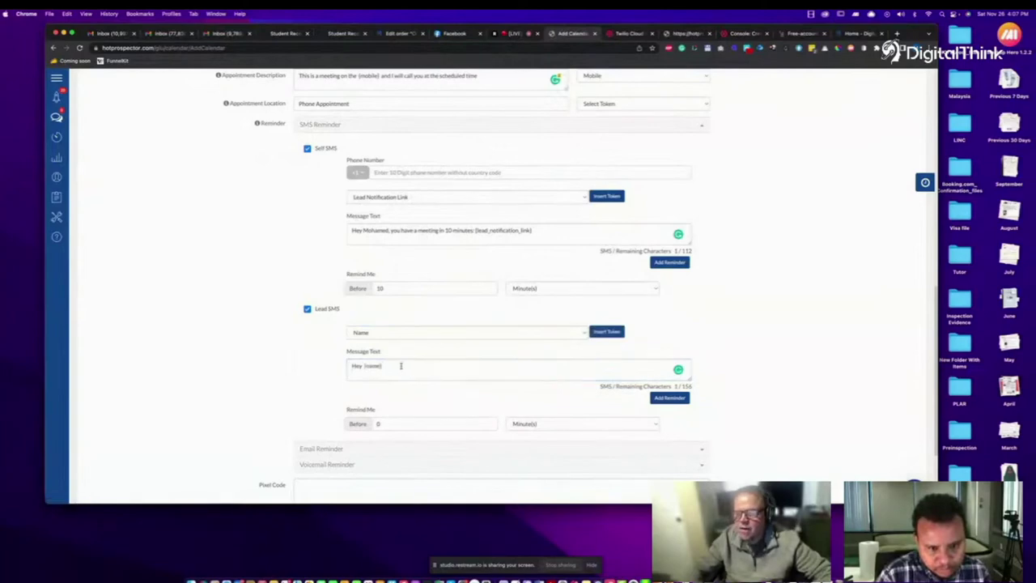
Step: Finish the lead message with "We have a meeting on" and the Appointment Date & Time token
type("We have a no")
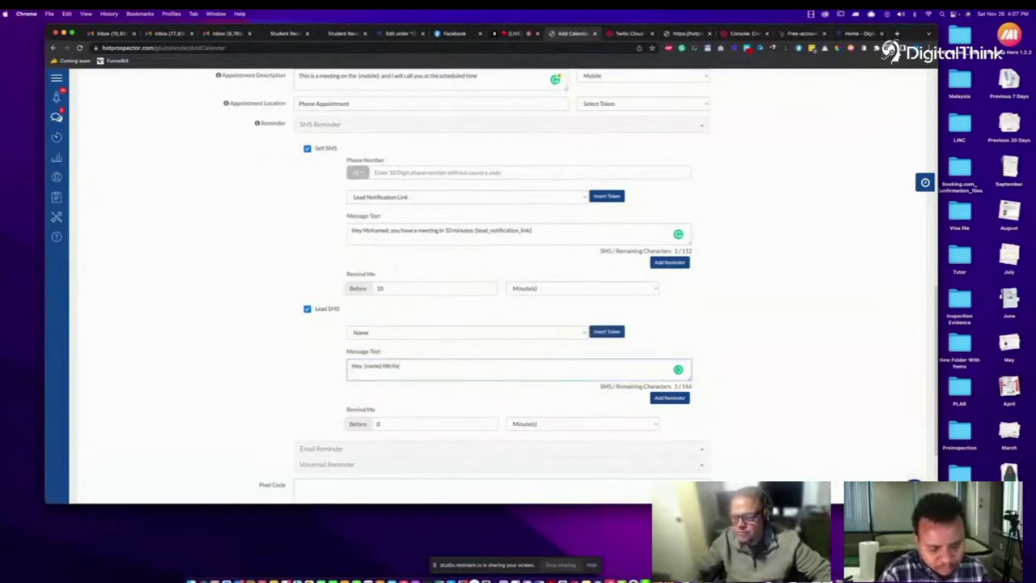
type("eting")
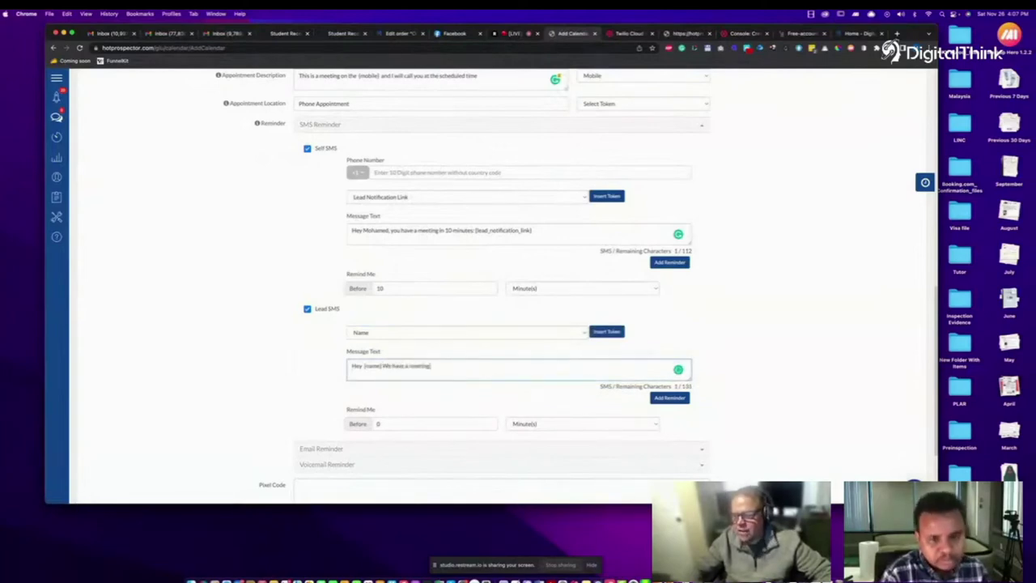
type(" at")
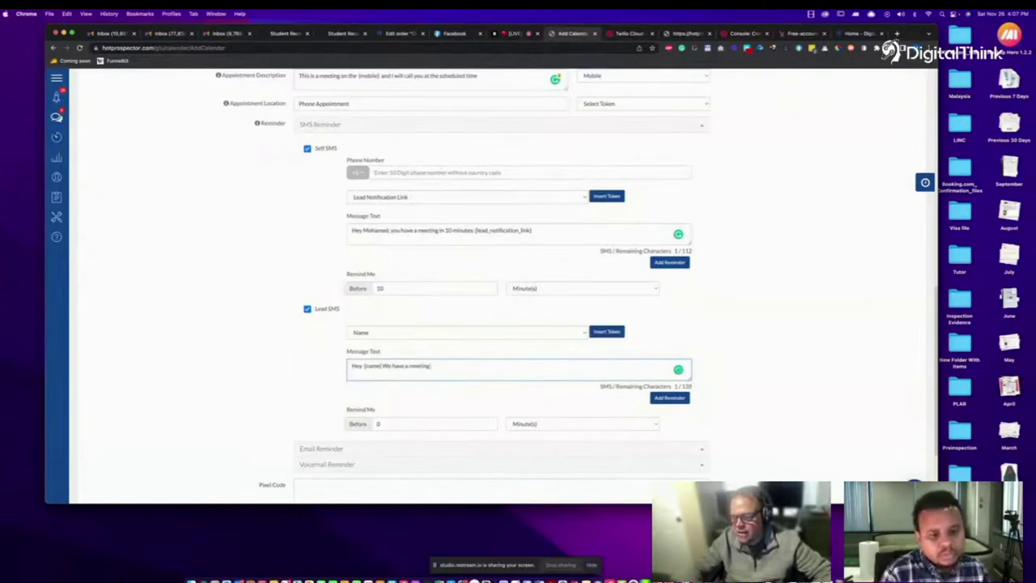
type(" {ti")
type("ing soo")
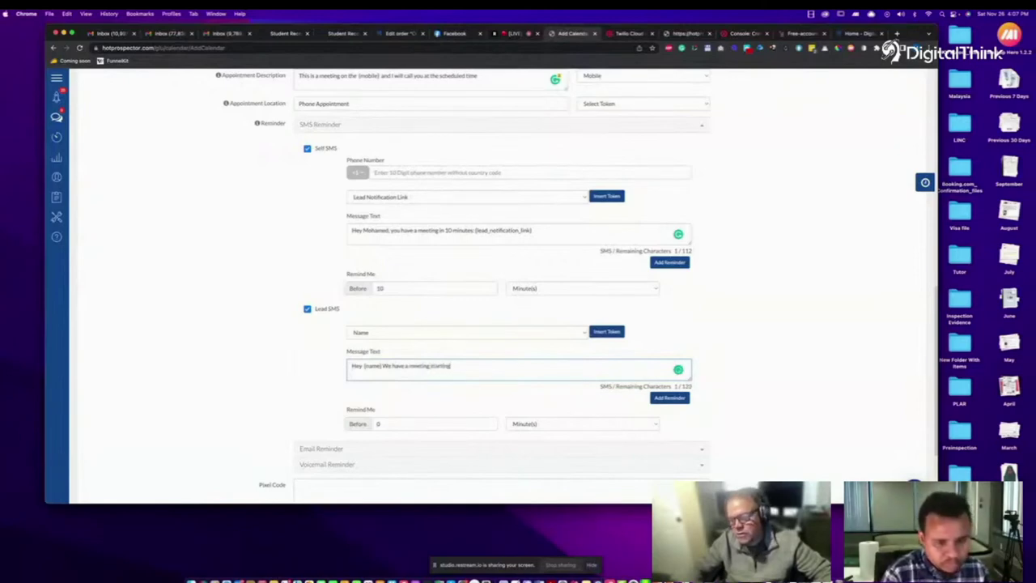
type("n!")
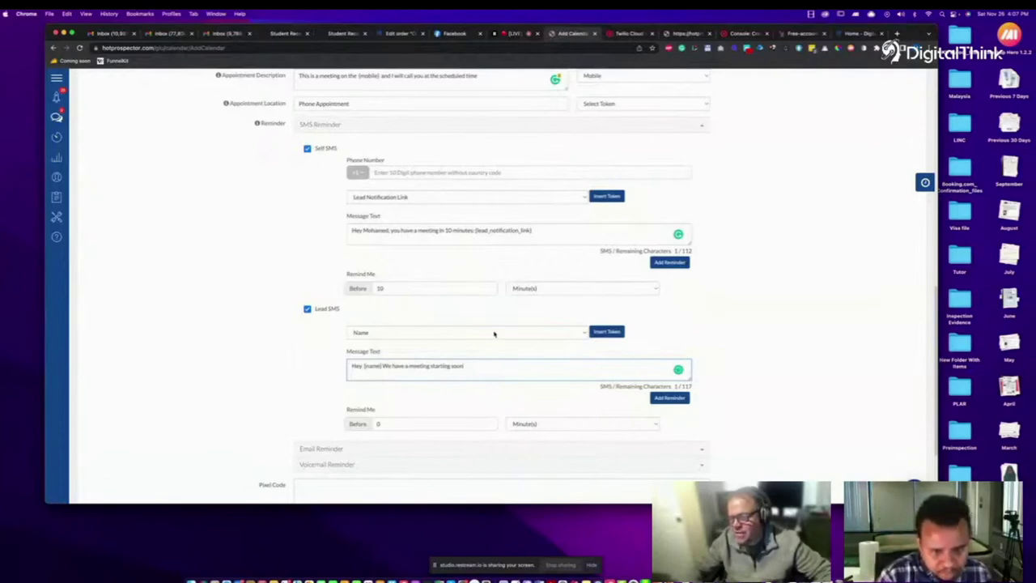
left_click(494, 334)
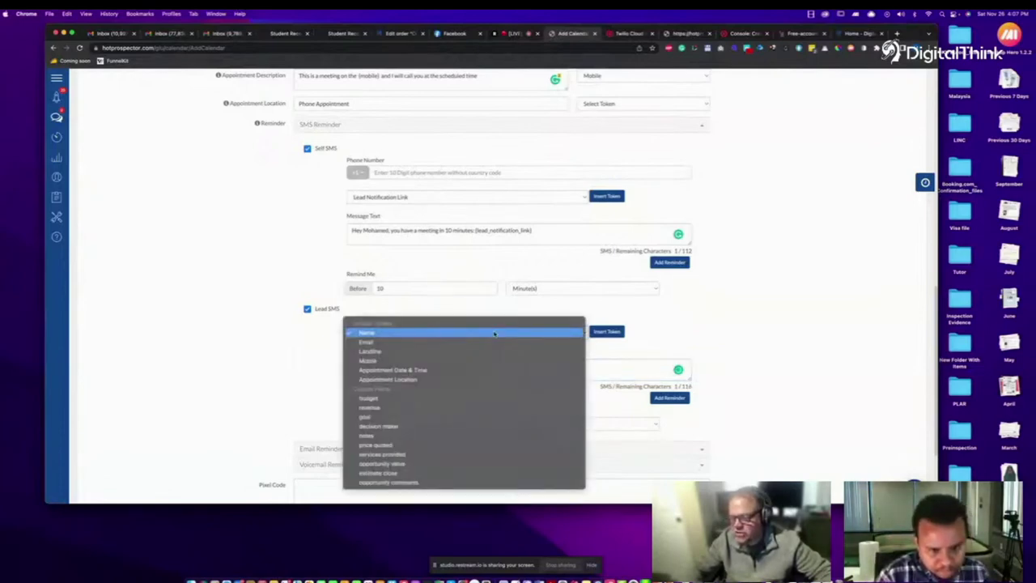
left_click(471, 370)
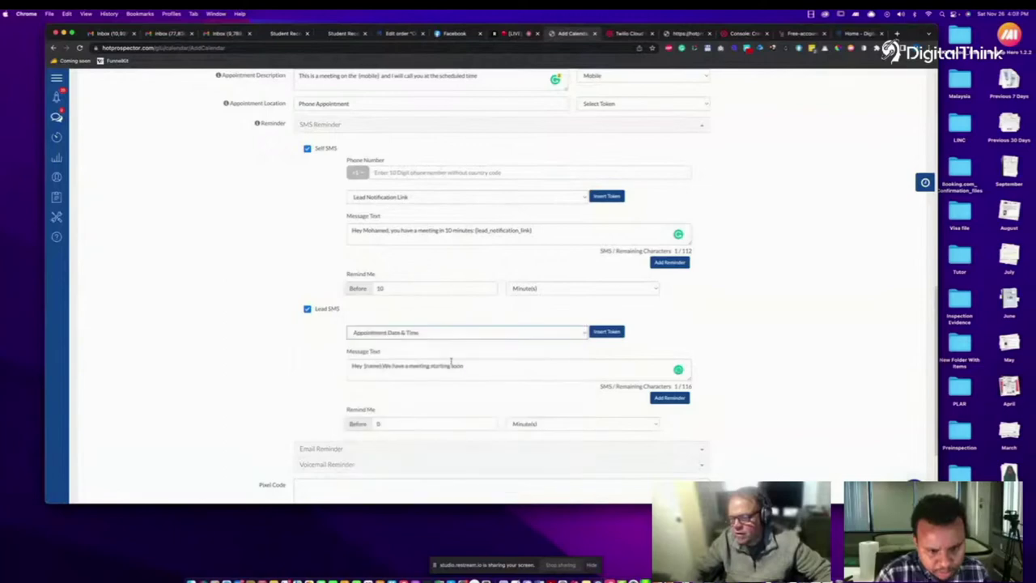
left_click(479, 366)
key("BackSpace")
key("BackSpace")
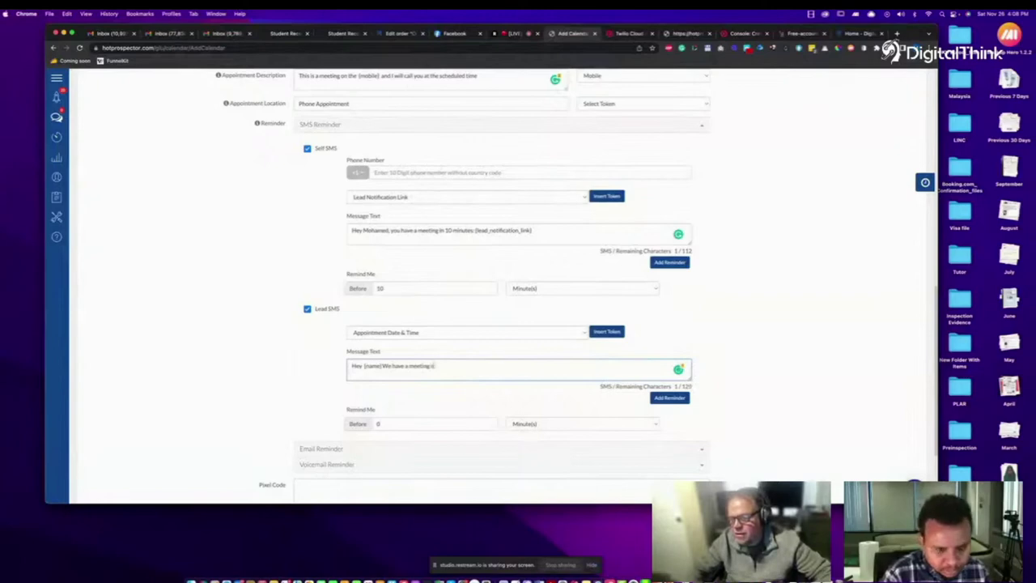
left_click(608, 331)
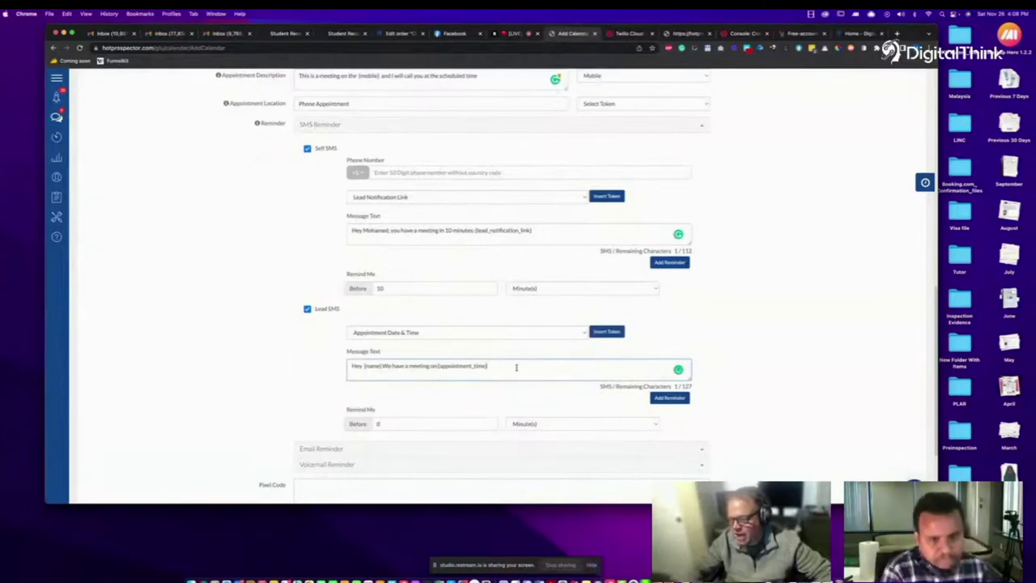
scroll(517, 368, "down", 2)
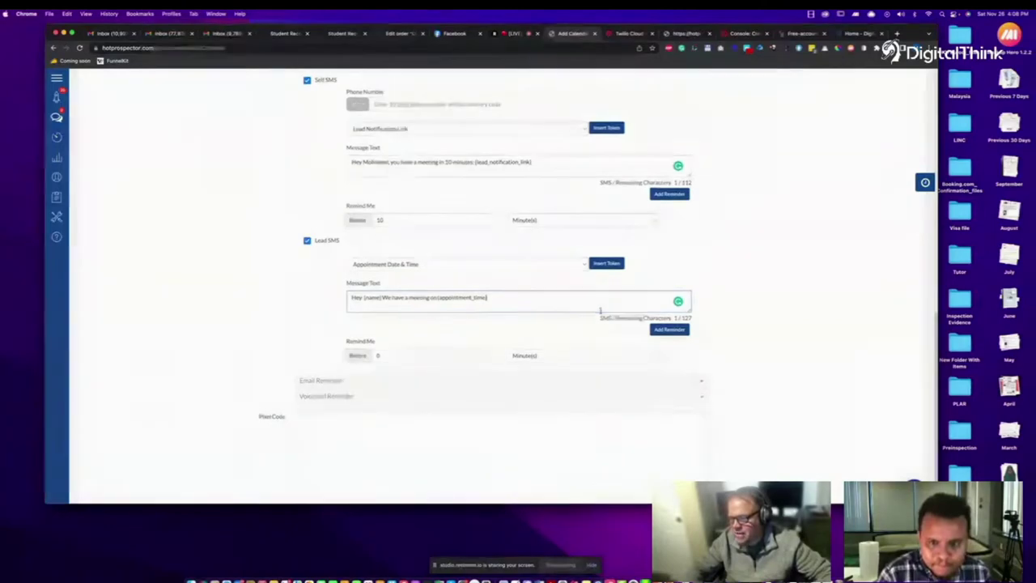
Step: Time the lead SMS reminder for 1 Day(s) before the appointment
left_click(411, 358)
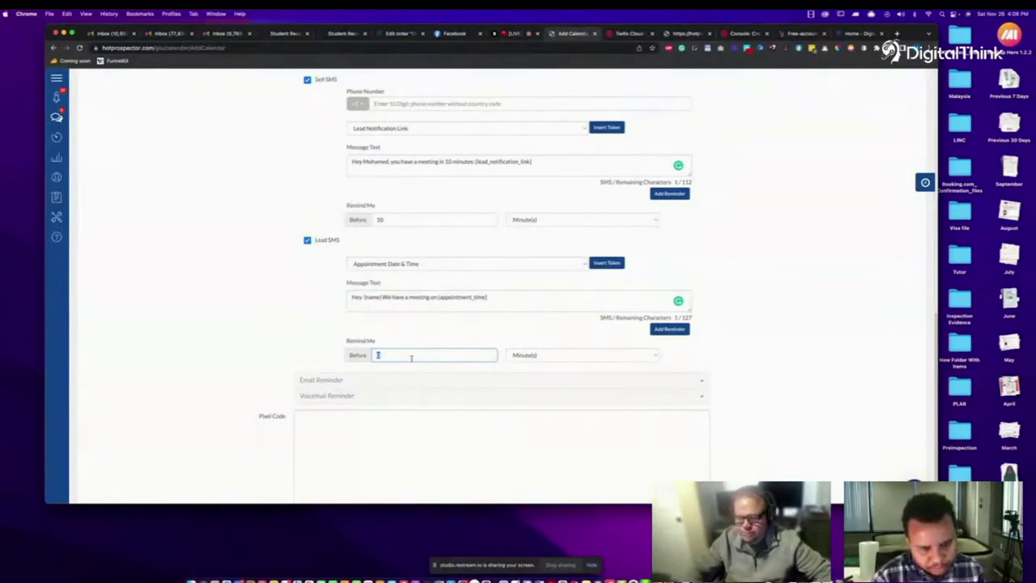
type("5")
left_click(547, 359)
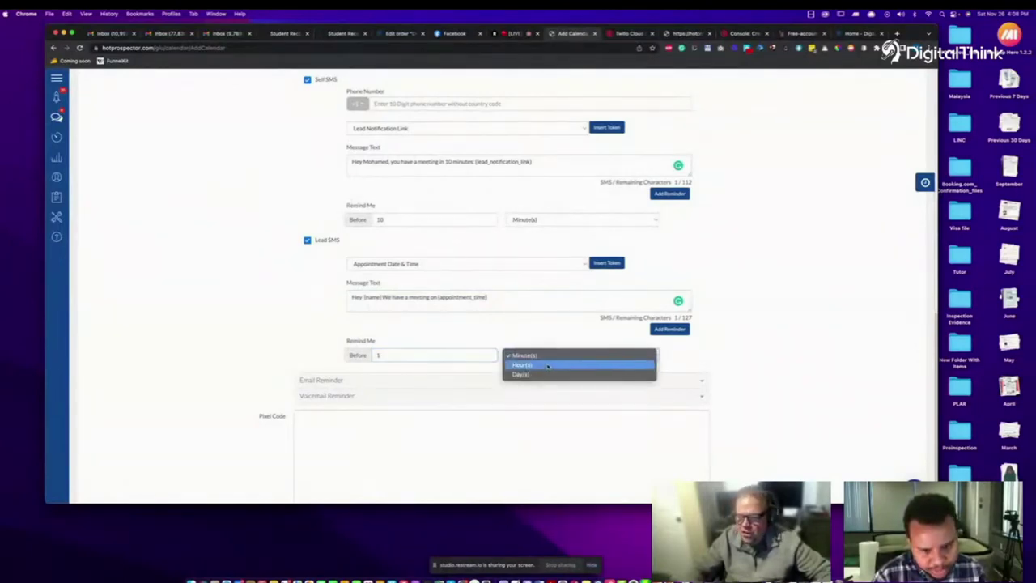
left_click(547, 375)
left_click(407, 358)
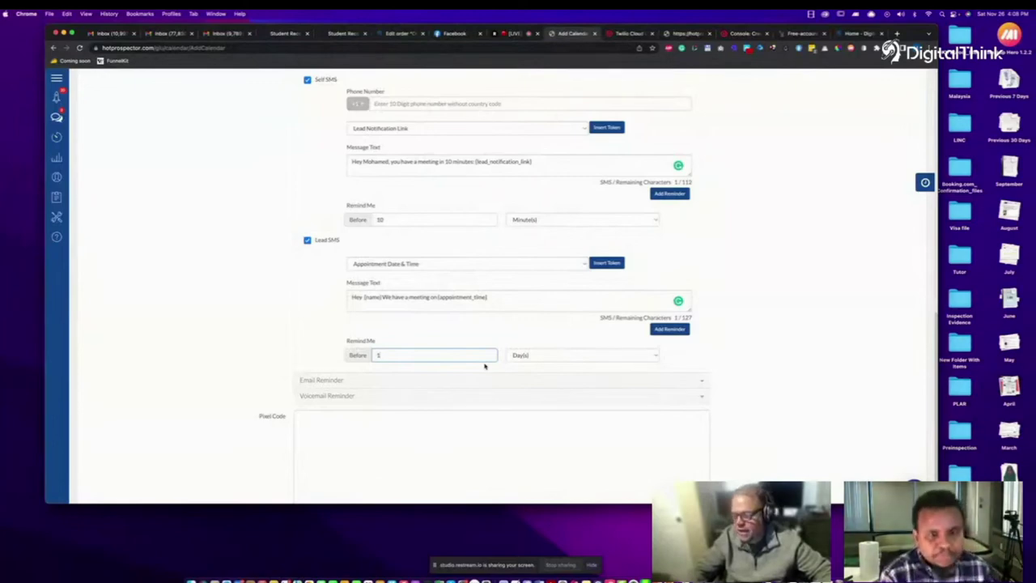
scroll(485, 366, "down", 2)
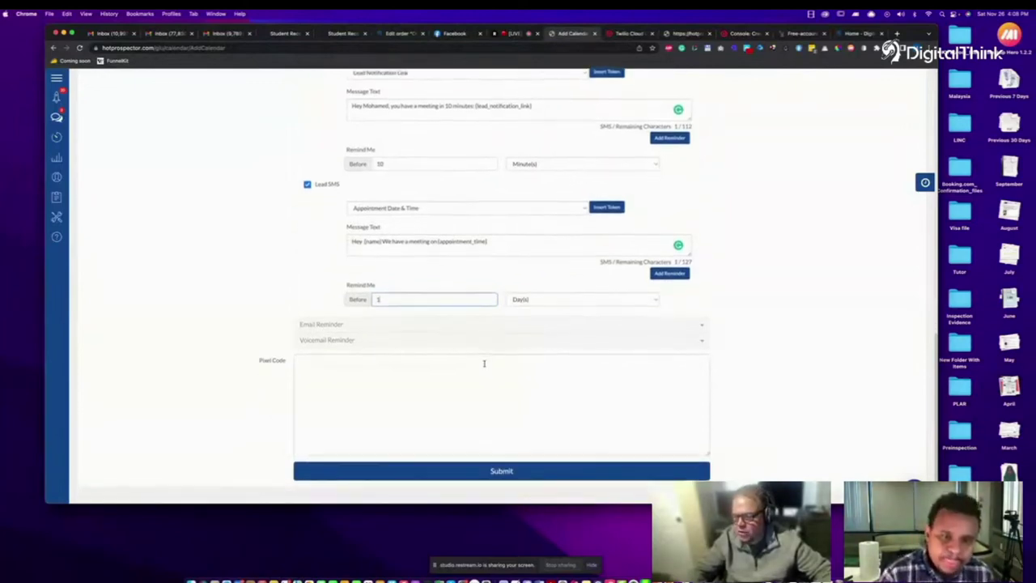
Step: Submit the Schoolpoint calendar form, which returns flagging the self SMS phone number as required
left_click(428, 387)
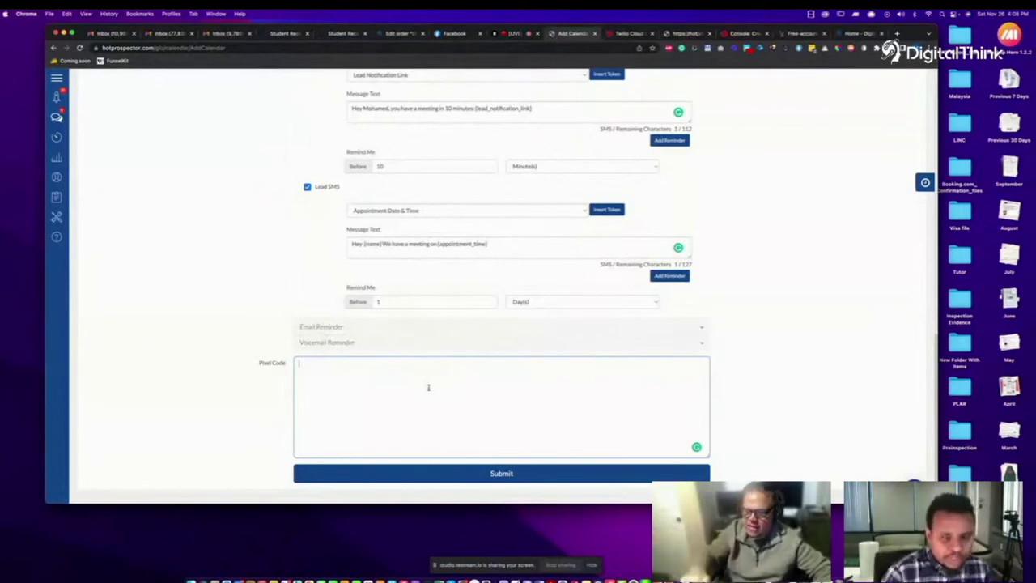
scroll(429, 387, "up", 5)
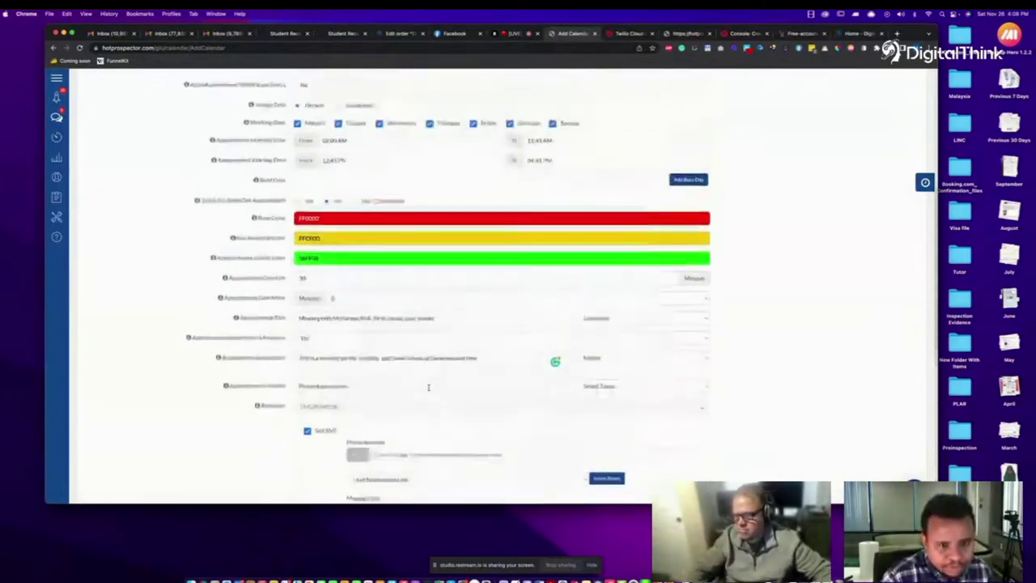
scroll(428, 387, "down", 10)
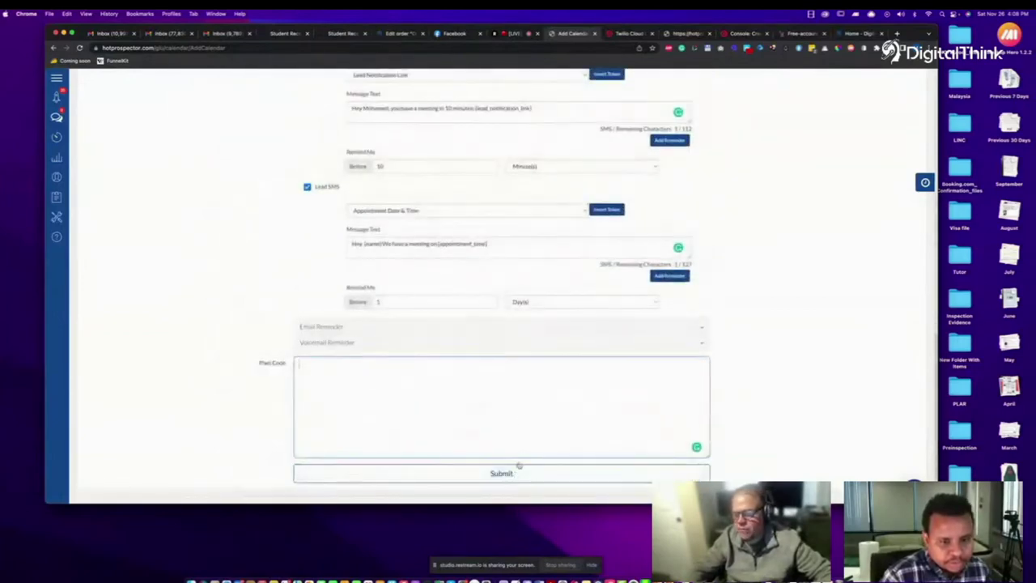
scroll(539, 410, "up", 10)
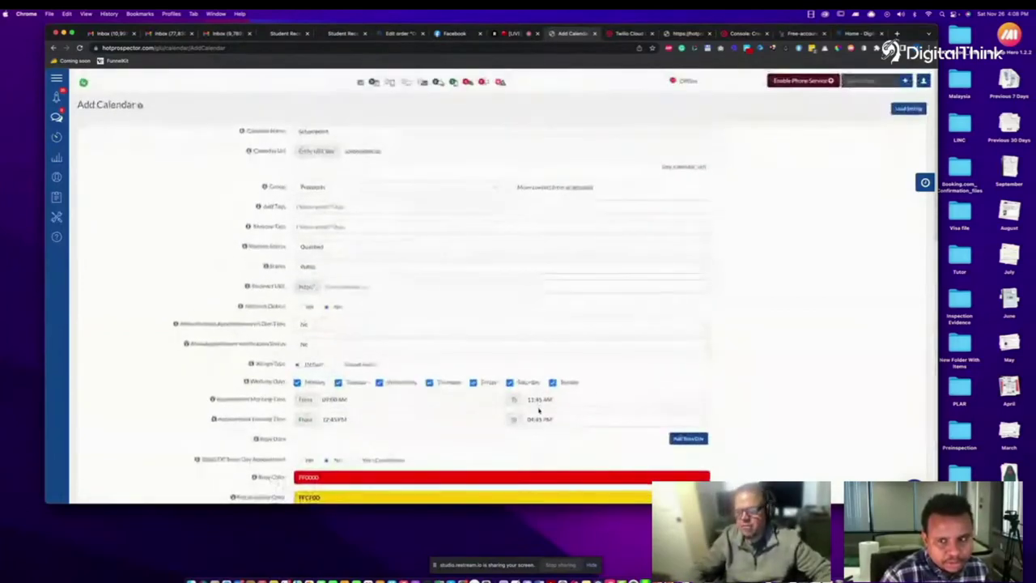
scroll(539, 410, "down", 10)
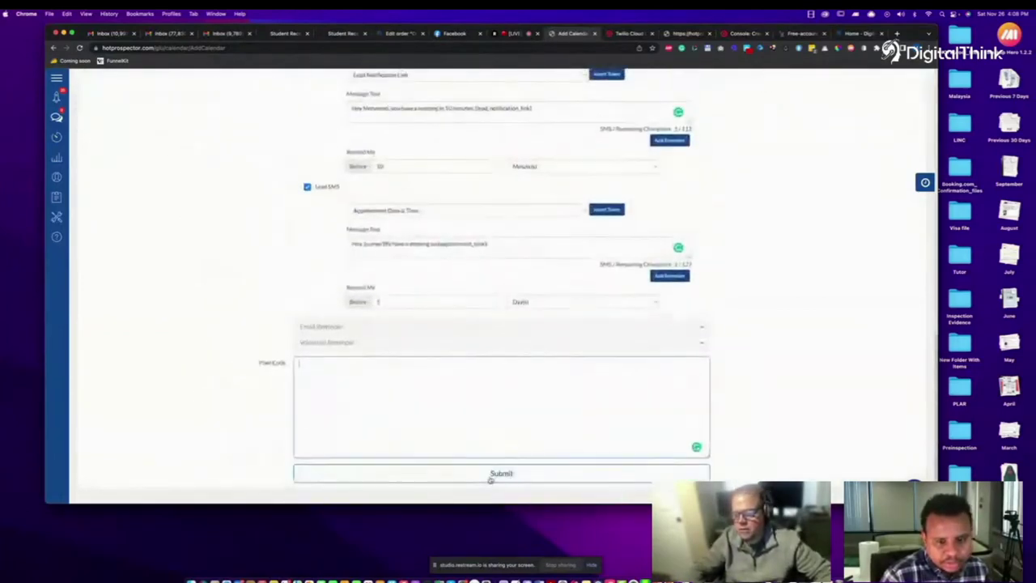
left_click(490, 480)
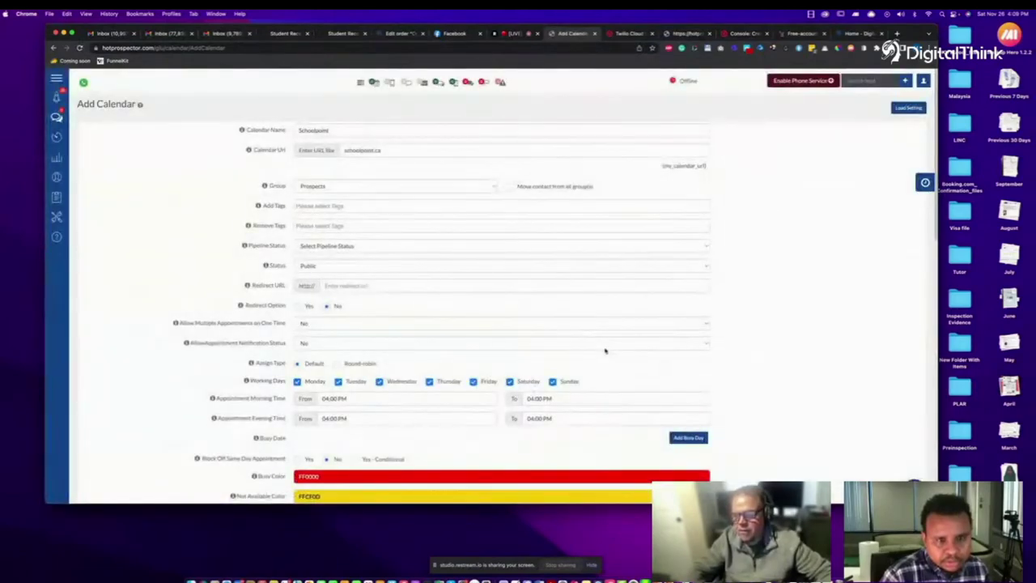
scroll(604, 350, "down", 5)
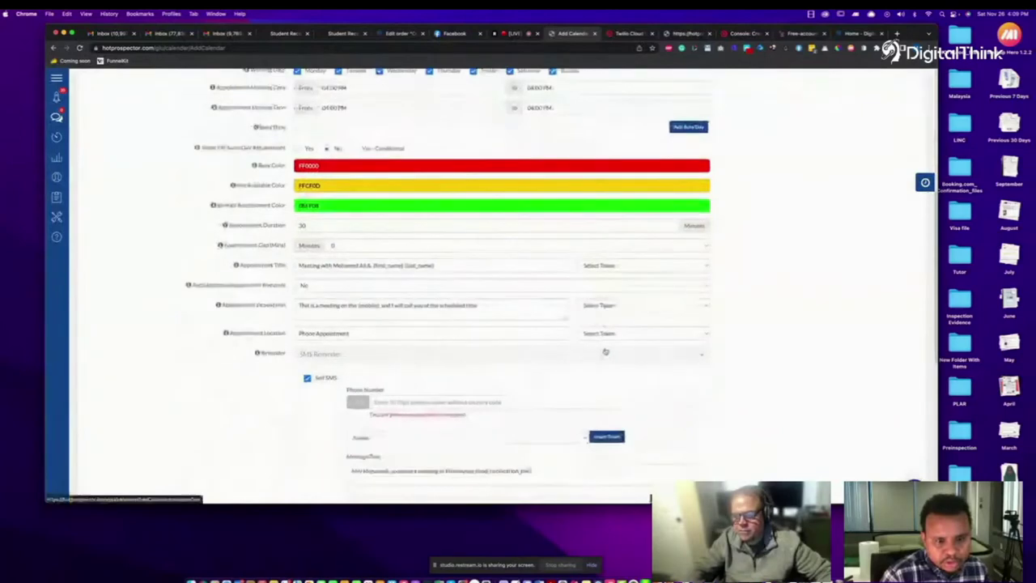
scroll(604, 351, "down", 2)
Step: Enter the self SMS phone number and submit, adding Schoolpoint to the Calendar List
left_click(416, 345)
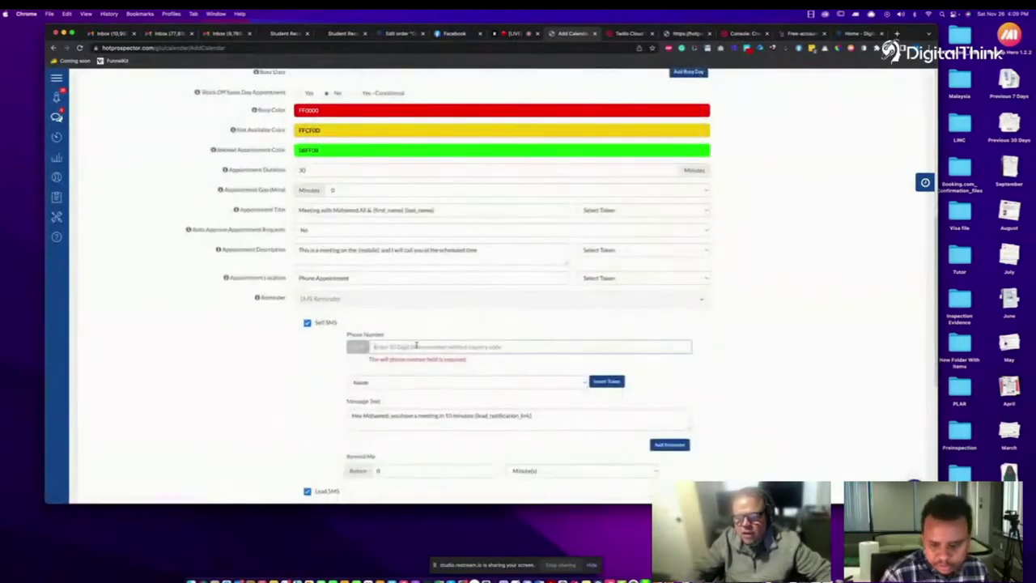
type("111")
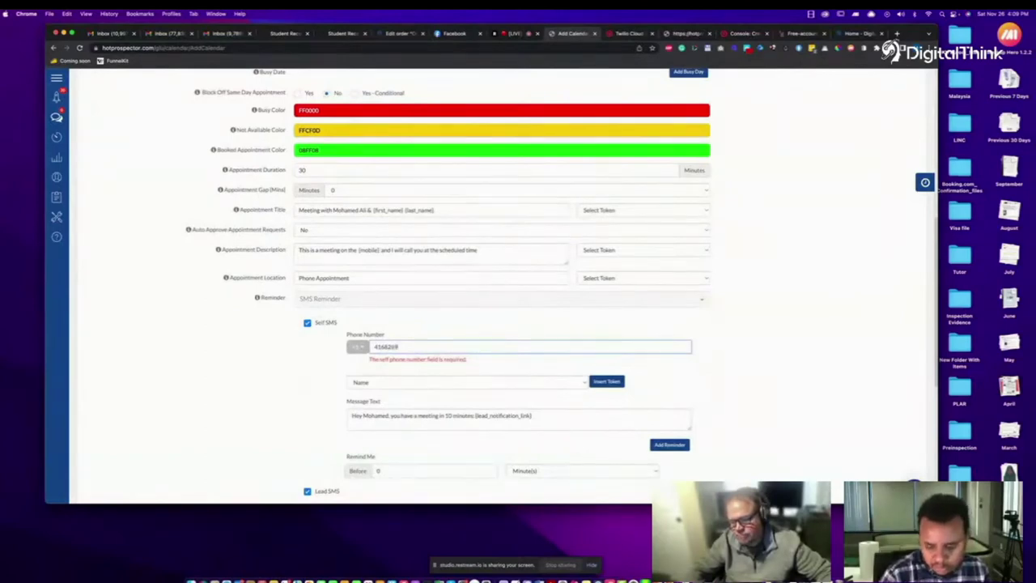
scroll(423, 351, "down", 5)
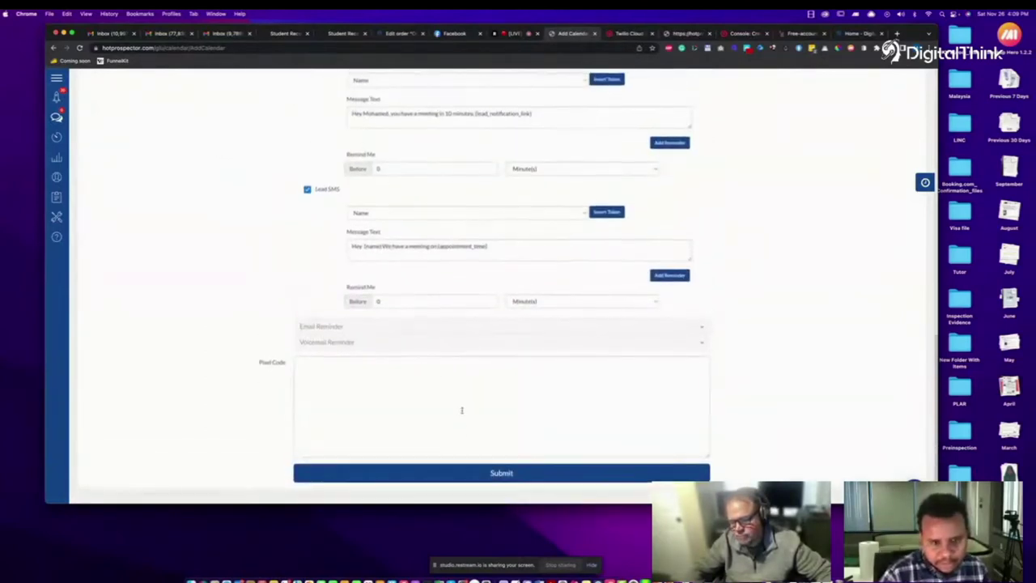
left_click(465, 473)
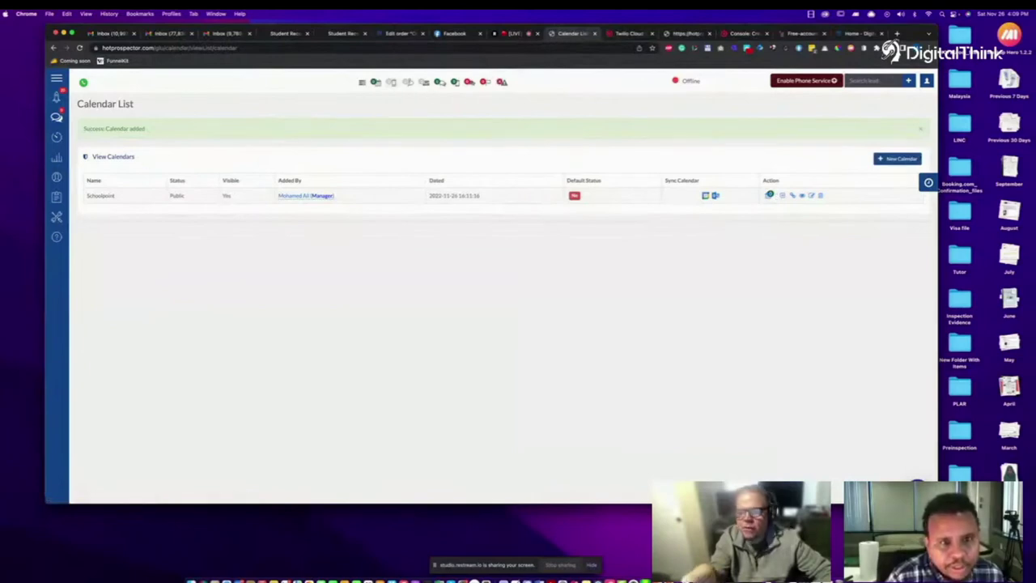
Step: Reload the Calendar List and switch Schoolpoint's Default Status to Yes, confirming the change
left_click(376, 82)
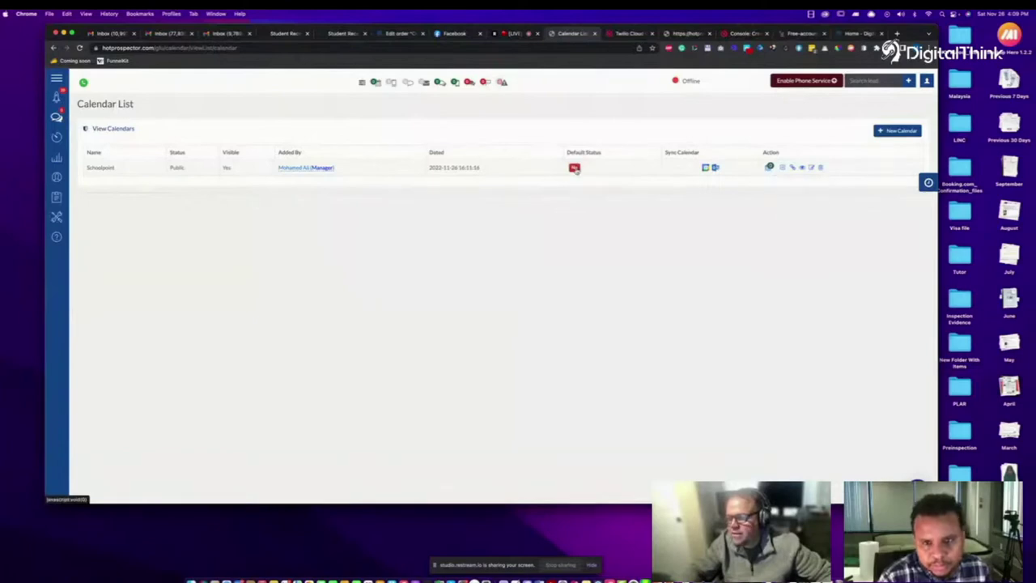
left_click(575, 168)
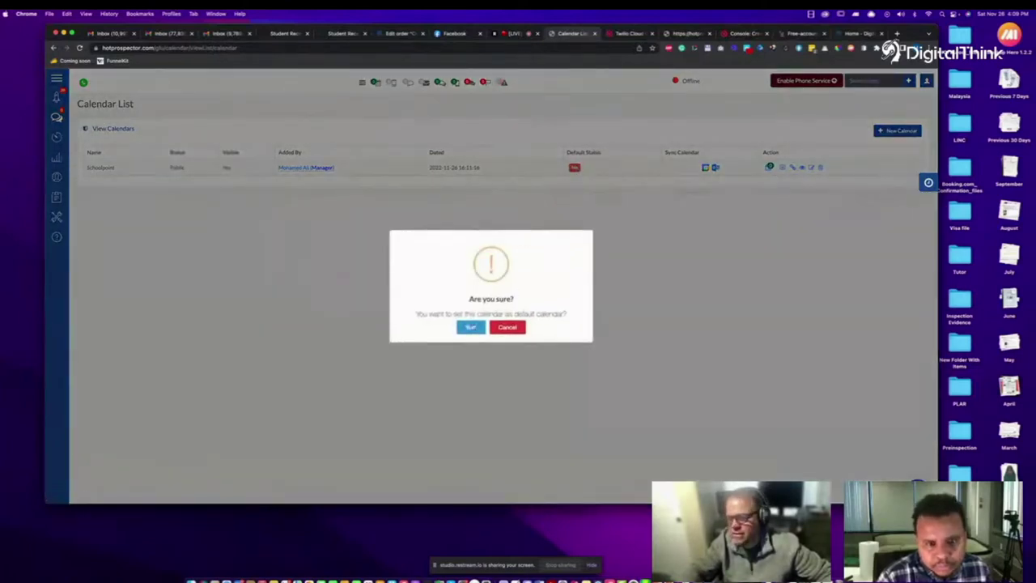
left_click(471, 327)
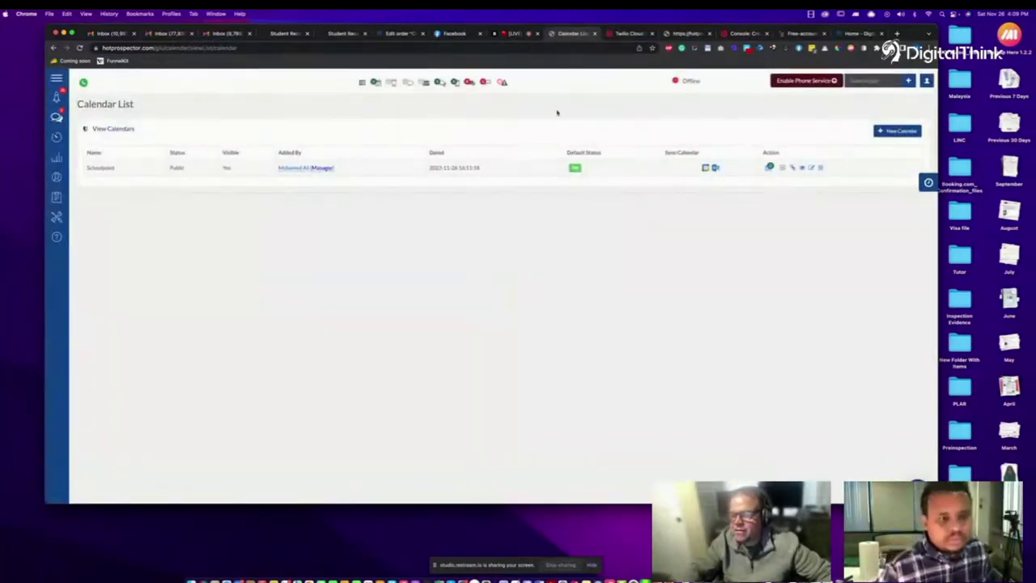
Step: View Schoolpoint's empty Nov 20–26, 2022 appointment week, then return to its calendar settings
left_click(378, 83)
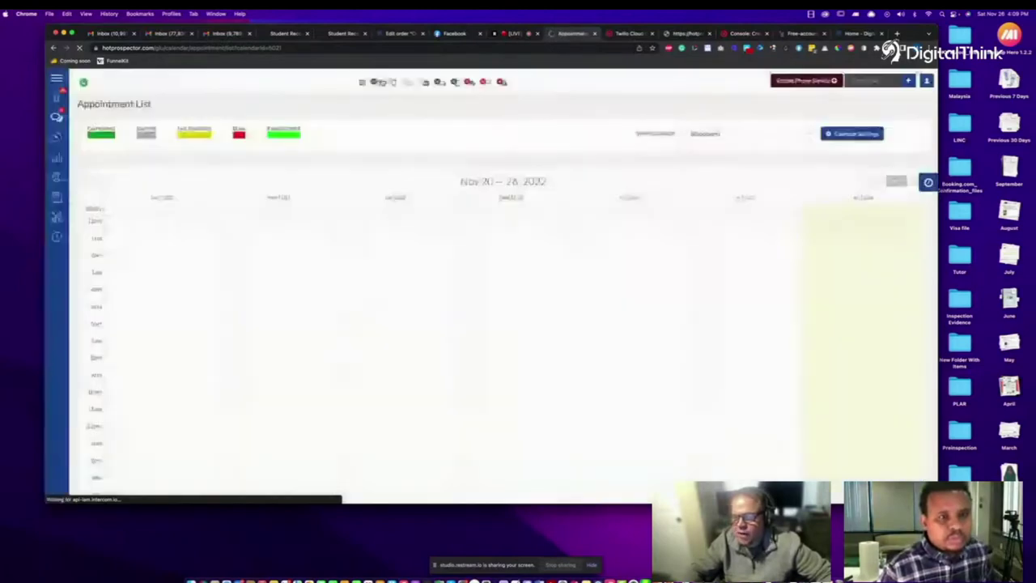
scroll(576, 147, "down", 5)
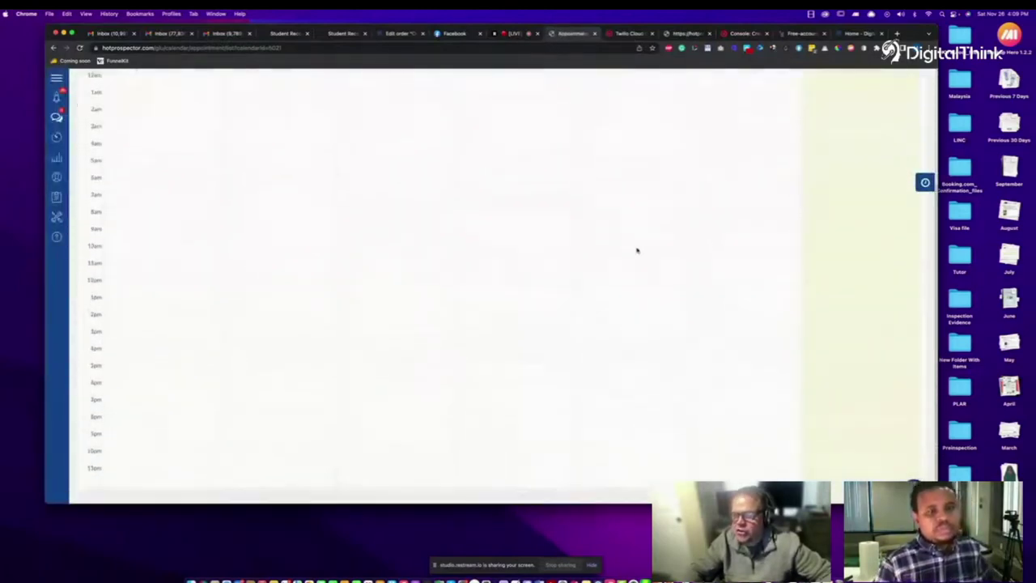
scroll(636, 250, "up", 5)
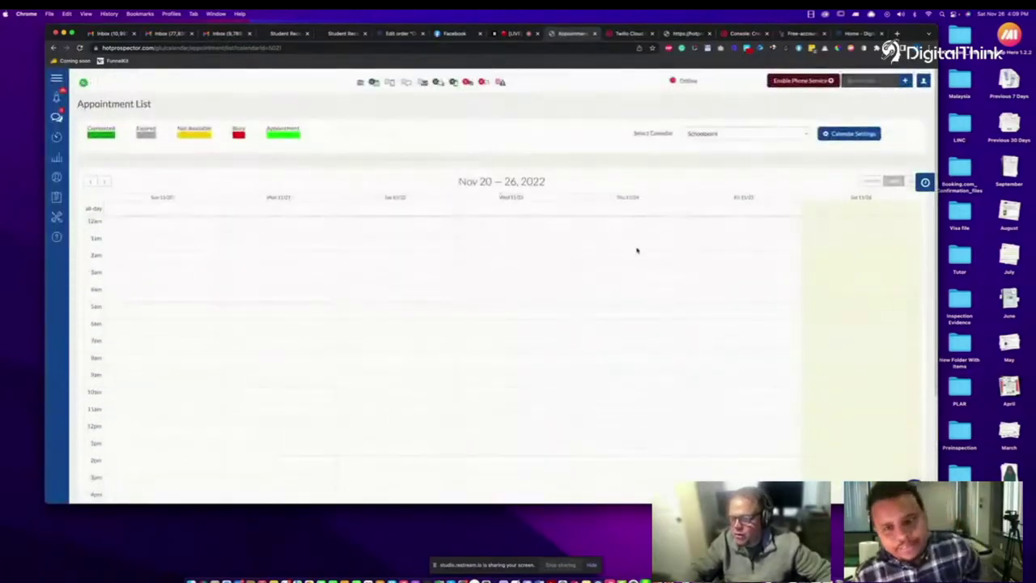
left_click(737, 136)
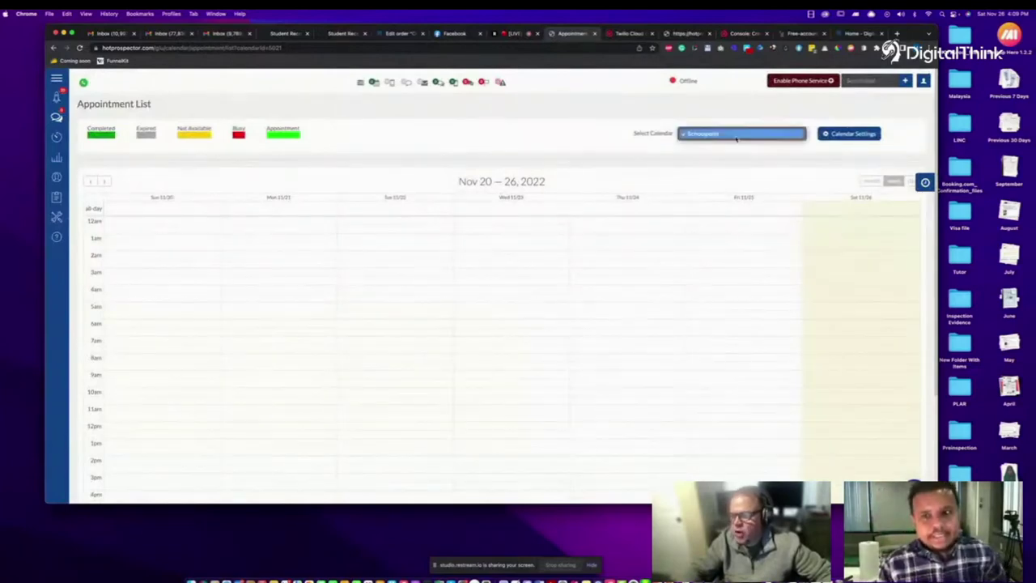
left_click(736, 136)
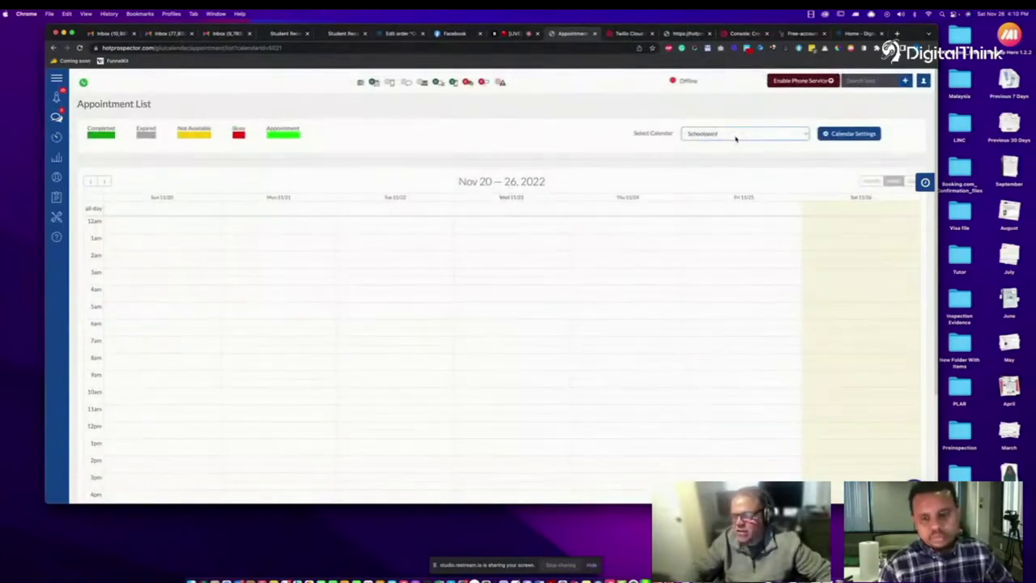
left_click(846, 134)
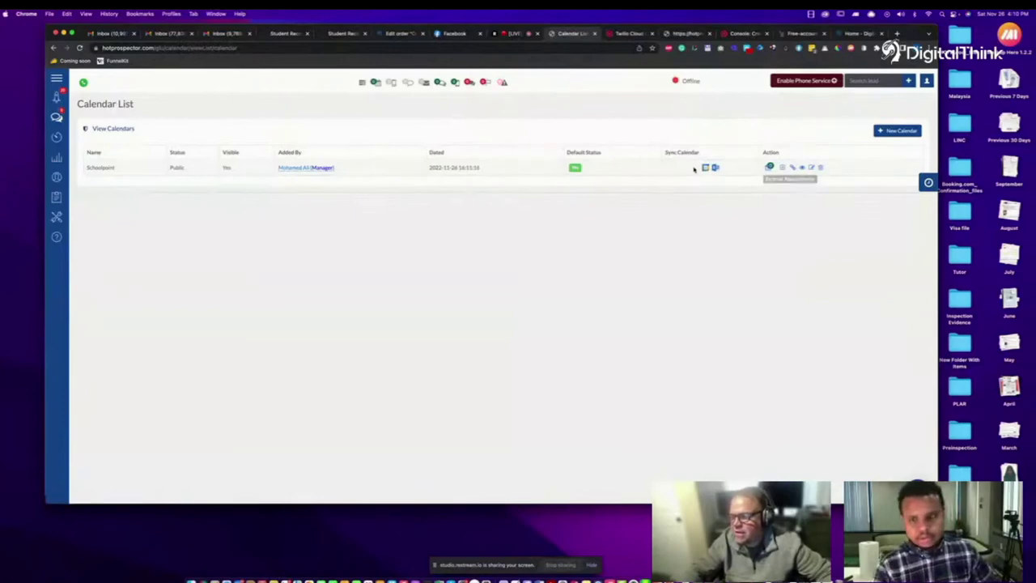
Step: Open Schoolpoint's embed-code booking URL in a new browser tab
left_click(794, 168)
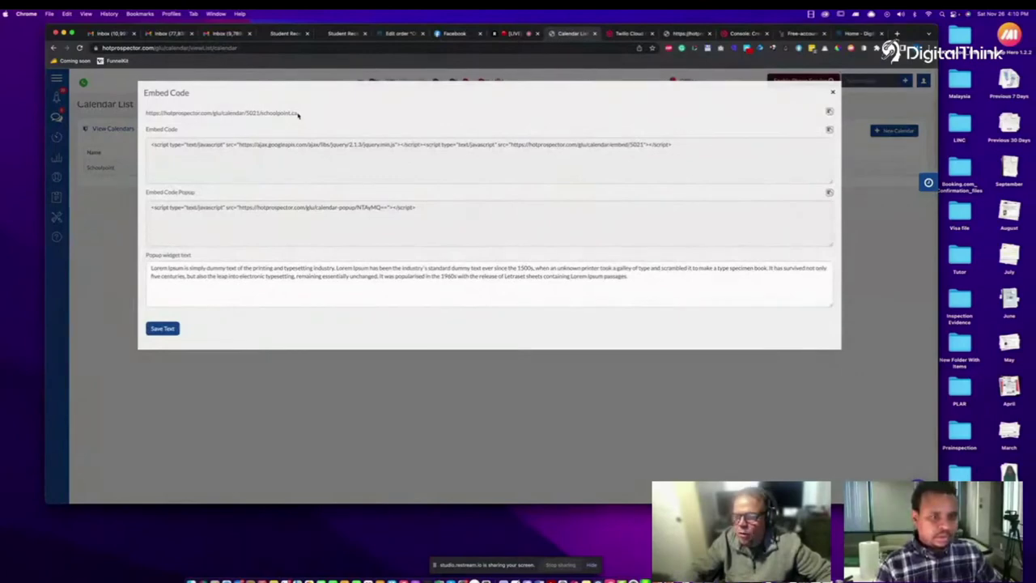
left_click_drag(298, 115, 144, 114)
right_click(192, 115)
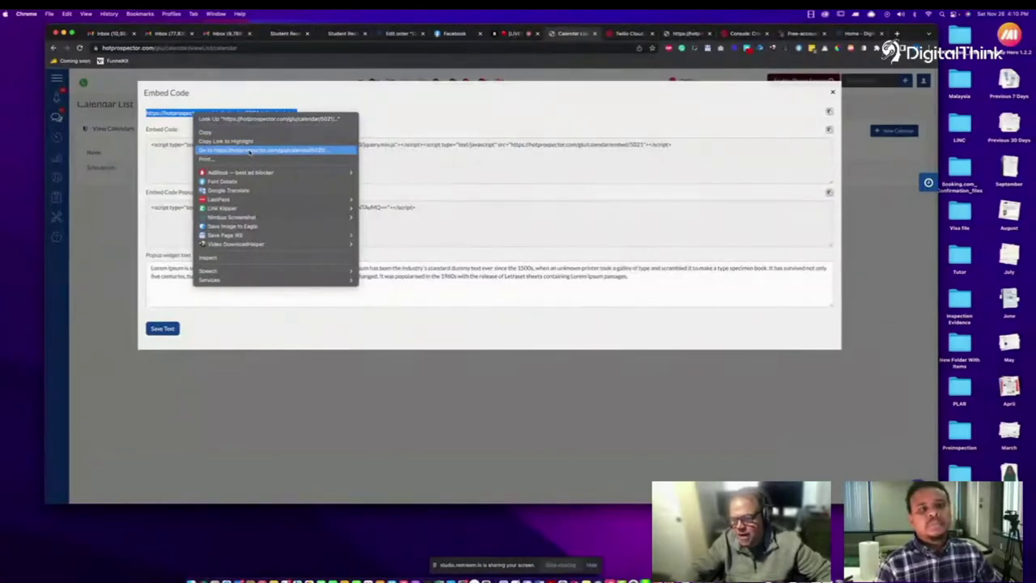
left_click(249, 151)
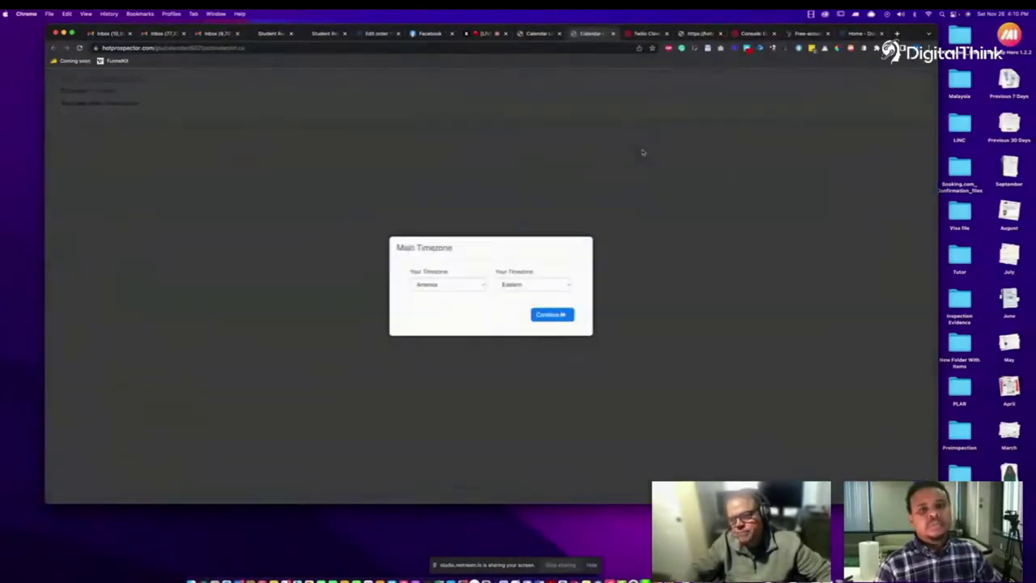
Step: Accept the America/Eastern timezone and select Wed, Nov 30, 2022 after dismissing the past-date alert
left_click(546, 315)
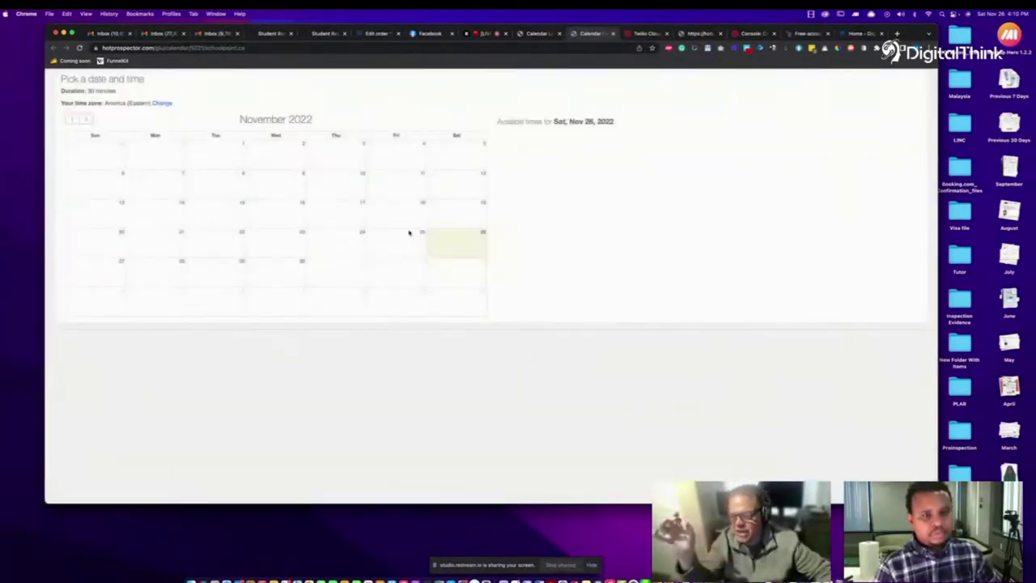
left_click(197, 214)
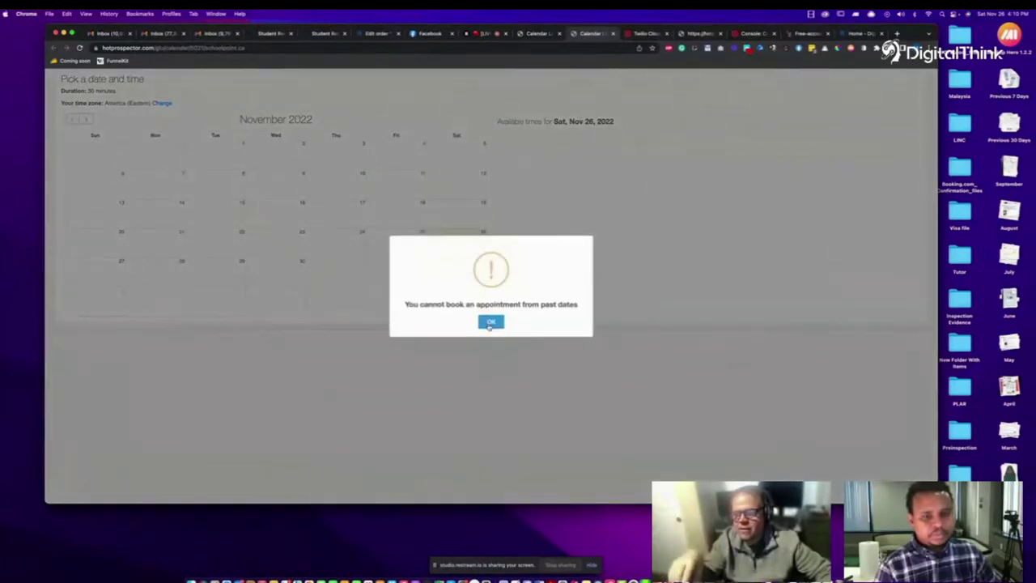
left_click(327, 253)
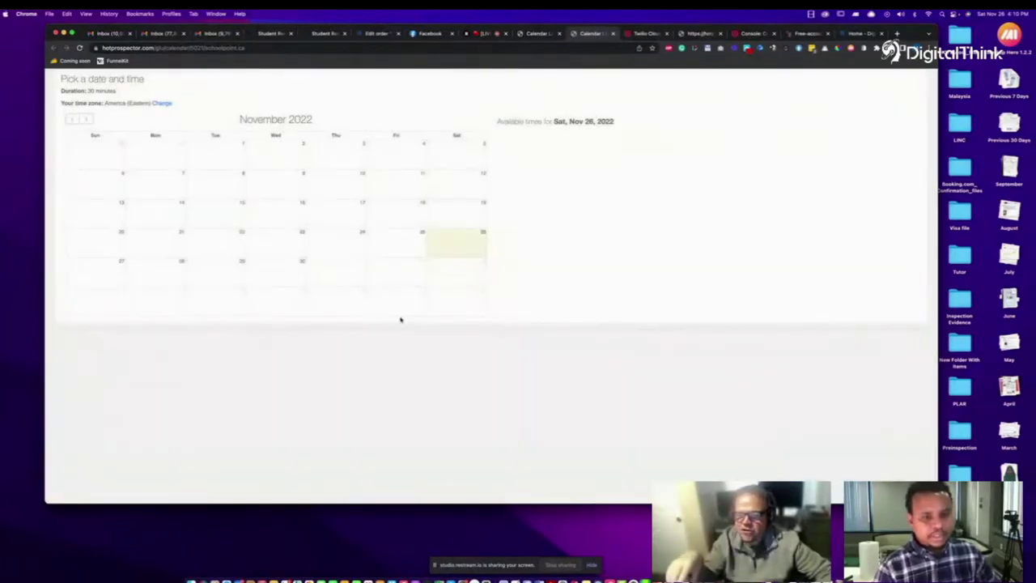
left_click(281, 280)
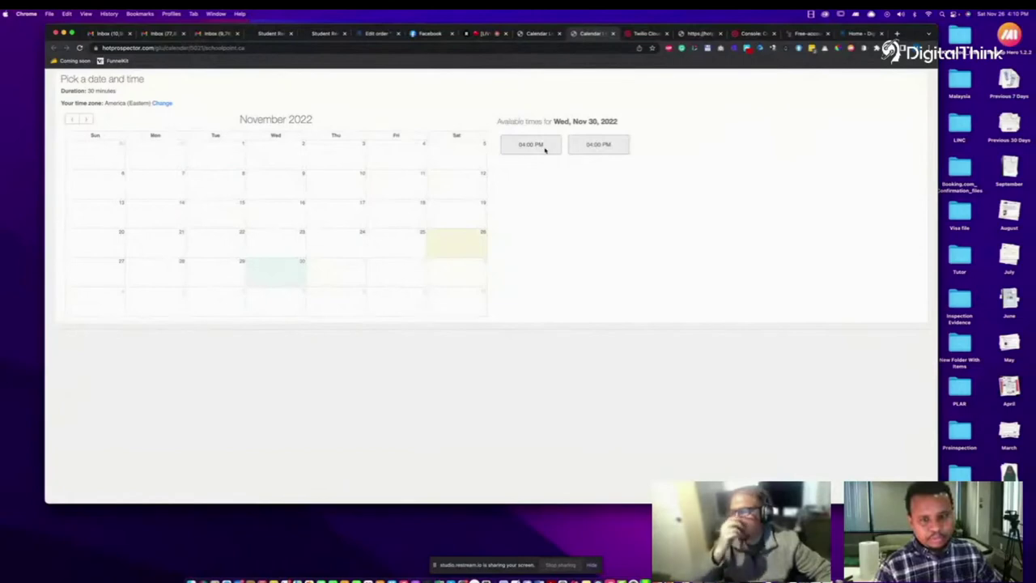
Step: Choose the 04:00 PM slot and continue to the Add Appointment form
left_click(545, 148)
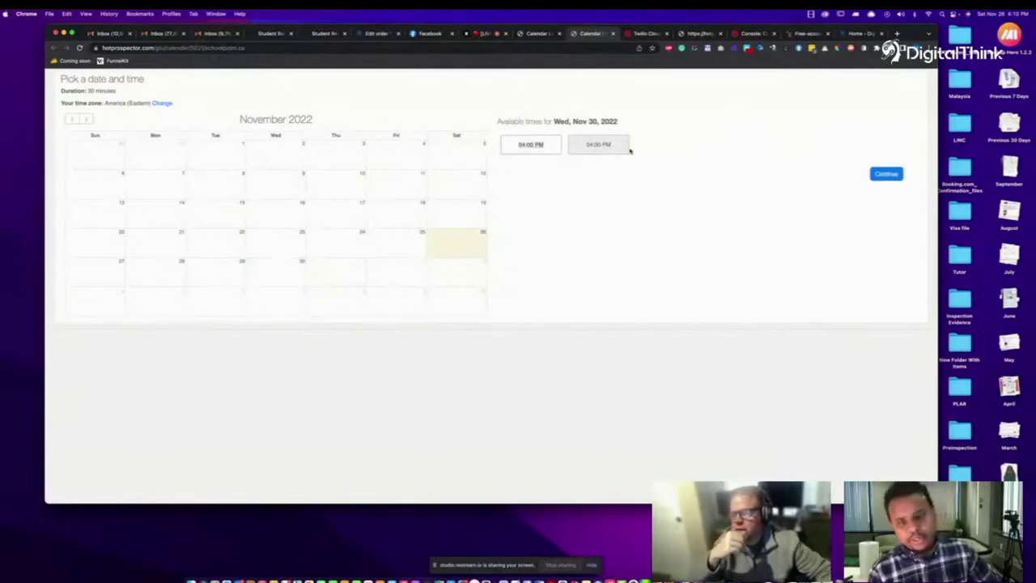
left_click(884, 175)
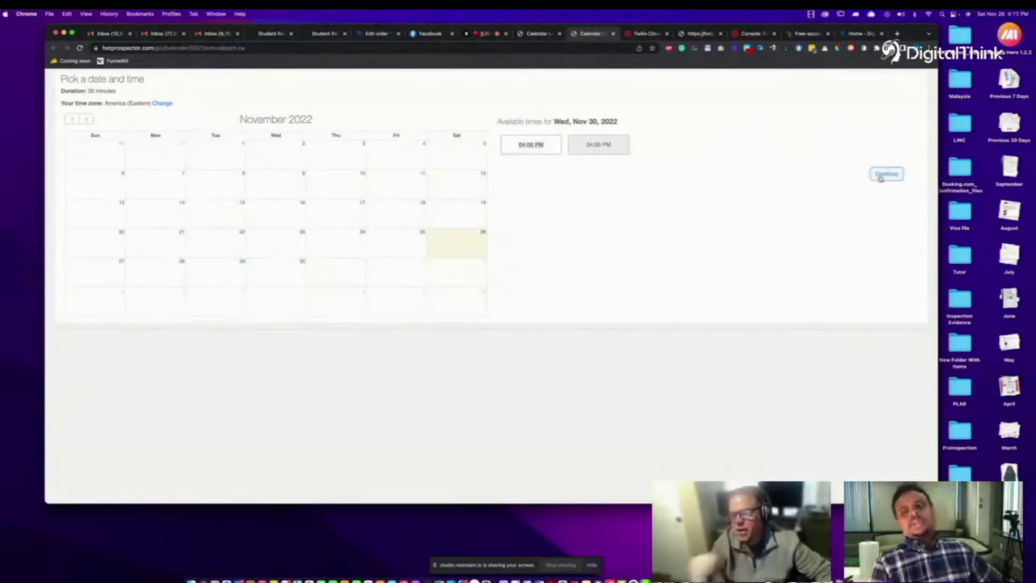
left_click(597, 147)
left_click(543, 145)
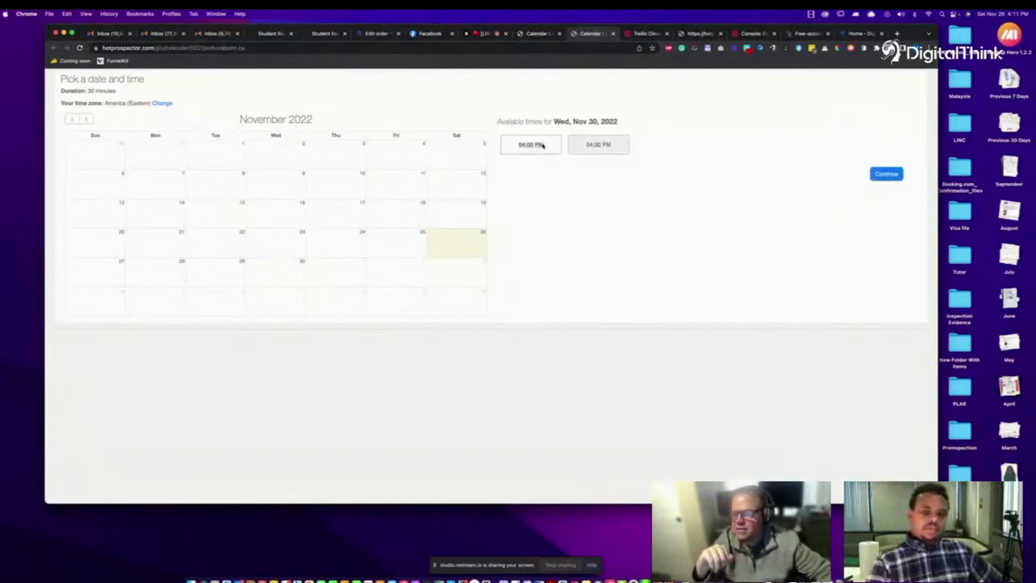
left_click(887, 176)
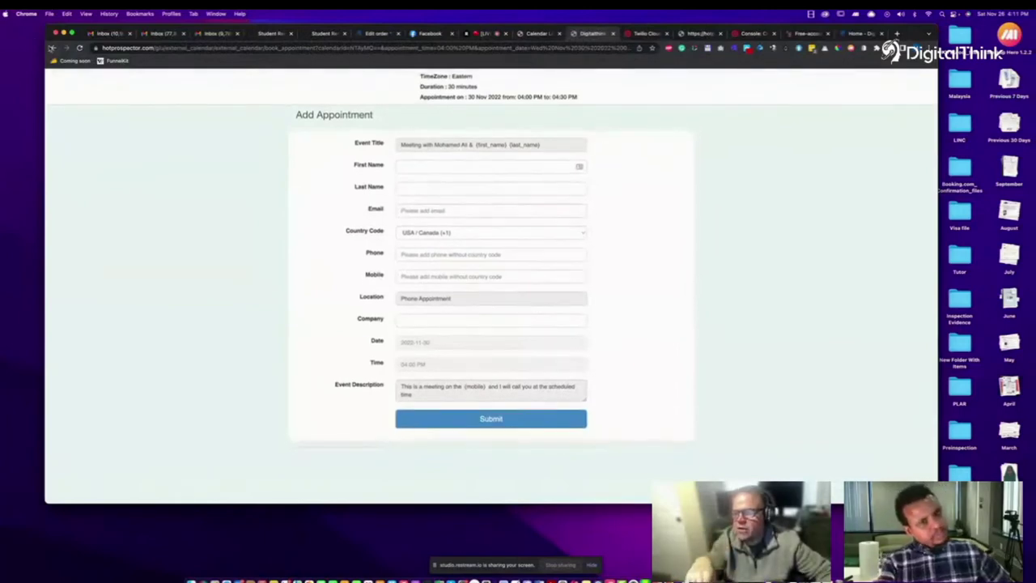
Step: Return to the Calendar List tab and close the Embed Code window
left_click(548, 34)
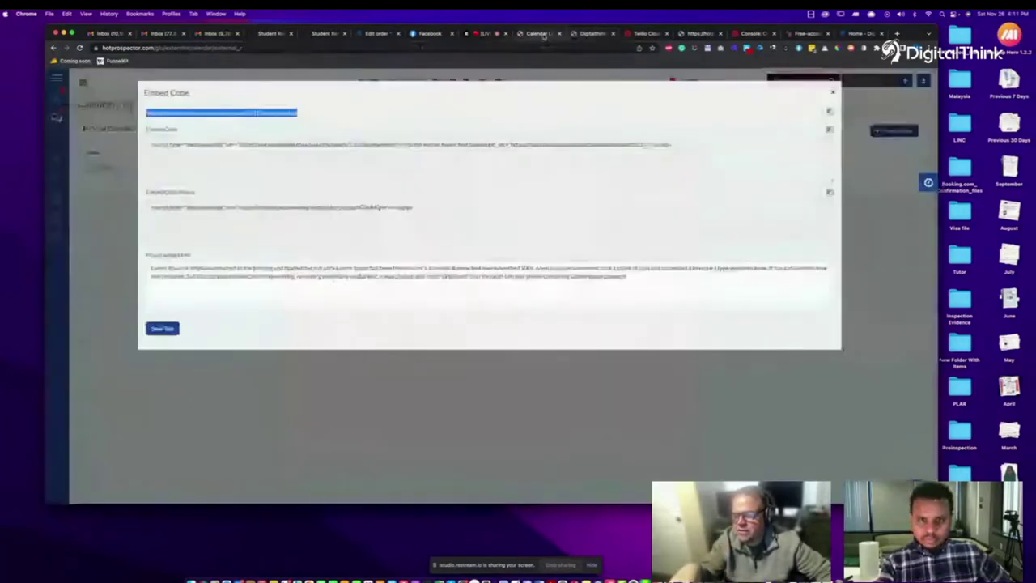
left_click(833, 95)
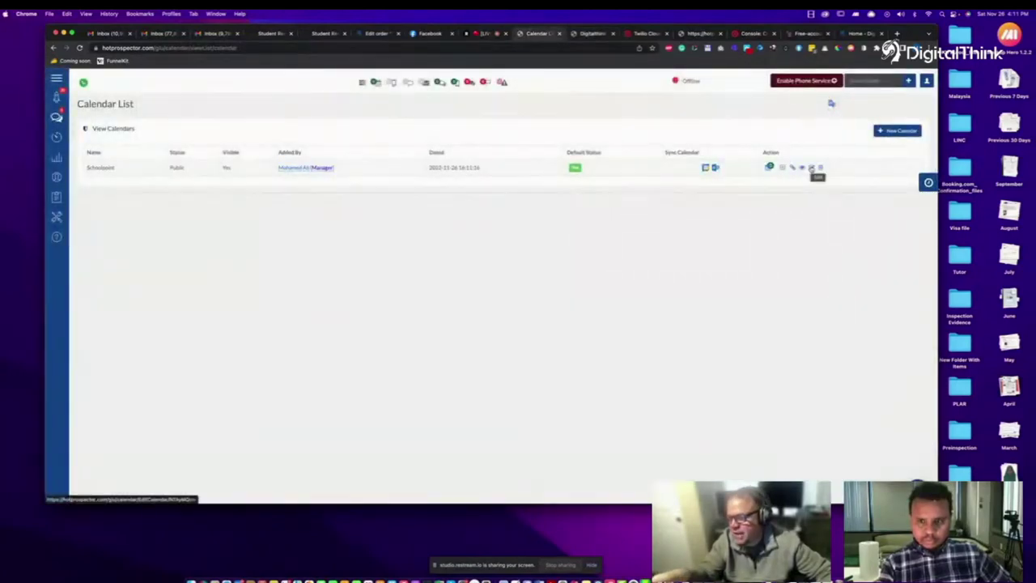
Step: Scroll through the Schoolpoint calendar's Custom Fields list, return to Calendar List, then switch to Restream Studio
left_click(782, 168)
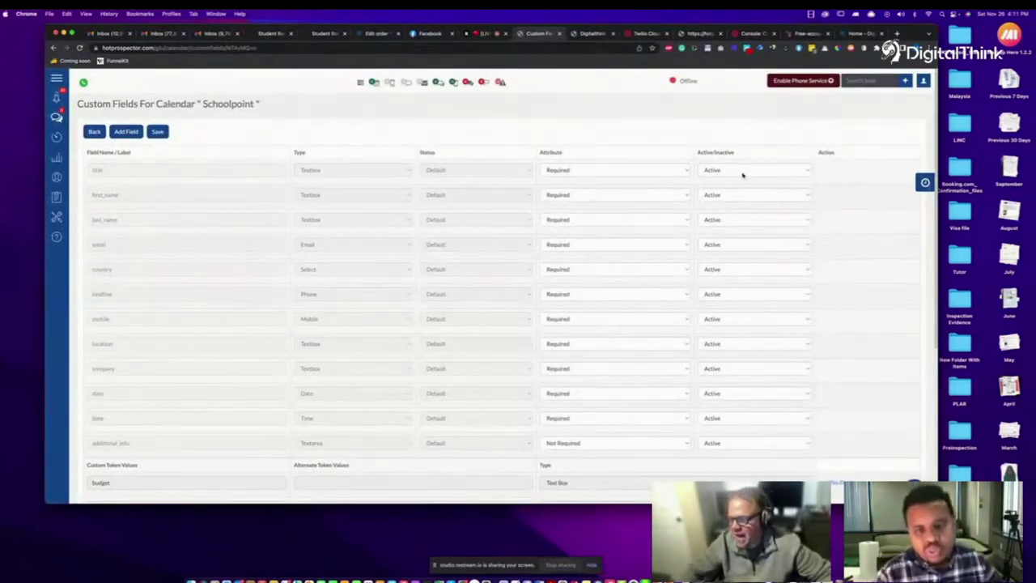
scroll(739, 174, "down", 3)
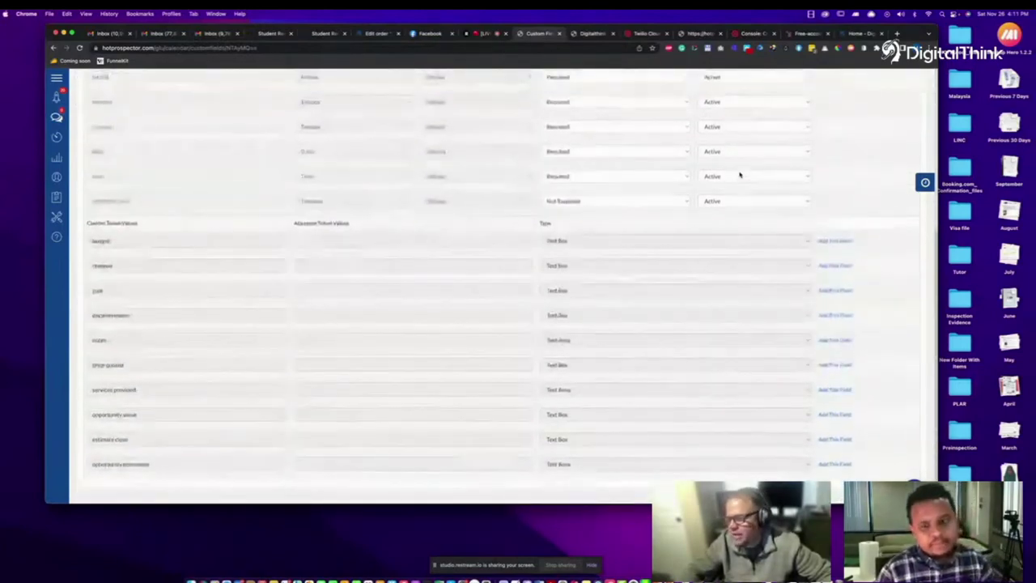
scroll(739, 174, "up", 3)
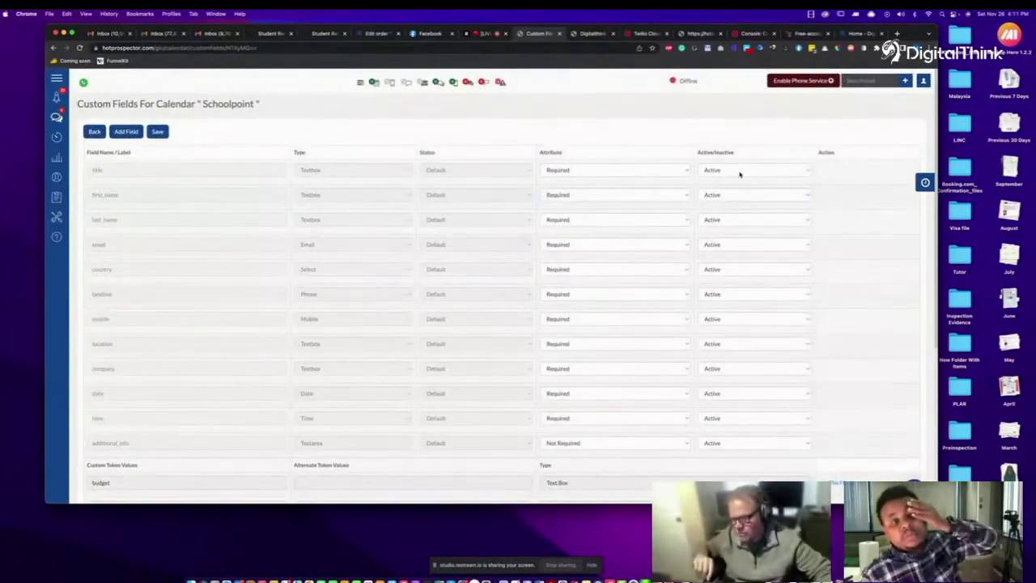
scroll(739, 173, "down", 3)
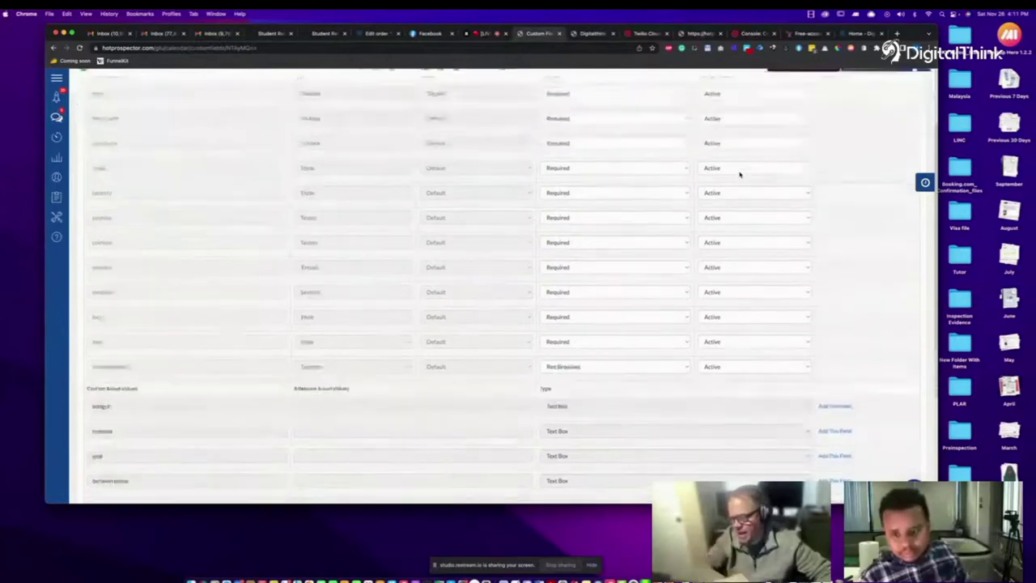
scroll(739, 173, "up", 3)
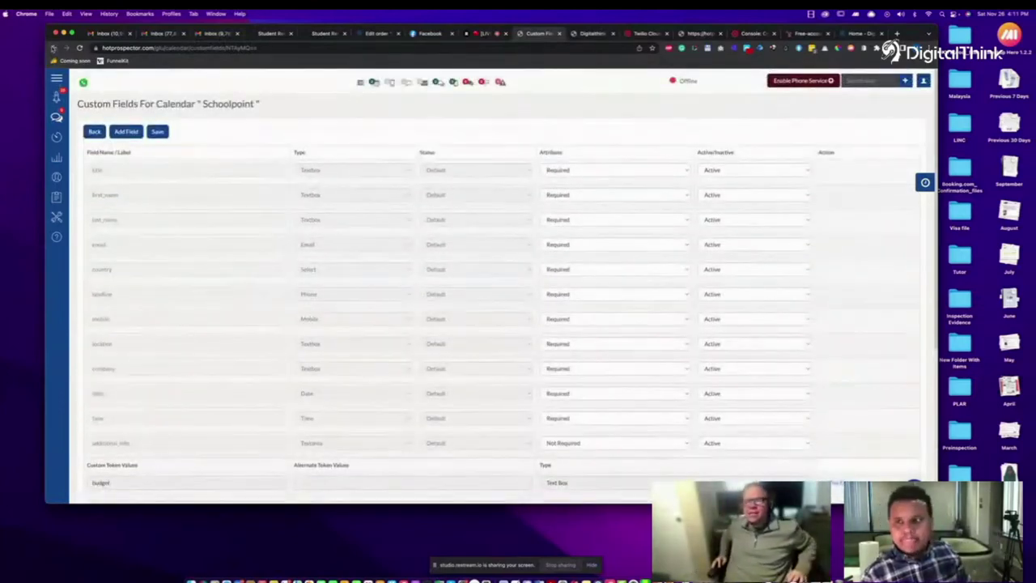
key("super+r")
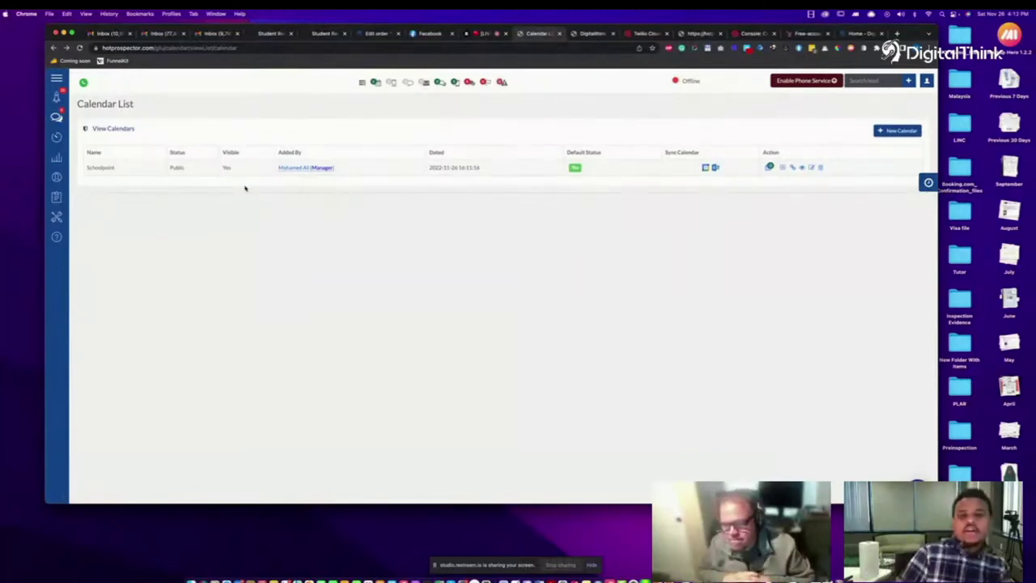
left_click(482, 33)
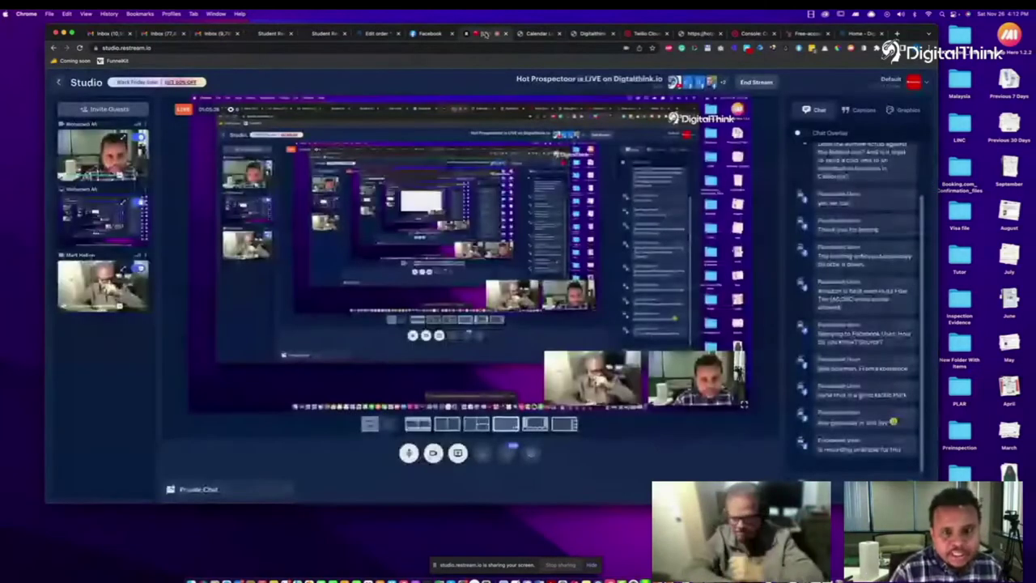